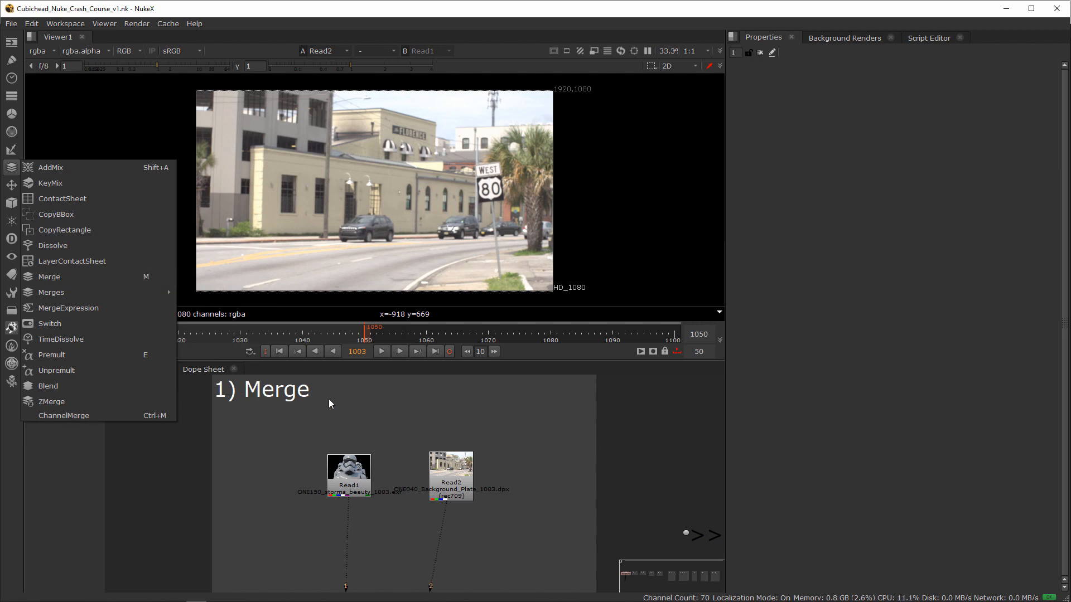
# Step: Add a Merge node in the 1) Merge section and place it below the two Read nodes
pyautogui.click(301, 444)
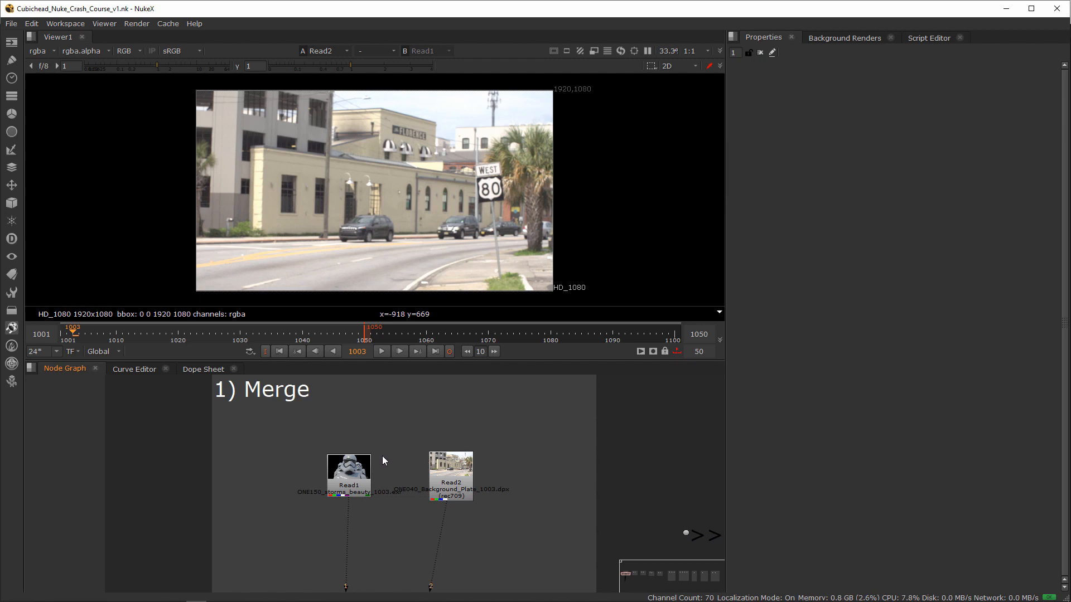
pyautogui.moveTo(399, 439); pyautogui.dragTo(386, 444, button='middle')
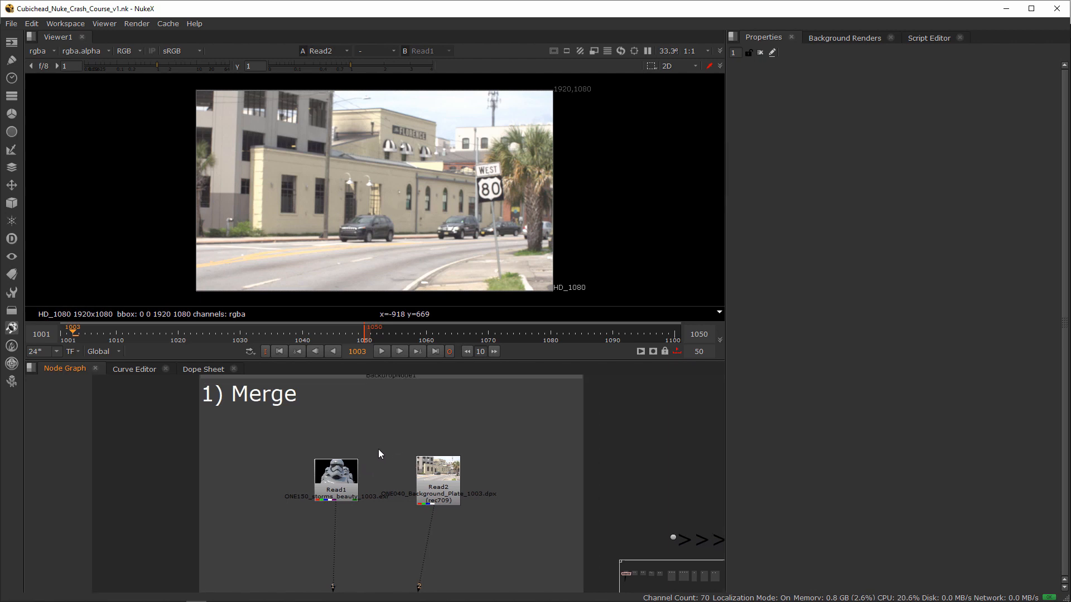
pyautogui.press('Tab')
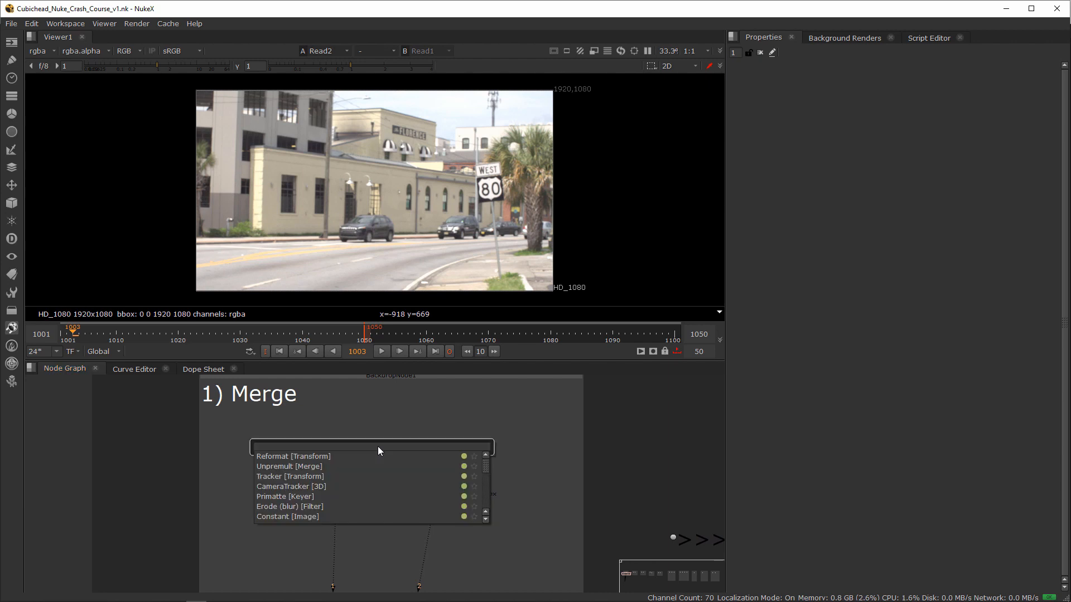
pyautogui.write('merge')
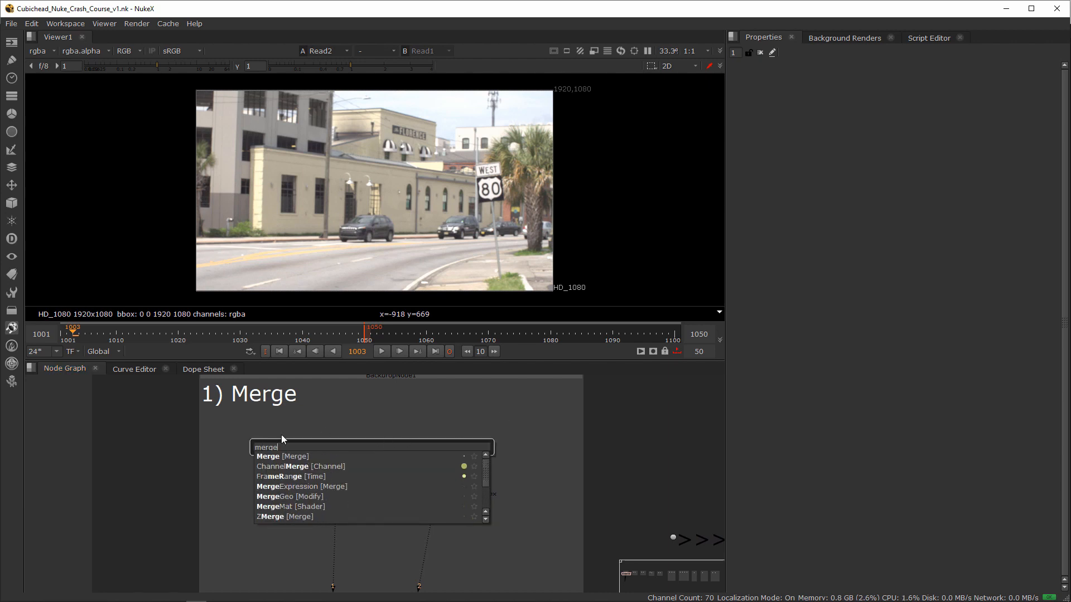
pyautogui.click(319, 456)
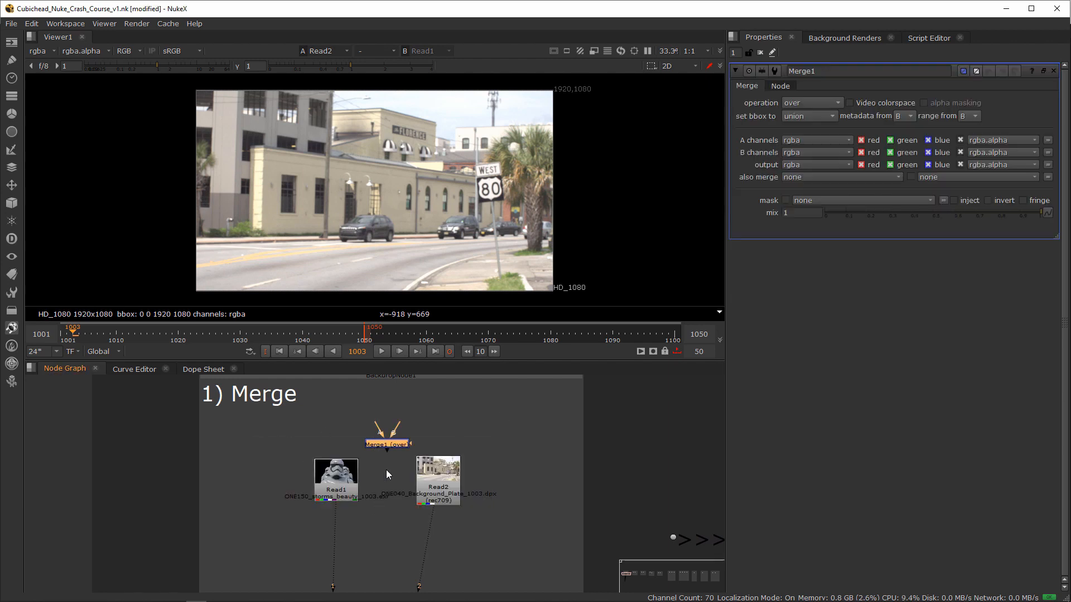
pyautogui.moveTo(386, 541); pyautogui.dragTo(387, 450, button='middle')
pyautogui.scroll(2, 387, 450)
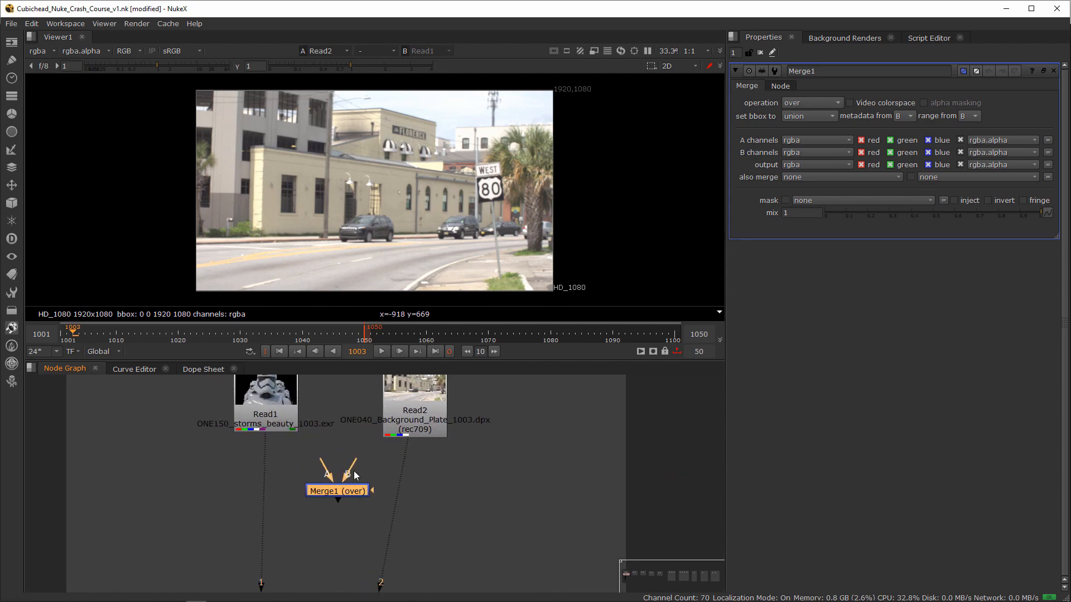
pyautogui.scroll(1, 357, 460)
pyautogui.moveTo(361, 491); pyautogui.dragTo(350, 460, button='middle')
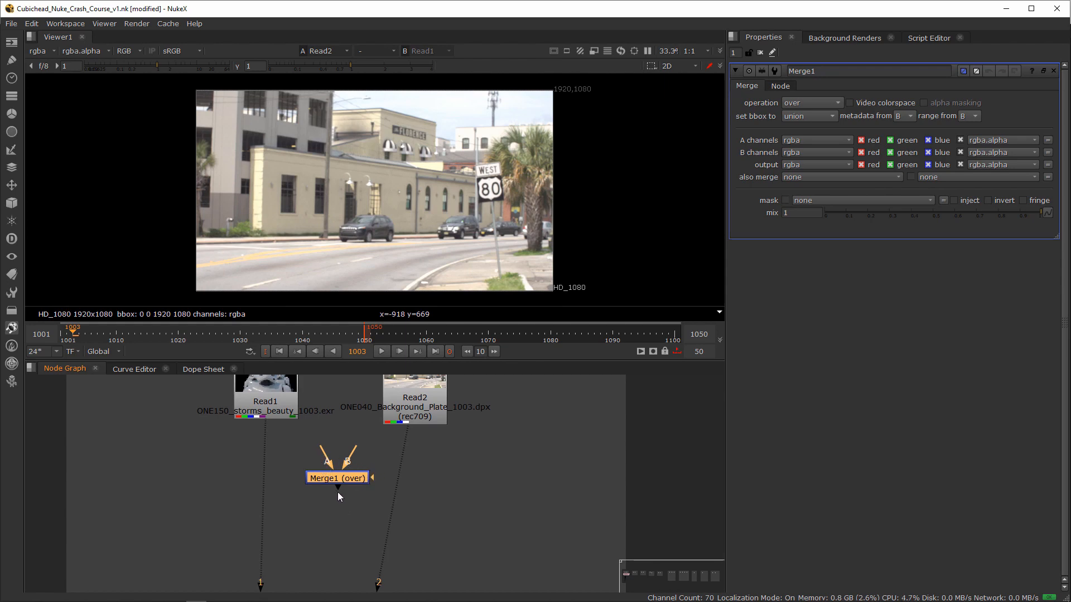
pyautogui.moveTo(332, 532); pyautogui.dragTo(308, 426)
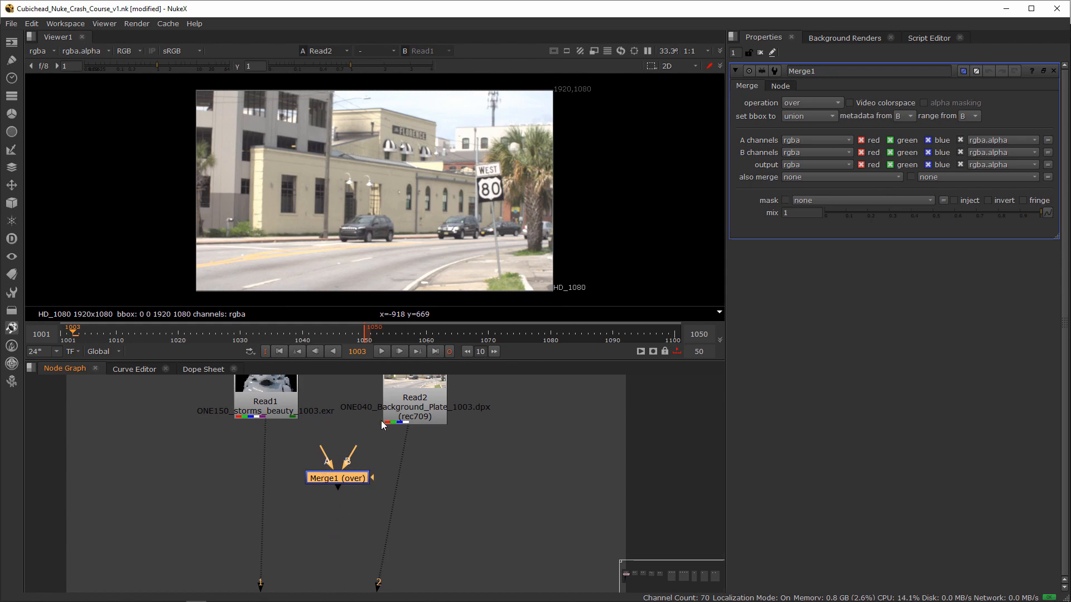
# Step: Connect the Merge node's B input to the background plate and its A input to the stormtrooper render, and view the merged result
pyautogui.scroll(-1, 463, 478)
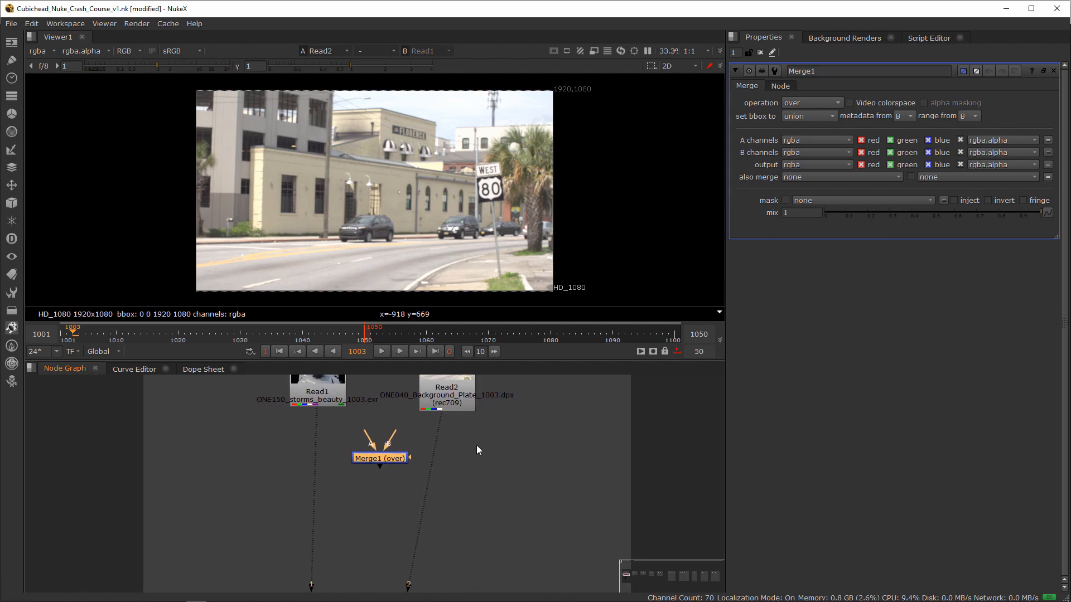
pyautogui.moveTo(476, 445); pyautogui.dragTo(421, 513, button='middle')
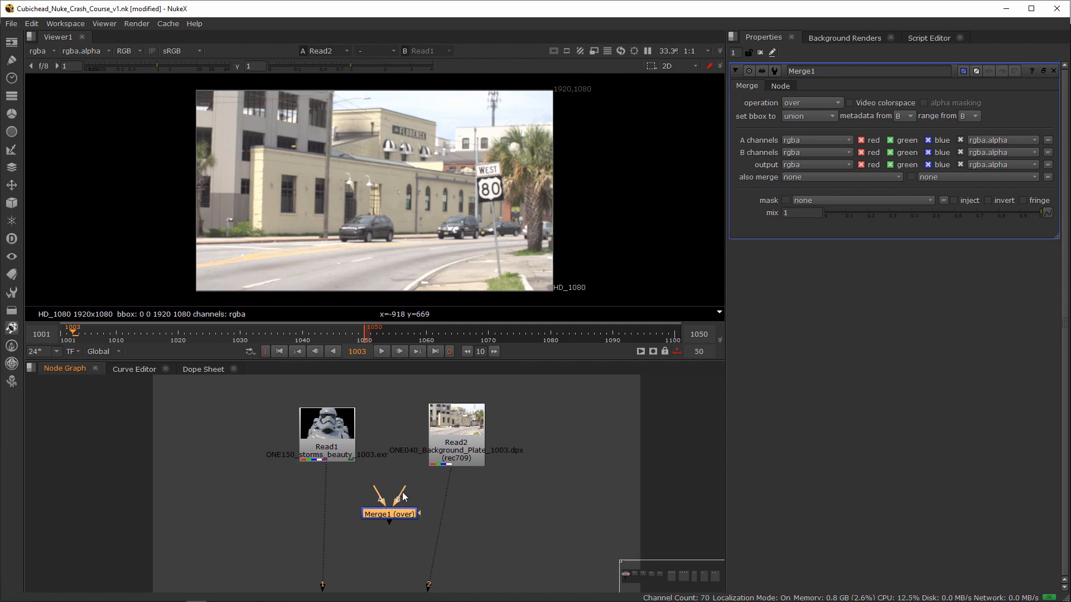
pyautogui.moveTo(402, 497); pyautogui.dragTo(433, 466)
pyautogui.moveTo(382, 501); pyautogui.dragTo(338, 459)
pyautogui.moveTo(446, 531); pyautogui.dragTo(343, 501)
pyautogui.press('1')
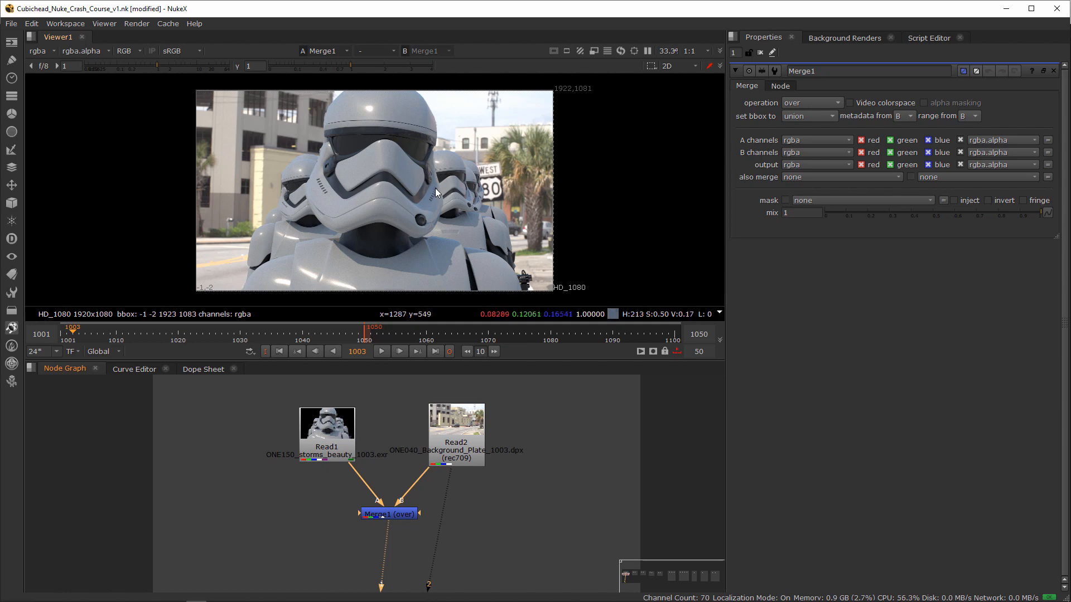
# Step: Toggle the alpha channel of the Merge node's output to compare the node's channel marks, leaving alpha disabled
pyautogui.moveTo(559, 467); pyautogui.dragTo(445, 446, button='middle')
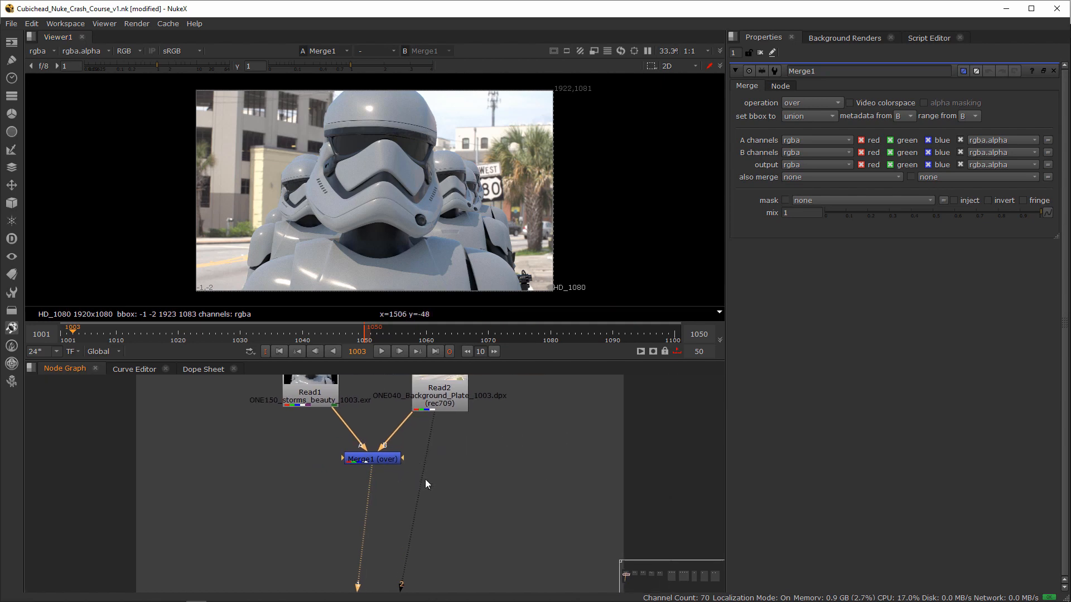
pyautogui.click(380, 460)
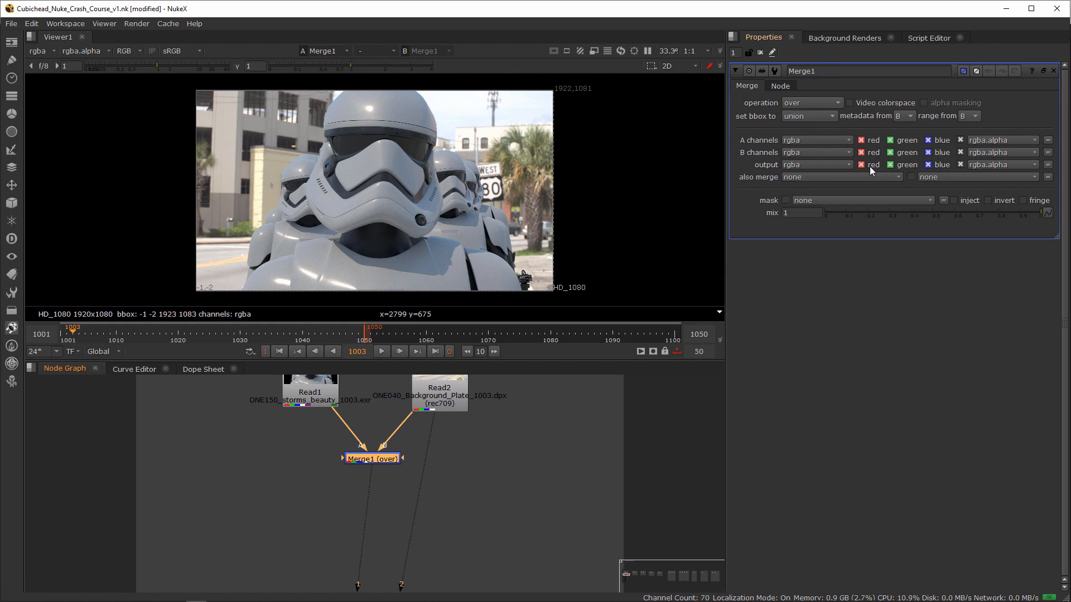
pyautogui.click(960, 164)
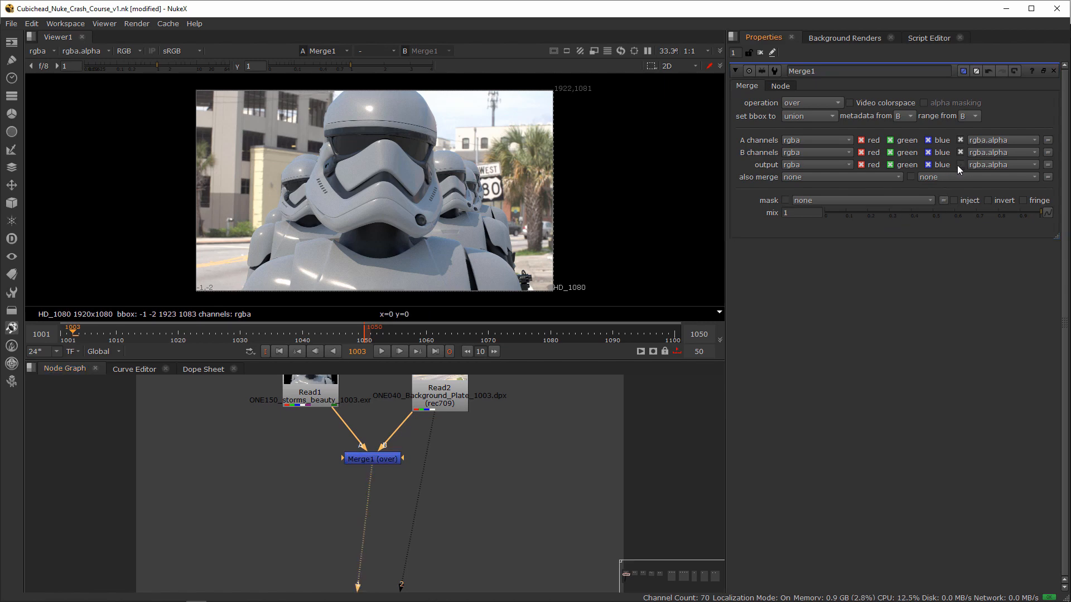
pyautogui.scroll(3, 363, 467)
pyautogui.click(431, 464)
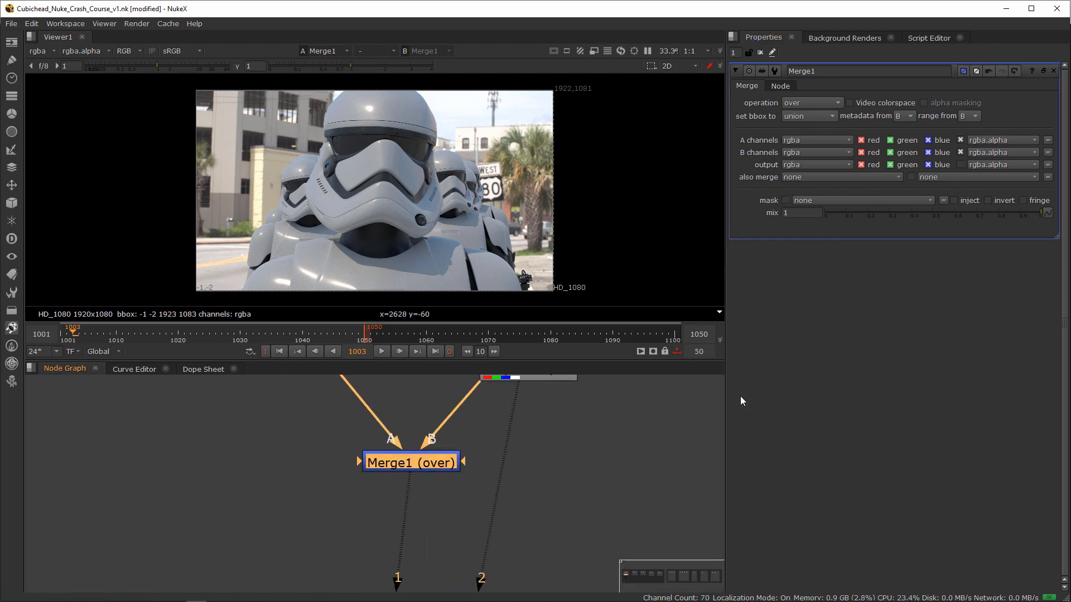
pyautogui.click(960, 164)
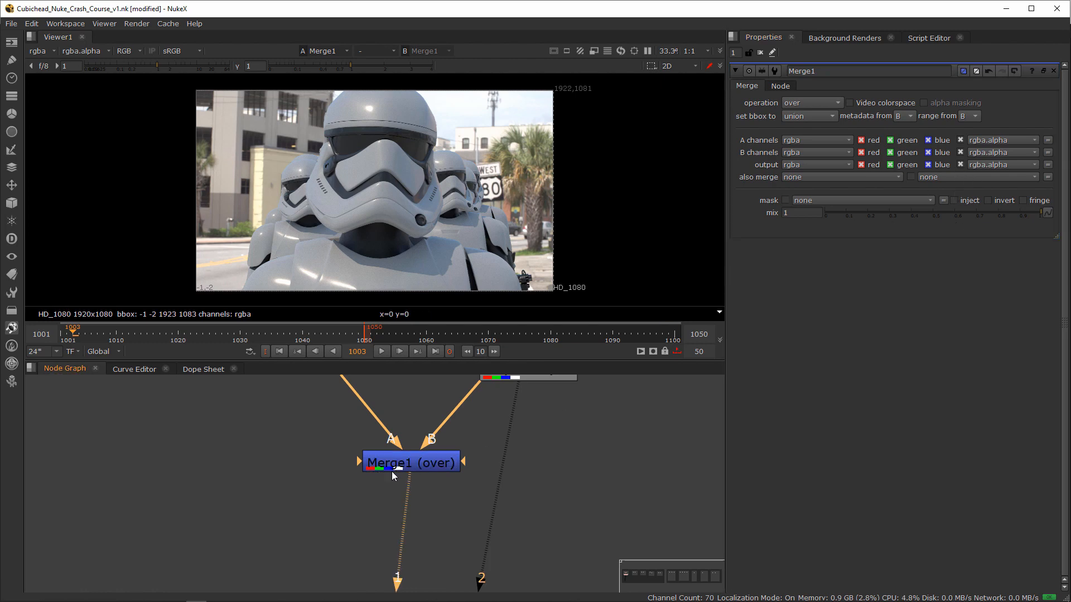
pyautogui.click(961, 165)
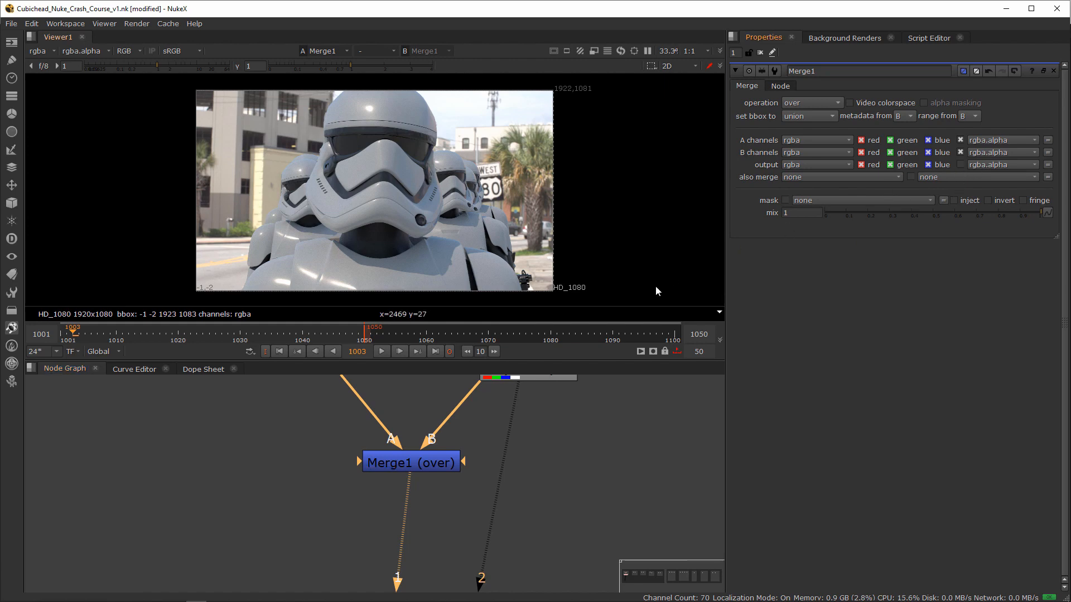
pyautogui.click(427, 469)
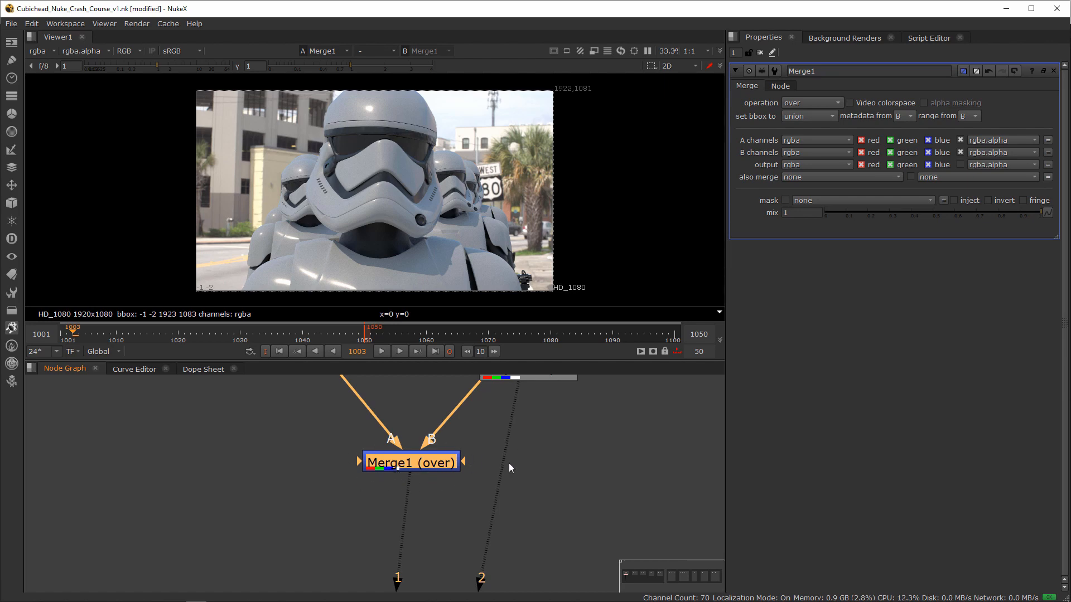
pyautogui.moveTo(577, 416); pyautogui.dragTo(503, 483, button='middle')
pyautogui.scroll(-3, 503, 482)
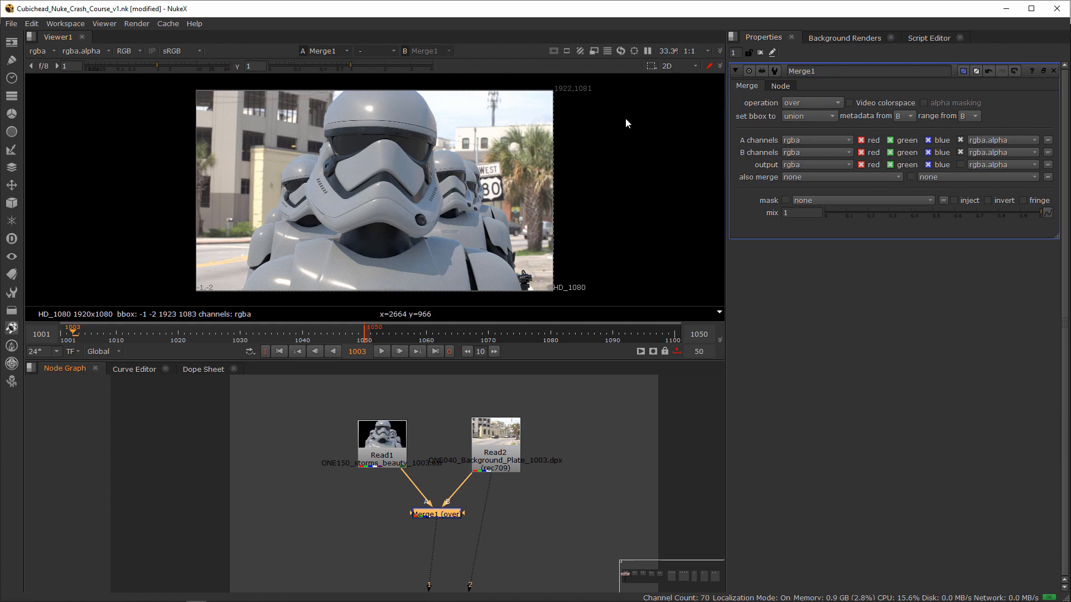
# Step: Examine the Merge node's available operations and their formulas, keeping the over operation
pyautogui.moveTo(808, 100)
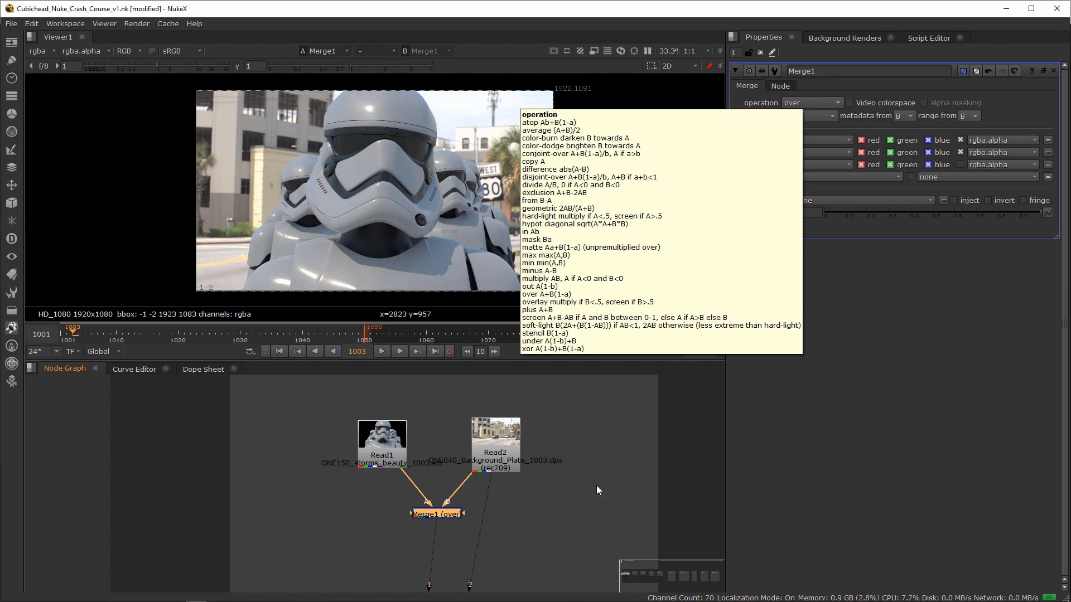
pyautogui.click(399, 469)
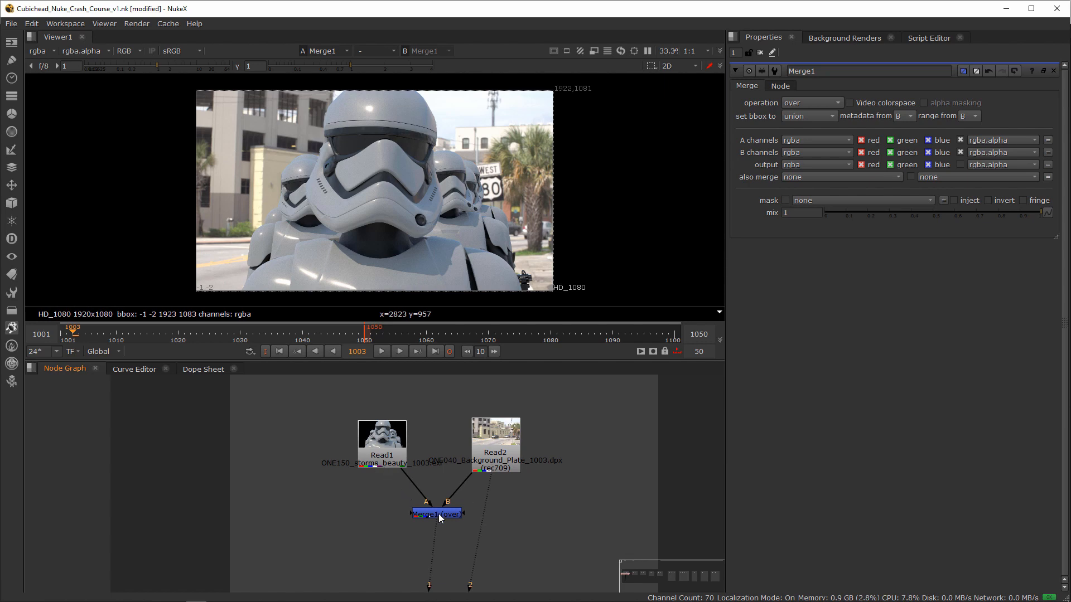
pyautogui.moveTo(439, 514); pyautogui.dragTo(442, 515)
pyautogui.click(837, 103)
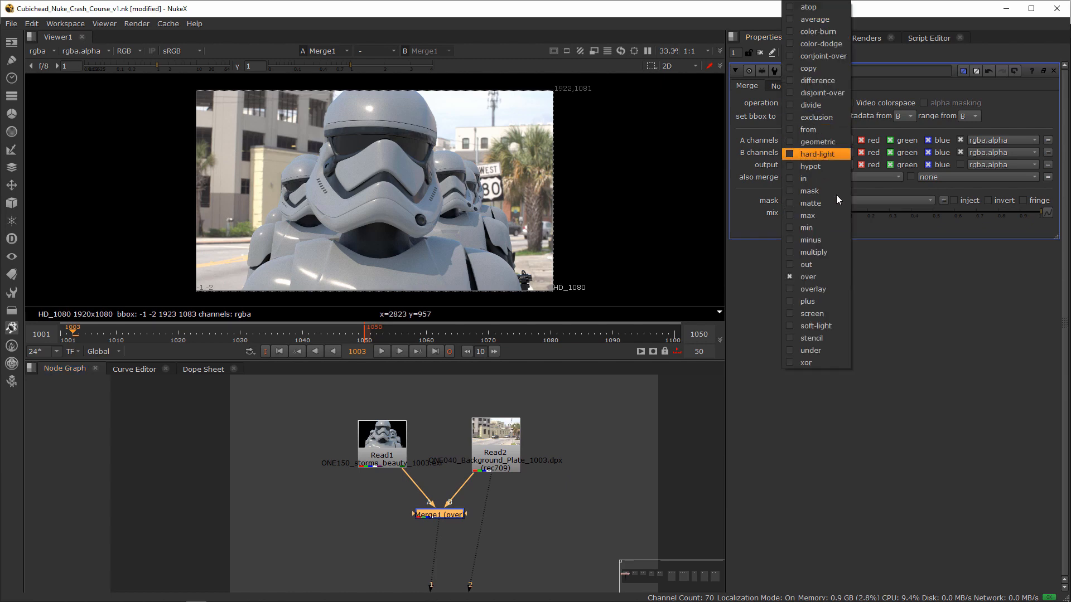
pyautogui.click(888, 297)
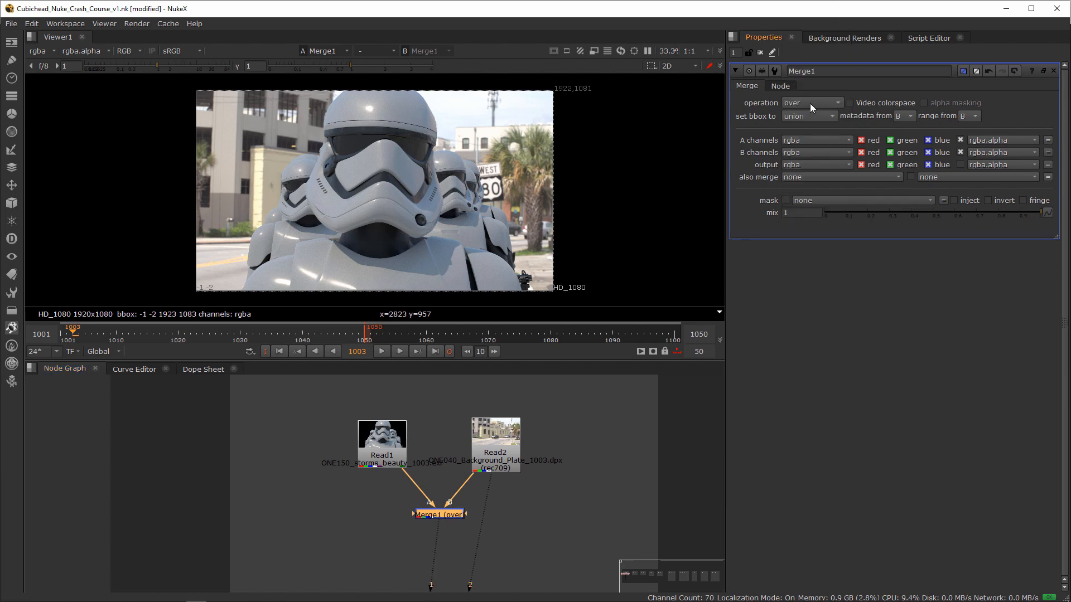
pyautogui.moveTo(810, 103)
pyautogui.scroll(-3, 609, 475)
pyautogui.click(452, 474)
pyautogui.scroll(1, 453, 471)
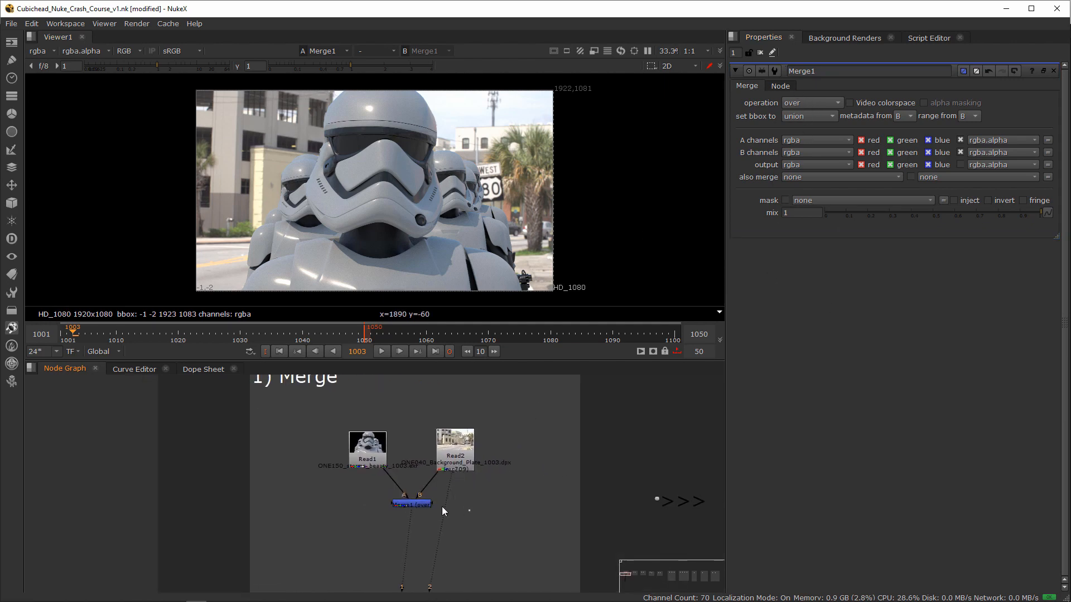
pyautogui.click(419, 504)
pyautogui.scroll(-5, 446, 493)
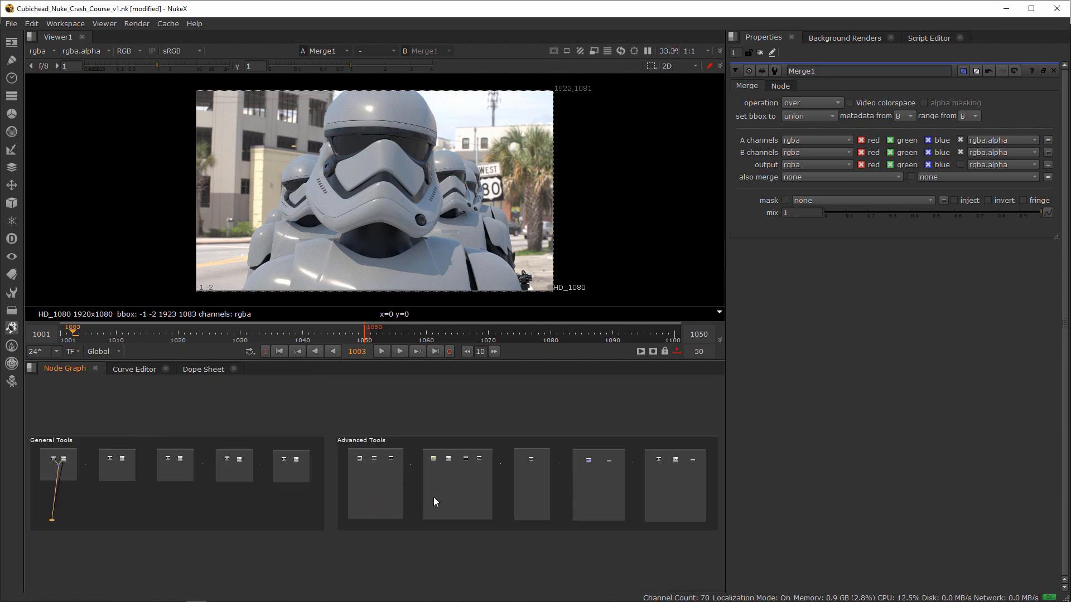
pyautogui.moveTo(434, 497); pyautogui.dragTo(598, 473, button='middle')
pyautogui.scroll(3, 533, 463)
pyautogui.scroll(4, 470, 475)
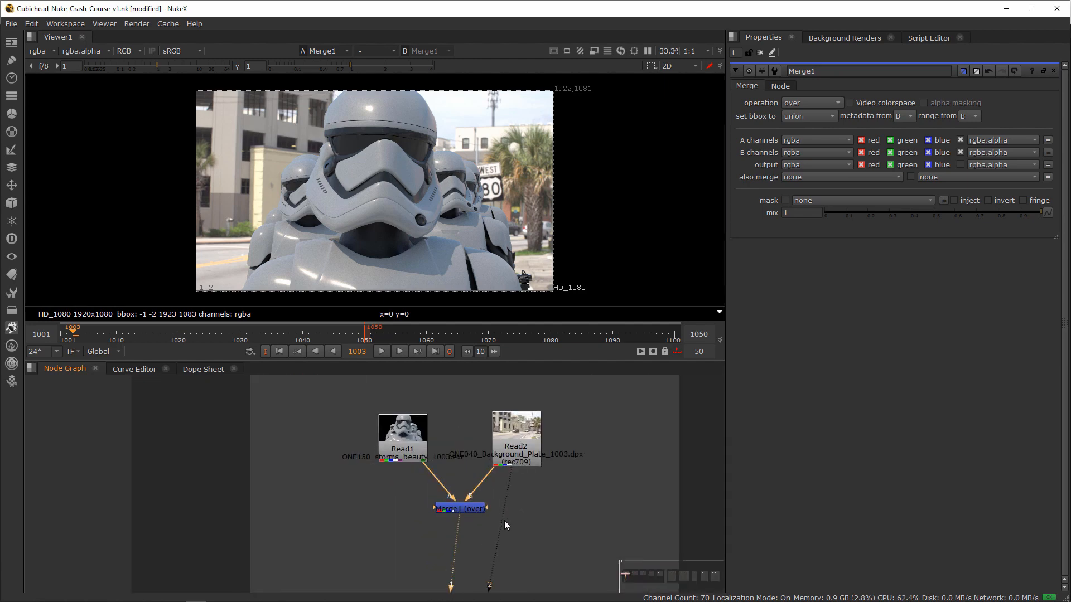
# Step: Try the overlay operation on the Merge node and undo the change
pyautogui.click(460, 507)
pyautogui.click(810, 103)
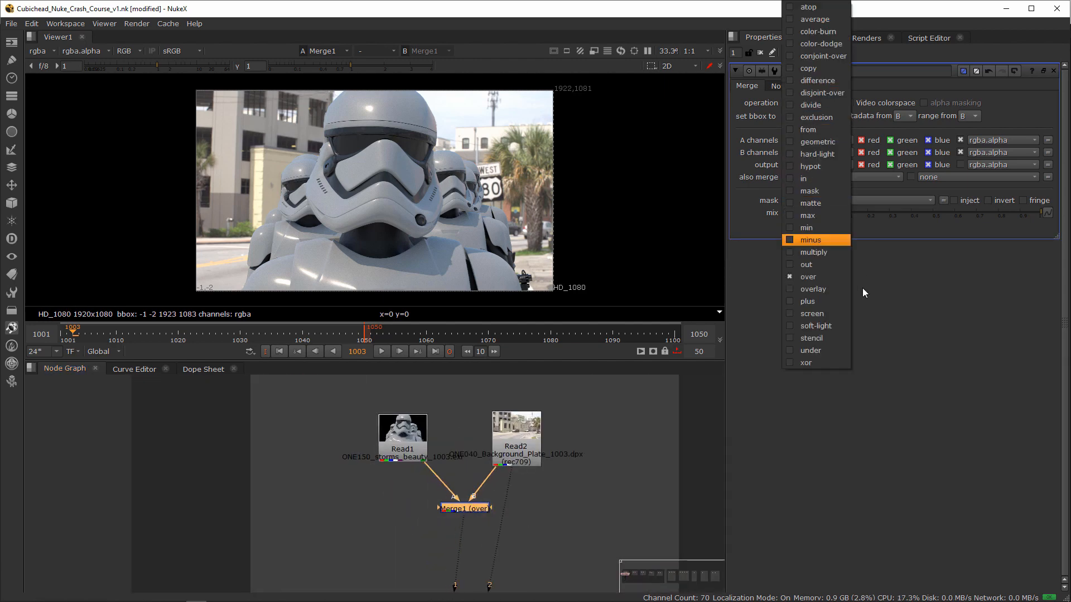
pyautogui.click(813, 289)
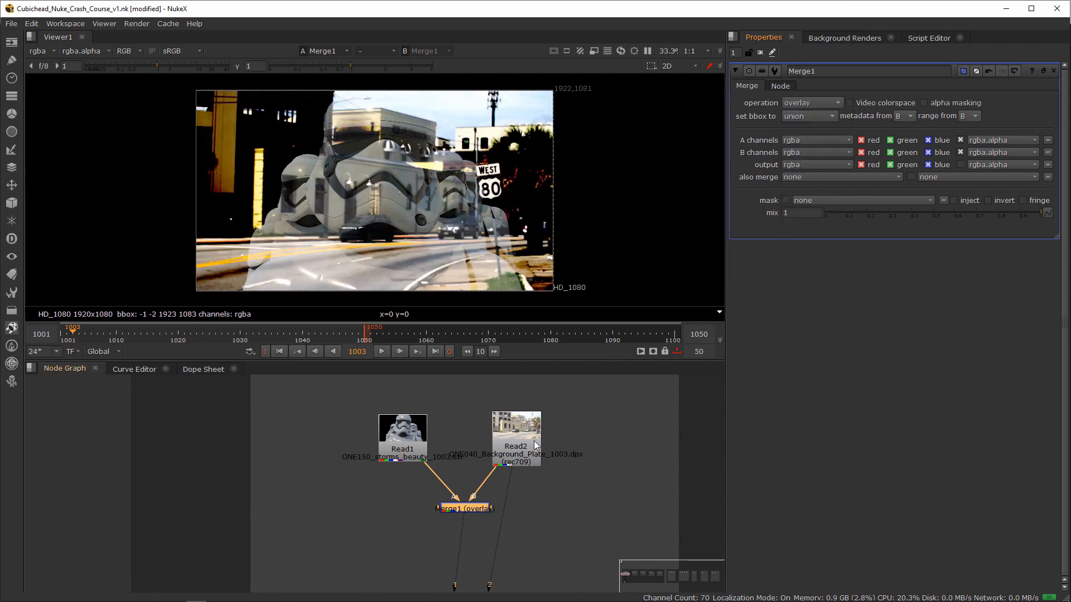
pyautogui.hotkey('ctrl', 'z')
# Step: Try the multiply operation on the Merge node and undo the change
pyautogui.click(804, 104)
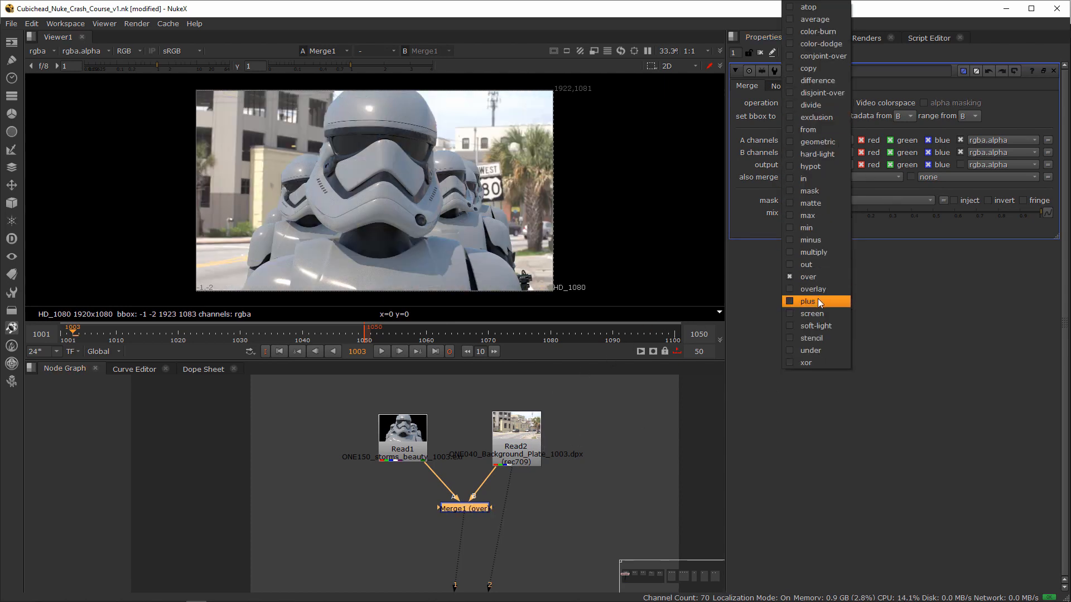
pyautogui.click(816, 253)
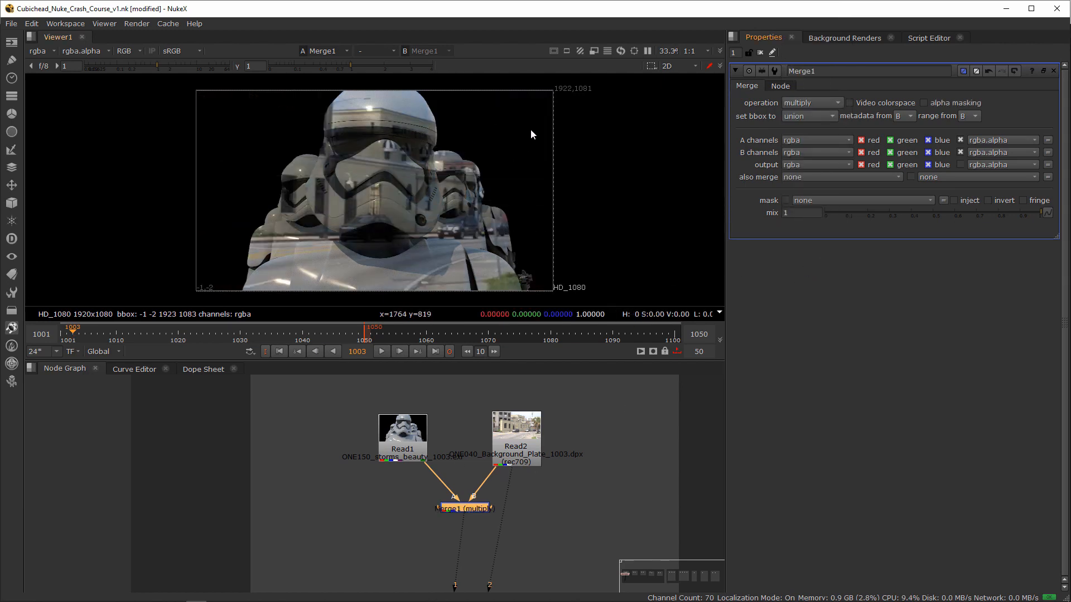
pyautogui.hotkey('ctrl', 'z')
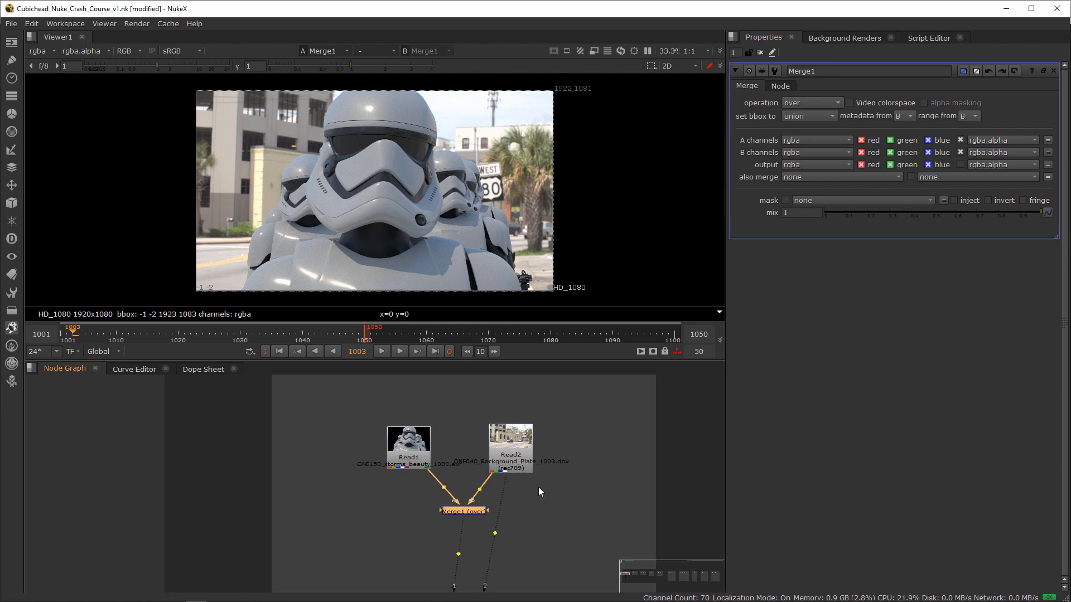
# Step: Select the stormtrooper Read node in the 2) Premult and Grade section
pyautogui.scroll(-4, 443, 463)
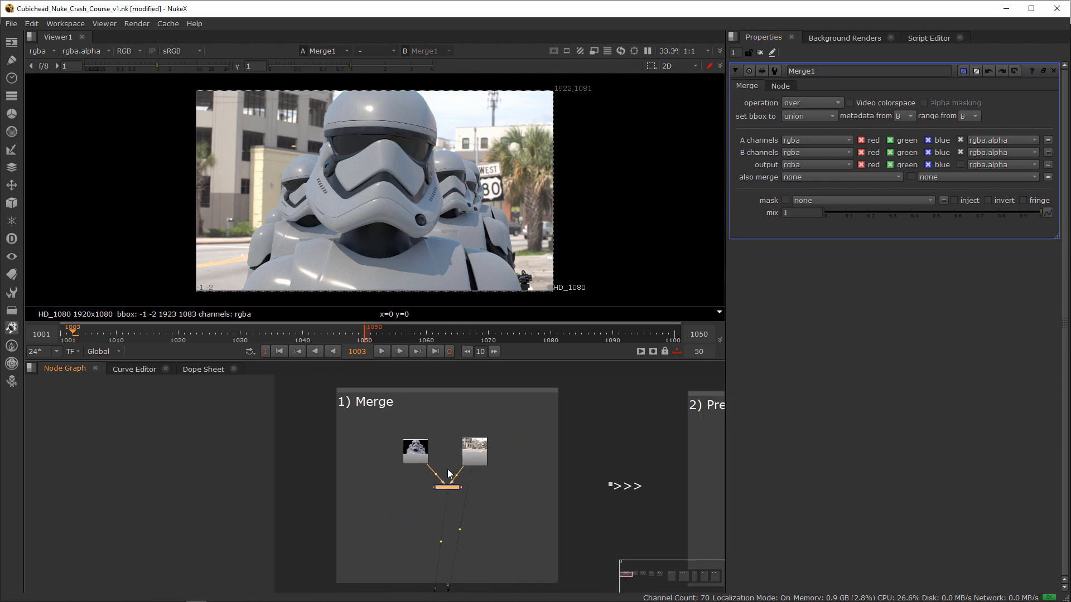
pyautogui.scroll(-2, 516, 480)
pyautogui.moveTo(521, 487); pyautogui.dragTo(420, 488, button='middle')
pyautogui.scroll(4, 474, 484)
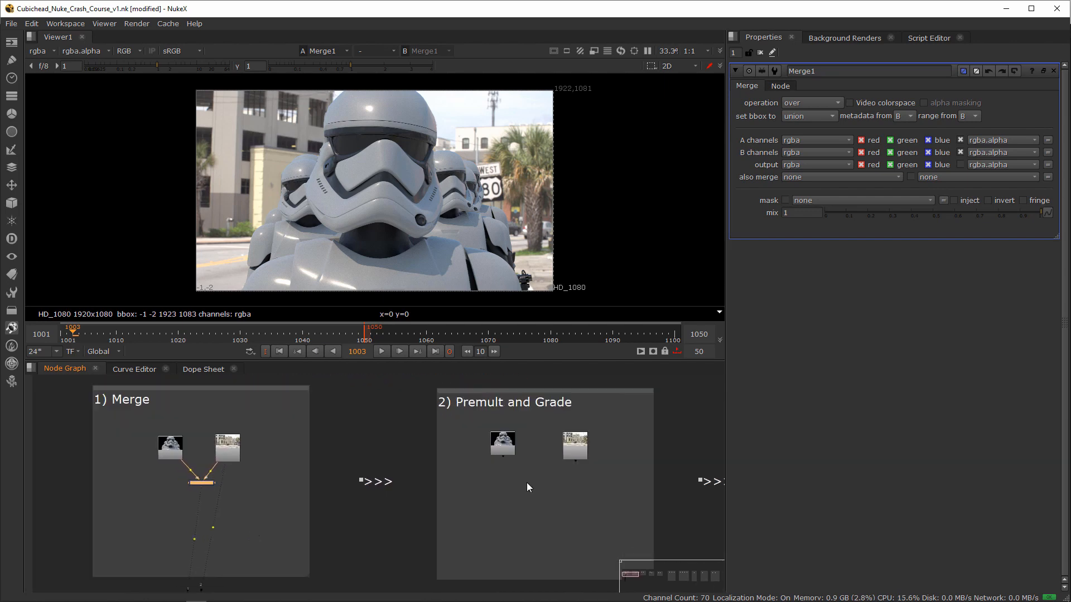
pyautogui.moveTo(501, 463); pyautogui.dragTo(370, 490, button='middle')
pyautogui.scroll(3, 394, 486)
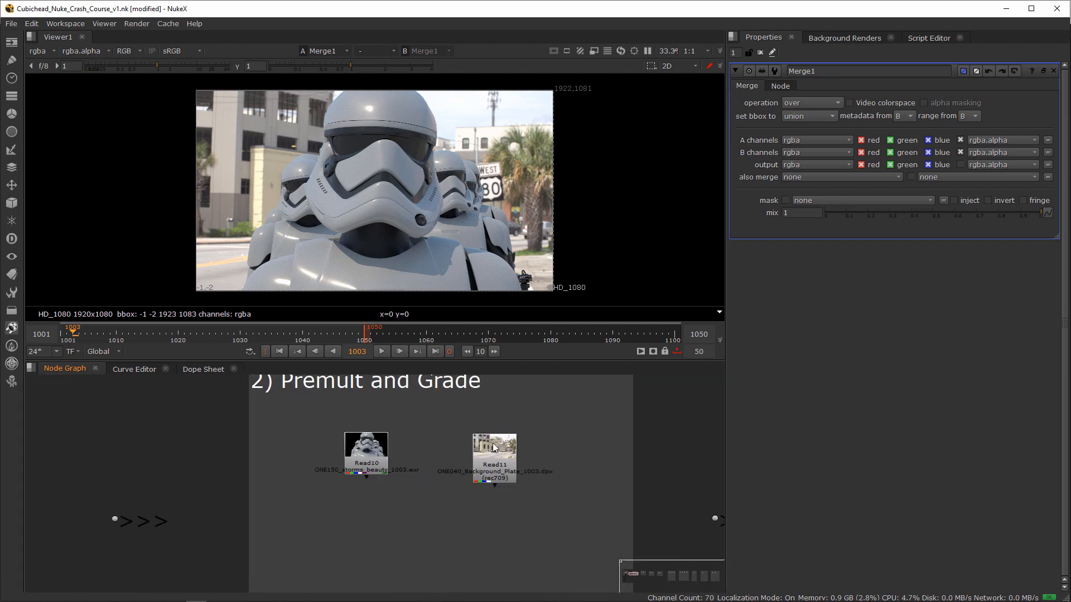
pyautogui.moveTo(414, 427); pyautogui.dragTo(327, 506)
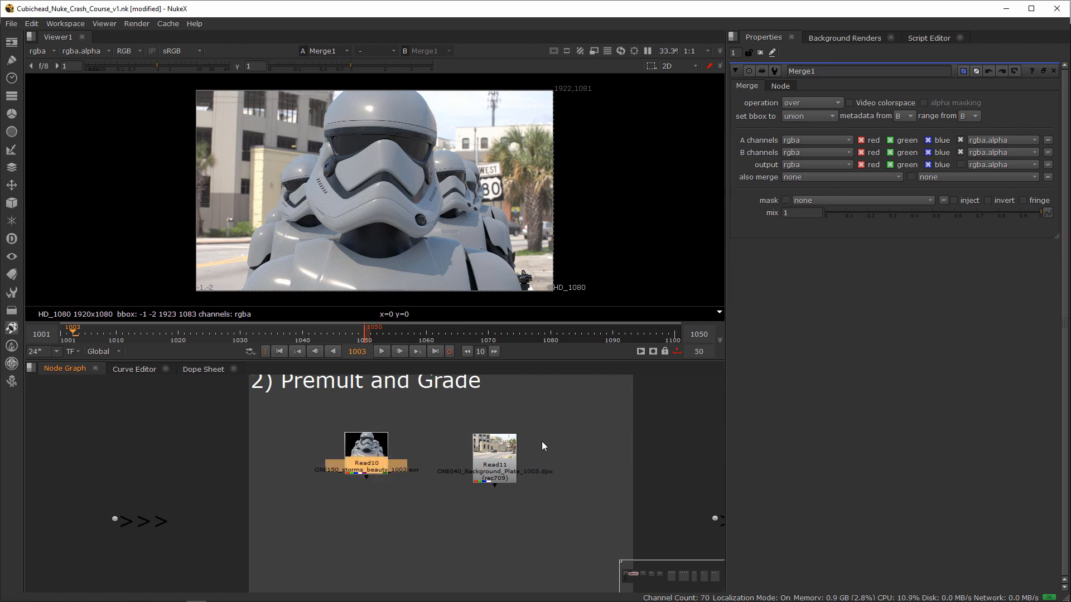
# Step: Merge the stormtrooper Read over the background plate Read with a new Merge node placed below the plate
pyautogui.moveTo(420, 424); pyautogui.dragTo(328, 501)
pyautogui.keyDown('shift'); pyautogui.moveTo(444, 424); pyautogui.dragTo(611, 508); pyautogui.keyUp('shift')
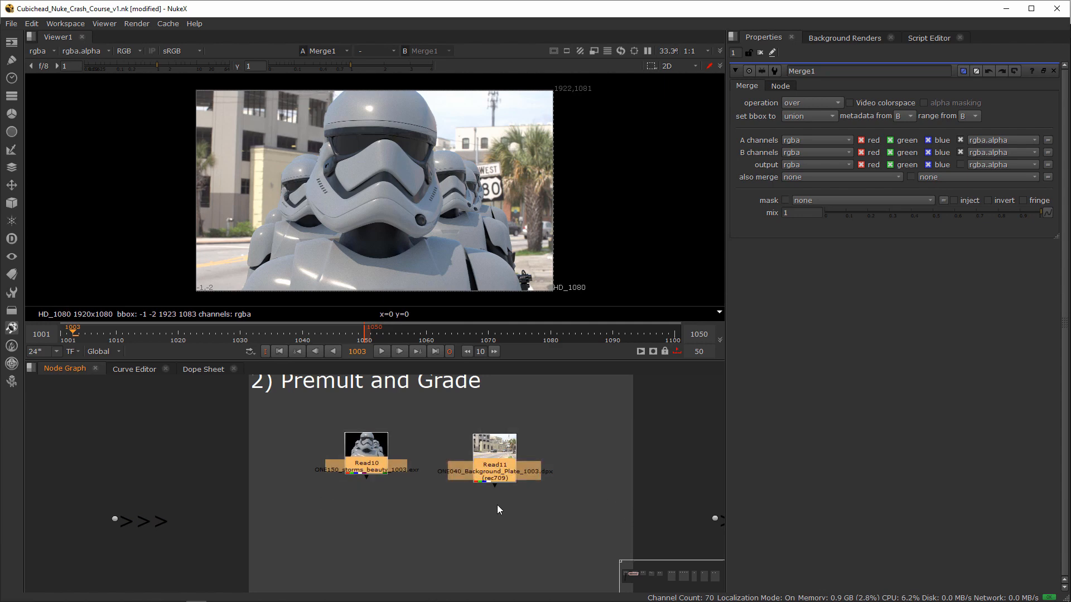
pyautogui.press('m')
pyautogui.moveTo(493, 495); pyautogui.dragTo(503, 534)
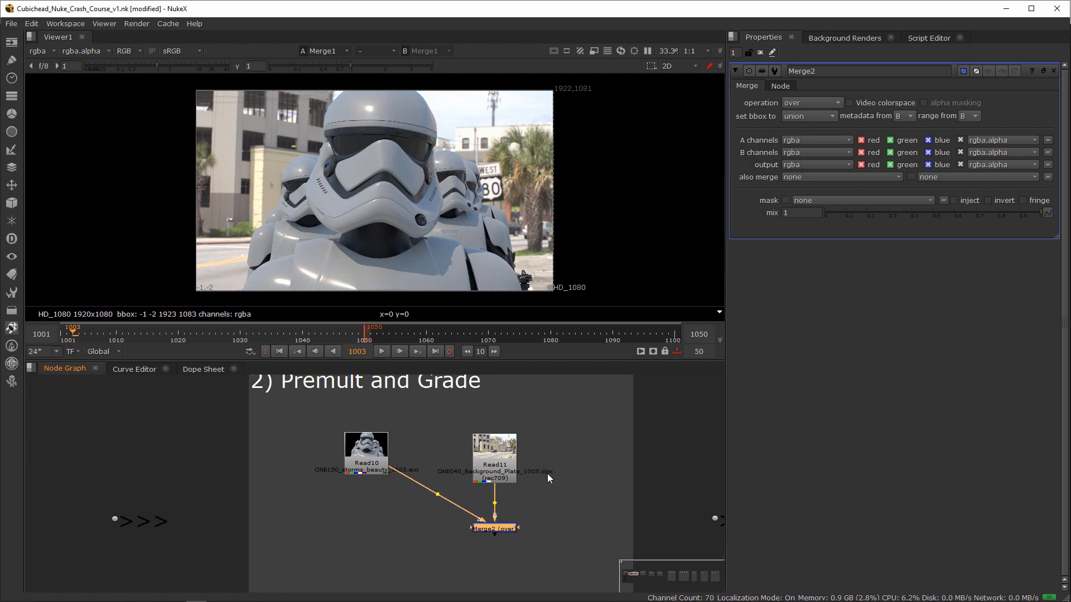
pyautogui.moveTo(547, 474); pyautogui.dragTo(550, 435, button='middle')
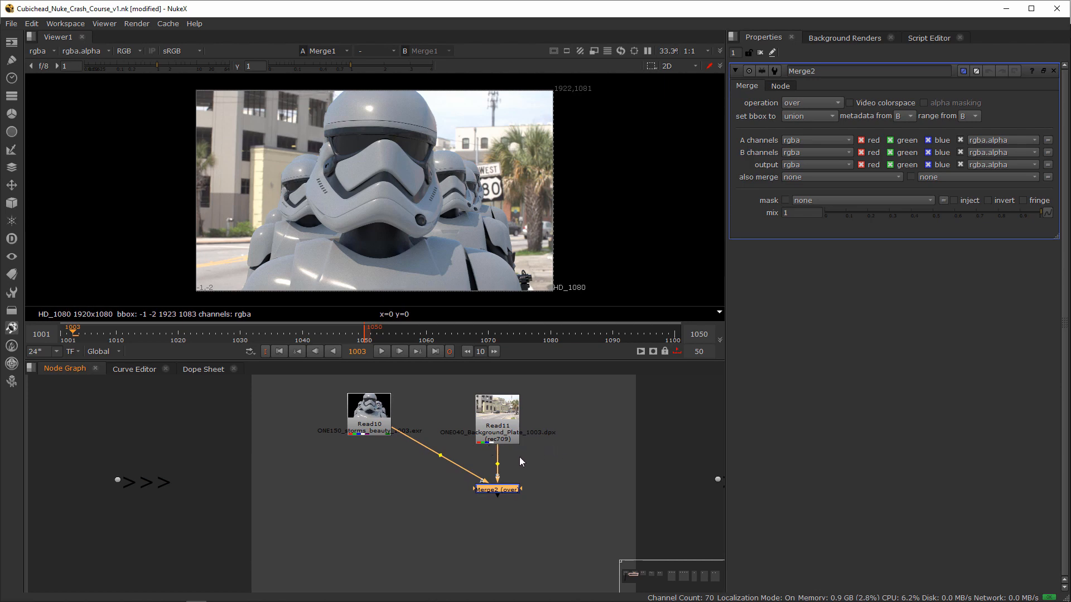
pyautogui.moveTo(499, 489); pyautogui.dragTo(499, 512)
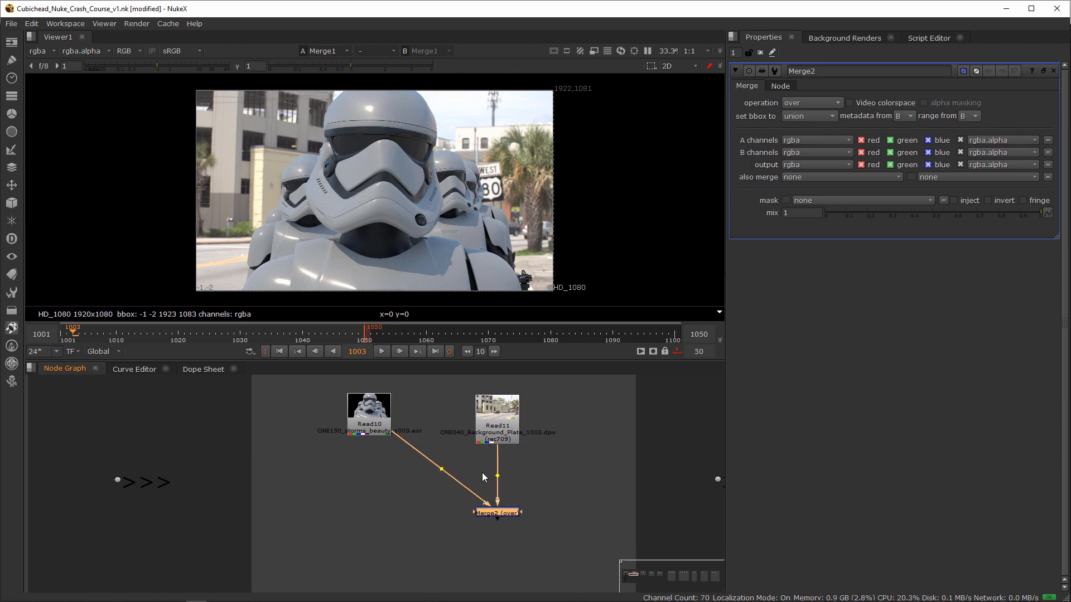
pyautogui.moveTo(386, 431); pyautogui.dragTo(373, 435, button='middle')
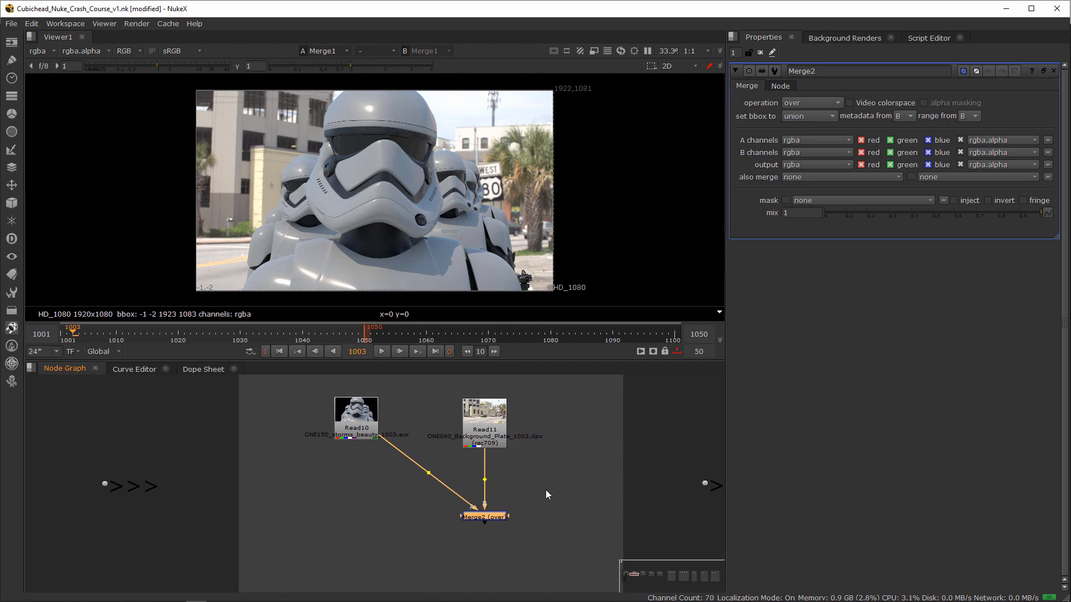
pyautogui.scroll(3, 544, 500)
pyautogui.click(517, 490)
pyautogui.scroll(-4, 522, 469)
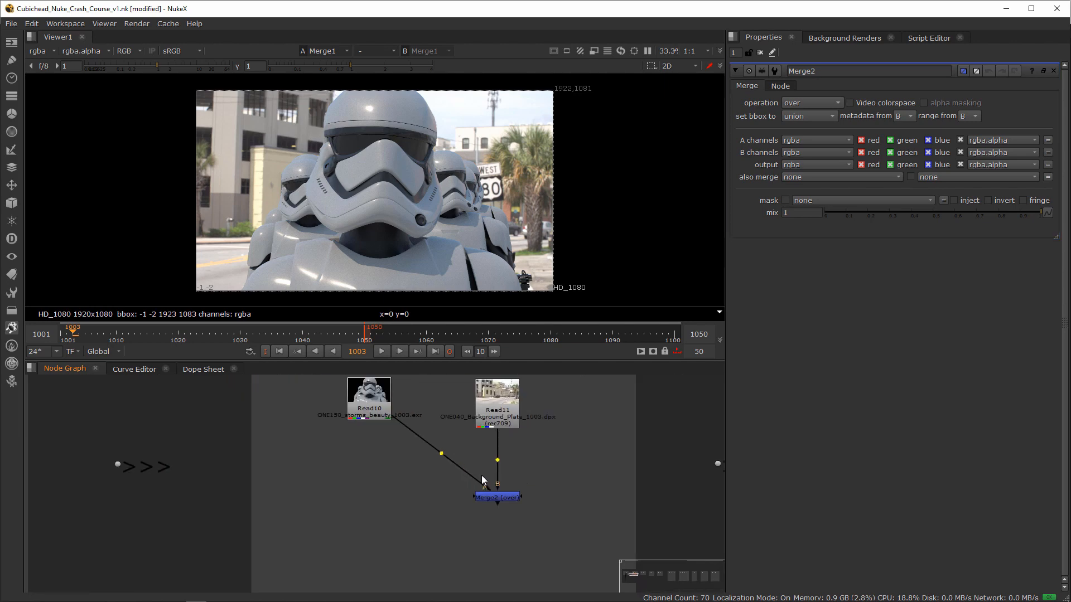
# Step: Add a second Merge below the first one, with its B input connected to the first Merge's output
pyautogui.moveTo(394, 417)
pyautogui.mouseDown()
pyautogui.moveTo(399, 503)
pyautogui.moveTo(380, 425)
pyautogui.mouseUp()
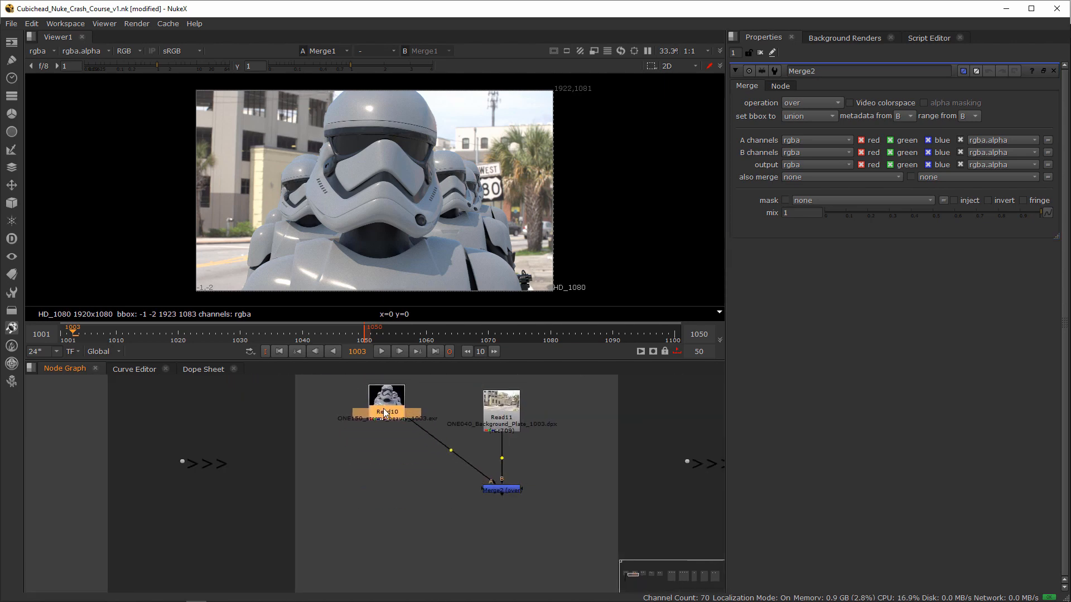
pyautogui.scroll(-1, 494, 455)
pyautogui.press('m')
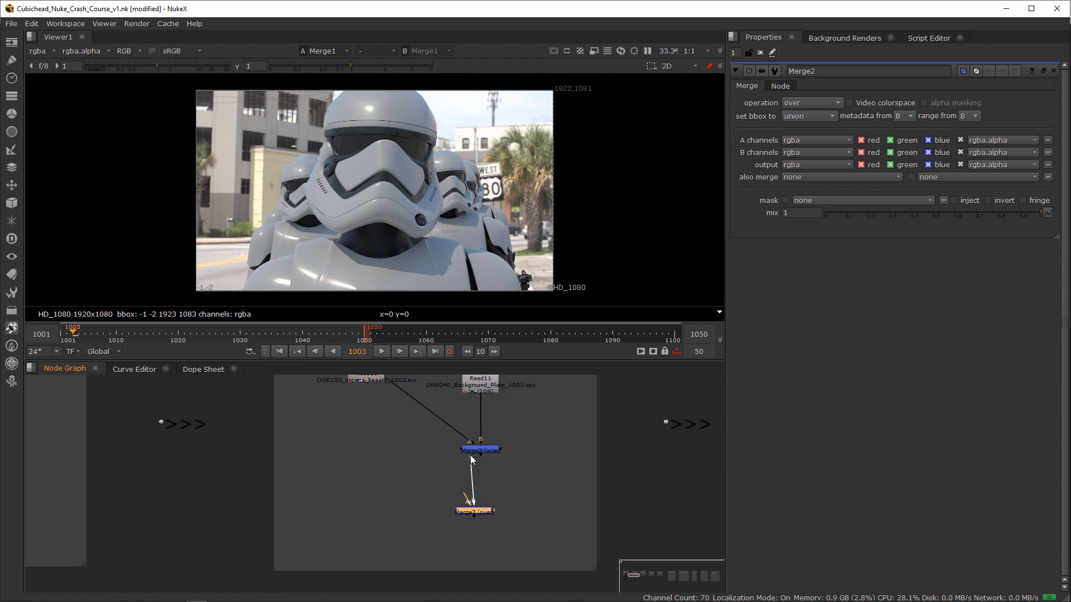
pyautogui.moveTo(472, 459); pyautogui.dragTo(473, 458)
pyautogui.moveTo(440, 494); pyautogui.dragTo(425, 546, button='middle')
# Step: Duplicate the stormtrooper Read below the original and connect the copy to the second Merge's A input
pyautogui.click(351, 413)
pyautogui.hotkey('ctrl', 'c')
pyautogui.hotkey('ctrl', 'v')
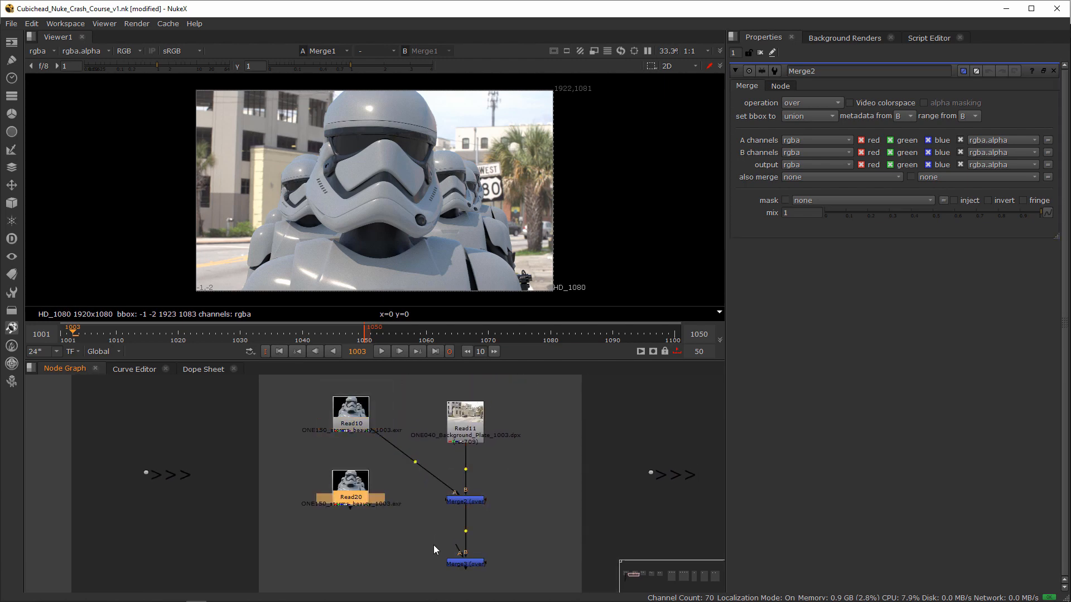
pyautogui.moveTo(457, 547); pyautogui.dragTo(351, 497)
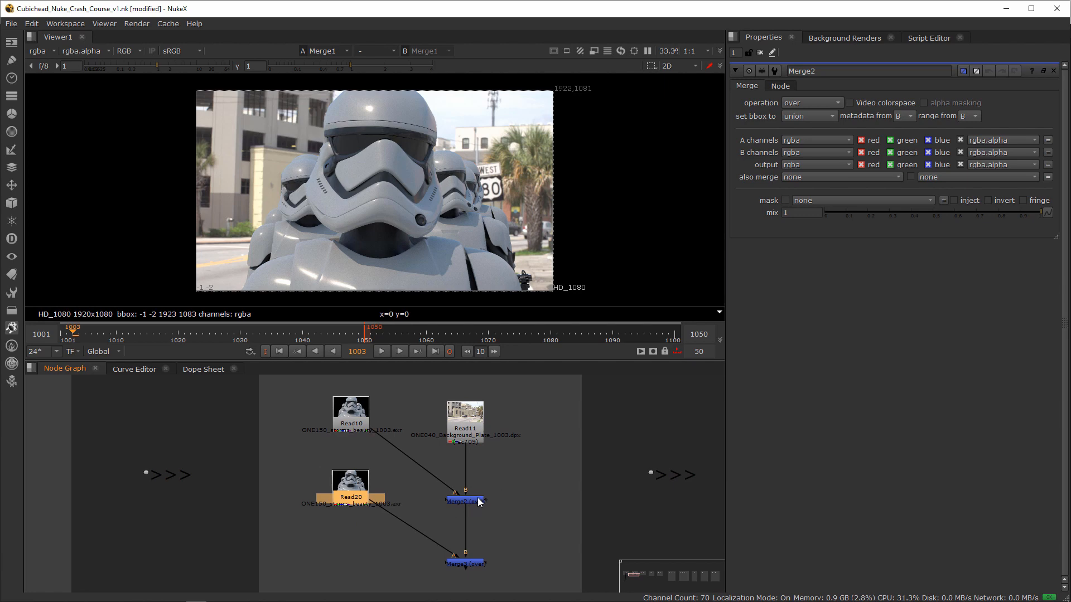
pyautogui.moveTo(486, 501); pyautogui.dragTo(524, 539)
# Step: Delete the duplicated stormtrooper Read and the second Merge node
pyautogui.moveTo(293, 465); pyautogui.dragTo(355, 531)
pyautogui.keyDown('shift'); pyautogui.click(453, 563); pyautogui.keyUp('shift')
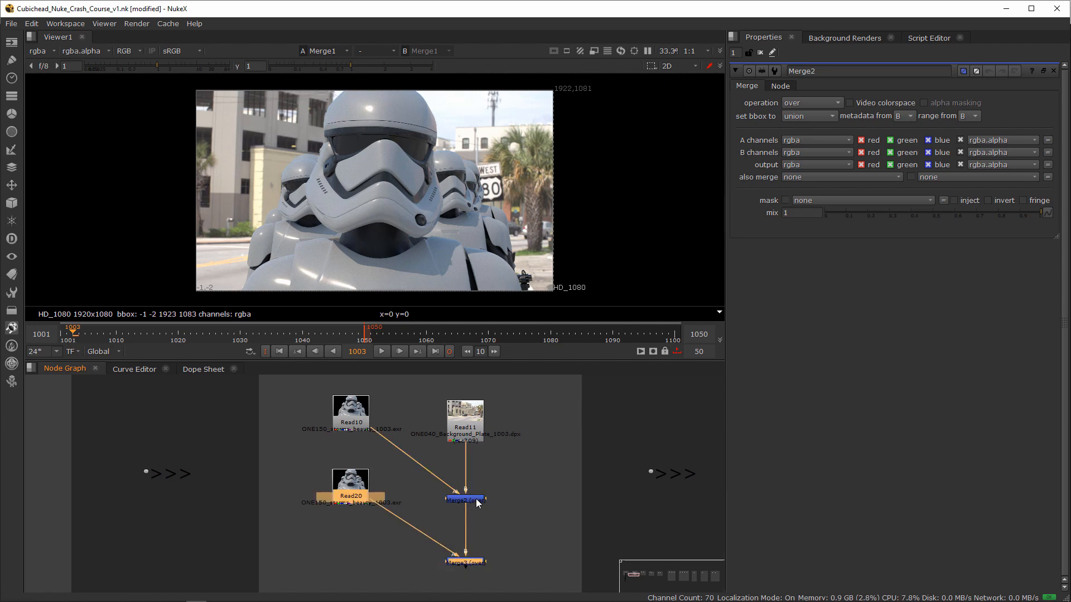
pyautogui.press('Delete')
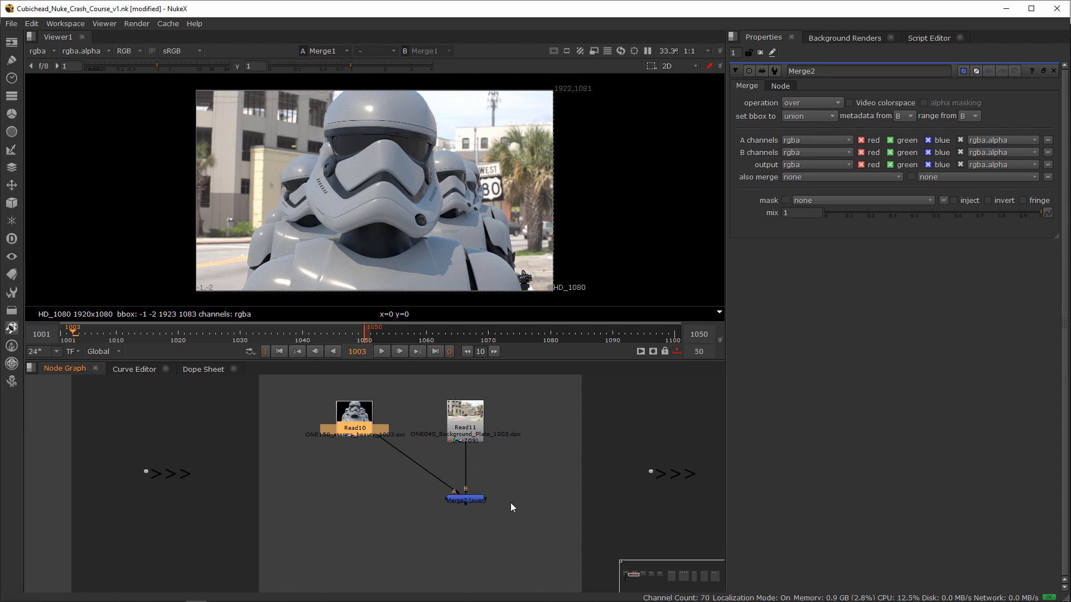
# Step: View the output of the Merge node in the Premult and Grade section
pyautogui.moveTo(541, 470); pyautogui.dragTo(369, 491)
pyautogui.click(369, 491)
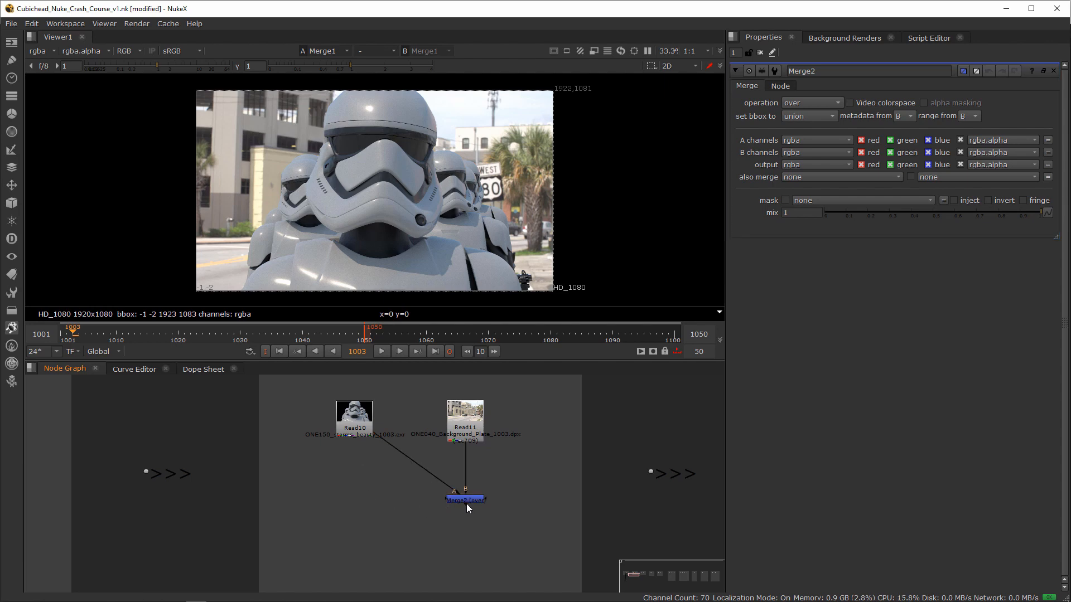
pyautogui.click(466, 500)
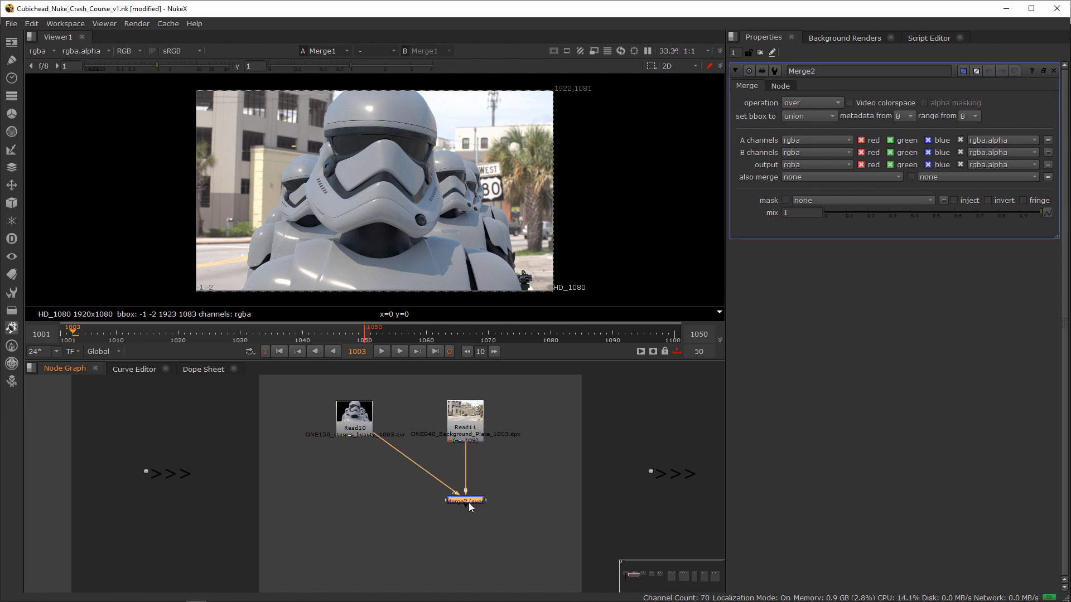
pyautogui.press('1')
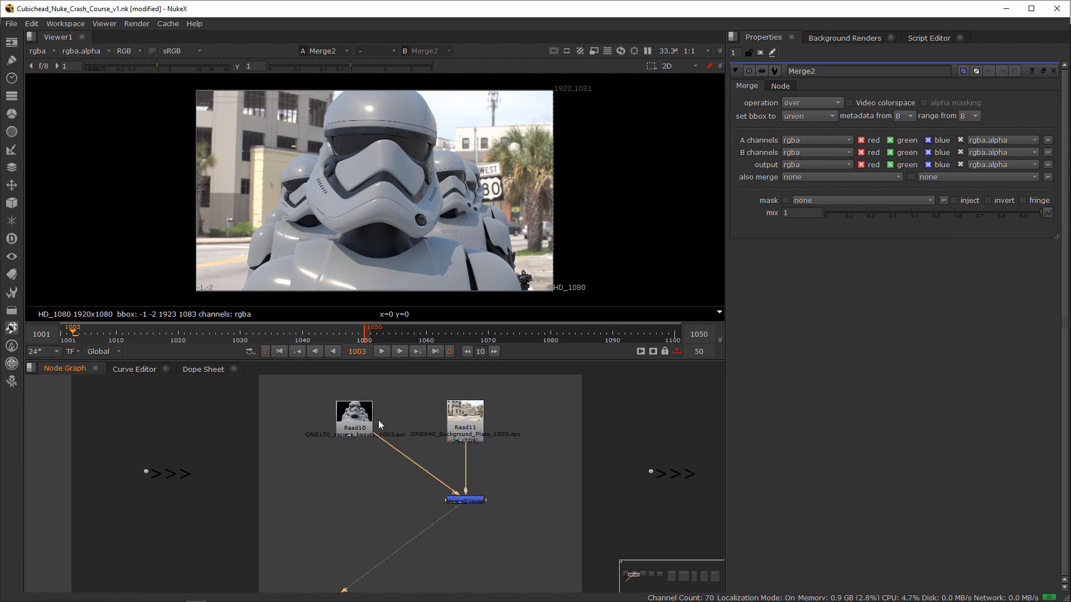
# Step: Insert a Grade node between the stormtrooper Read and the Merge's A input, aligned directly below the Read
pyautogui.click(364, 429)
pyautogui.moveTo(363, 429); pyautogui.dragTo(366, 432)
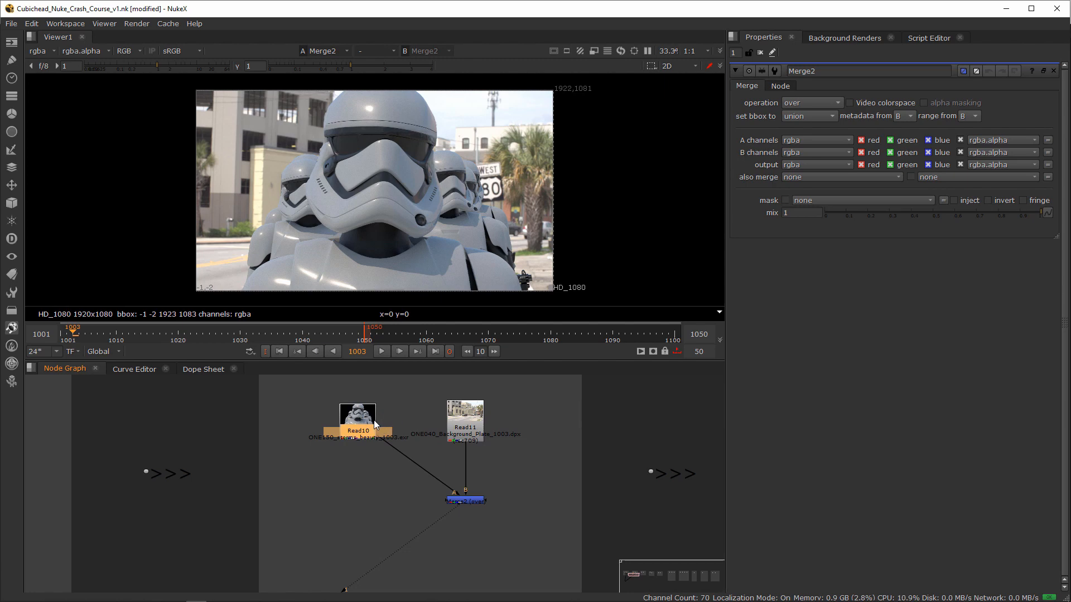
pyautogui.press('Tab')
pyautogui.write('grad')
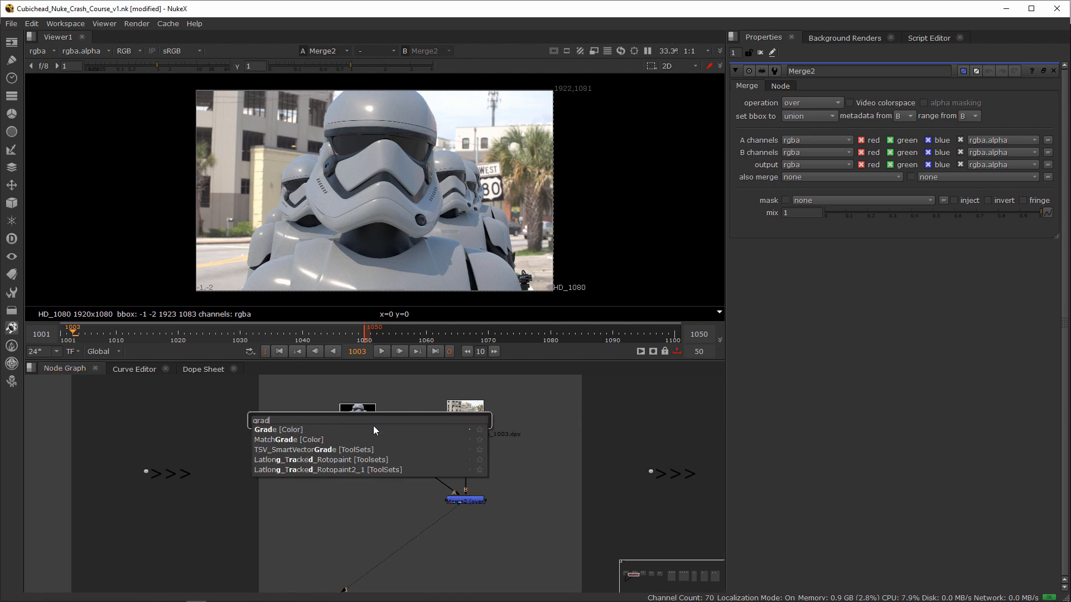
pyautogui.click(397, 397)
pyautogui.click(352, 438)
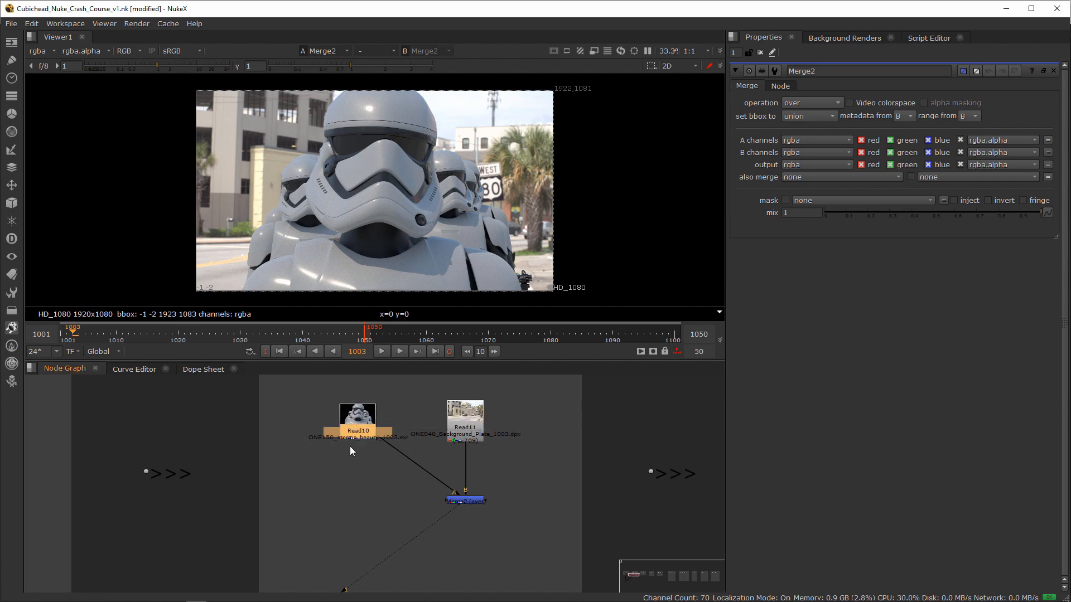
pyautogui.press('g')
pyautogui.moveTo(354, 450); pyautogui.dragTo(363, 504)
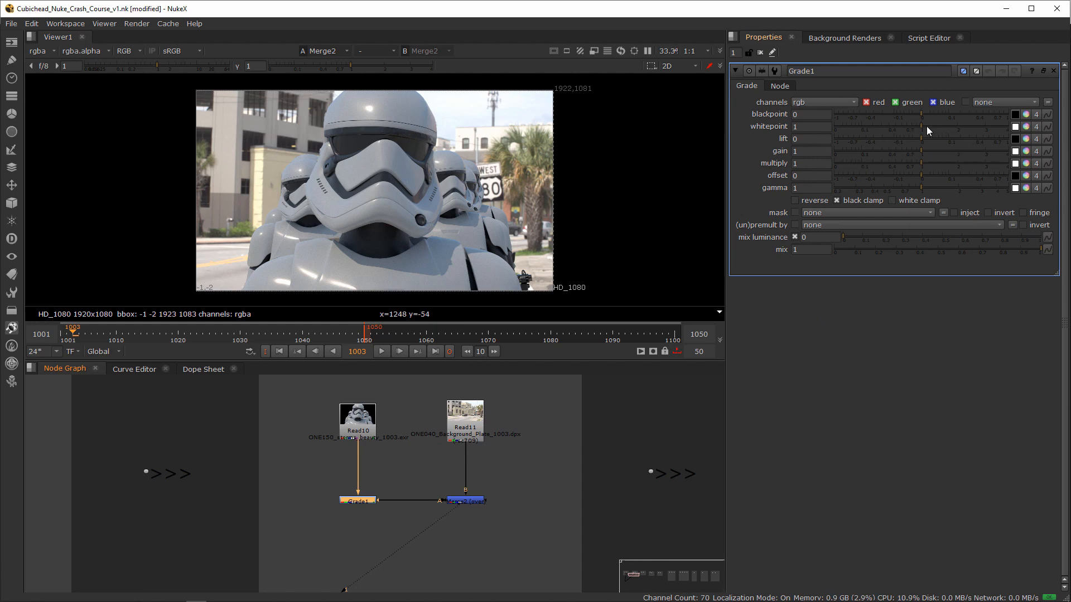
# Step: Try out the Grade node's blackpoint, whitepoint, lift, offset and gamma controls, keeping their default values
pyautogui.moveTo(921, 130); pyautogui.dragTo(921, 188)
pyautogui.click(798, 114)
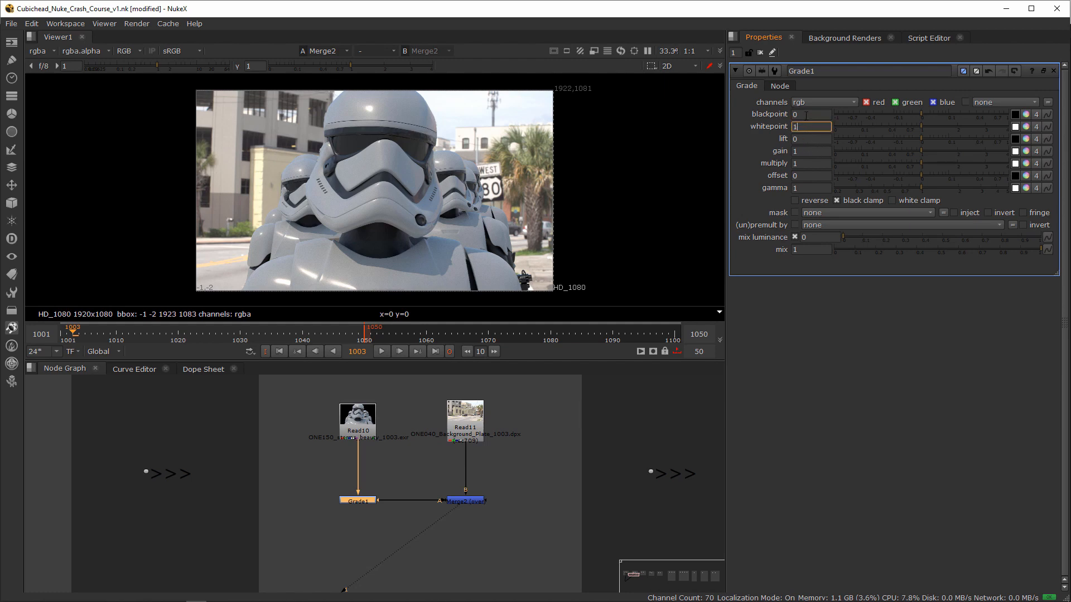
pyautogui.click(813, 127)
pyautogui.click(813, 141)
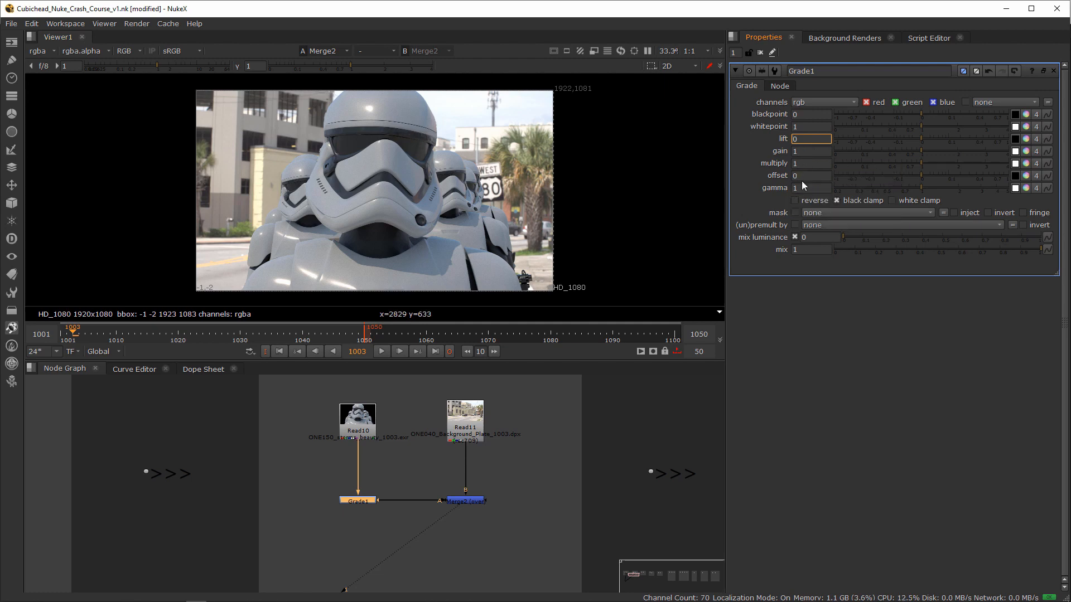
pyautogui.moveTo(921, 177)
pyautogui.mouseDown()
pyautogui.moveTo(895, 175)
pyautogui.moveTo(920, 176)
pyautogui.mouseUp()
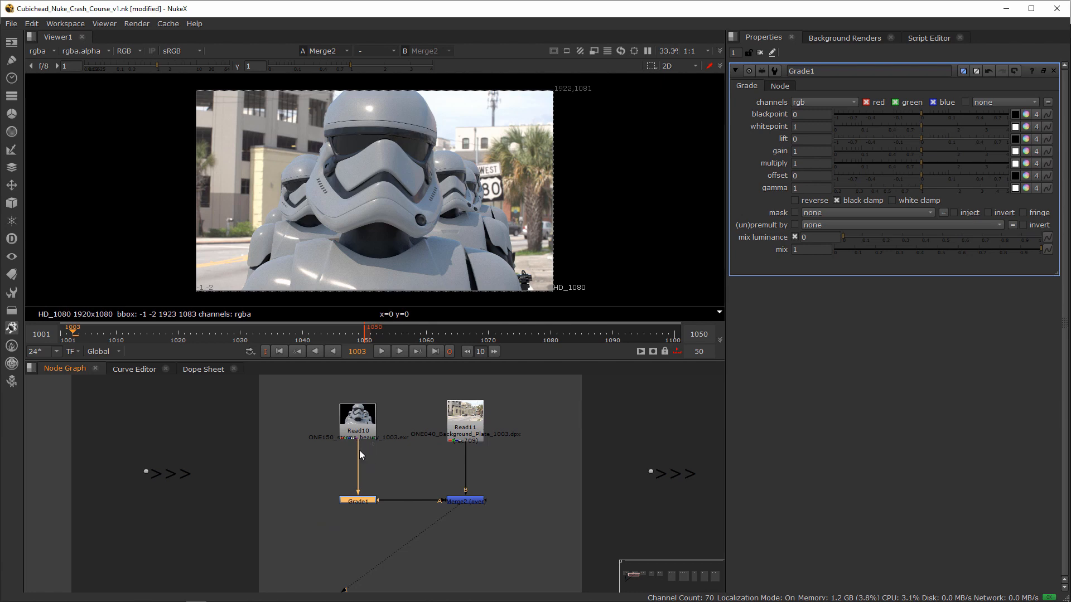
# Step: Realign the Grade node below the stormtrooper Read and try its blackpoint adjustment, keeping it at 0
pyautogui.moveTo(413, 477); pyautogui.dragTo(359, 502)
pyautogui.click(354, 508)
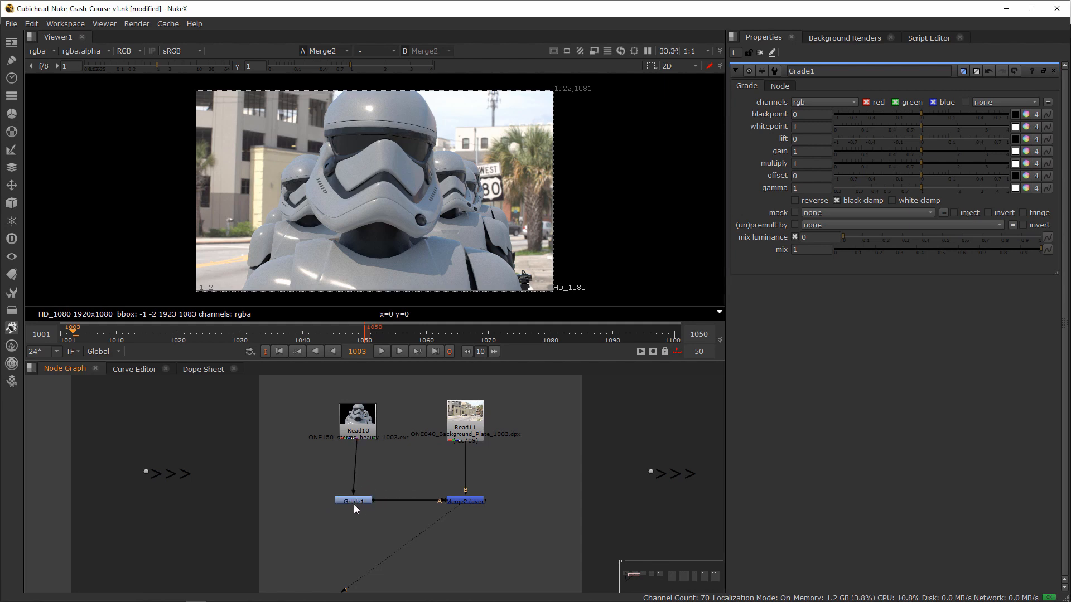
pyautogui.click(354, 504)
pyautogui.click(371, 439)
pyautogui.moveTo(344, 504); pyautogui.dragTo(349, 504)
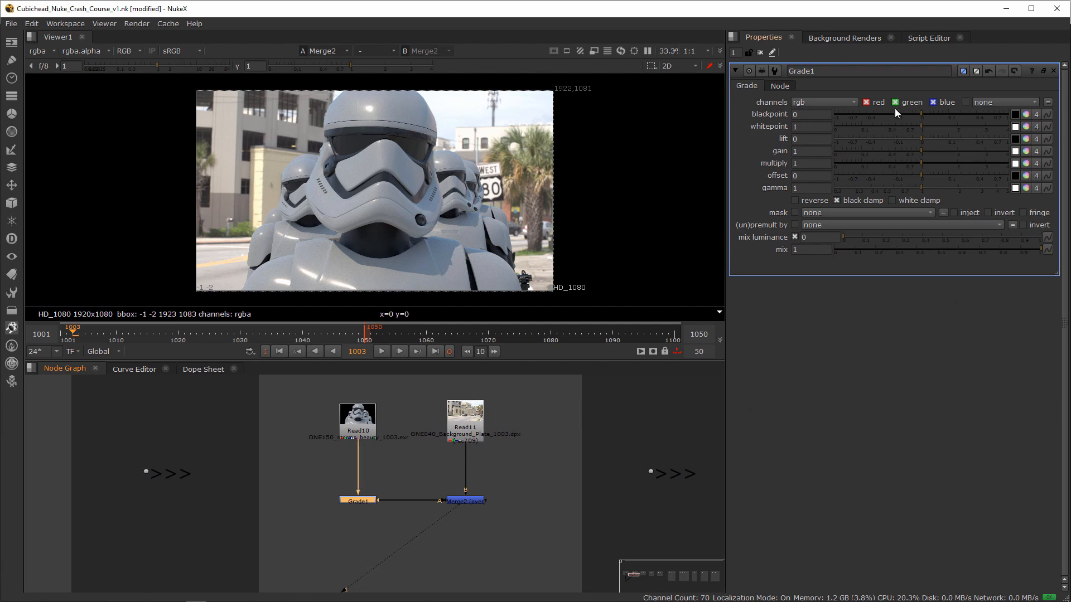
pyautogui.moveTo(922, 115)
pyautogui.mouseDown()
pyautogui.moveTo(885, 118)
pyautogui.moveTo(921, 118)
pyautogui.mouseUp()
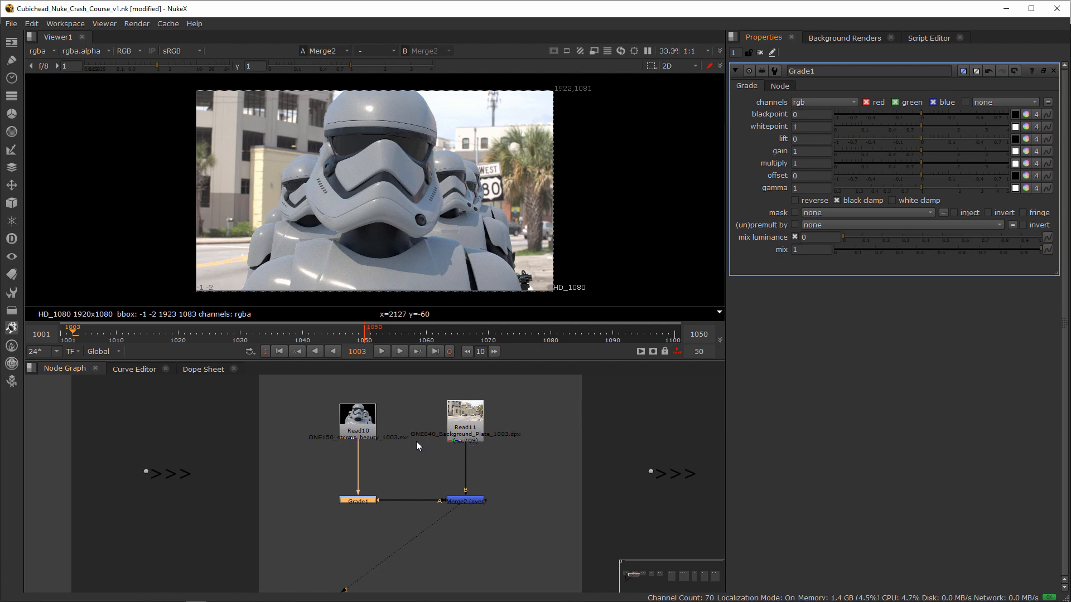
# Step: View the ungraded stormtrooper Read on its own
pyautogui.moveTo(397, 384); pyautogui.dragTo(325, 447)
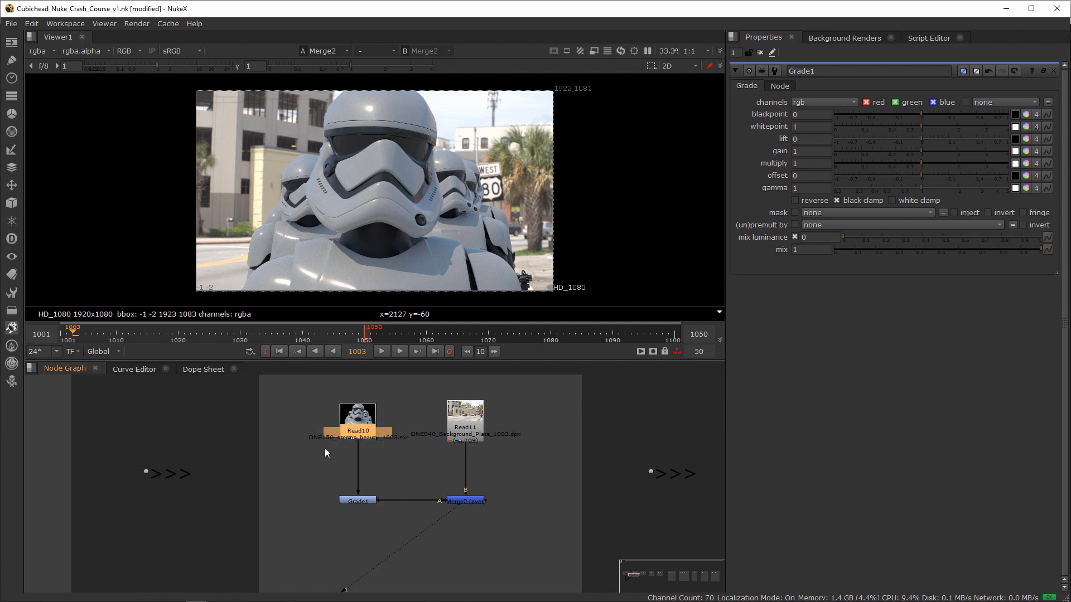
pyautogui.press('1')
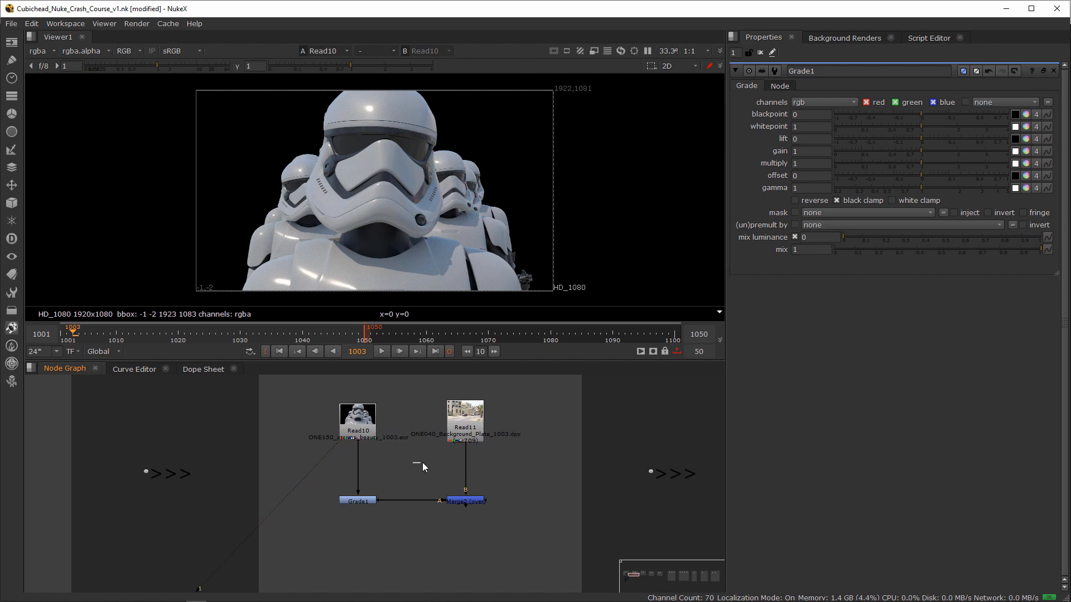
# Step: Import the elephant image http___pluspng.com_img-png_animal-png-hd-elephant-png-hd-1083.png and place its Read node beside the stormtrooper Read
pyautogui.press('r')
pyautogui.click(377, 117)
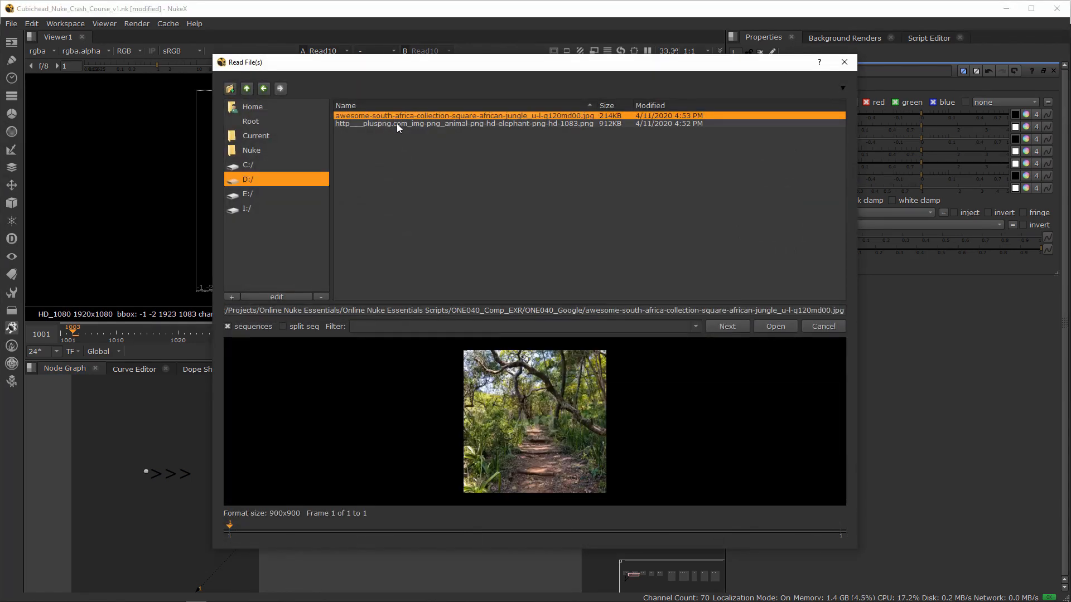
pyautogui.click(401, 125)
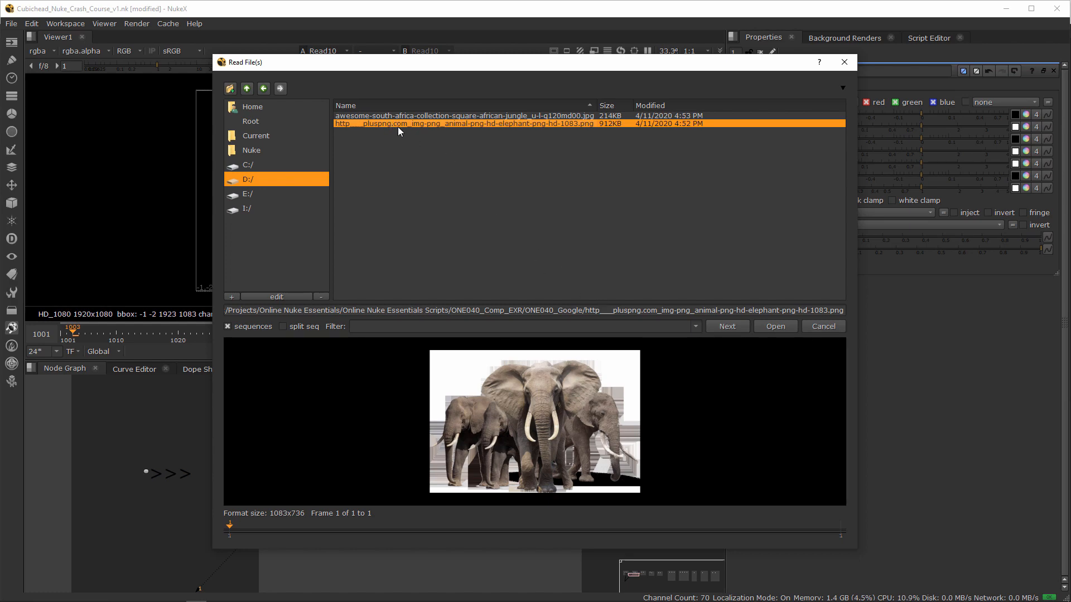
pyautogui.doubleClick(397, 125)
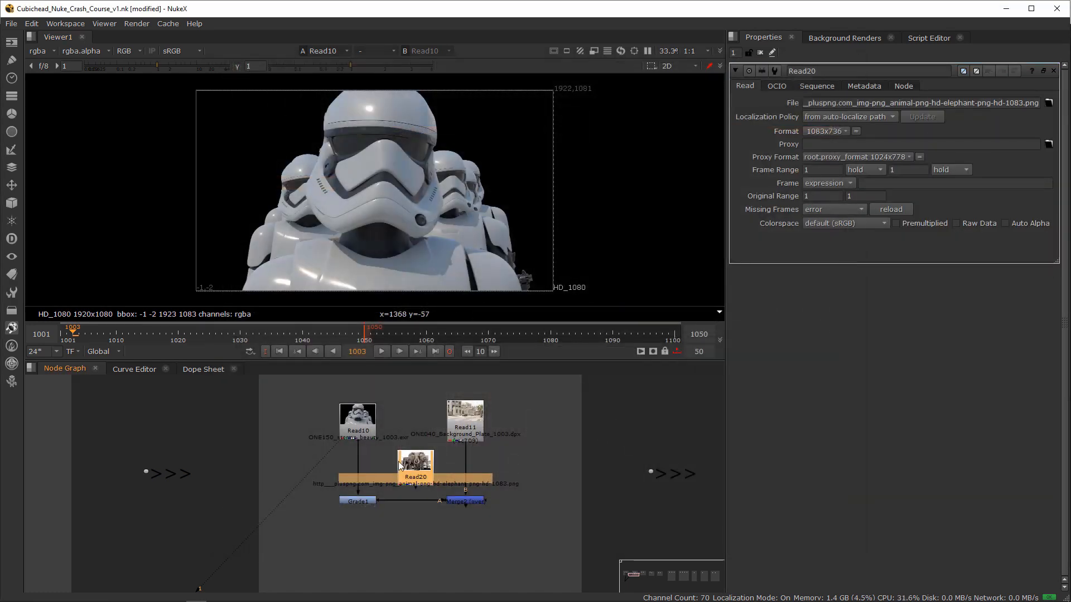
pyautogui.click(292, 431)
# Step: View the elephant image fitted in an enlarged viewer and check the viewer's channel layer options, keeping rgba
pyautogui.press('1')
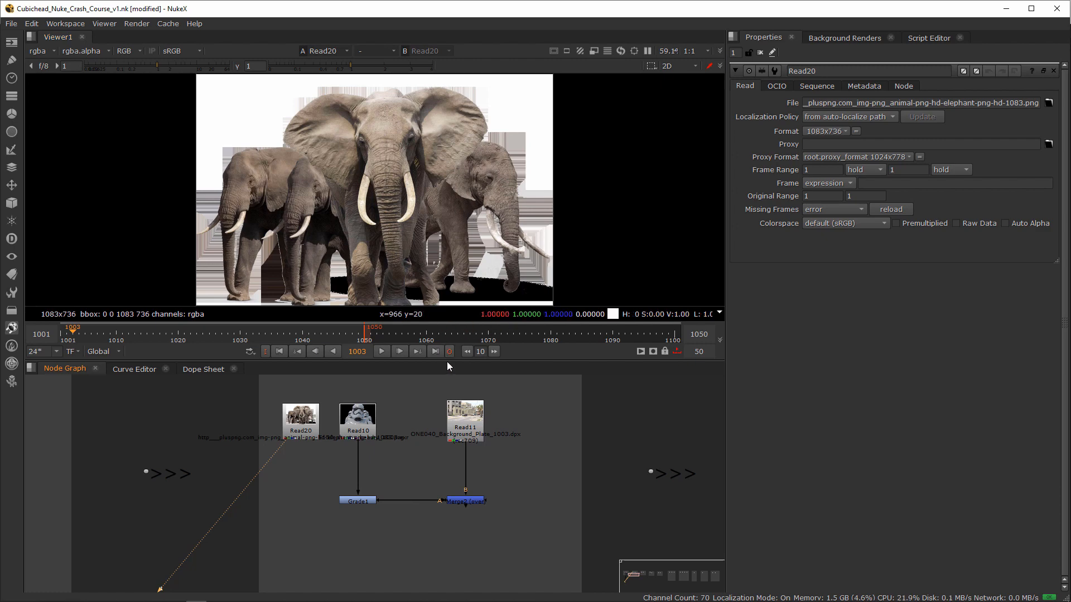
pyautogui.moveTo(447, 361)
pyautogui.mouseDown()
pyautogui.moveTo(447, 379)
pyautogui.moveTo(457, 368)
pyautogui.mouseUp()
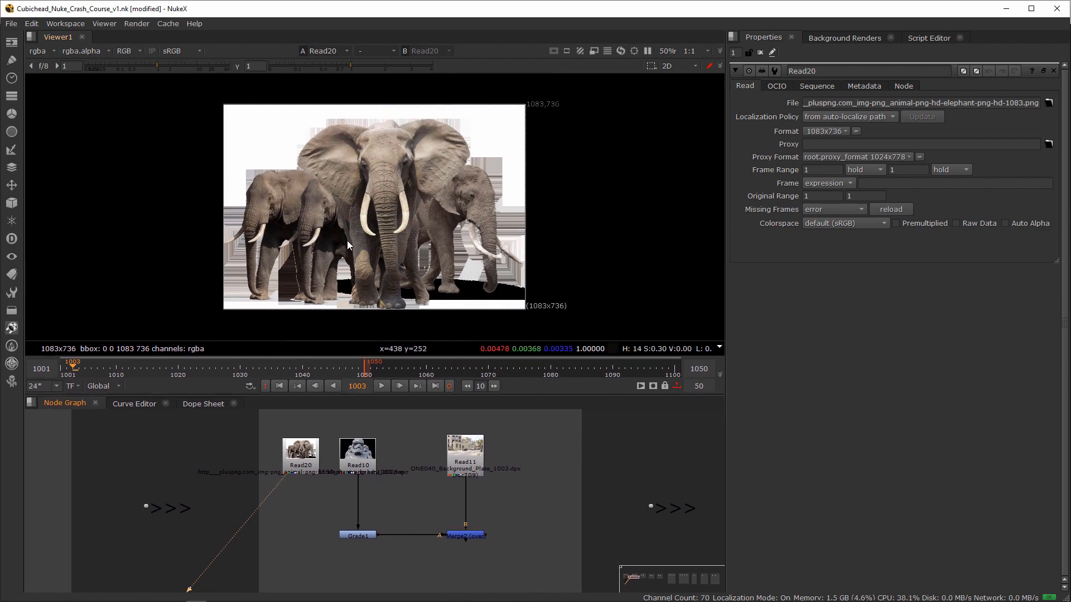
pyautogui.press('f')
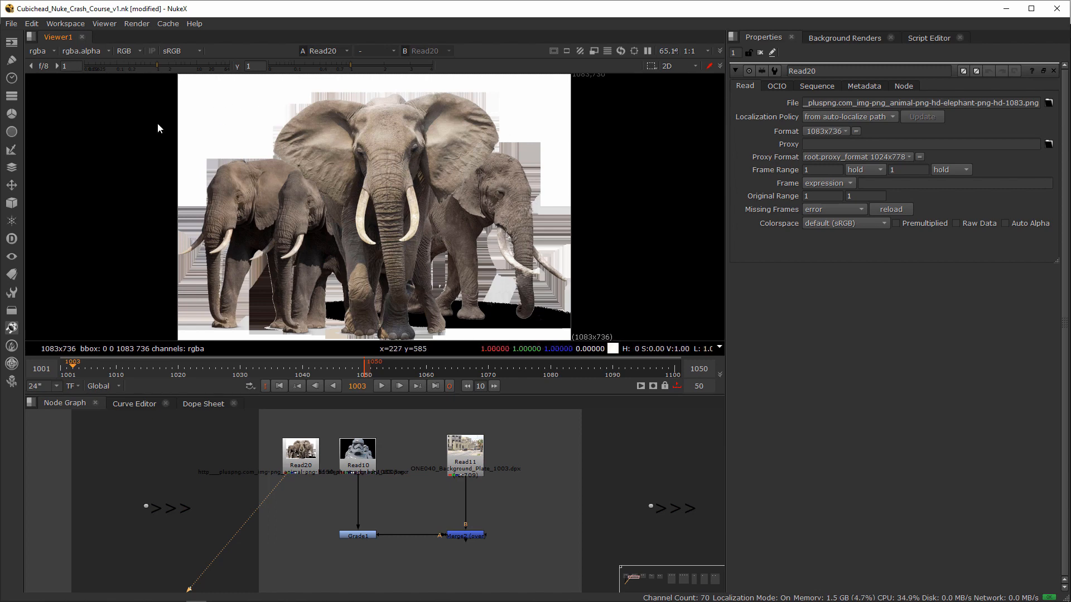
pyautogui.click(43, 52)
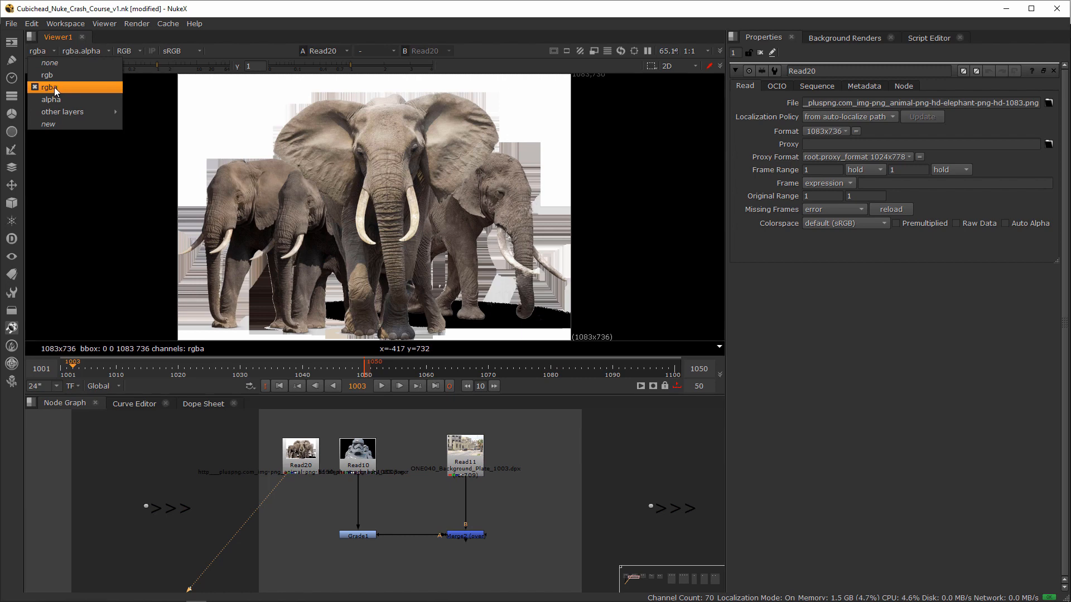
pyautogui.click(41, 52)
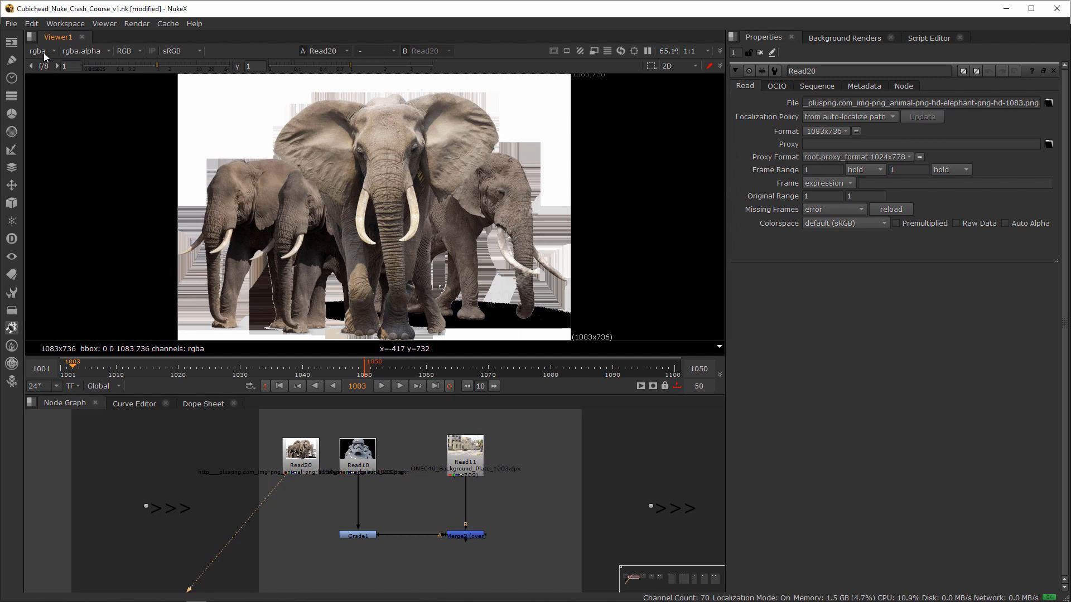
# Step: Check the viewer's alpha channel, display channel and colour transform options, keeping rgba.alpha, RGB and sRGB
pyautogui.click(84, 51)
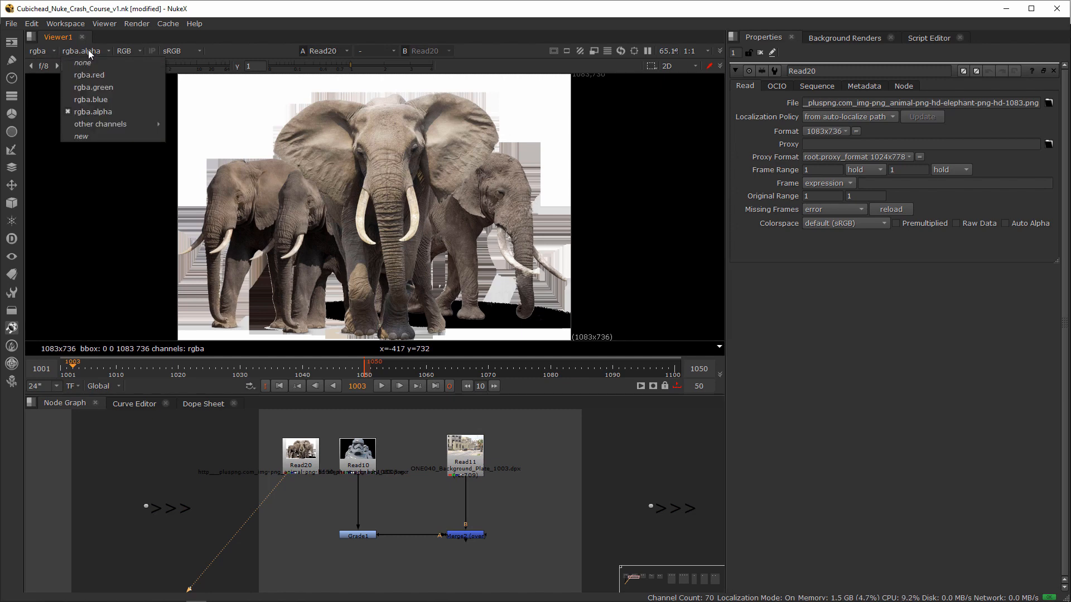
pyautogui.click(122, 52)
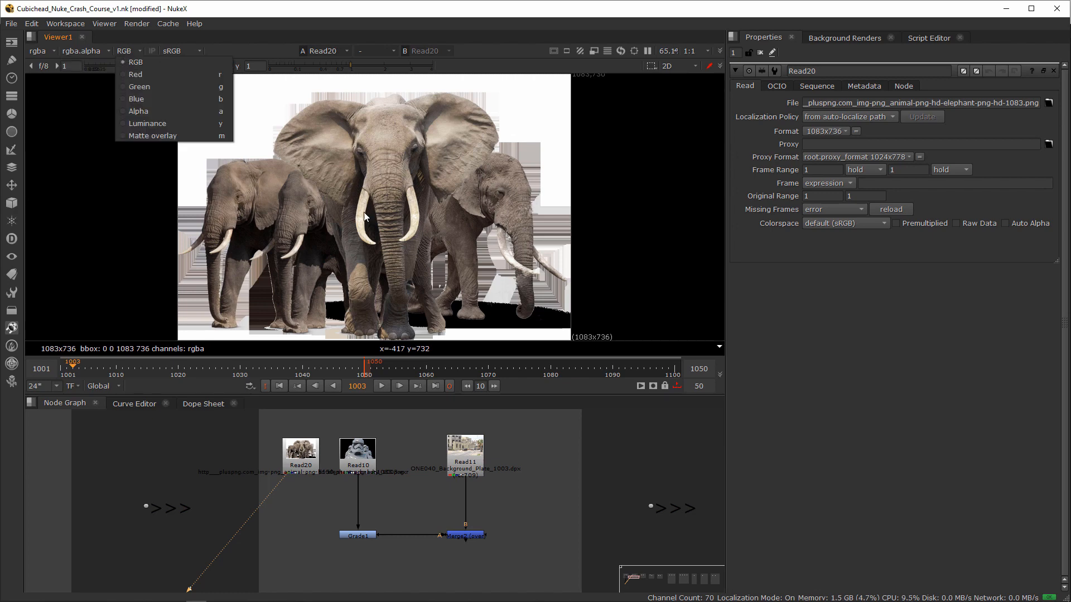
pyautogui.click(192, 51)
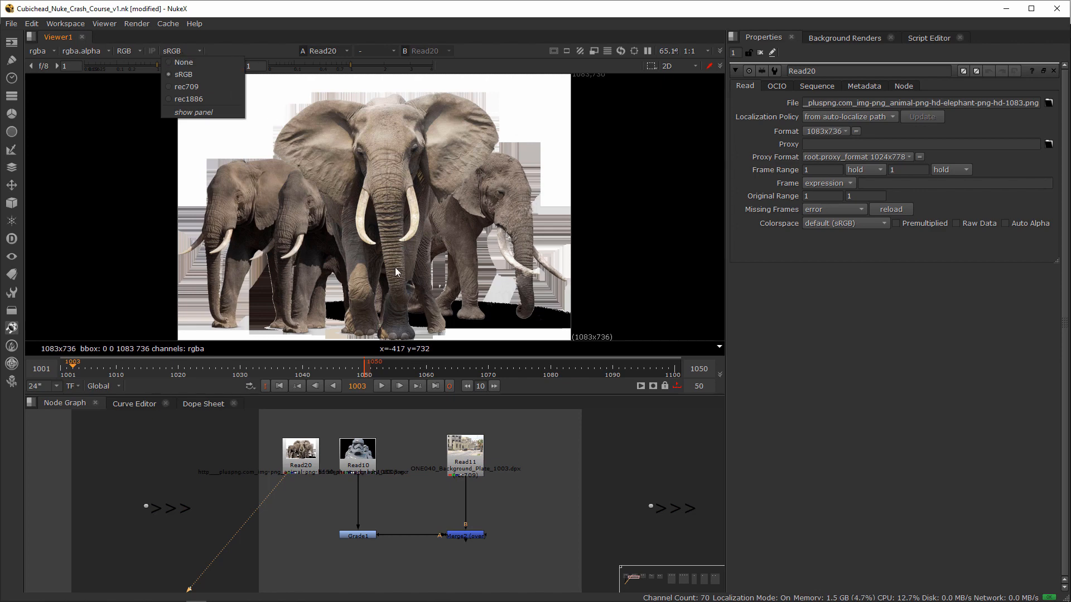
pyautogui.click(525, 454)
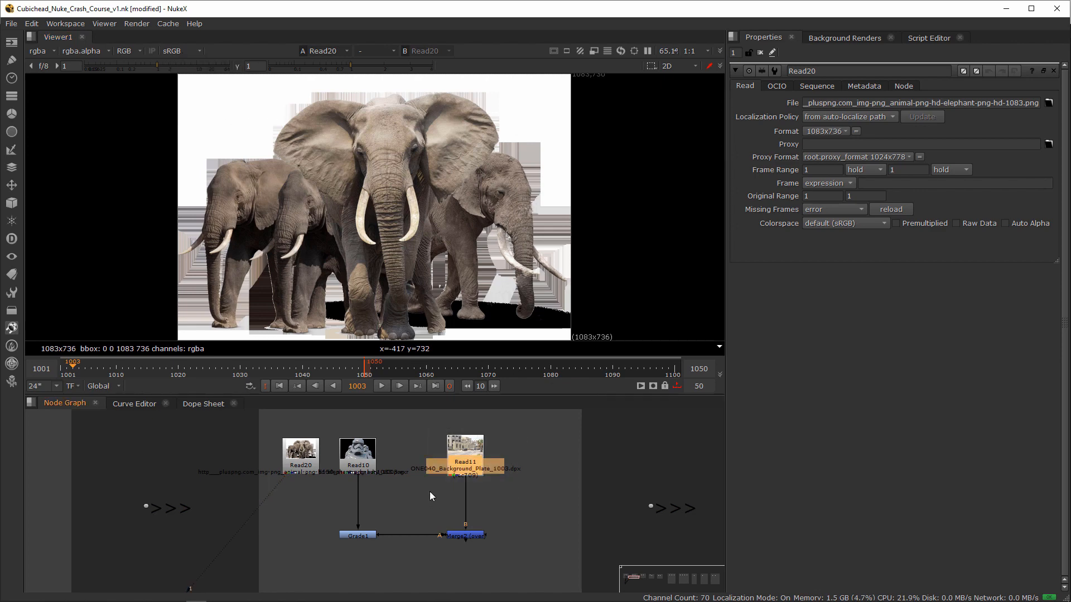
# Step: Shift the stormtrooper Read and its Grade node together towards the street plate, and nudge the elephant Read slightly the same way
pyautogui.moveTo(393, 443); pyautogui.dragTo(334, 544)
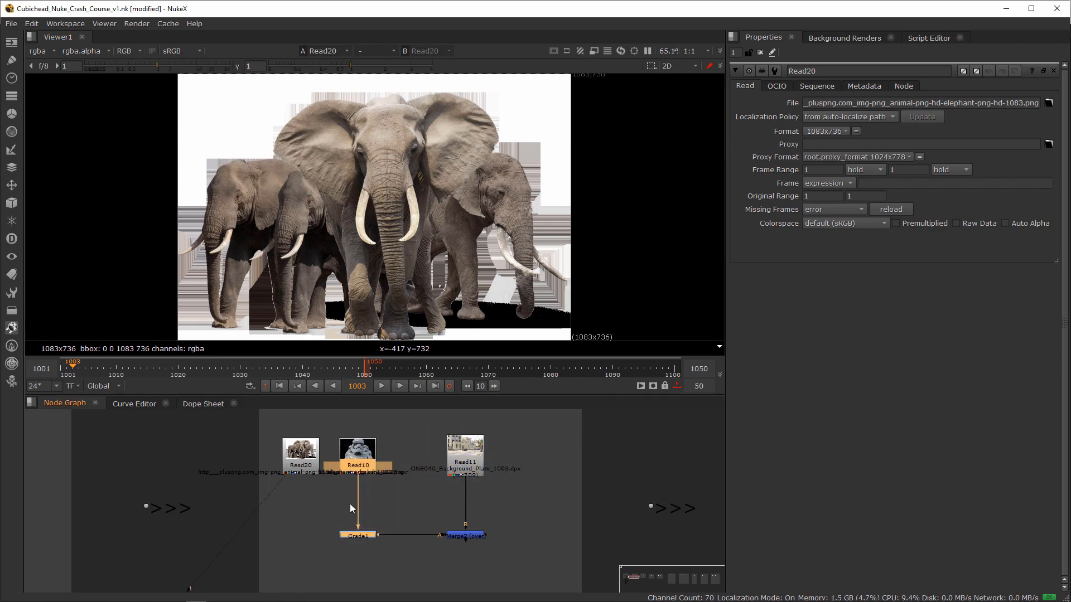
pyautogui.moveTo(373, 465); pyautogui.dragTo(395, 465)
pyautogui.click(340, 491)
pyautogui.moveTo(316, 463); pyautogui.dragTo(322, 463)
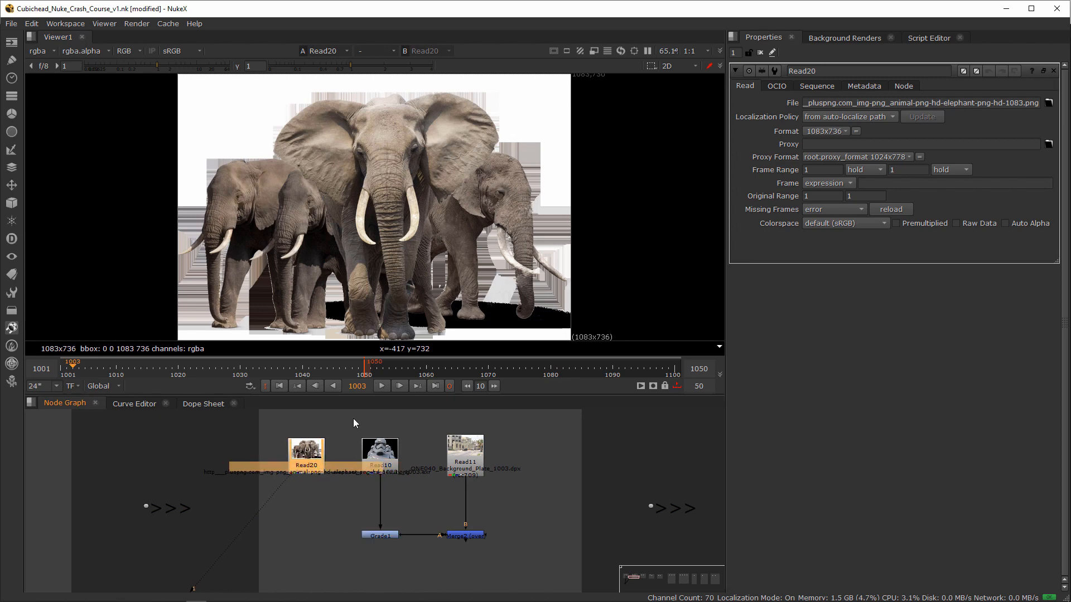
# Step: Review the viewer's sRGB transform choices and the list of channels that can be displayed individually
pyautogui.click(186, 51)
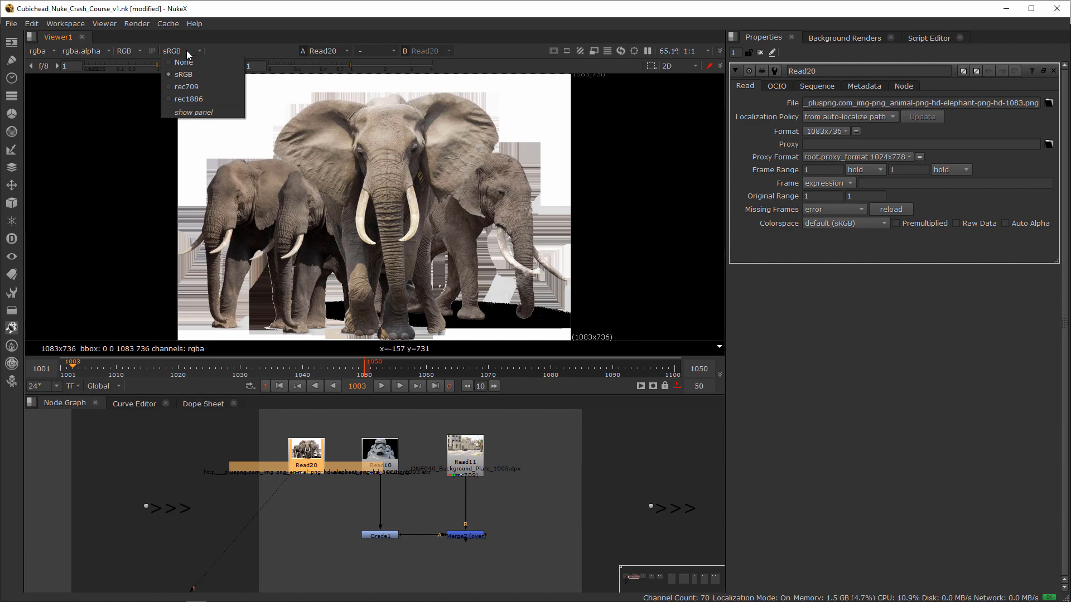
pyautogui.click(184, 51)
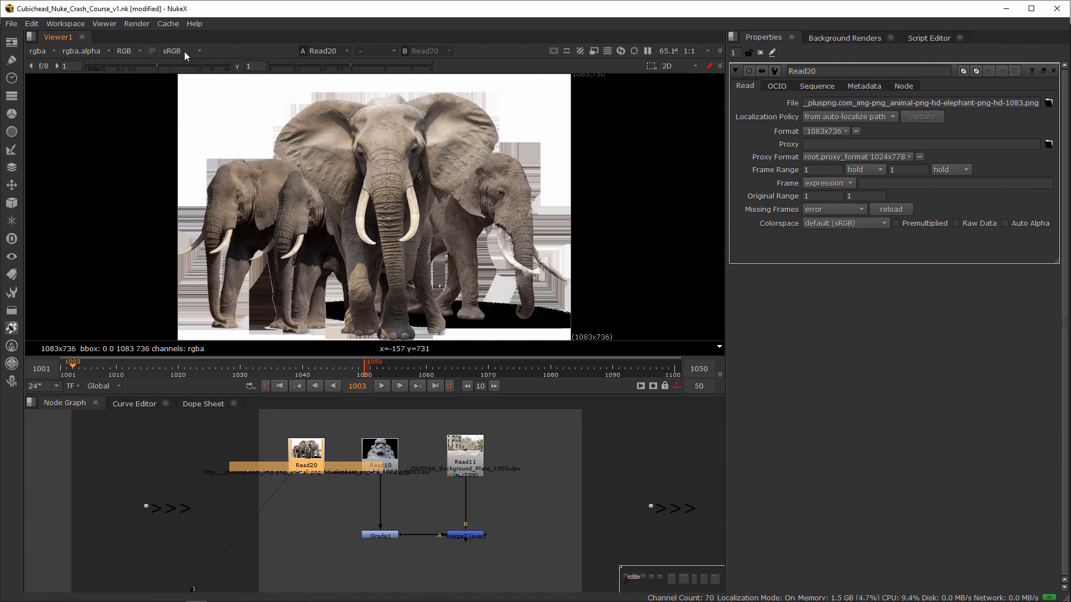
pyautogui.click(125, 51)
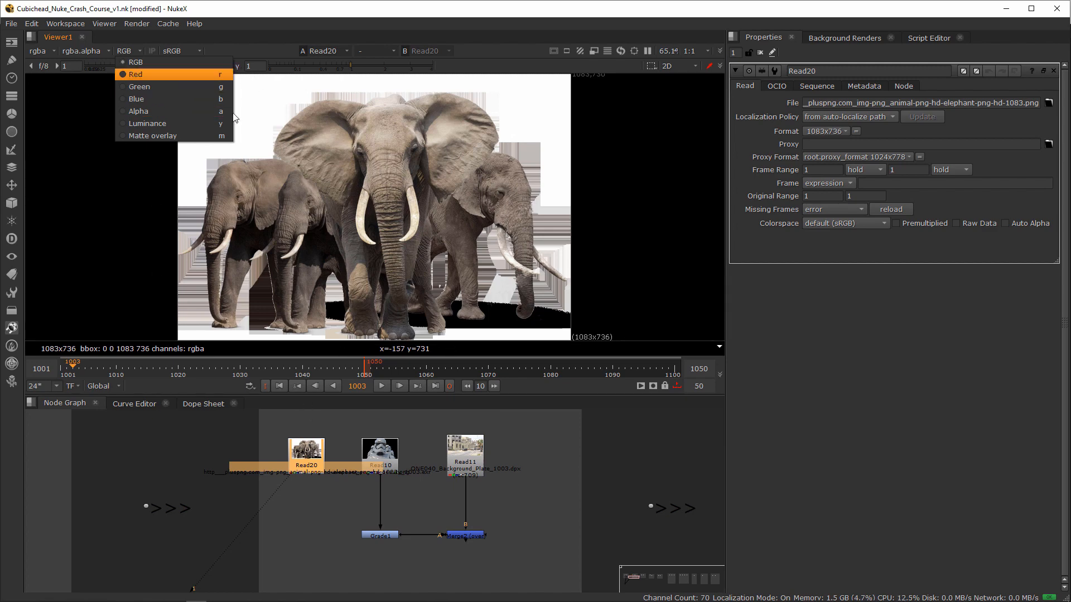
pyautogui.click(348, 431)
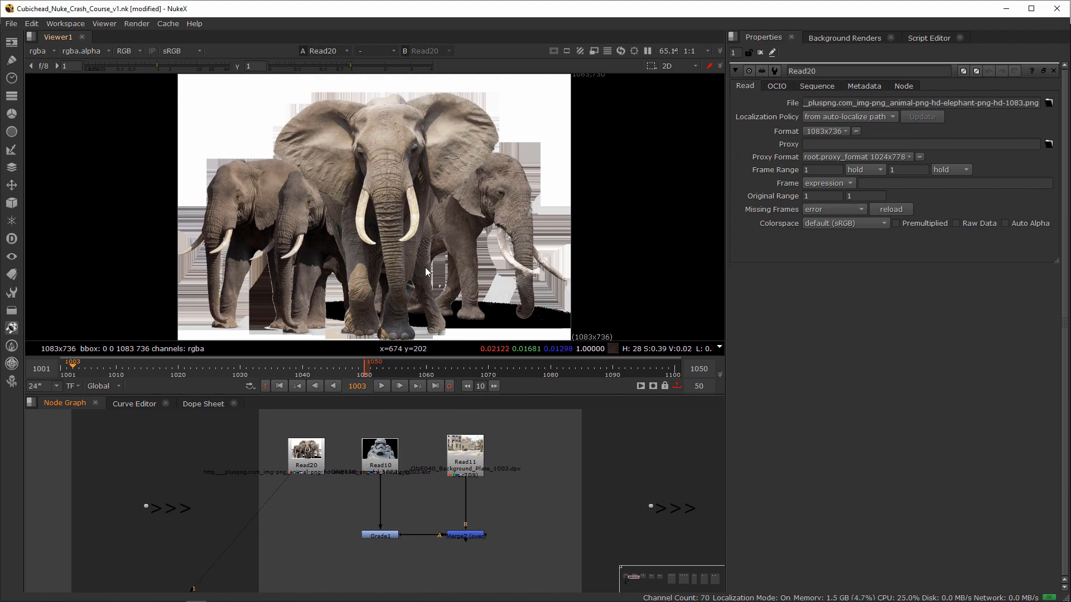
# Step: View the elephant image's red, green, blue and alpha channels one at a time, and return to the full RGB view
pyautogui.press('r')
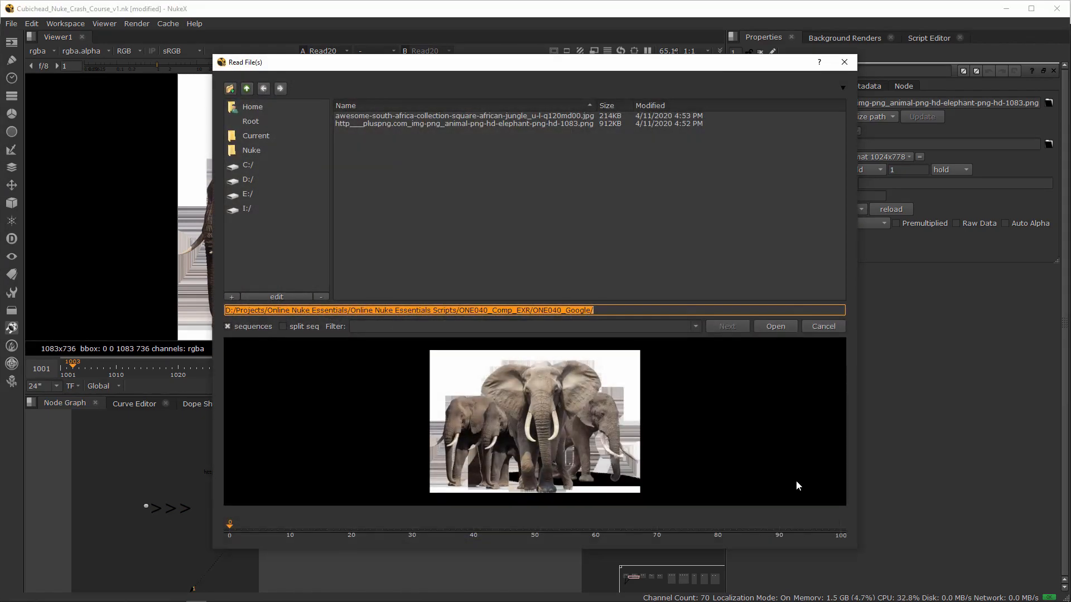
pyautogui.click(834, 327)
pyautogui.press('r')
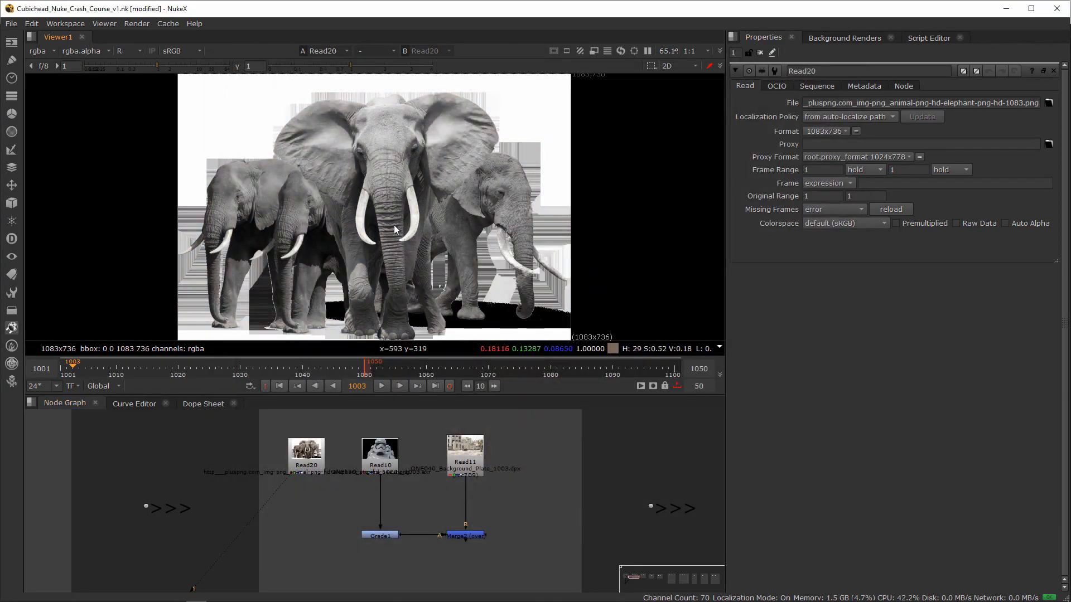
pyautogui.press('g')
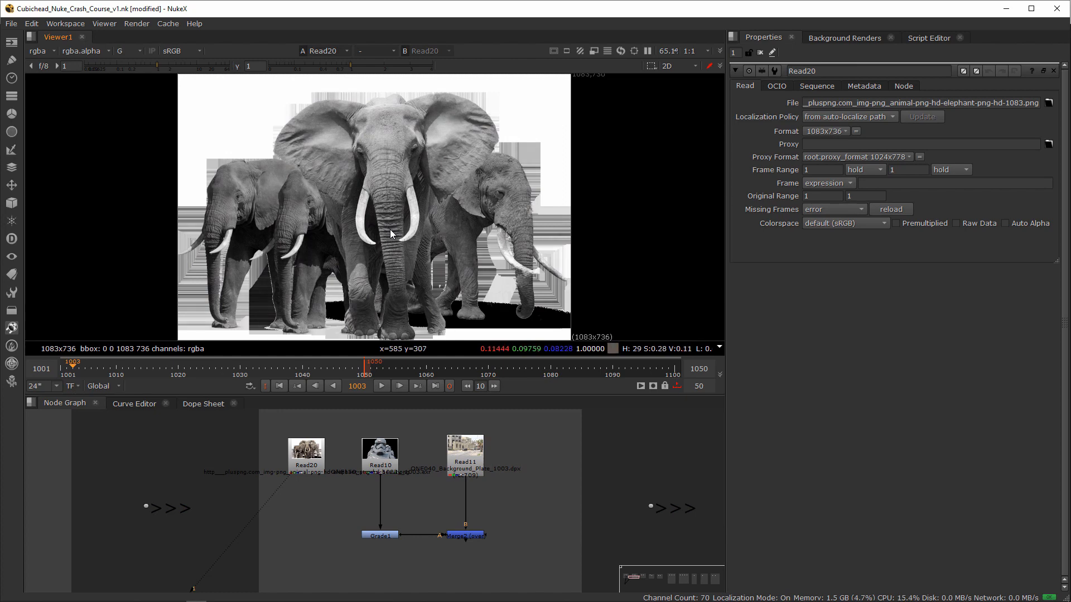
pyautogui.press('b')
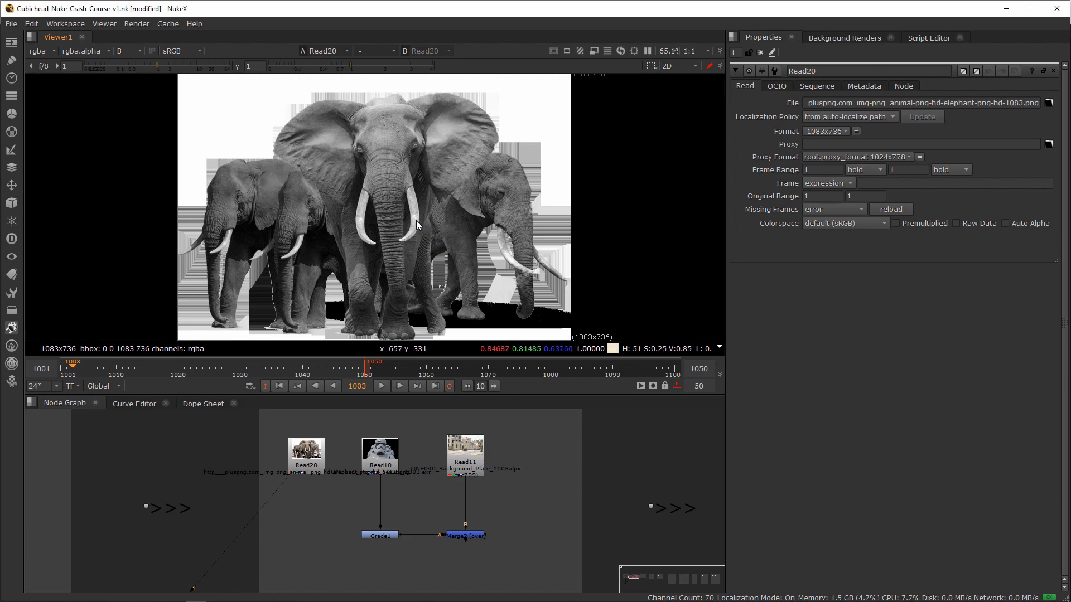
pyautogui.press('b')
pyautogui.press('b')
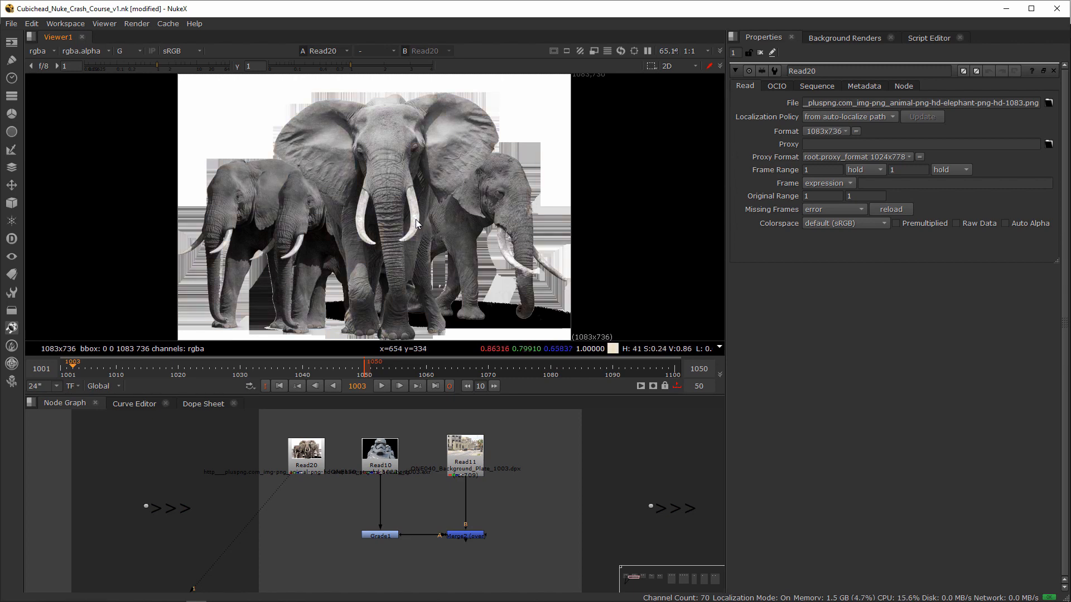
pyautogui.press('b')
pyautogui.press('b')
pyautogui.press('b')
pyautogui.press('a')
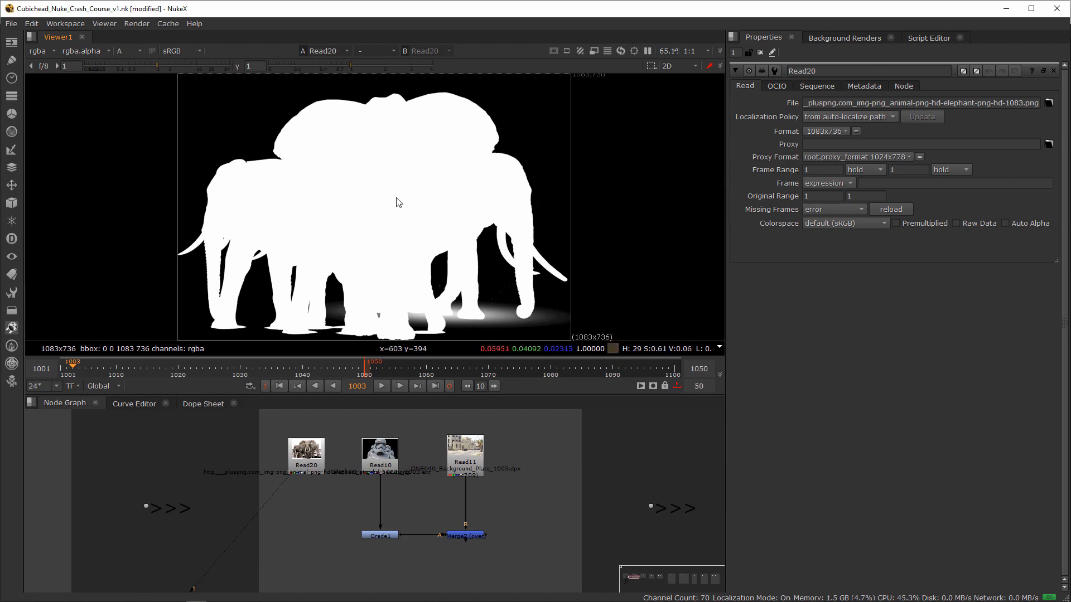
pyautogui.press('a')
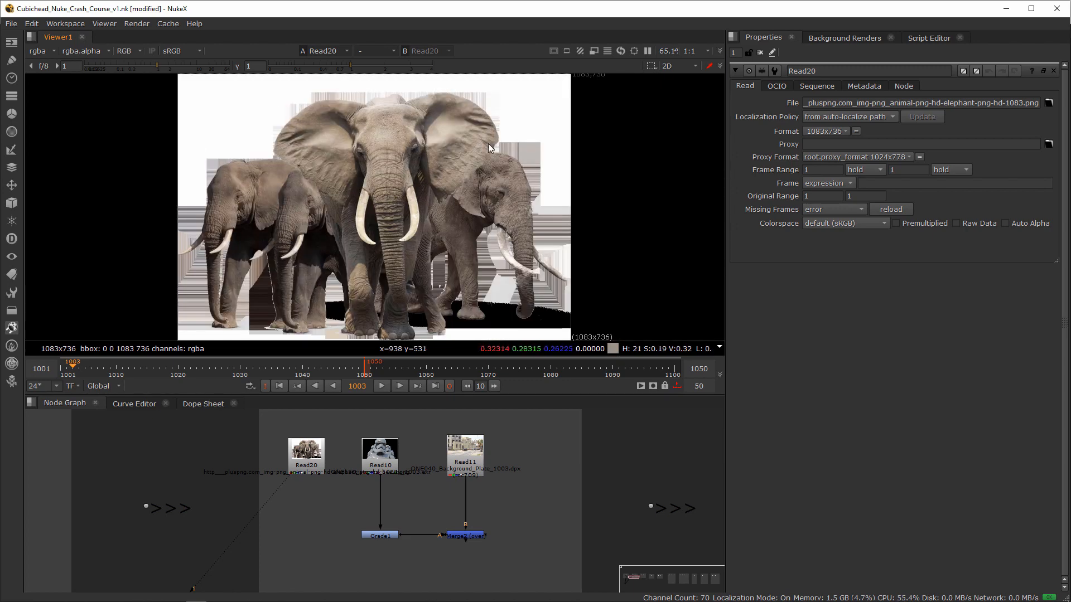
# Step: Inspect the background around the elephants' outlines up close, and fit the whole image back in the viewer
pyautogui.scroll(5, 644, 190)
pyautogui.scroll(5, 416, 205)
pyautogui.moveTo(642, 187); pyautogui.dragTo(647, 266, button='middle')
pyautogui.scroll(-7, 374, 201)
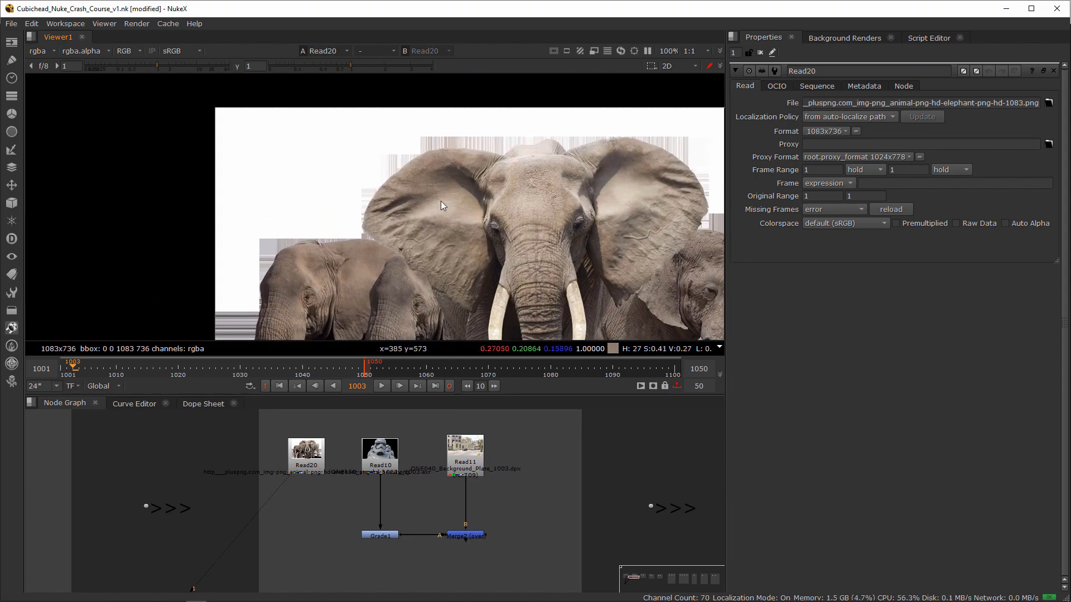
pyautogui.press('f')
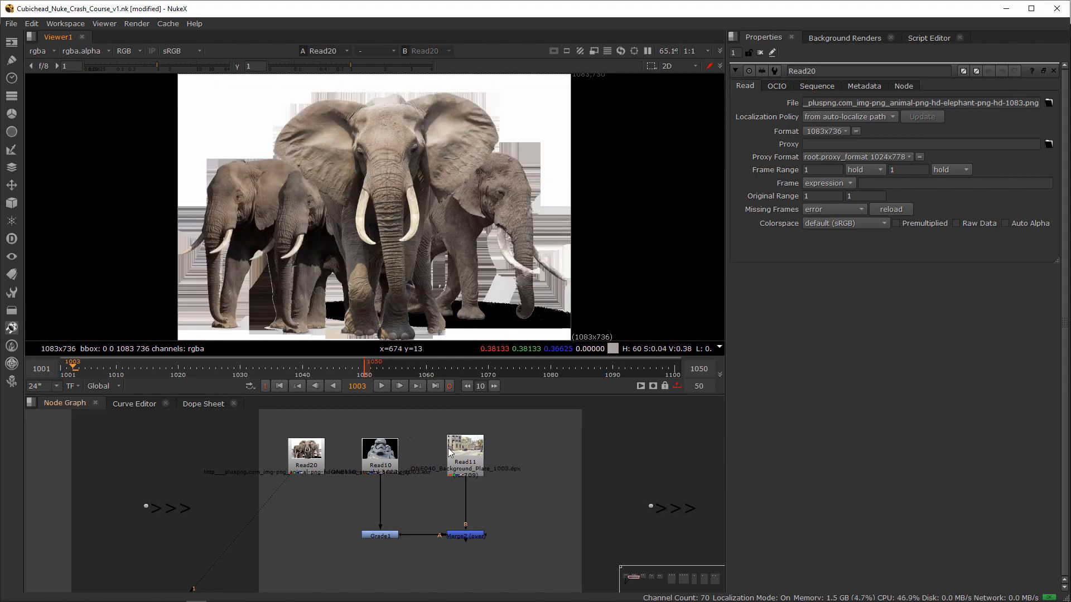
# Step: Compare the stormtrooper Read with the elephant Read in the viewer, ending on the elephant image
pyautogui.click(391, 459)
pyautogui.press('1')
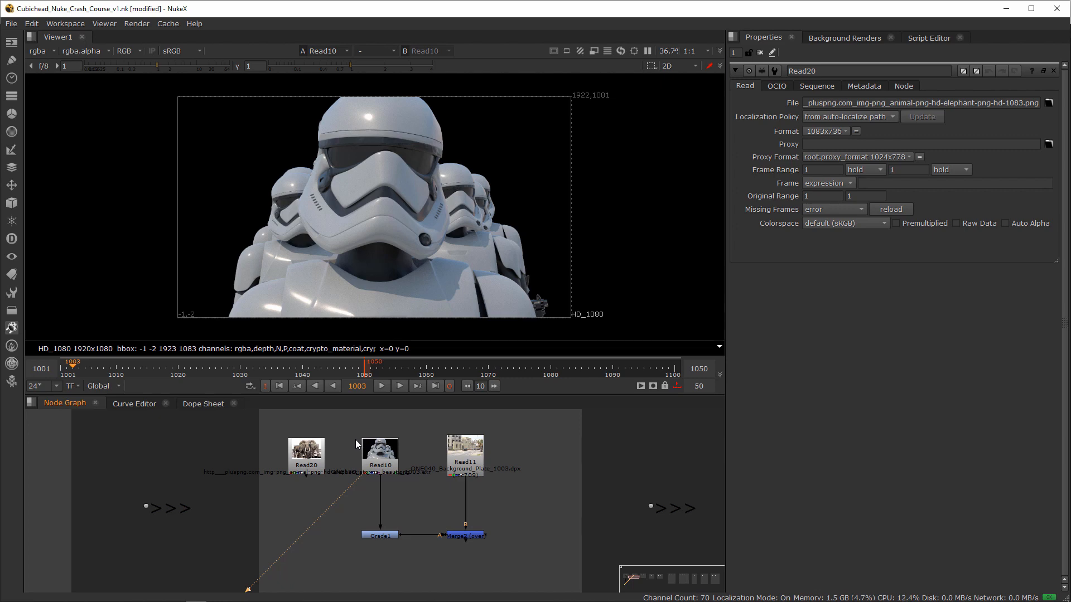
pyautogui.moveTo(360, 421); pyautogui.dragTo(256, 503)
pyautogui.press('1')
pyautogui.click(341, 427)
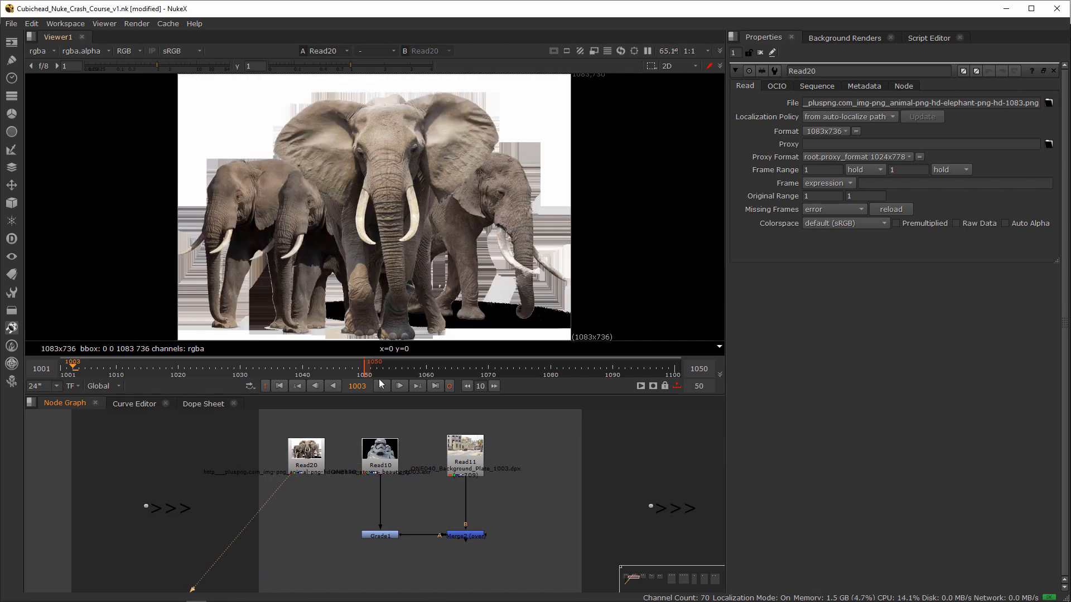
# Step: Enable the Premultiplied option on the elephant Read while viewing the edge of the large elephant's ear
pyautogui.click(299, 468)
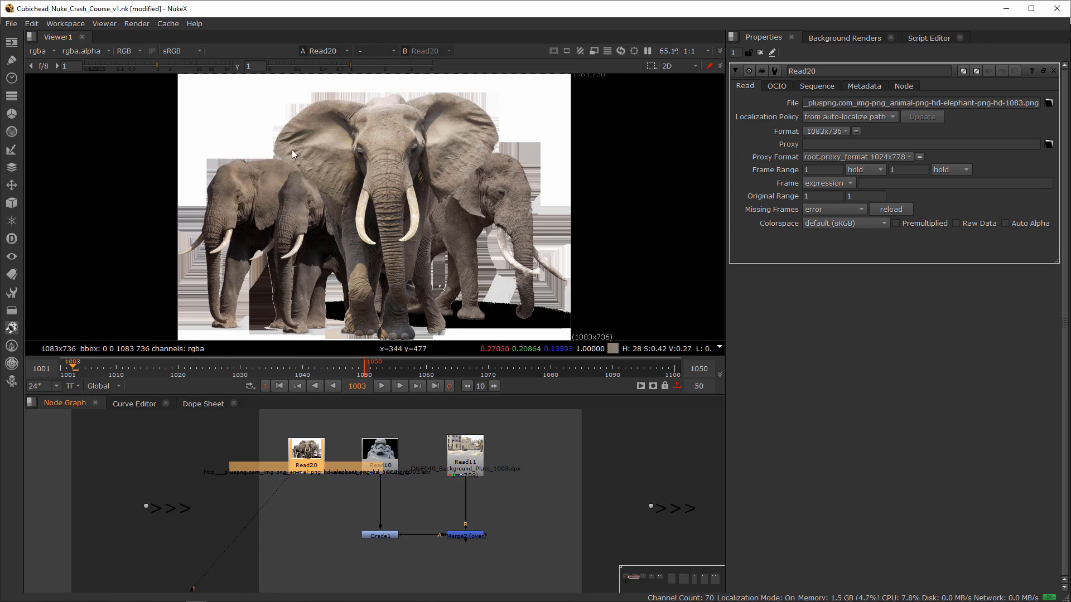
pyautogui.scroll(5, 330, 138)
pyautogui.scroll(4, 330, 139)
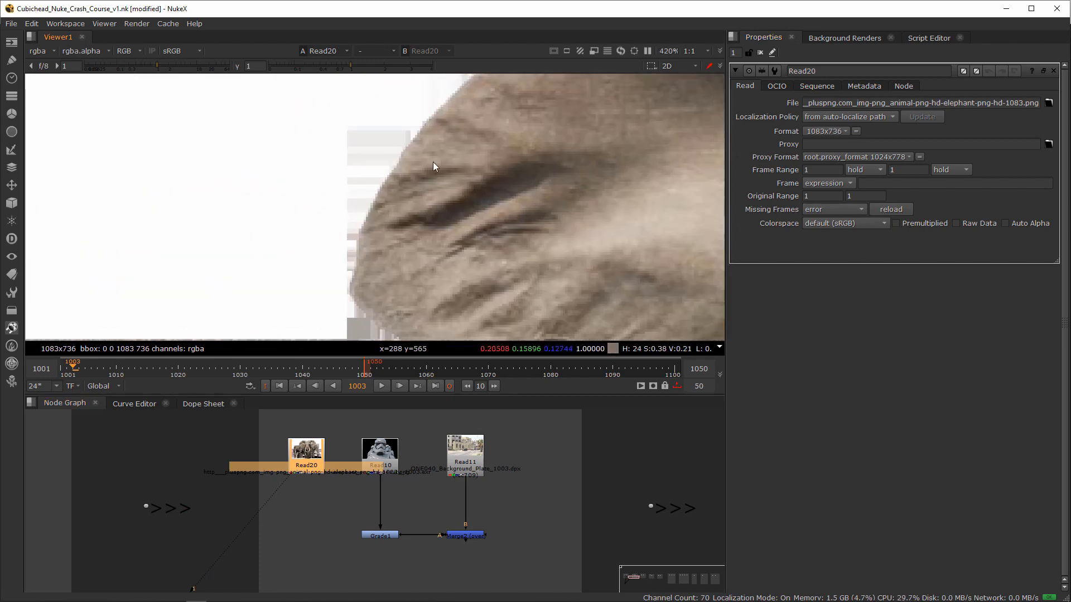
pyautogui.click(909, 224)
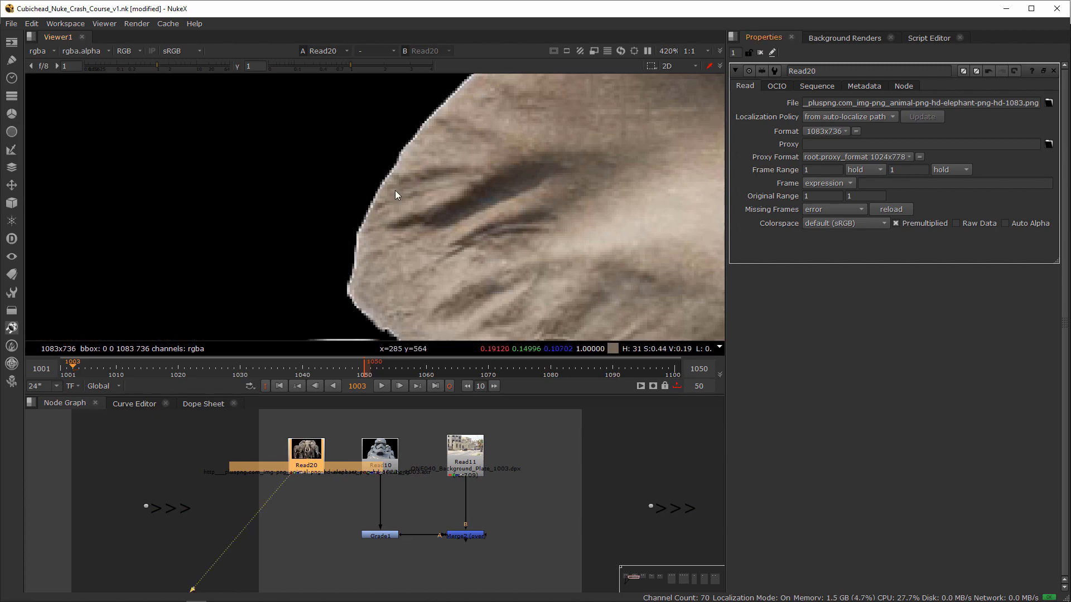
# Step: Examine the edges of the premultiplied elephants around the ears, heads, trunks and legs
pyautogui.scroll(-1, 395, 190)
pyautogui.scroll(-1, 392, 184)
pyautogui.scroll(-1, 446, 145)
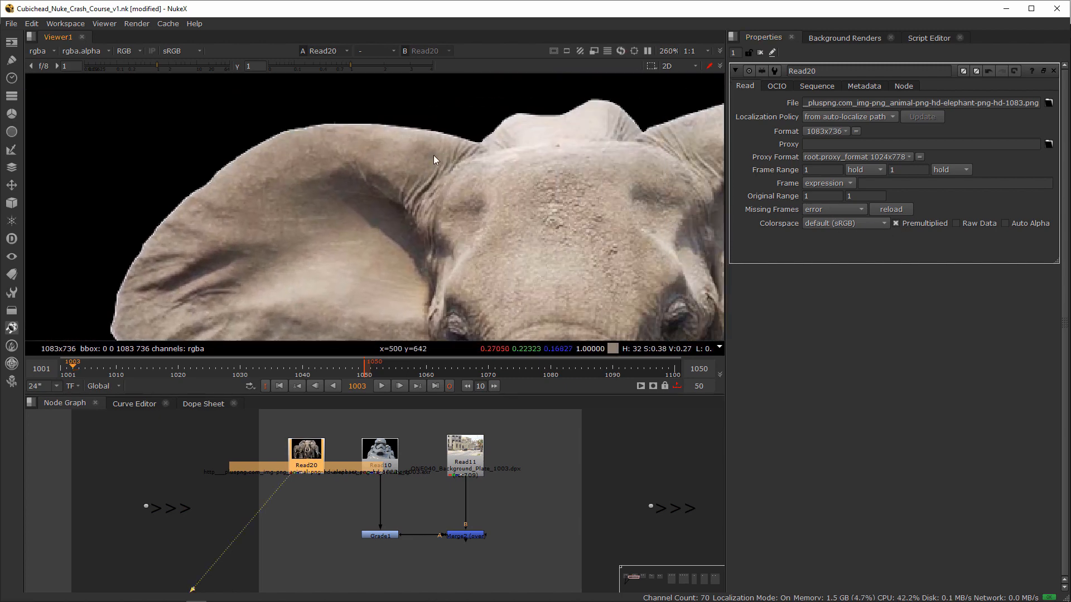
pyautogui.scroll(-3, 500, 142)
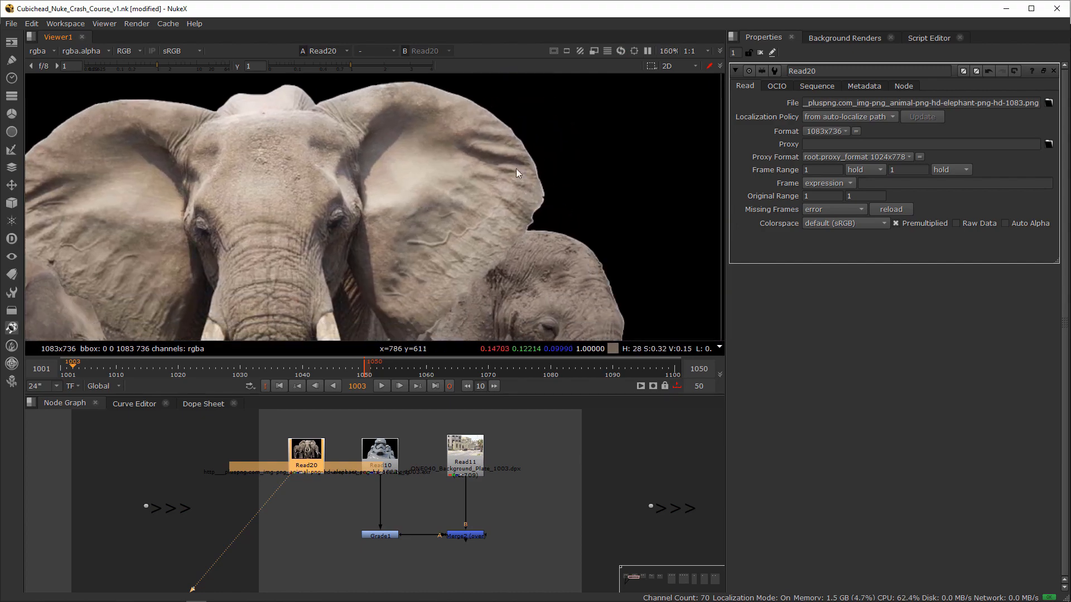
pyautogui.scroll(3, 616, 207)
pyautogui.scroll(-1, 524, 214)
pyautogui.scroll(-1, 604, 204)
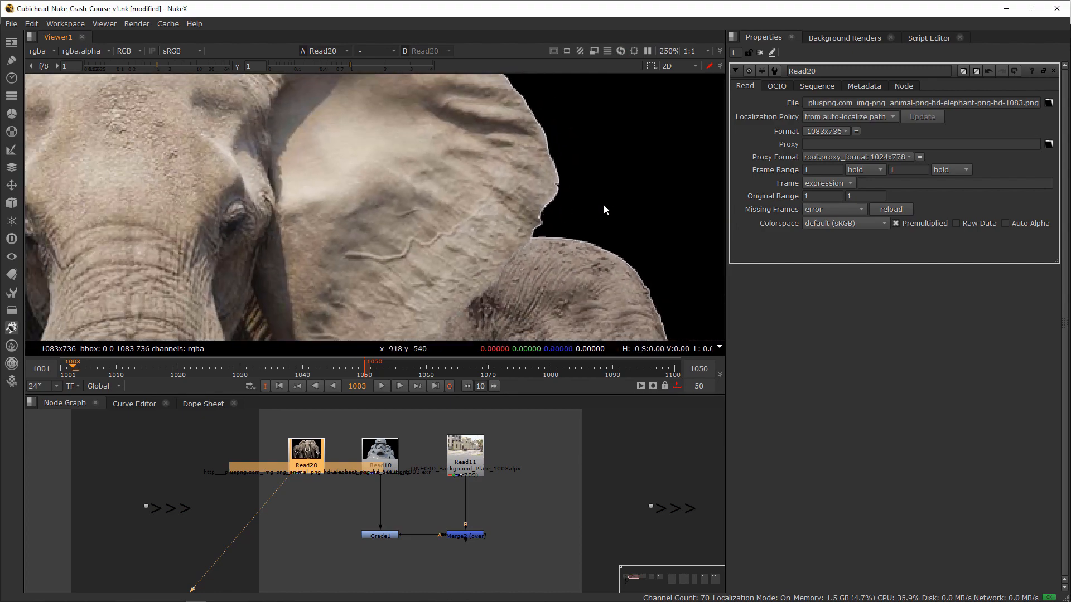
pyautogui.scroll(-4, 491, 209)
pyautogui.scroll(6, 521, 152)
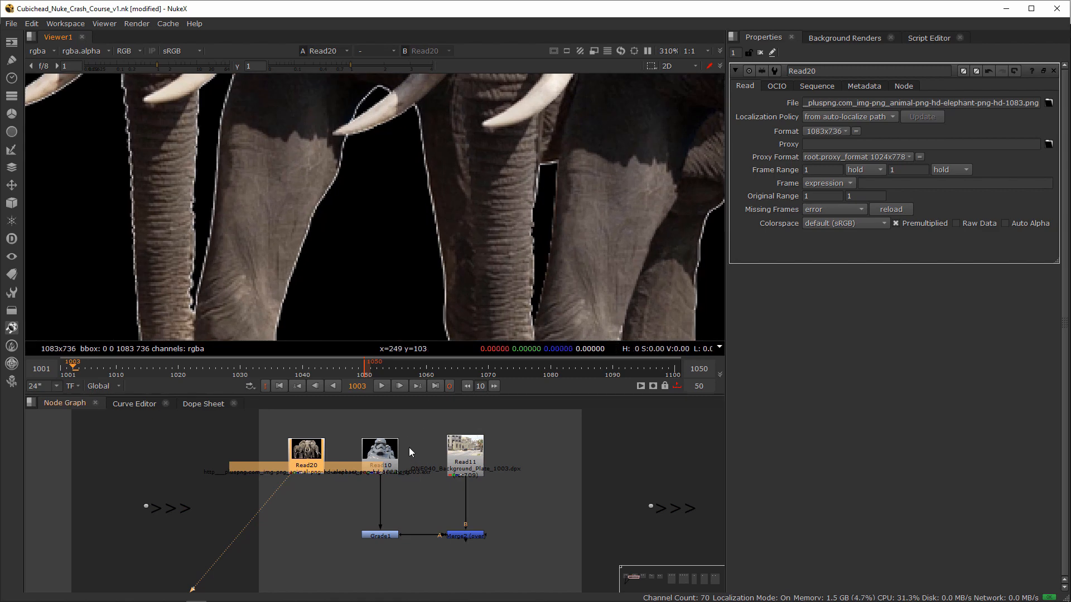
# Step: View the stormtrooper Read and examine the edges of its helmet and shoulder armour up close
pyautogui.click(380, 452)
pyautogui.press('1')
pyautogui.scroll(-3, 354, 236)
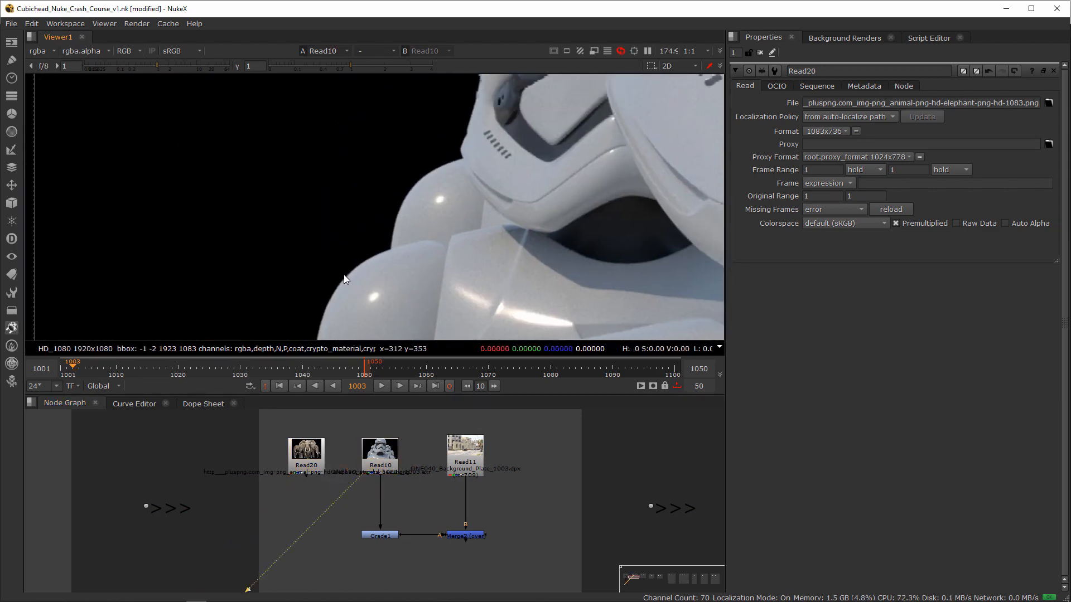
pyautogui.scroll(3, 491, 223)
pyautogui.scroll(-2, 491, 223)
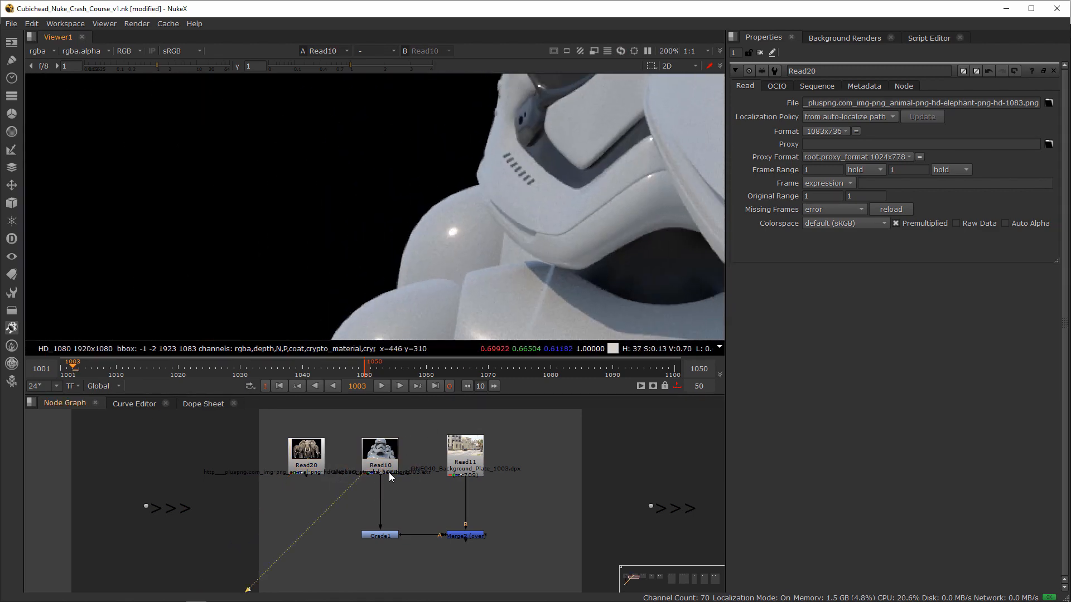
# Step: Compare the full premultiplied elephant image with the stormtrooper render, nudging the elephant Read closer to the stormtrooper Read
pyautogui.click(321, 467)
pyautogui.press('1')
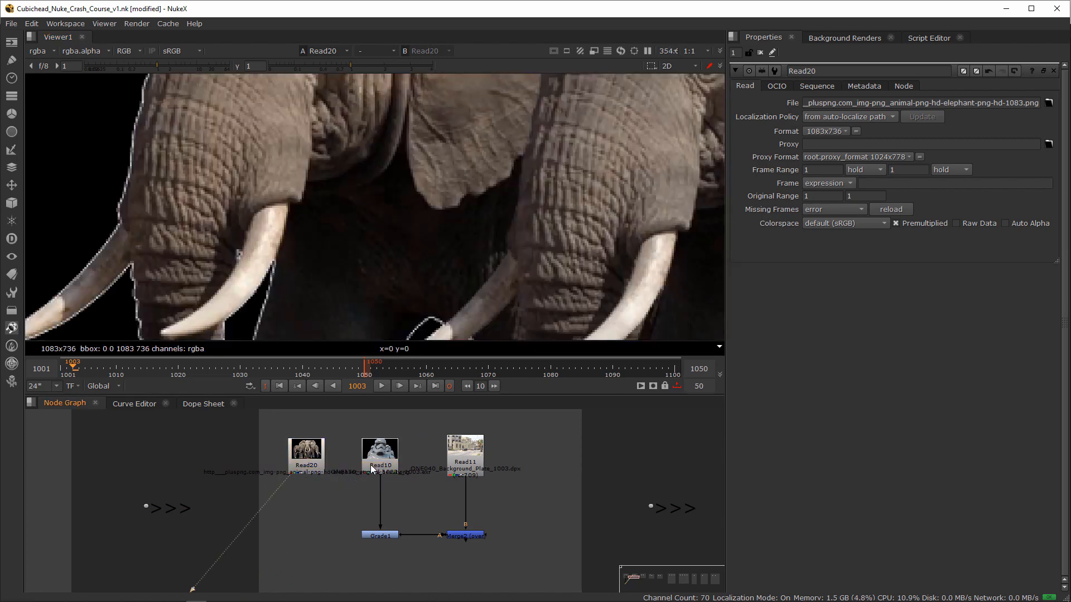
pyautogui.moveTo(306, 449); pyautogui.dragTo(319, 448)
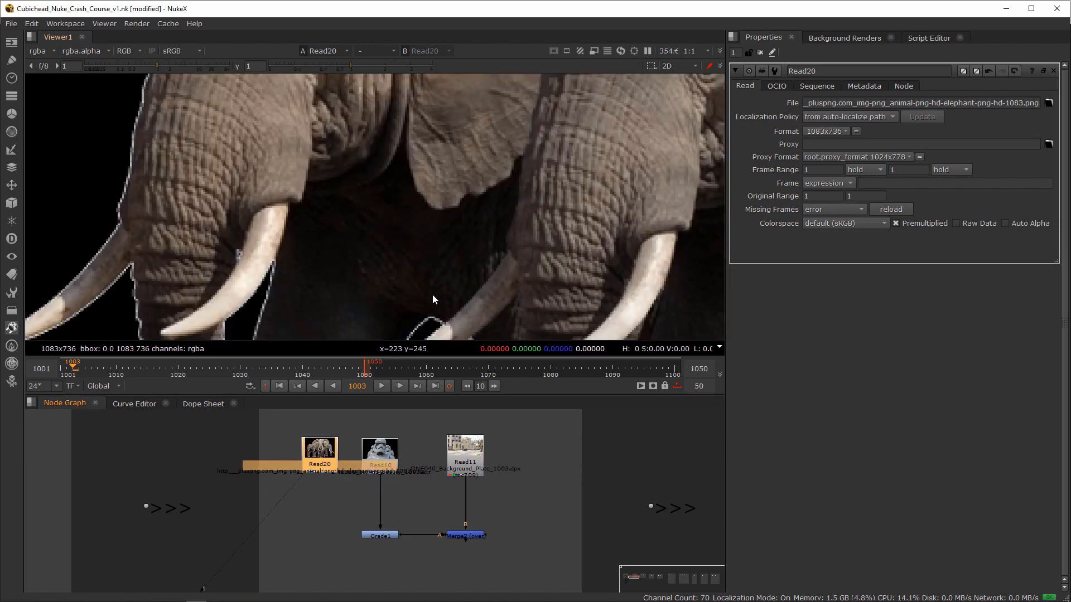
pyautogui.scroll(-7, 433, 294)
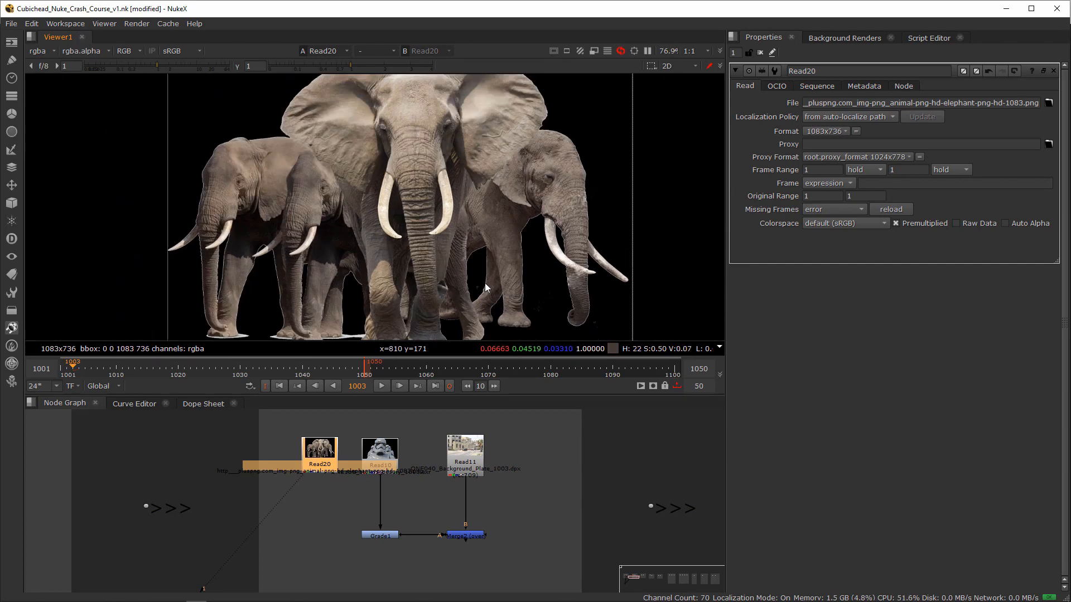
pyautogui.scroll(-4, 485, 283)
pyautogui.click(380, 468)
pyautogui.press('1')
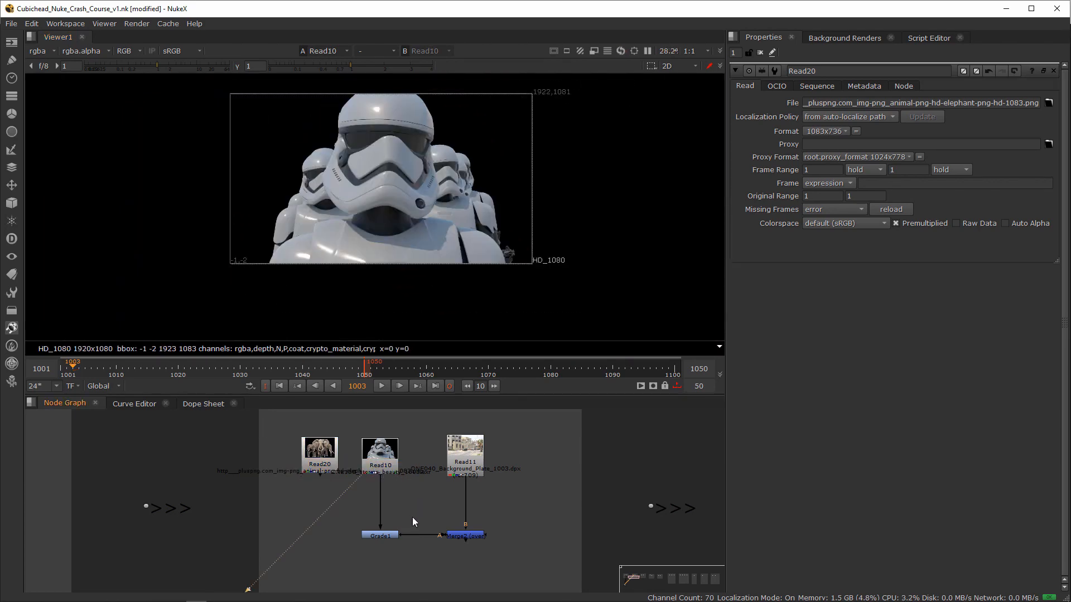
# Step: View the Grade node's output, move the node up closer to the stormtrooper Read and open its properties
pyautogui.click(382, 537)
pyautogui.press('1')
pyautogui.moveTo(382, 537); pyautogui.dragTo(386, 517)
pyautogui.doubleClick(385, 517)
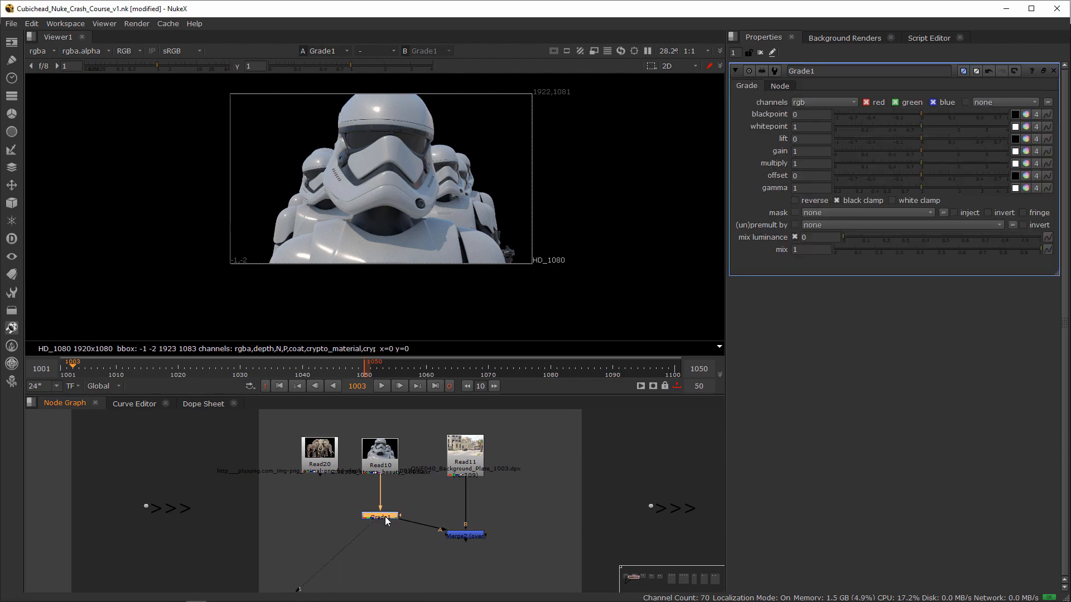
# Step: Add a ColorCorrect node between the Grade and Merge nodes and view the stormtrooper helmet's edge up close
pyautogui.click(384, 530)
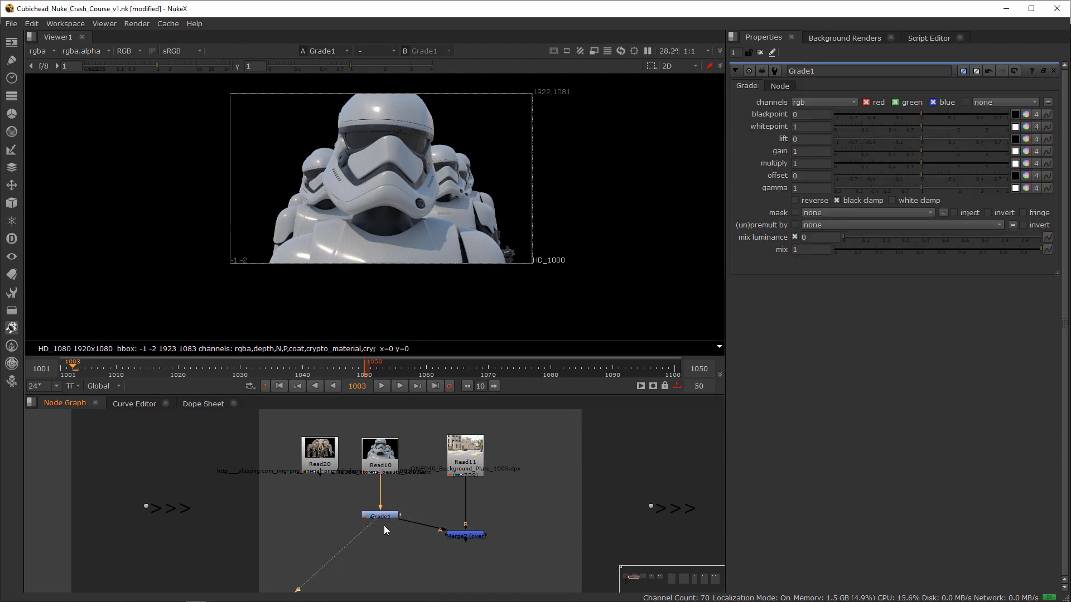
pyautogui.click(381, 516)
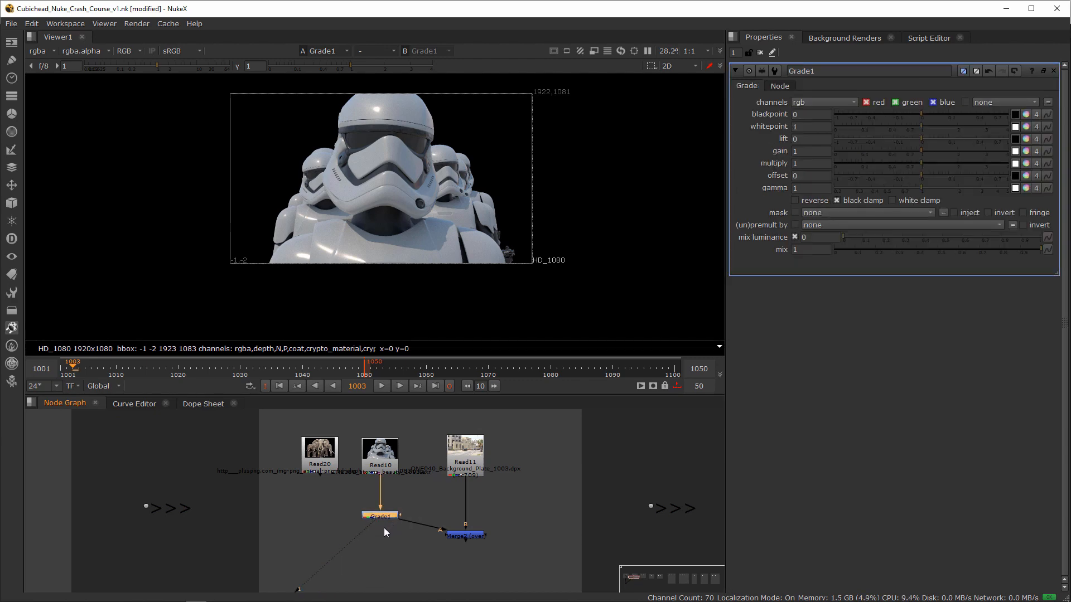
pyautogui.press('c')
pyautogui.moveTo(381, 516); pyautogui.dragTo(334, 551)
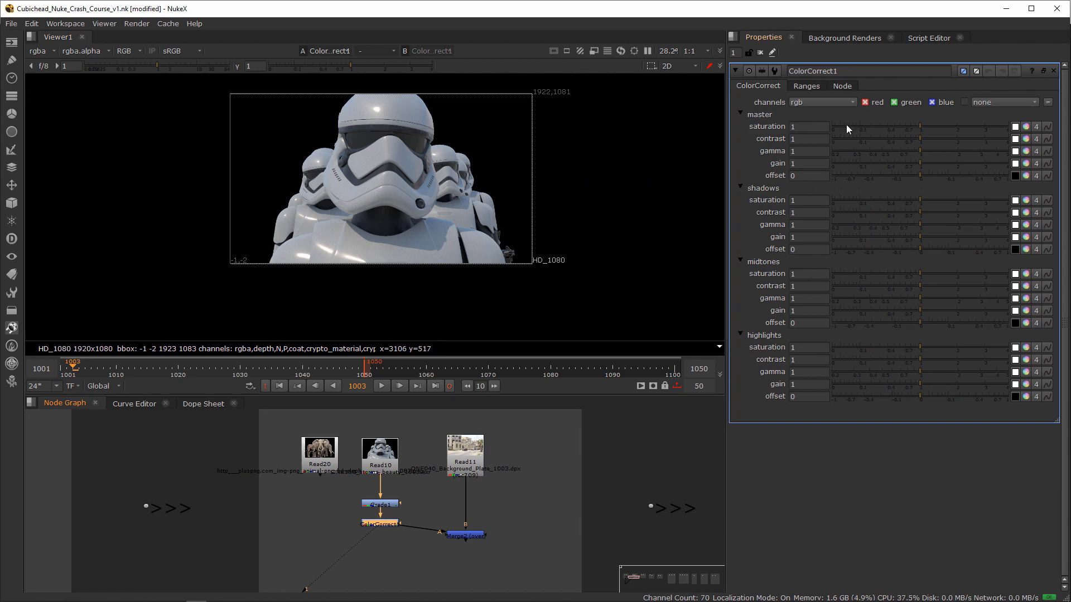
pyautogui.scroll(10, 407, 139)
pyautogui.moveTo(556, 147); pyautogui.dragTo(494, 203, button='middle')
pyautogui.scroll(-2, 394, 191)
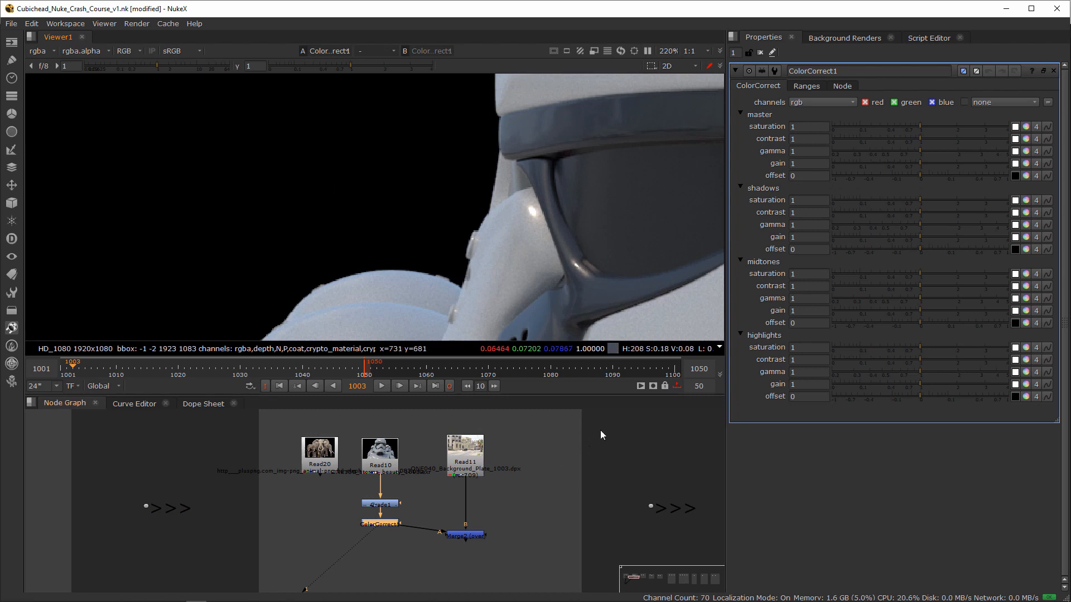
# Step: Try a blackpoint of 0.09 on the Grade node with black clamp off, and reset the blackpoint to its default
pyautogui.doubleClick(390, 506)
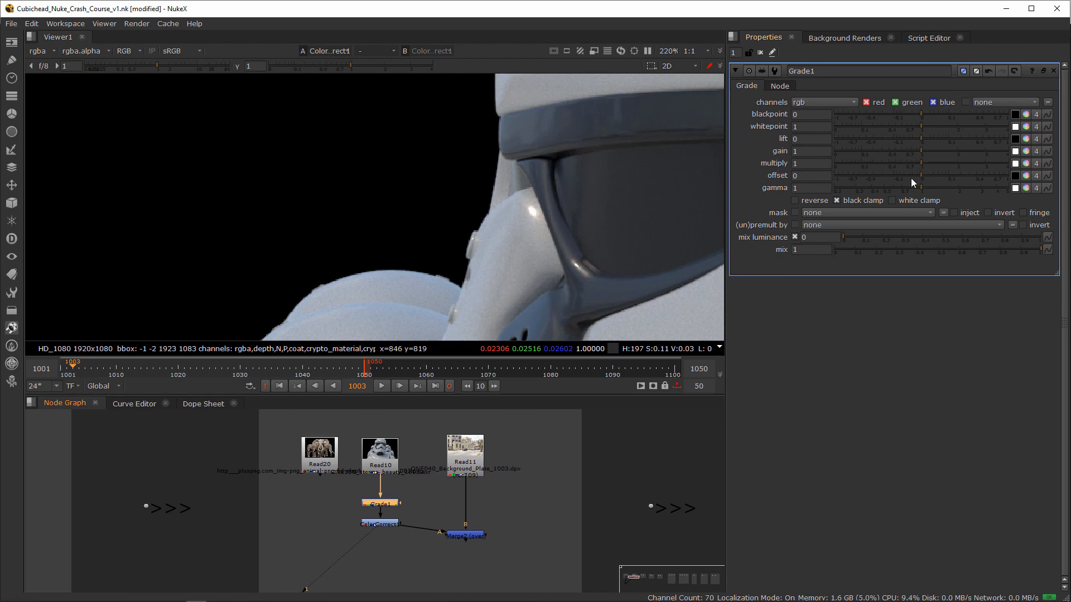
pyautogui.moveTo(927, 182); pyautogui.dragTo(910, 178)
pyautogui.moveTo(952, 175); pyautogui.dragTo(921, 177)
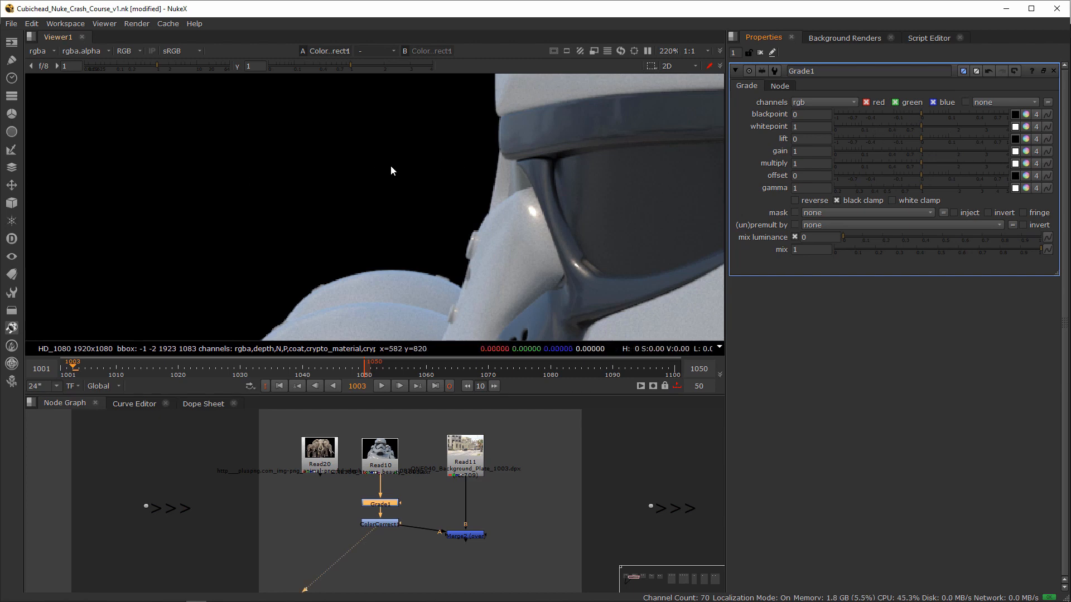
pyautogui.click(946, 116)
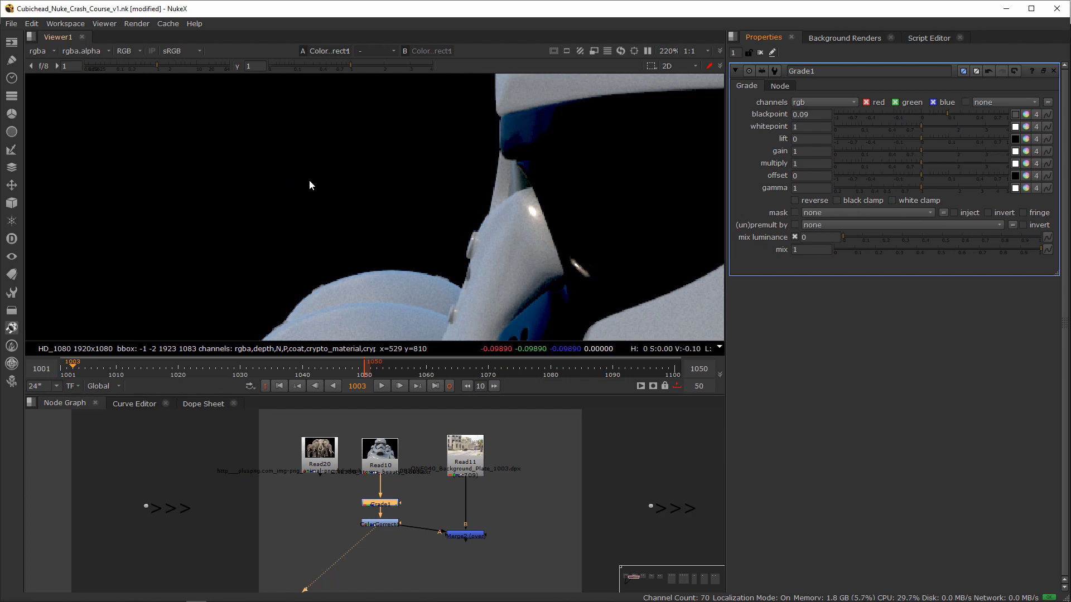
pyautogui.keyDown('ctrl'); pyautogui.click(924, 116); pyautogui.keyUp('ctrl')
# Step: Examine the stormtroopers' helmet and shoulder edges against the black background, from the full render down to close-ups
pyautogui.scroll(-6, 488, 194)
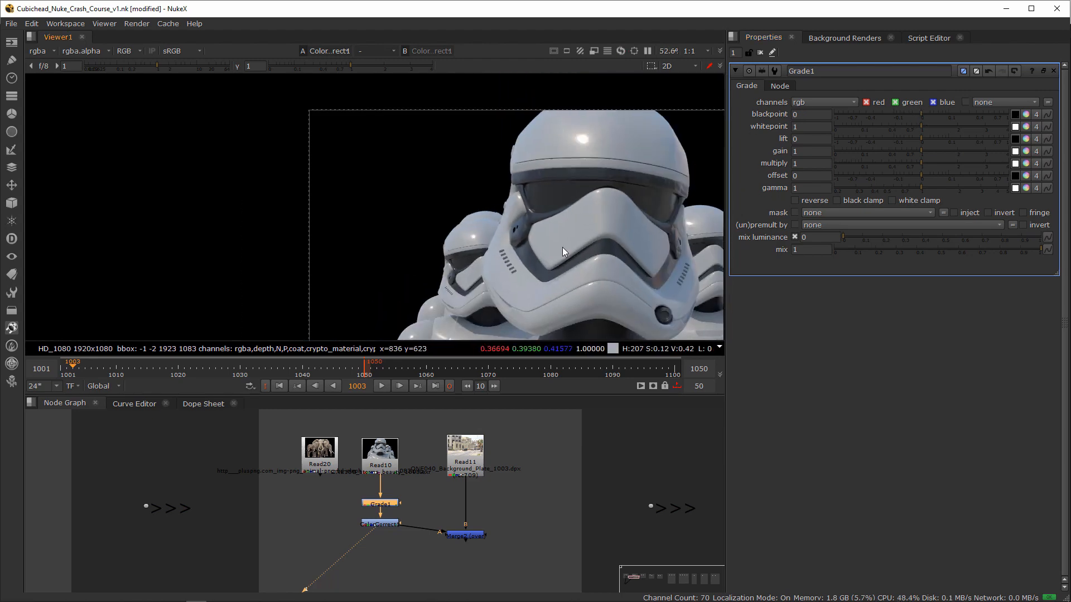
pyautogui.scroll(3, 601, 283)
pyautogui.scroll(-3, 411, 219)
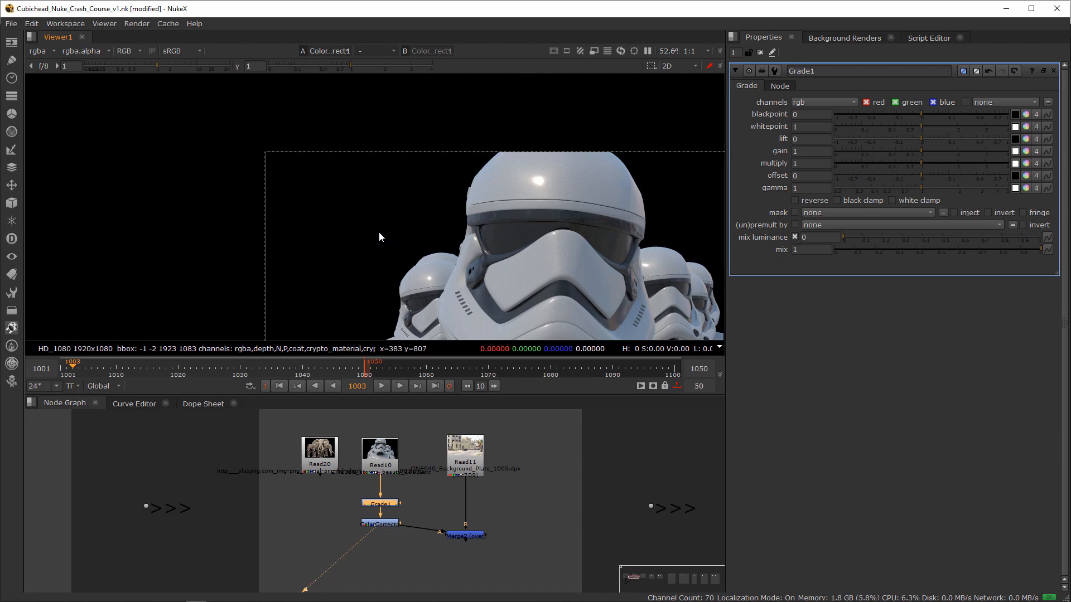
pyautogui.moveTo(405, 237); pyautogui.dragTo(421, 237, button='middle')
pyautogui.scroll(5, 421, 237)
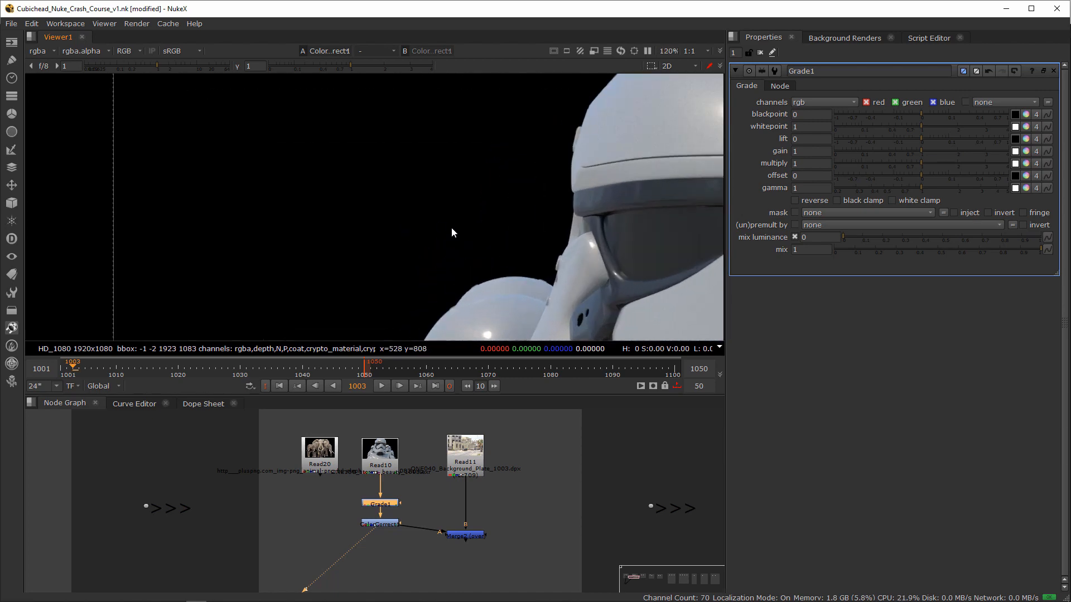
pyautogui.moveTo(490, 250); pyautogui.dragTo(443, 213, button='middle')
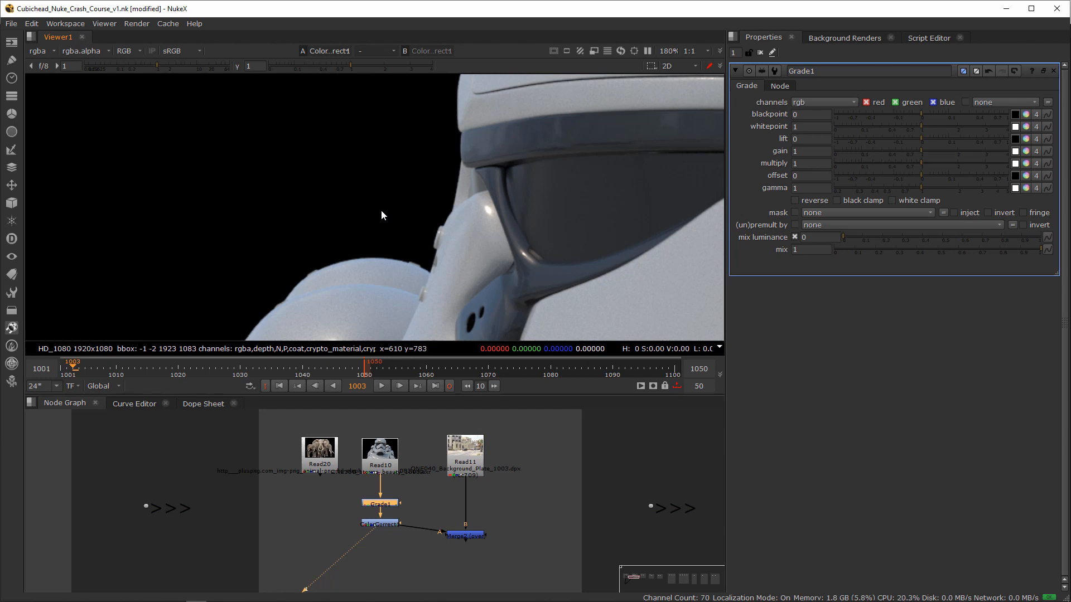
pyautogui.press('f')
pyautogui.scroll(6, 299, 185)
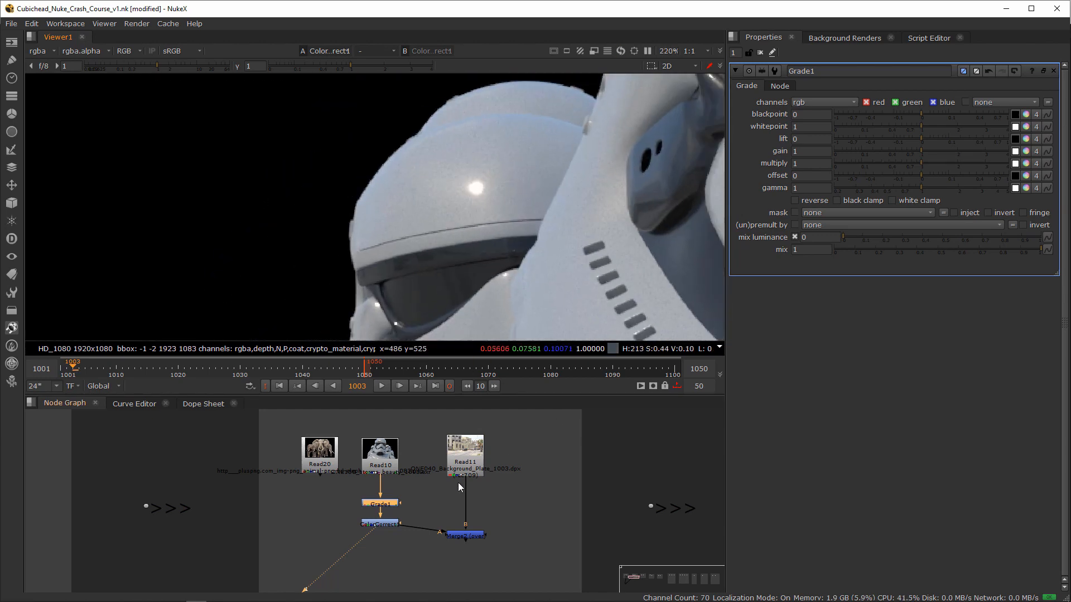
# Step: Delete the ColorCorrect node and view the Merge node's output
pyautogui.press('Delete')
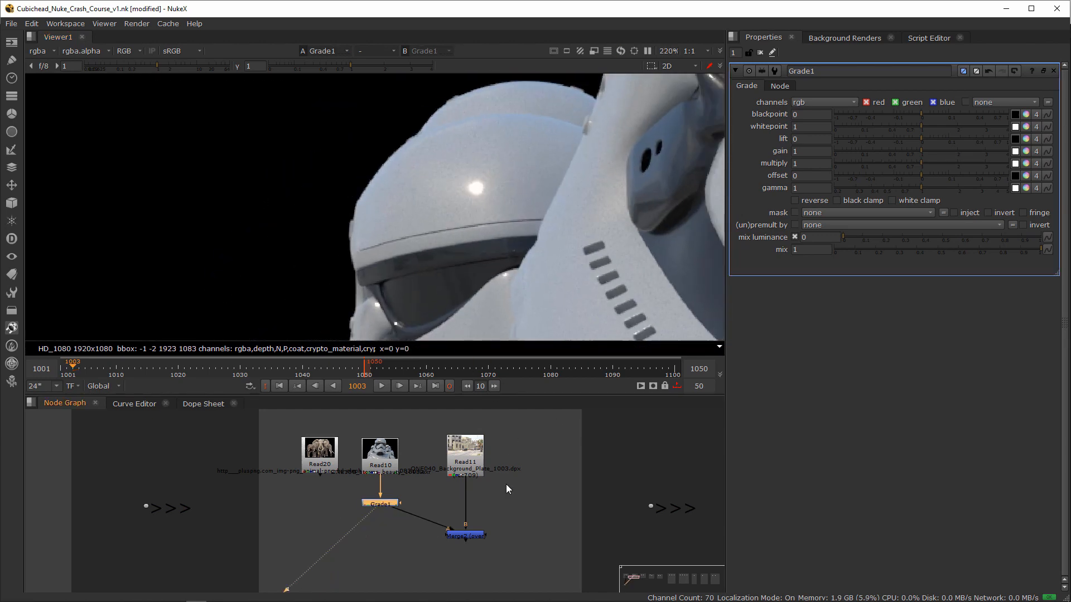
pyautogui.click(465, 536)
pyautogui.press('1')
# Step: Set the Grade node's gain to 1.66 and gamma to 0.465
pyautogui.click(377, 504)
pyautogui.moveTo(377, 504); pyautogui.dragTo(371, 506)
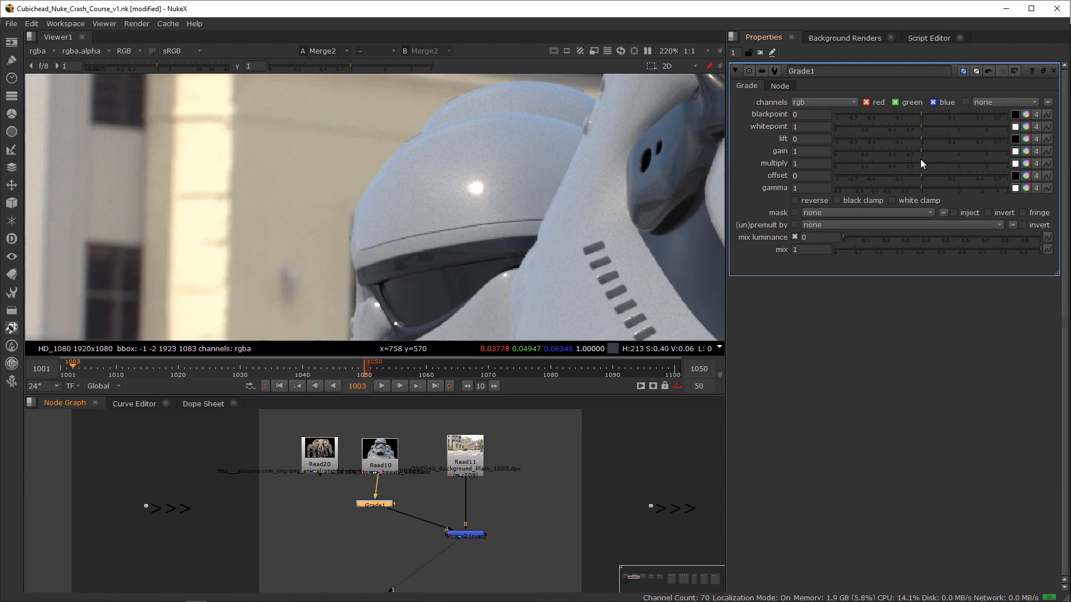
pyautogui.moveTo(921, 151); pyautogui.dragTo(935, 152)
pyautogui.moveTo(921, 188); pyautogui.dragTo(880, 188)
pyautogui.moveTo(936, 151); pyautogui.dragTo(943, 151)
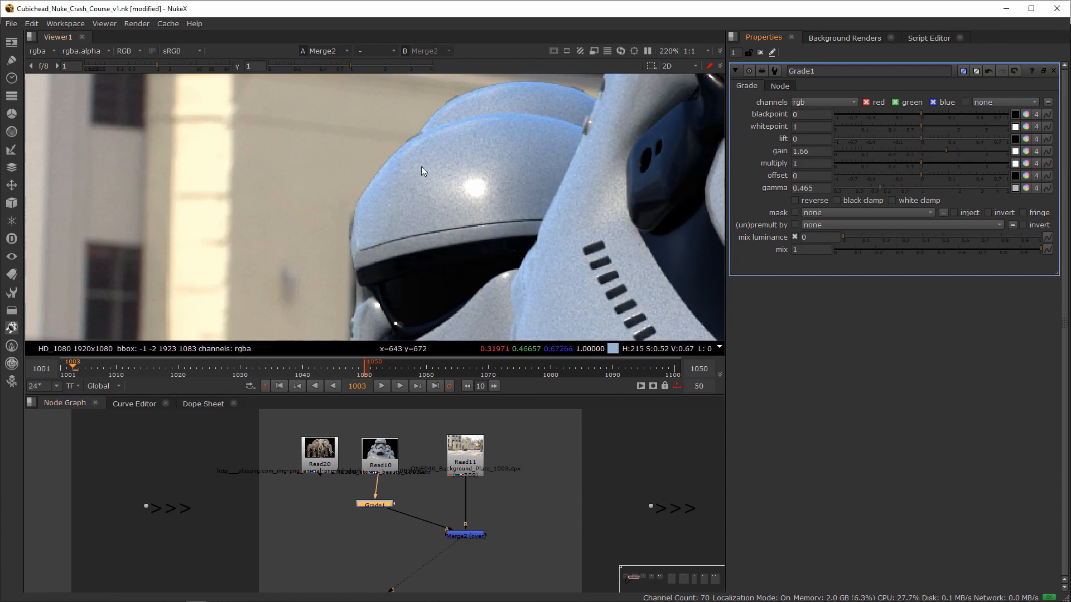
# Step: Examine the graded rear helmets' edges against the street plate at pixel level
pyautogui.scroll(-3, 434, 172)
pyautogui.scroll(4, 532, 155)
pyautogui.scroll(2, 406, 176)
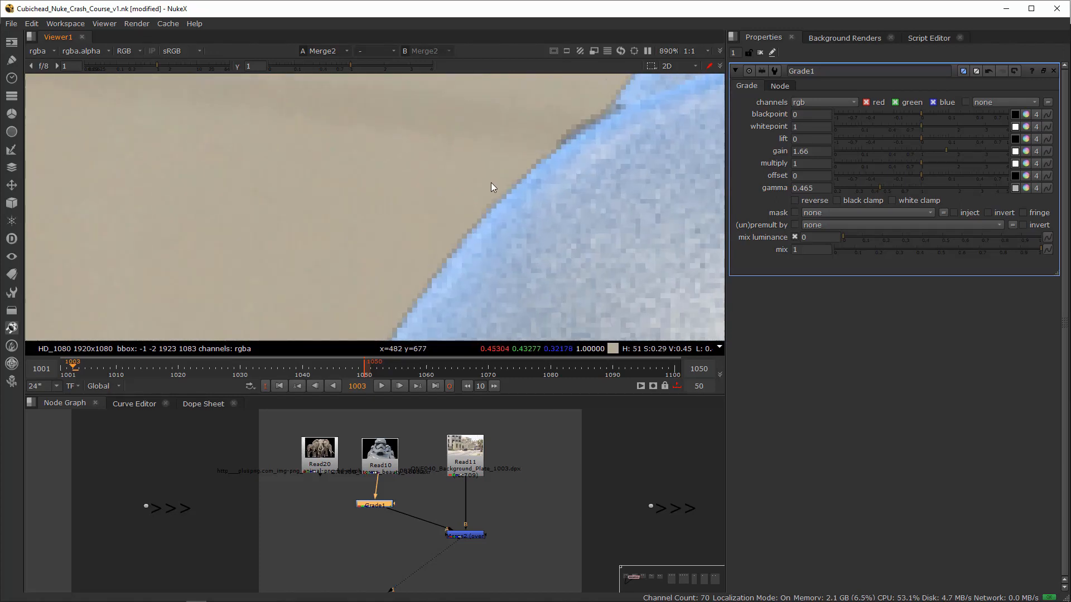
pyautogui.scroll(2, 503, 177)
pyautogui.moveTo(503, 178); pyautogui.dragTo(443, 206, button='middle')
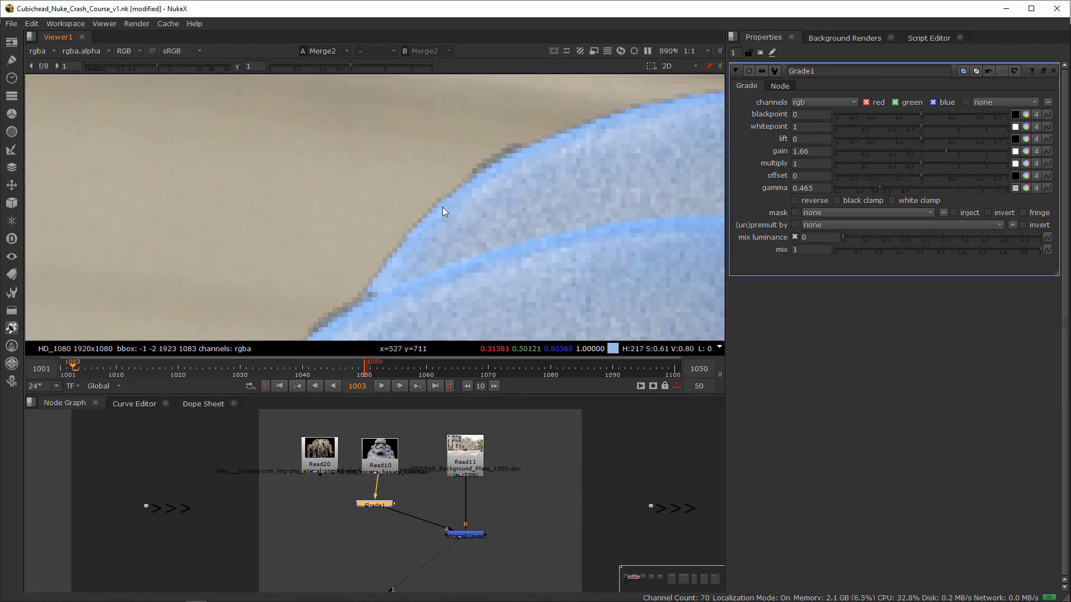
# Step: Align the Grade node beneath the stormtrooper Read and move the Merge node lower
pyautogui.click(370, 508)
pyautogui.moveTo(392, 506); pyautogui.dragTo(398, 508)
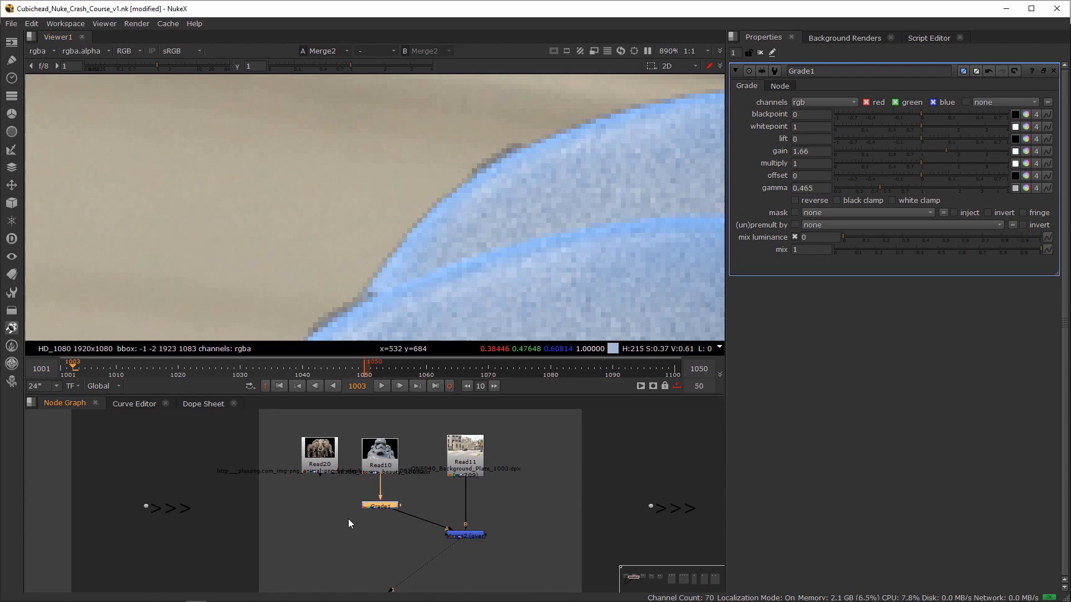
pyautogui.click(454, 536)
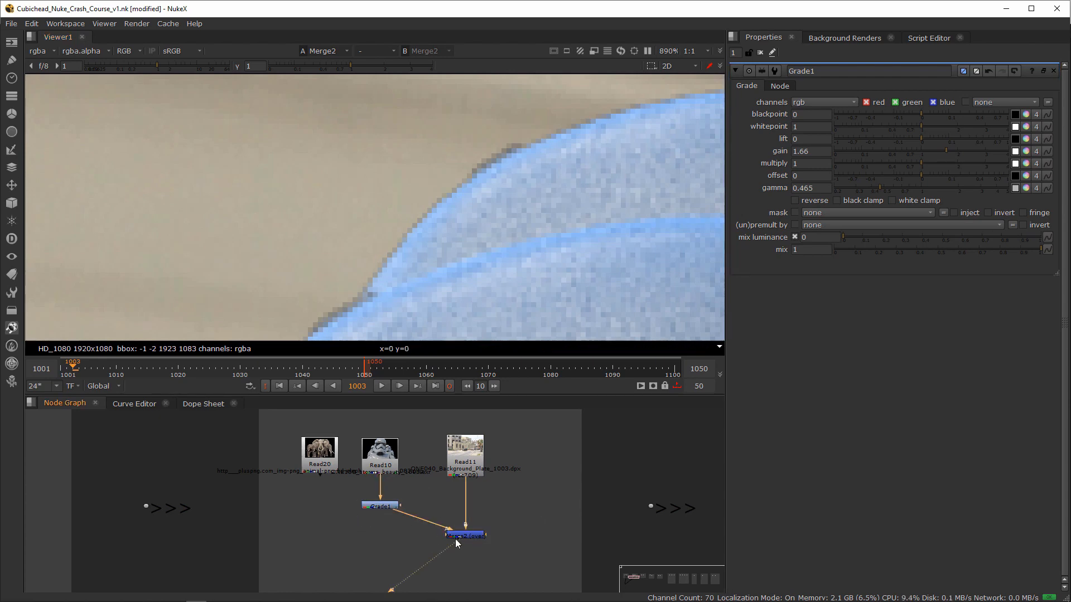
pyautogui.moveTo(456, 539); pyautogui.dragTo(455, 553)
pyautogui.scroll(-3, 338, 471)
pyautogui.scroll(3, 339, 453)
pyautogui.scroll(2, 388, 483)
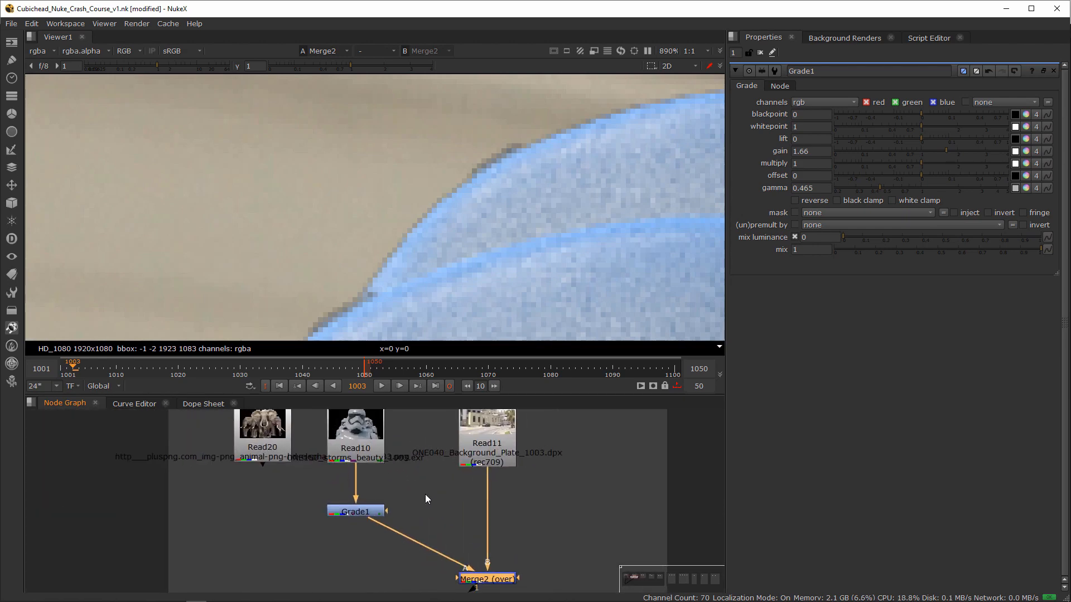
# Step: Extract the Grade node so the stormtrooper Read feeds the Merge directly, and open the Merge node's properties
pyautogui.click(357, 512)
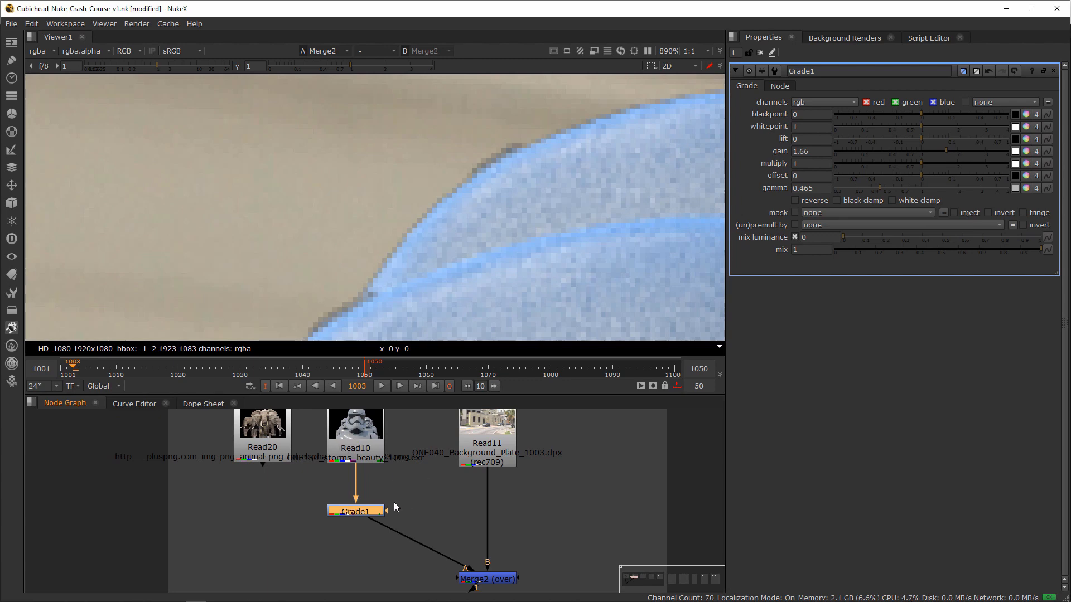
pyautogui.scroll(-5, 427, 474)
pyautogui.click(423, 541)
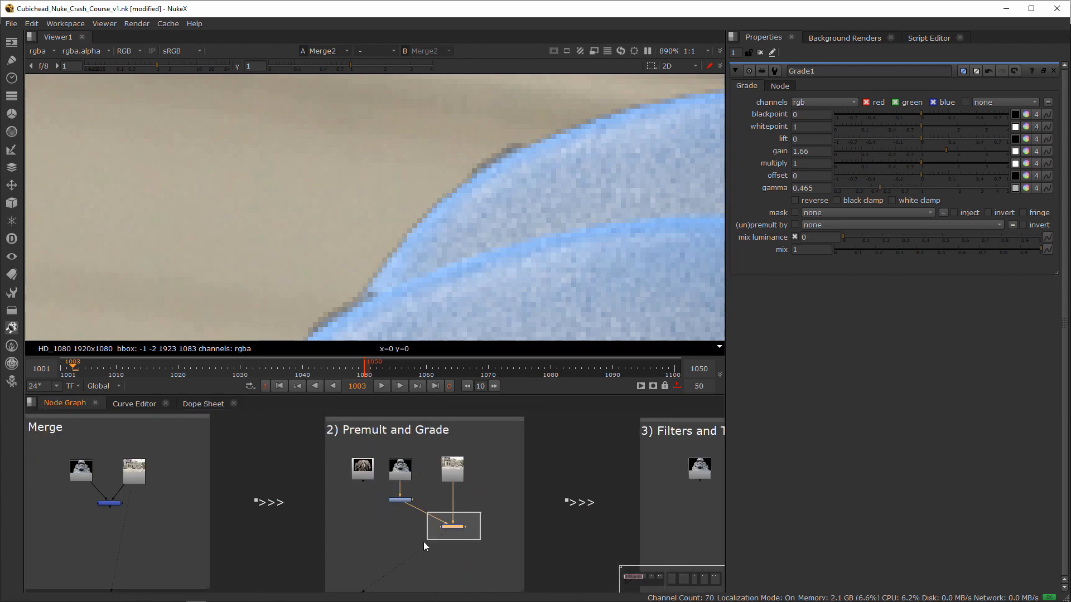
pyautogui.scroll(-4, 438, 212)
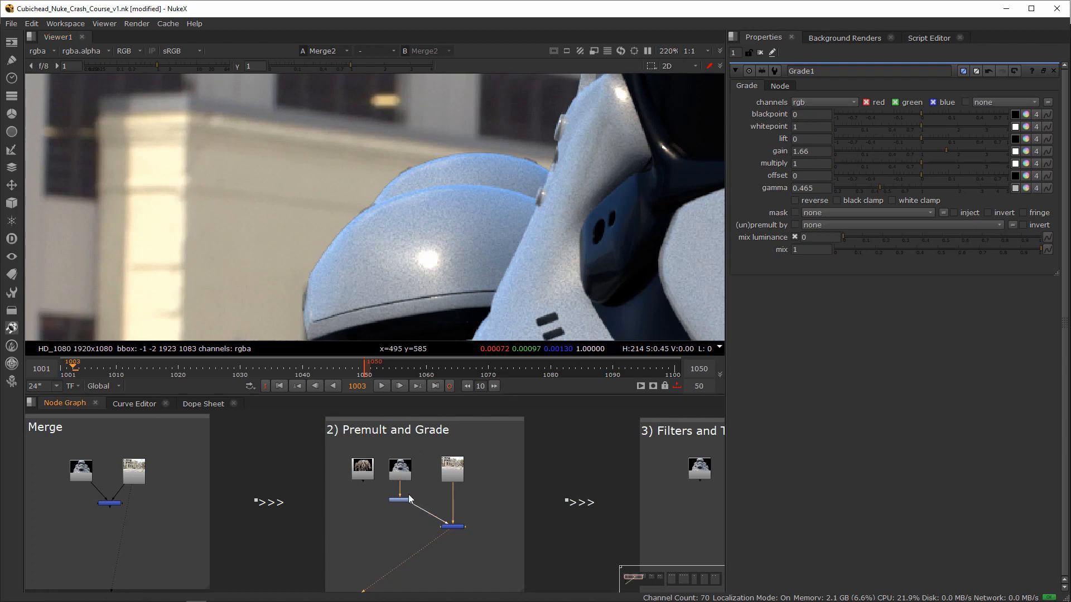
pyautogui.press('d')
pyautogui.moveTo(404, 502); pyautogui.dragTo(401, 526)
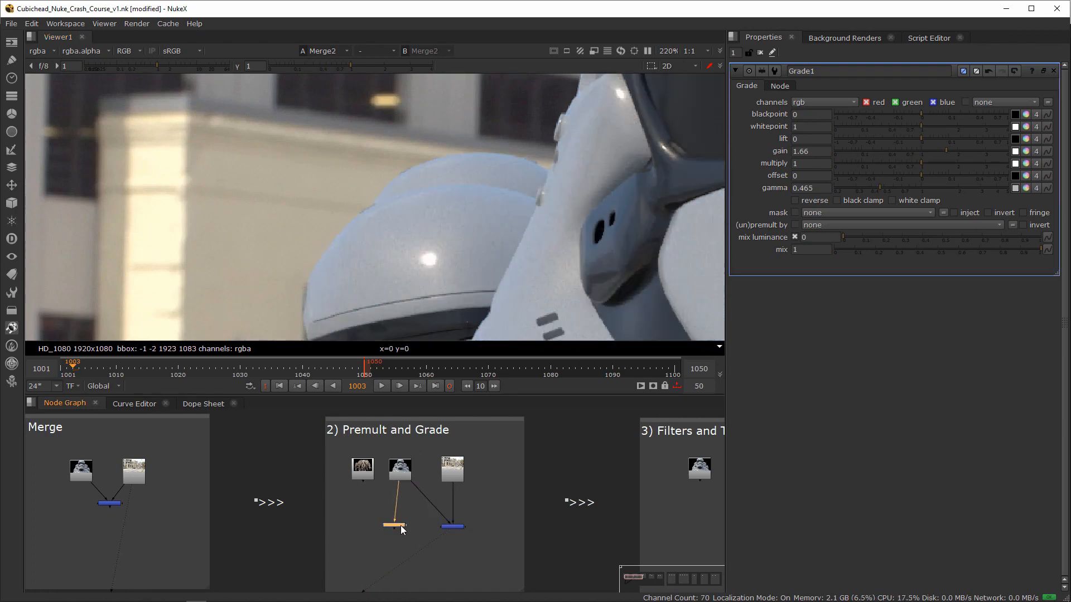
pyautogui.moveTo(475, 510); pyautogui.dragTo(436, 535)
pyautogui.scroll(3, 494, 527)
pyautogui.doubleClick(486, 528)
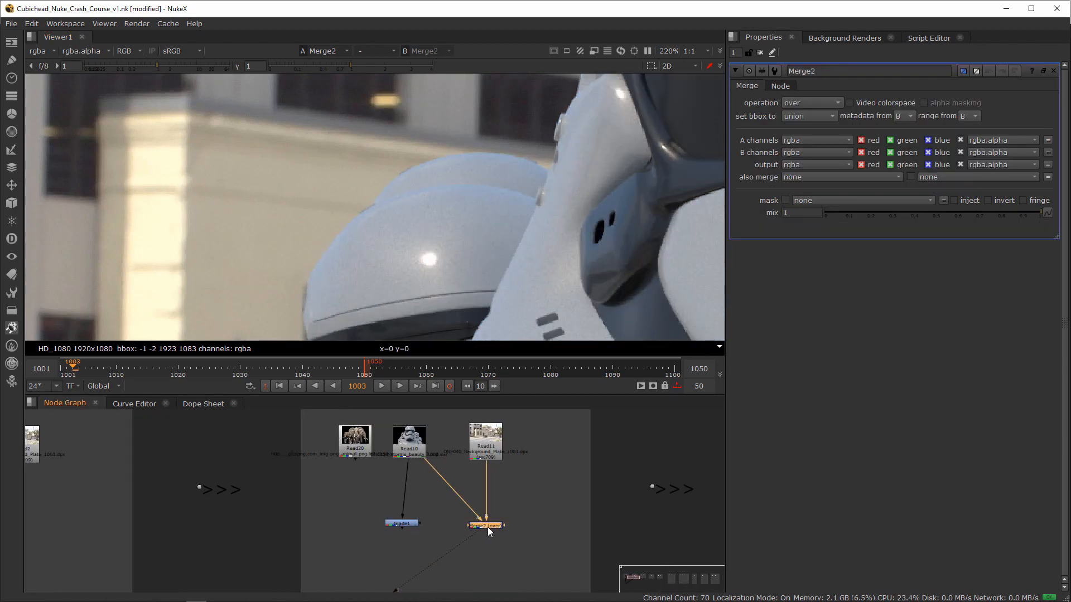
# Step: Add a Shuffle node after the stormtrooper Read and disconnect its rgba.alpha input from the output alpha
pyautogui.click(412, 450)
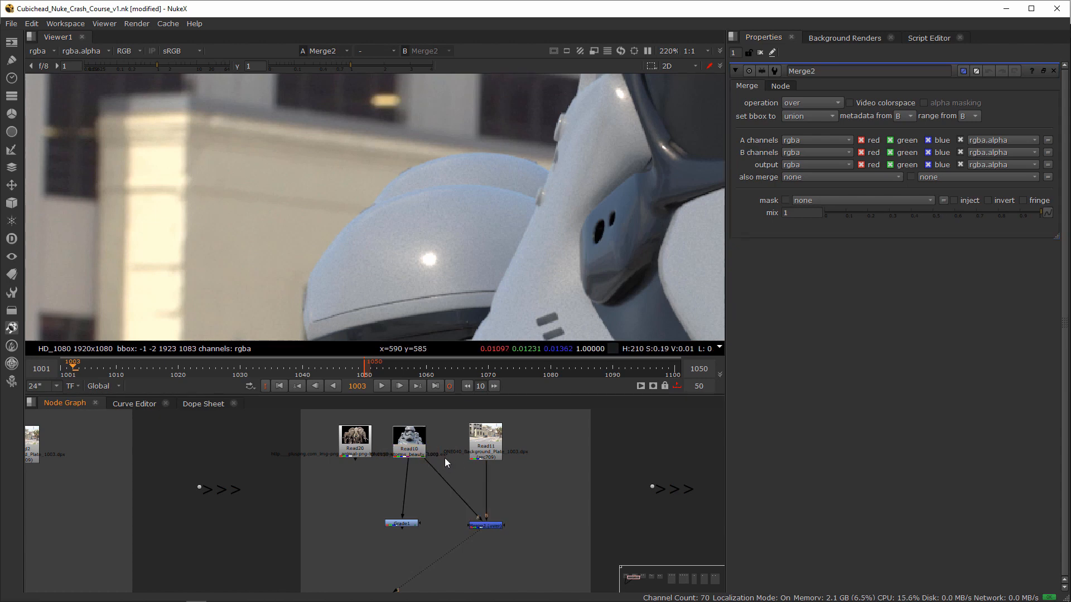
pyautogui.press('Tab')
pyautogui.write('shuf')
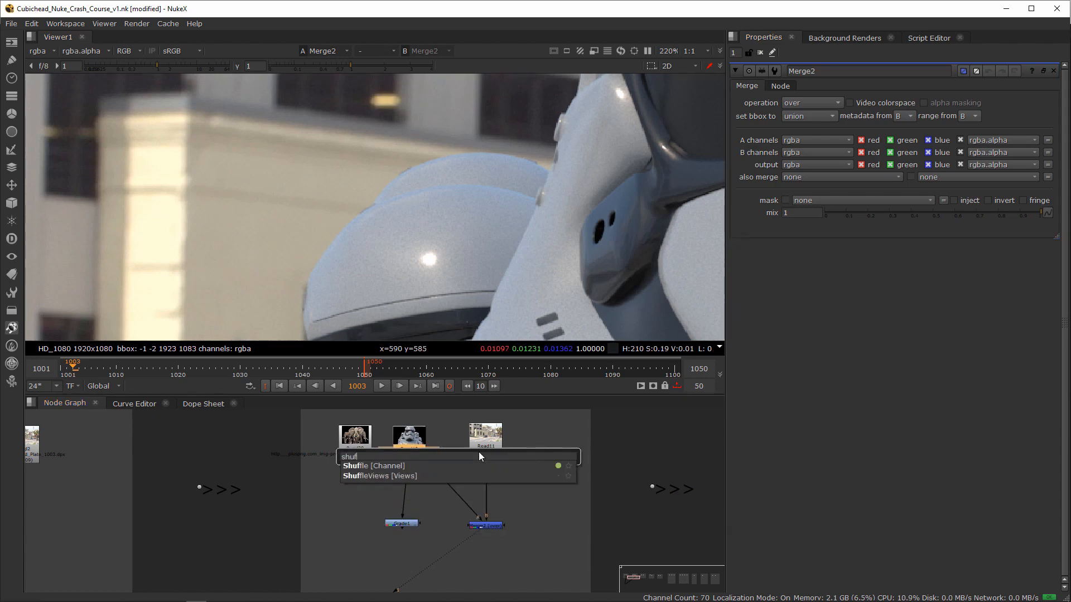
pyautogui.click(380, 463)
pyautogui.moveTo(872, 178); pyautogui.dragTo(913, 171)
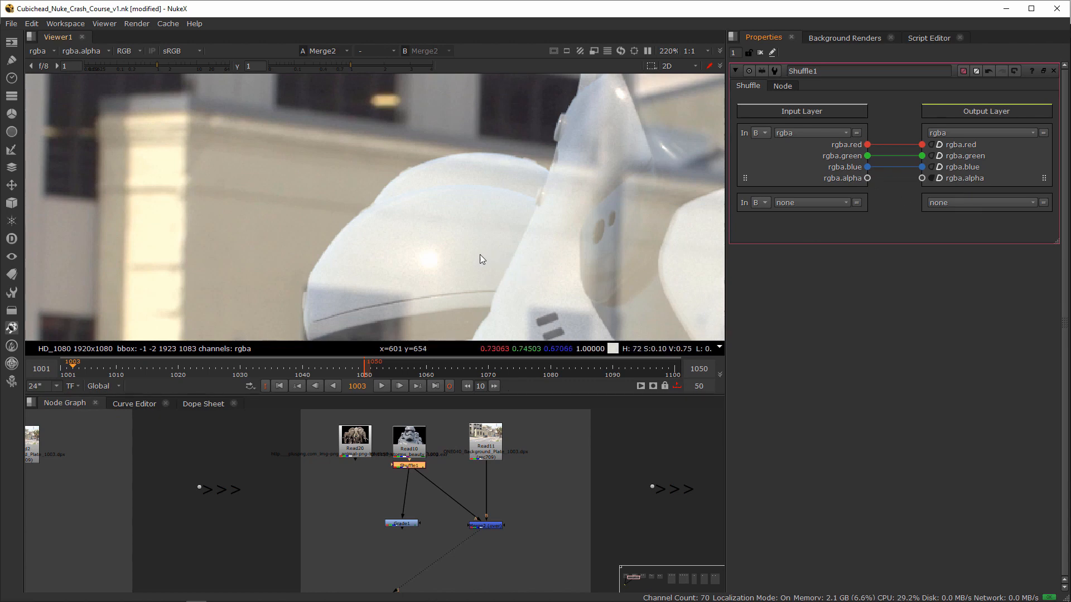
# Step: Compare the stormtrooper Read with the Merge output fed by the Shuffle without alpha
pyautogui.press('1')
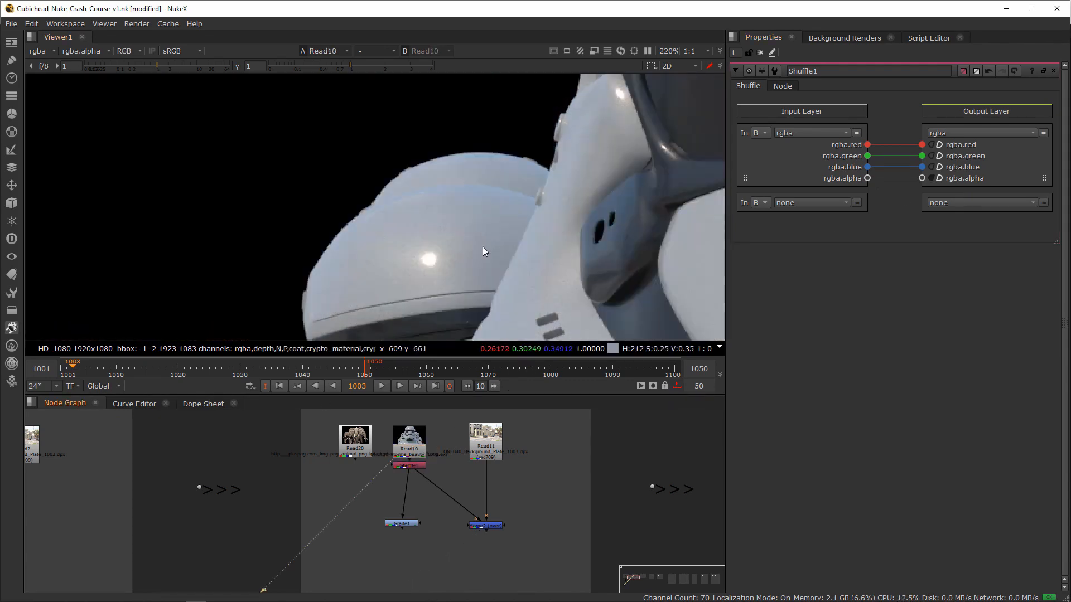
pyautogui.click(485, 525)
pyautogui.press('1')
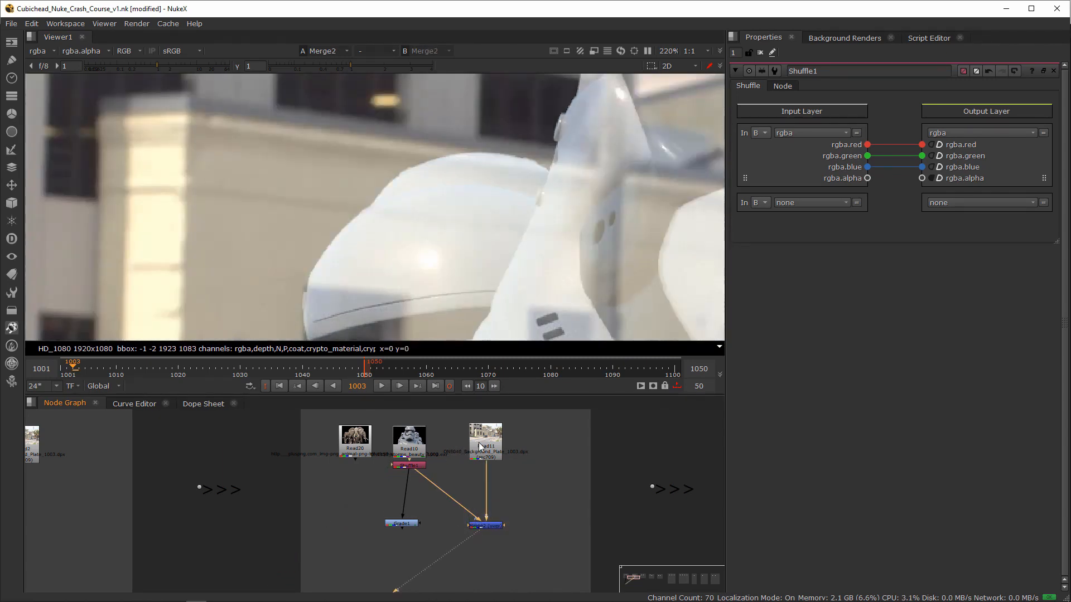
pyautogui.click(409, 466)
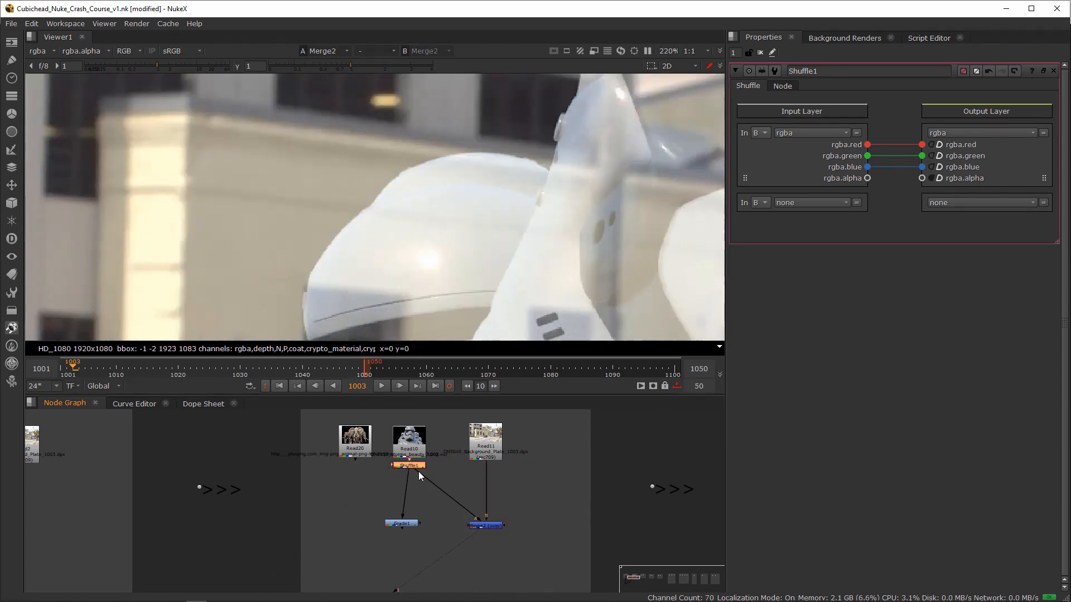
pyautogui.click(488, 526)
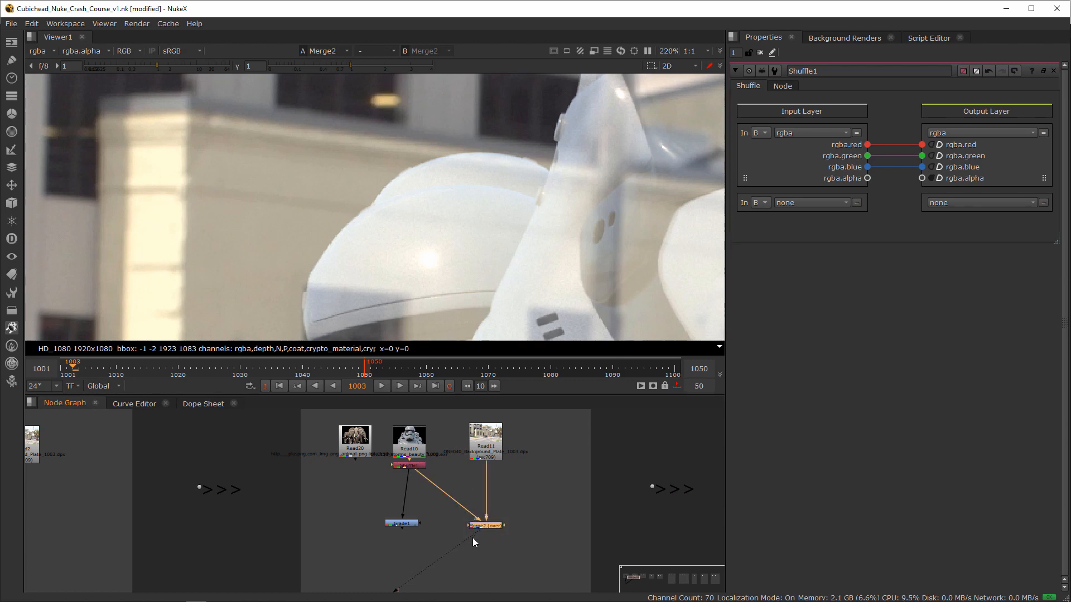
pyautogui.scroll(2, 441, 536)
pyautogui.click(393, 520)
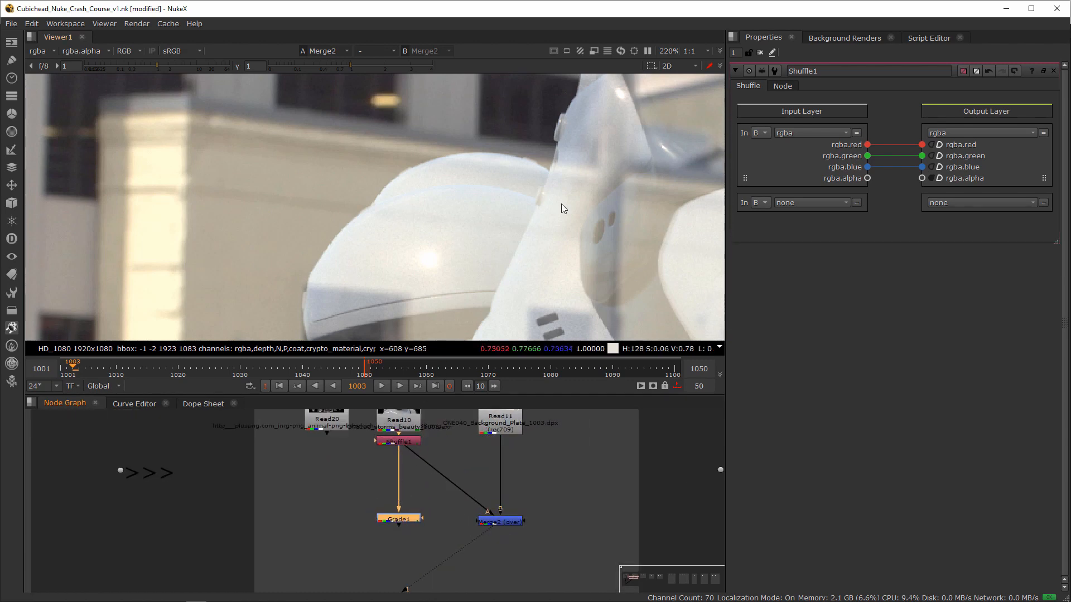
# Step: Reinsert the Grade node before the Merge, delete the Shuffle node and align the Grade beneath the stormtrooper Read
pyautogui.moveTo(468, 497); pyautogui.dragTo(396, 484)
pyautogui.click(406, 442)
pyautogui.press('Delete')
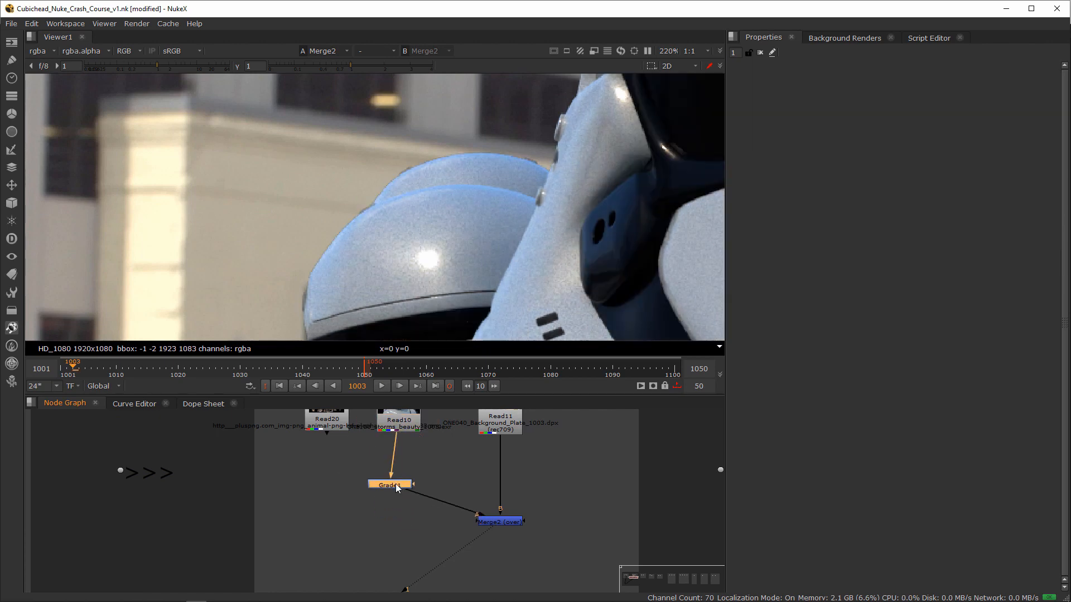
pyautogui.click(402, 424)
pyautogui.click(403, 485)
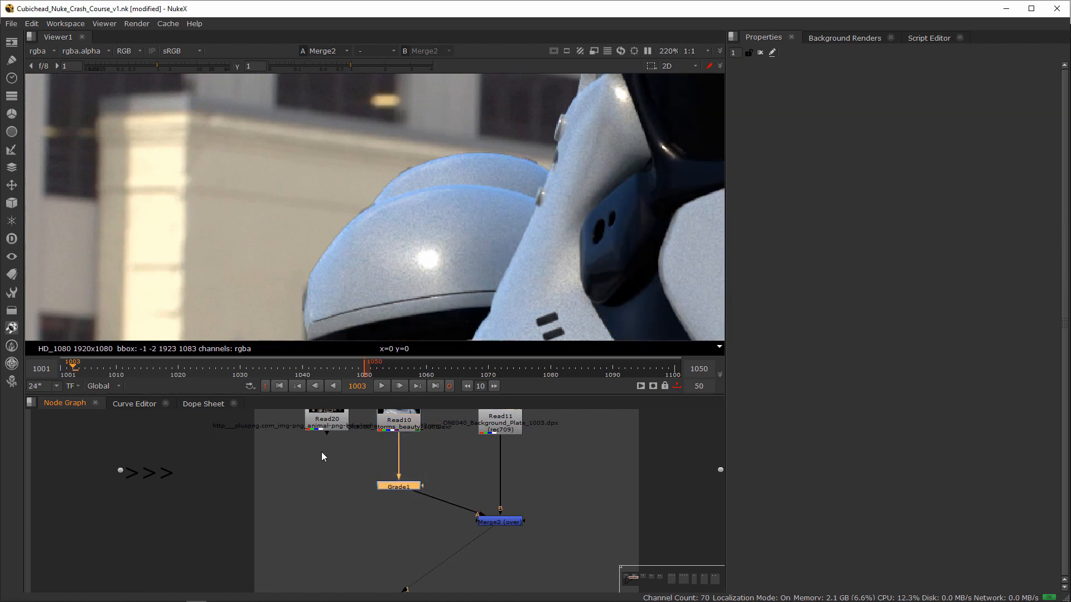
# Step: Compare the Grade node's output with the Merge output in the viewer
pyautogui.moveTo(456, 462); pyautogui.dragTo(371, 505)
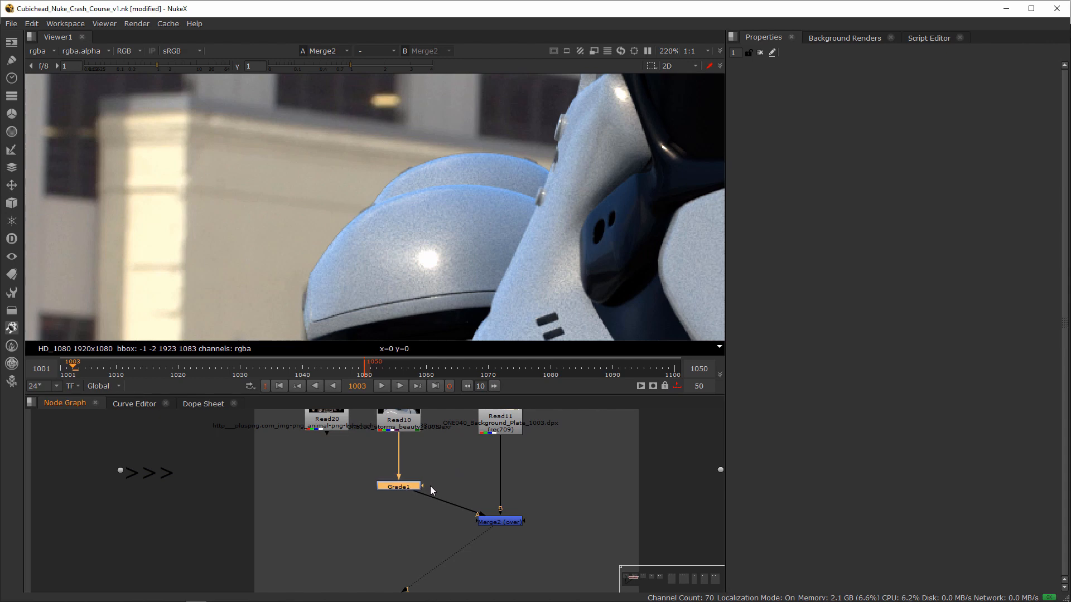
pyautogui.click(390, 454)
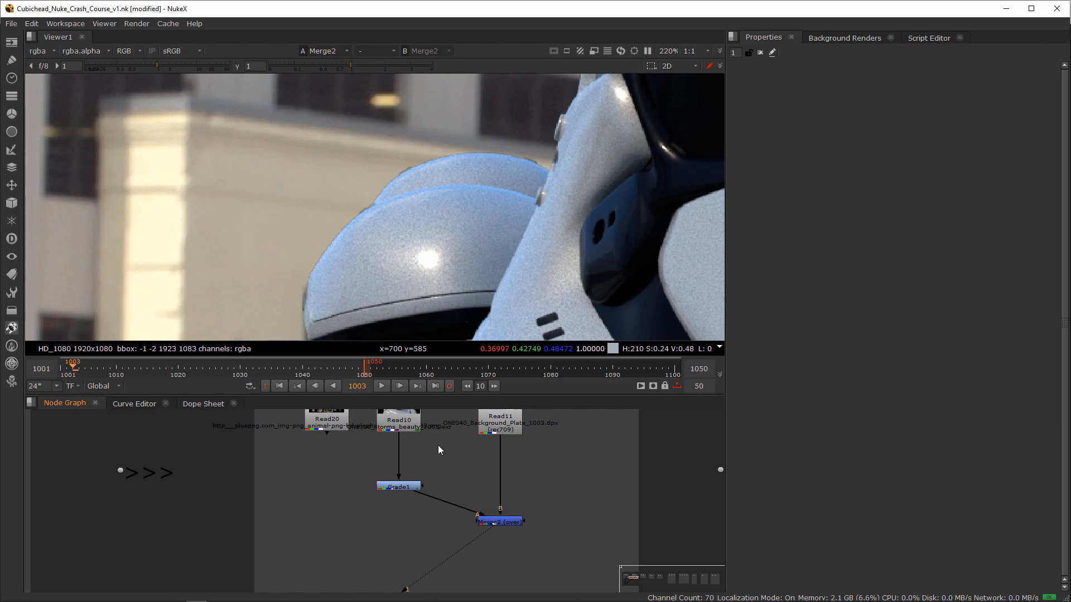
pyautogui.scroll(3, 416, 443)
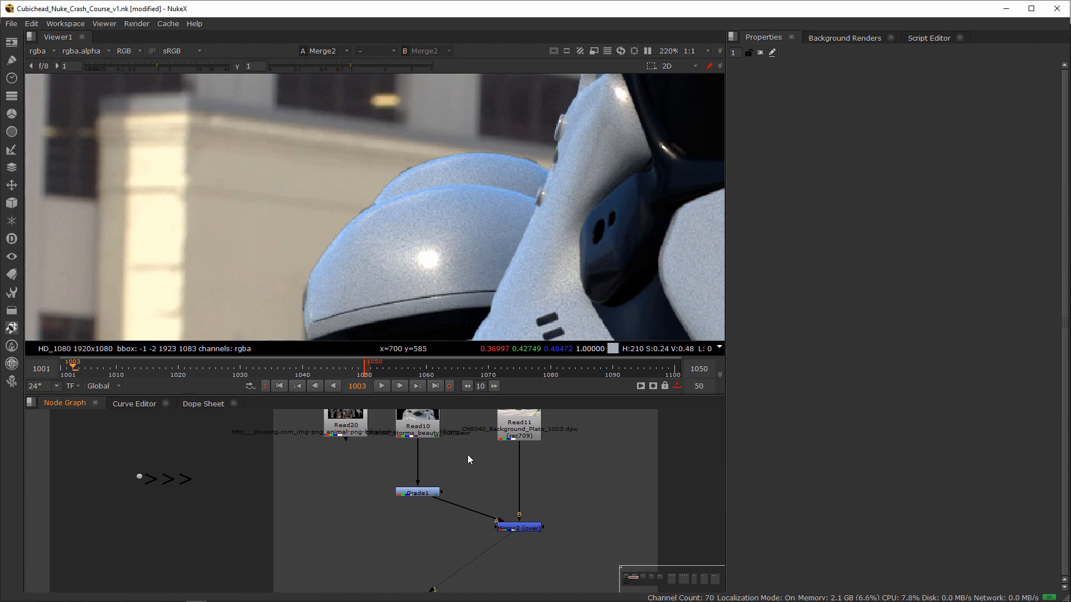
pyautogui.click(399, 513)
pyautogui.press('1')
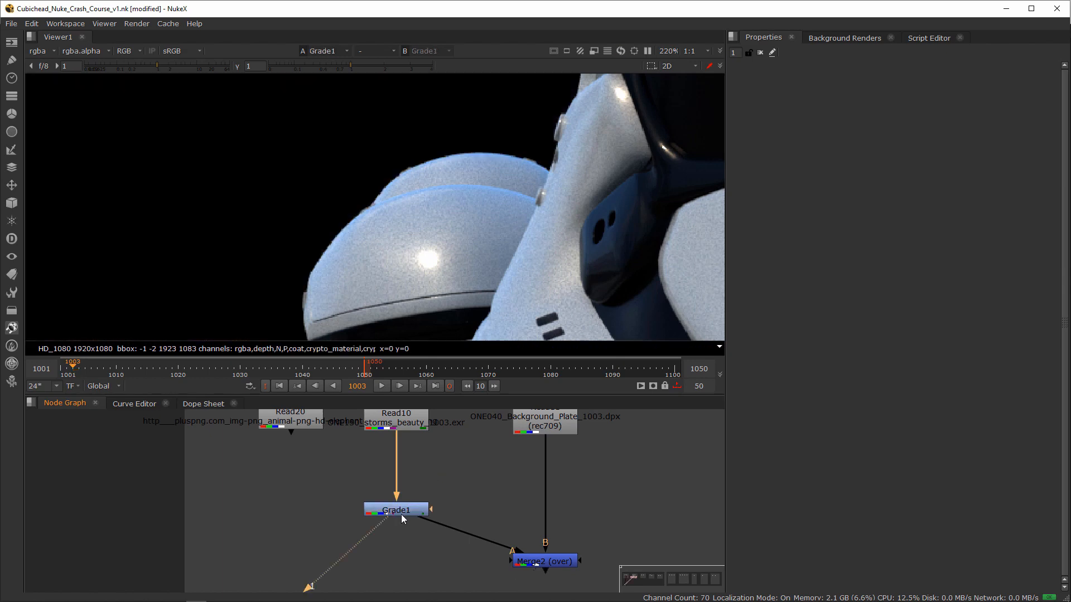
pyautogui.moveTo(549, 533); pyautogui.dragTo(498, 510, button='middle')
pyautogui.click(490, 543)
pyautogui.press('1')
# Step: Try having the Grade unpremultiply by rgba.alpha and inspect the helmet edge up close
pyautogui.doubleClick(358, 488)
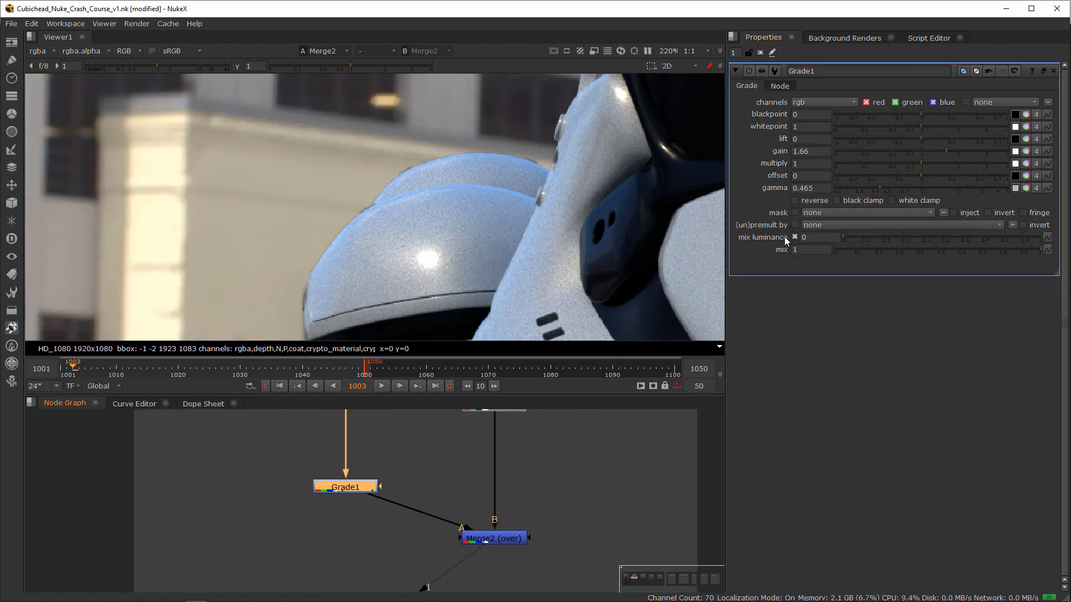
pyautogui.click(827, 224)
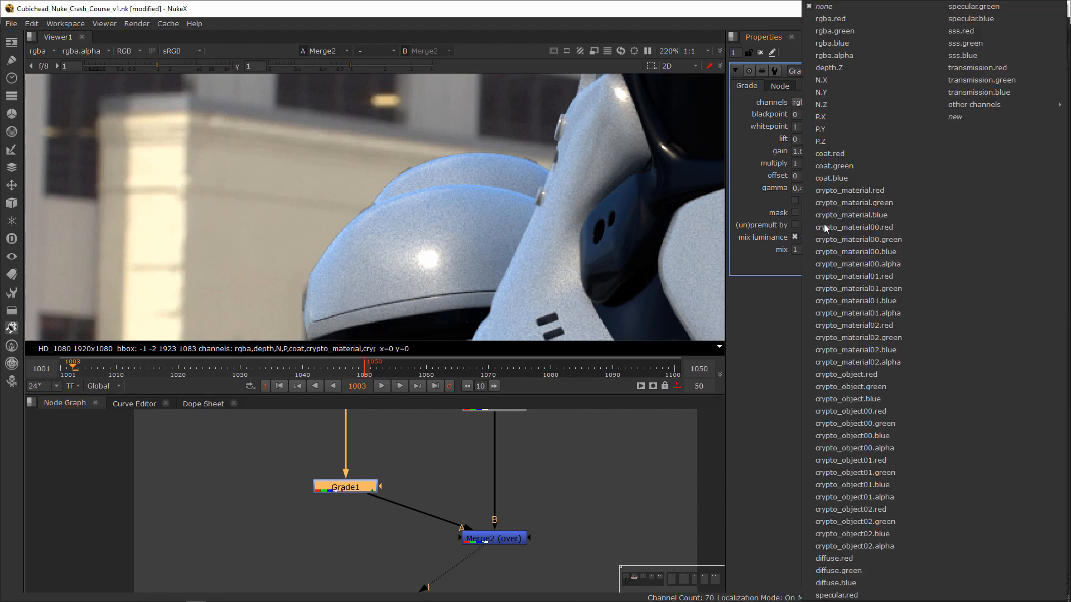
pyautogui.click(849, 56)
pyautogui.scroll(4, 313, 223)
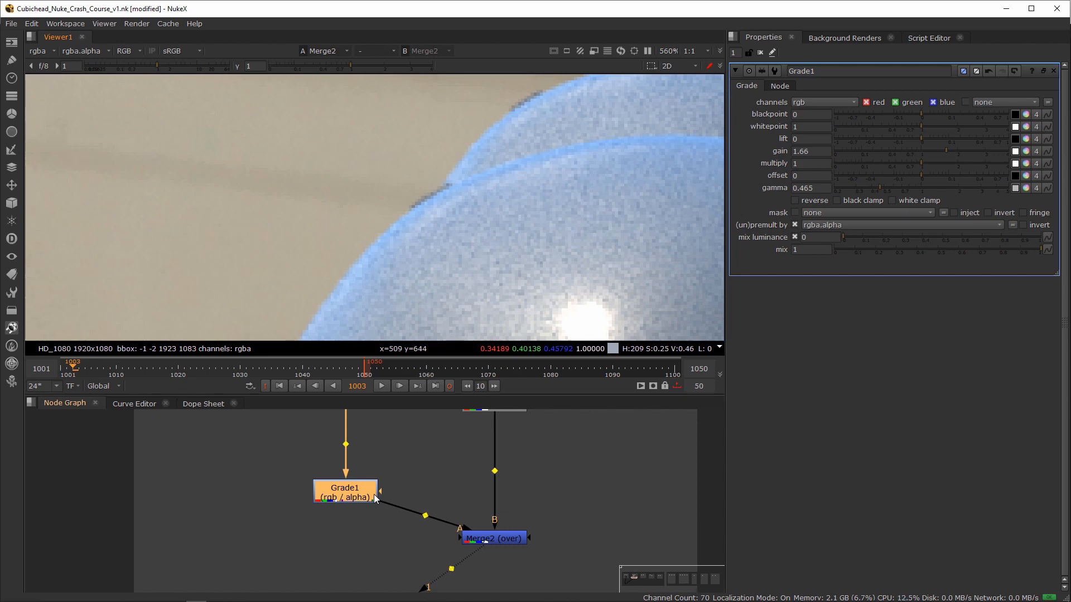
pyautogui.hotkey('ctrl', 'z')
# Step: Add two ColorCorrect nodes in a row after the Grade and show the first one's properties
pyautogui.press('c')
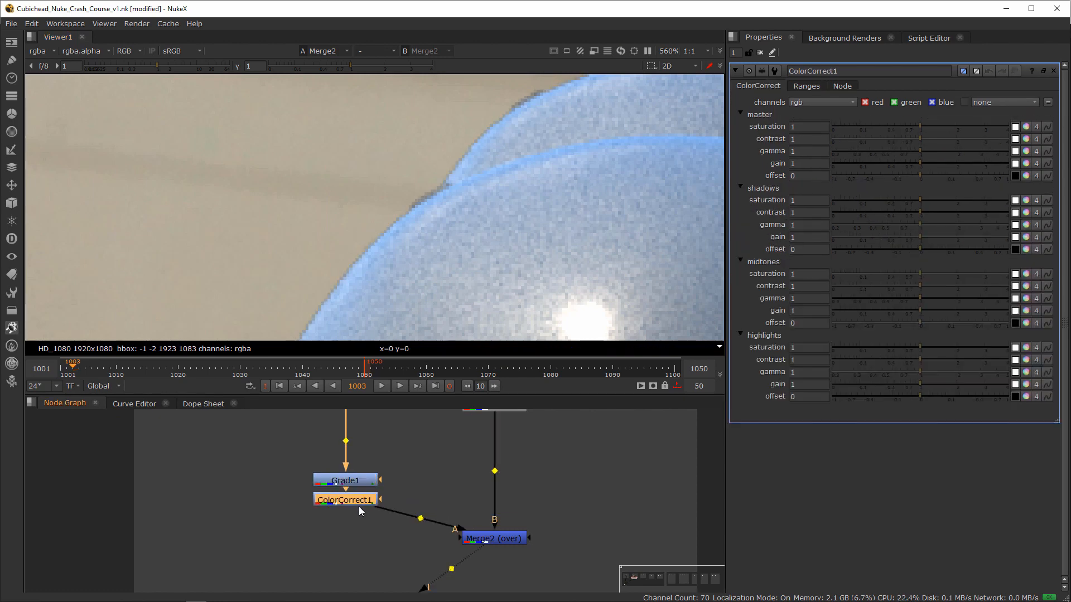
pyautogui.press('c')
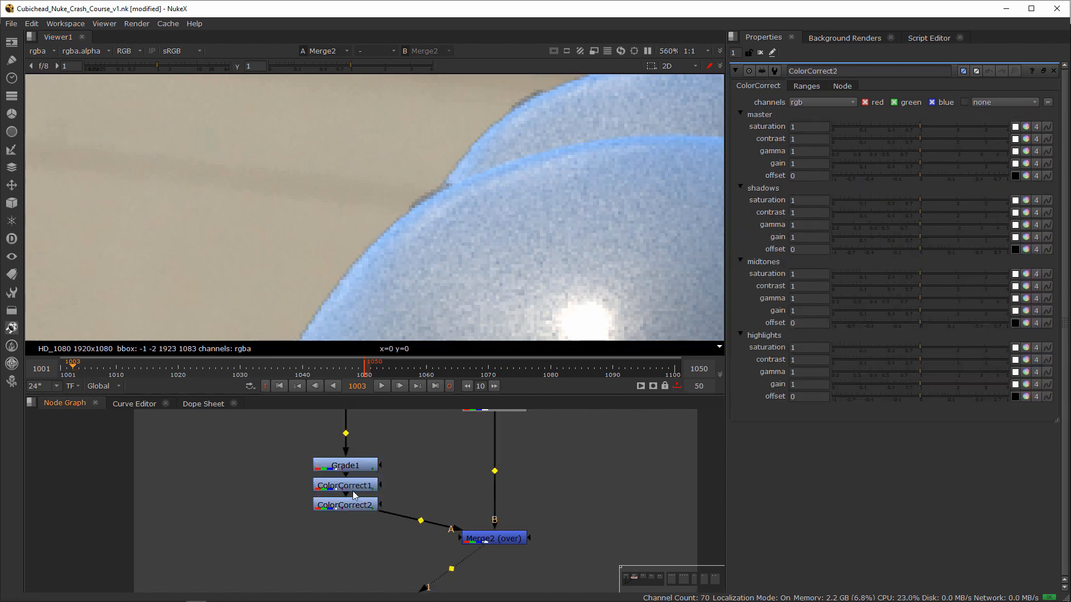
pyautogui.click(360, 492)
pyautogui.doubleClick(354, 490)
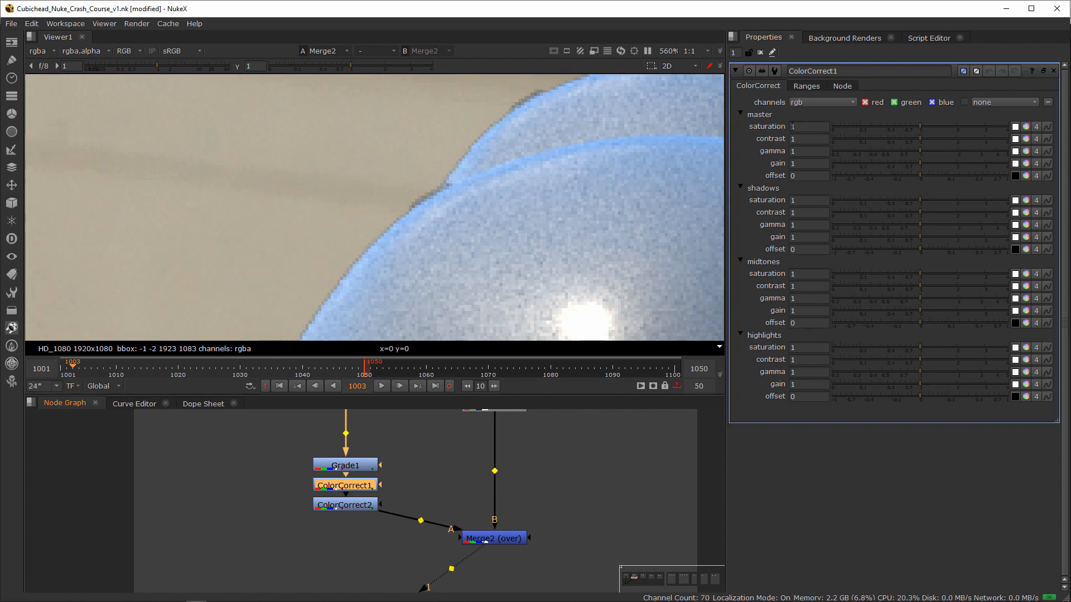
# Step: Review the Grade's settings and the first ColorCorrect's controls, including its shadow, midtone and highlight ranges
pyautogui.moveTo(359, 469); pyautogui.dragTo(359, 469)
pyautogui.doubleClick(354, 470)
pyautogui.click(358, 489)
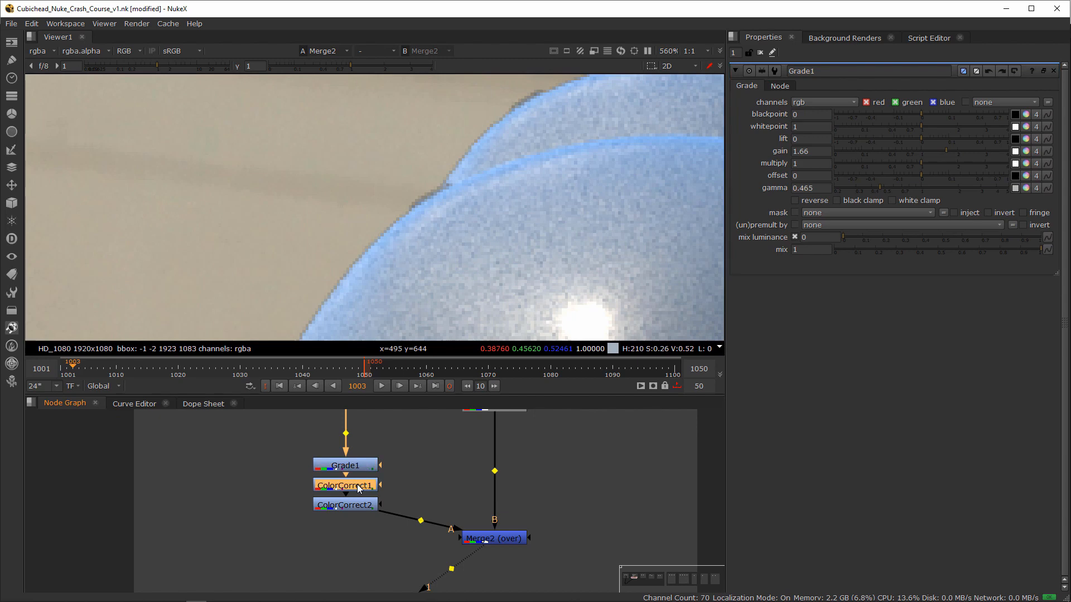
pyautogui.doubleClick(357, 489)
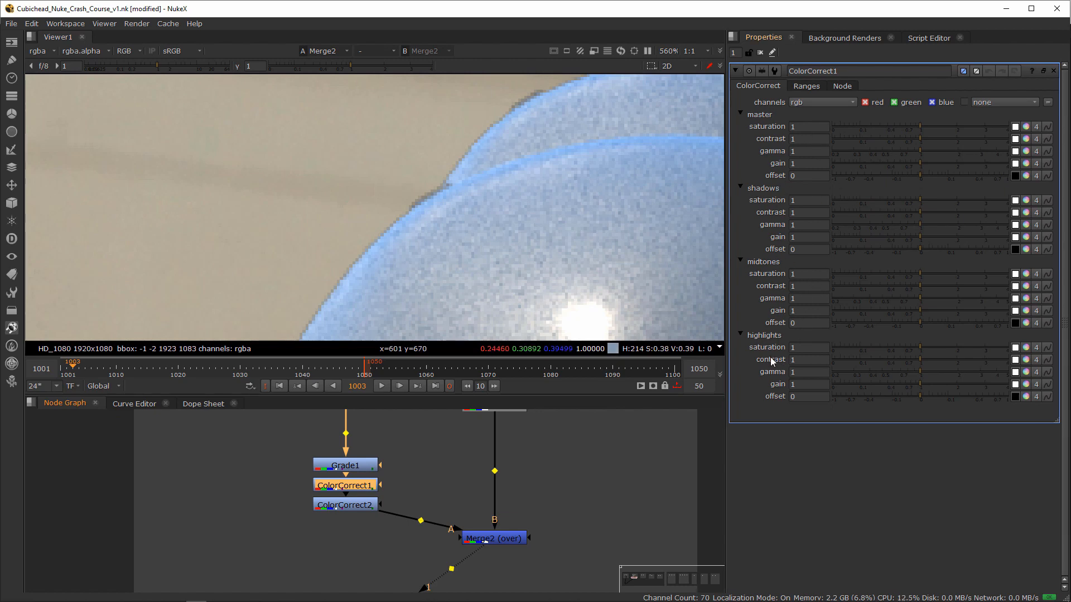
pyautogui.click(794, 88)
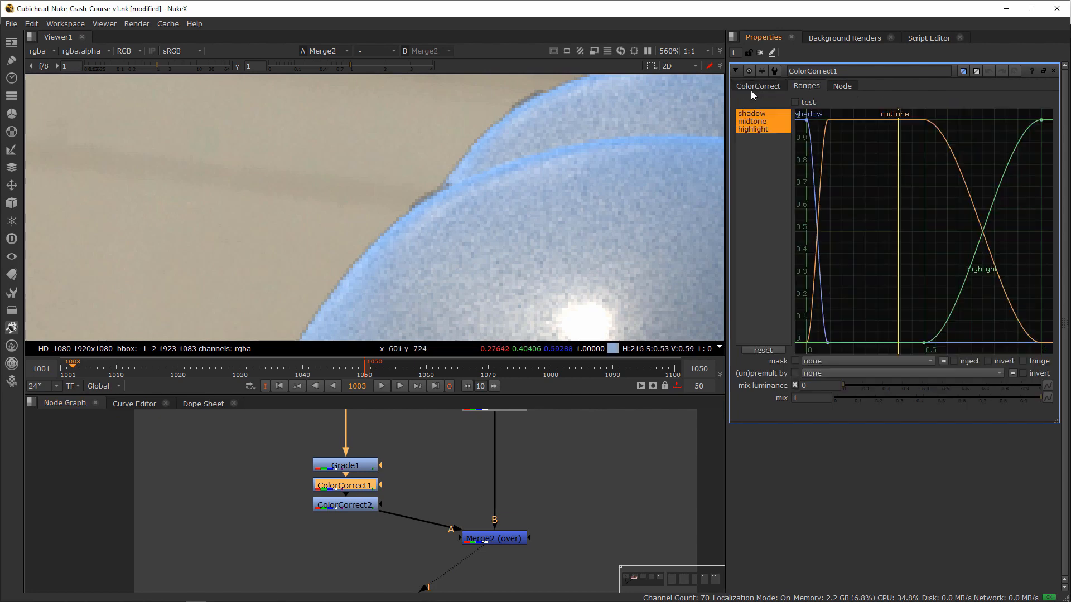
pyautogui.click(796, 103)
pyautogui.click(795, 104)
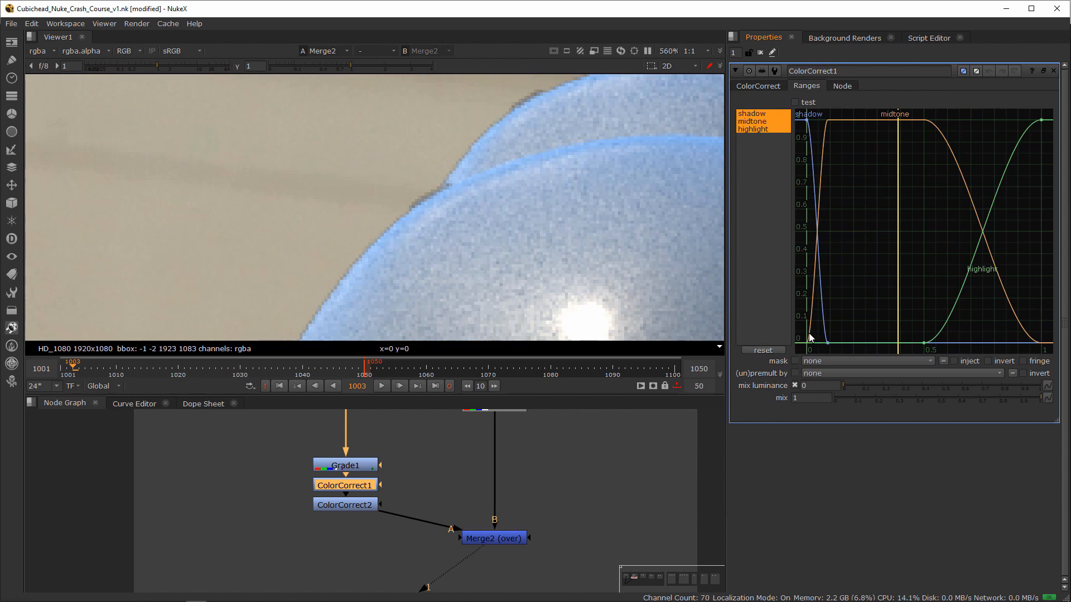
pyautogui.click(753, 86)
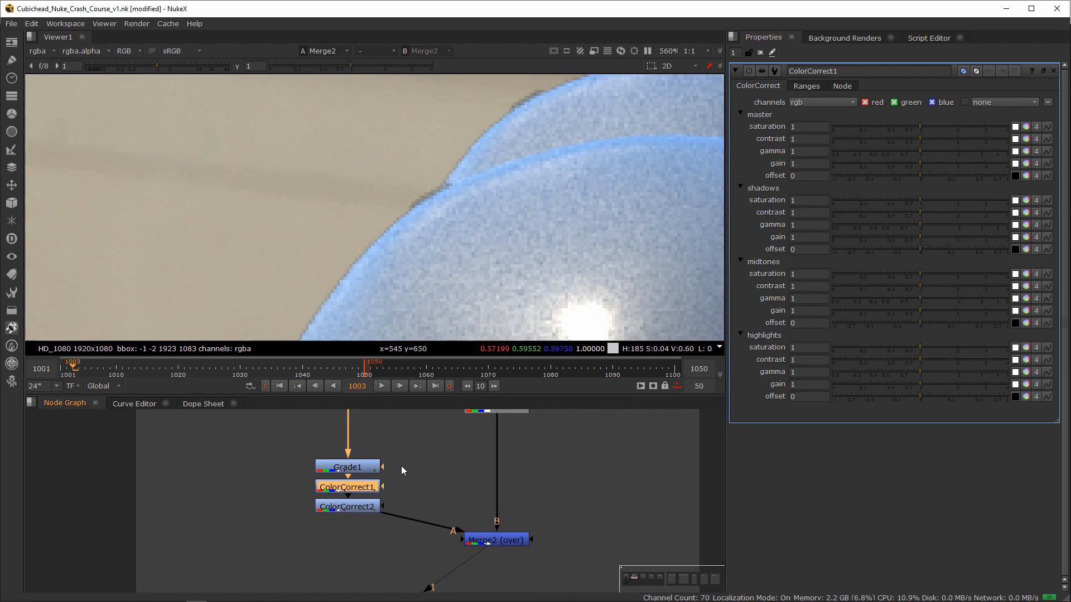
# Step: Insert an Unpremult node after the stormtrooper Read and place it just above the Grade
pyautogui.moveTo(401, 444); pyautogui.dragTo(305, 534)
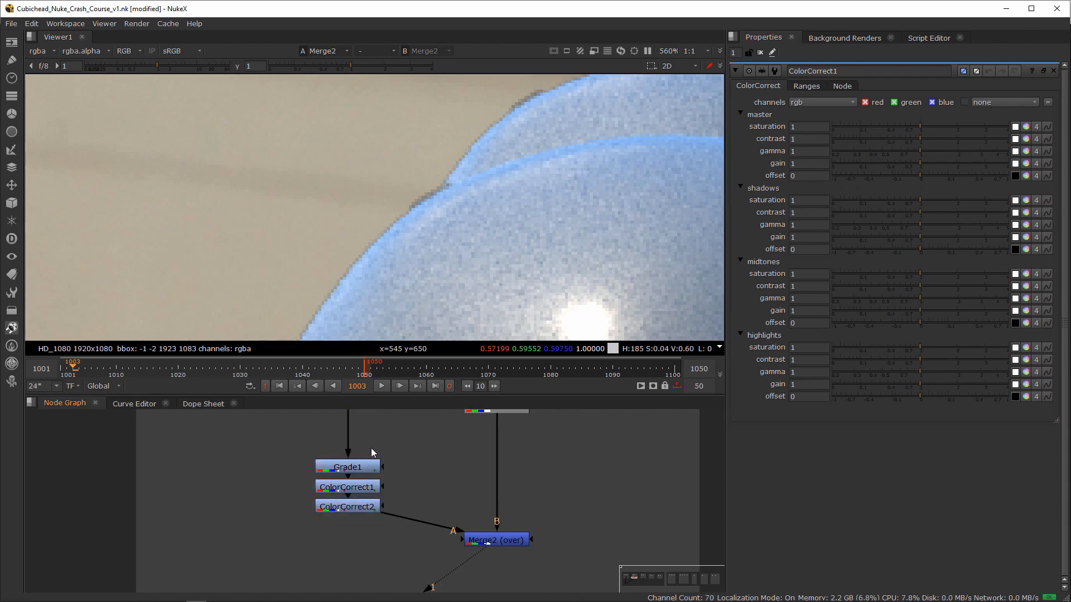
pyautogui.moveTo(371, 410); pyautogui.dragTo(348, 470, button='middle')
pyautogui.click(343, 468)
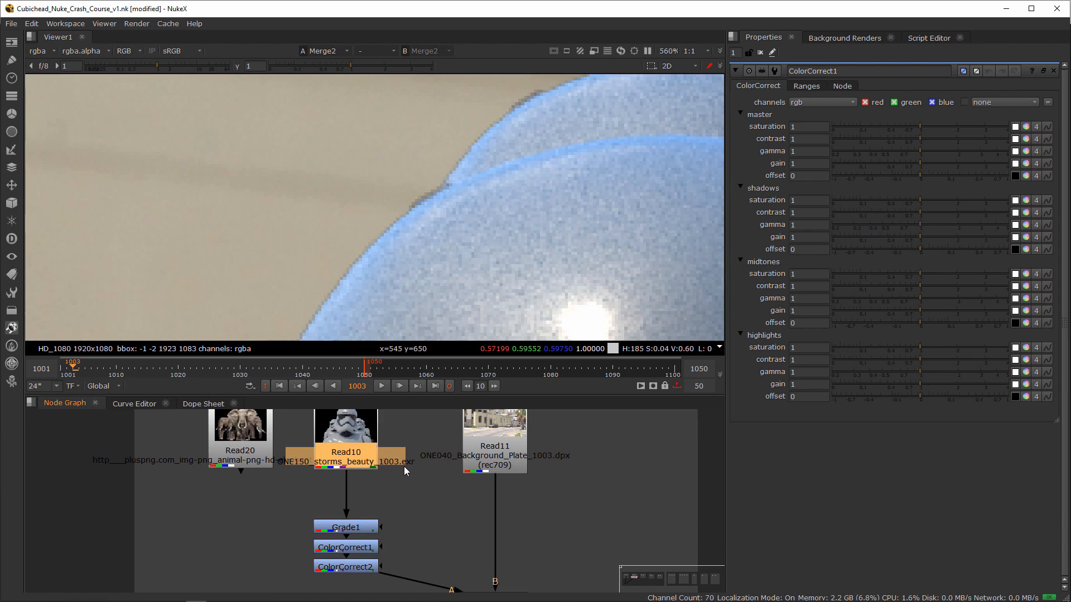
pyautogui.press('Tab')
pyautogui.write('unp')
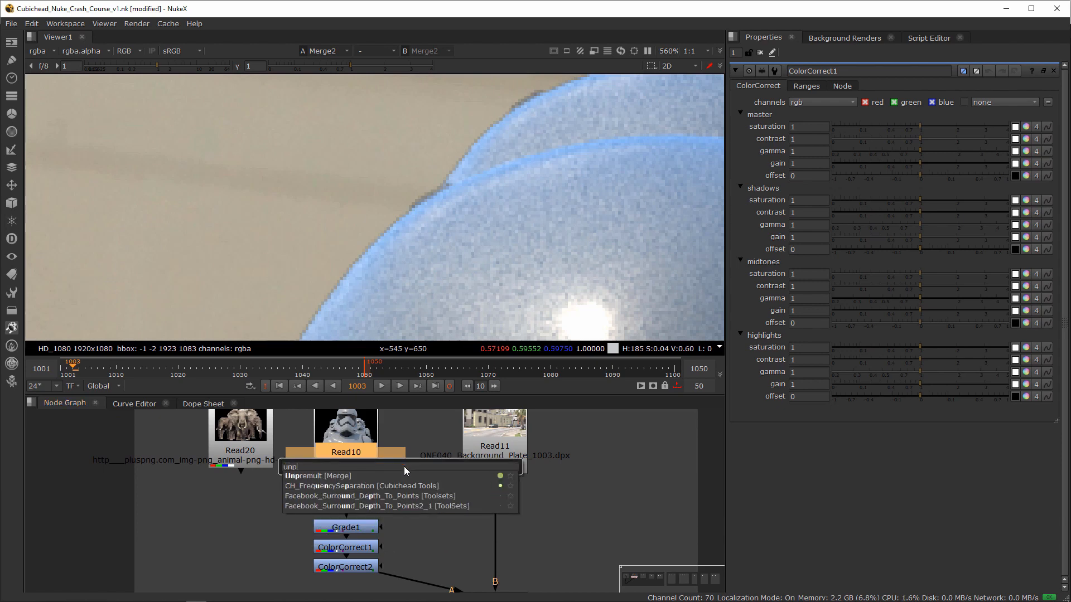
pyautogui.press('Down')
pyautogui.press('Return')
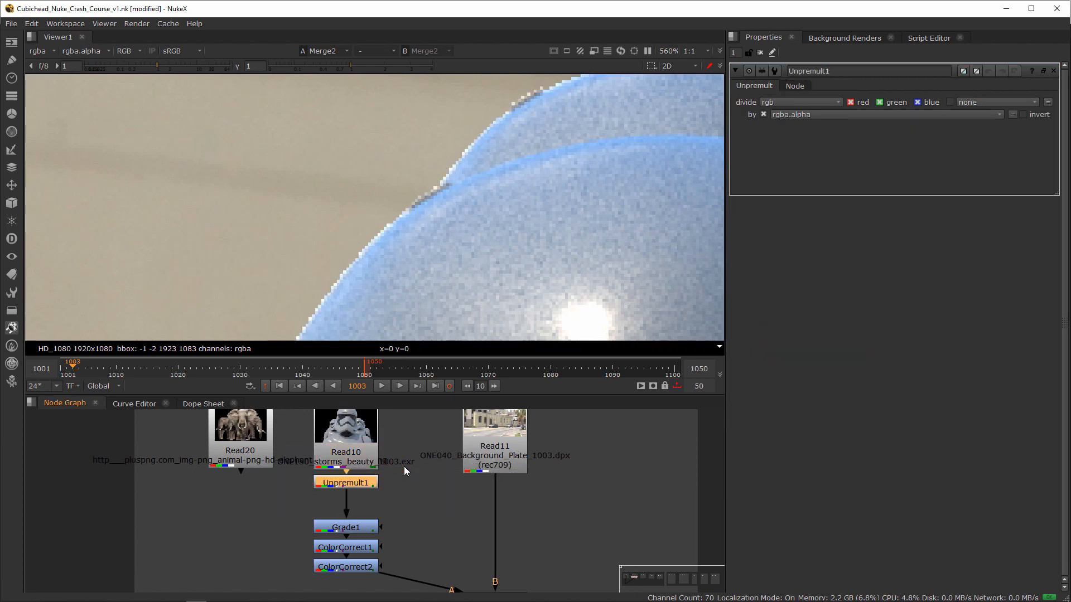
pyautogui.moveTo(365, 487); pyautogui.dragTo(364, 508)
# Step: Add a Premult node after the second ColorCorrect and space out the node column between Unpremult and Premult
pyautogui.moveTo(397, 572); pyautogui.dragTo(417, 524, button='middle')
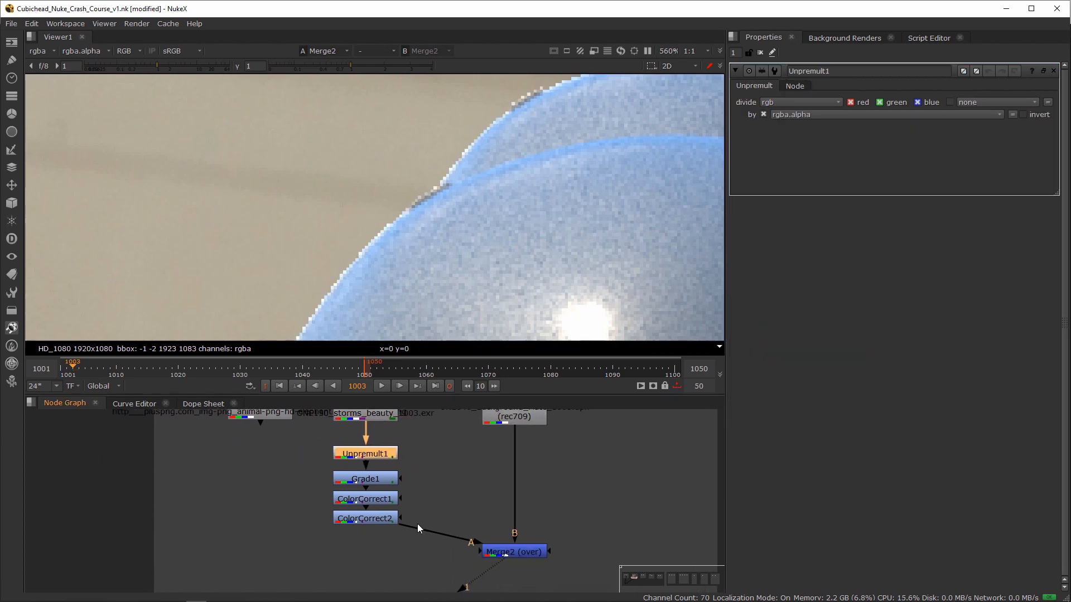
pyautogui.click(370, 522)
pyautogui.hotkey('alt', 'p')
pyautogui.moveTo(380, 535)
pyautogui.mouseDown()
pyautogui.moveTo(383, 545)
pyautogui.moveTo(382, 526)
pyautogui.mouseUp()
pyautogui.click(383, 503)
pyautogui.moveTo(375, 460); pyautogui.dragTo(375, 471)
# Step: Set the Grade's (un)premult by option to rgba.alpha inside the Unpremult and Premult chain, and nudge the first ColorCorrect down
pyautogui.scroll(-2, 474, 463)
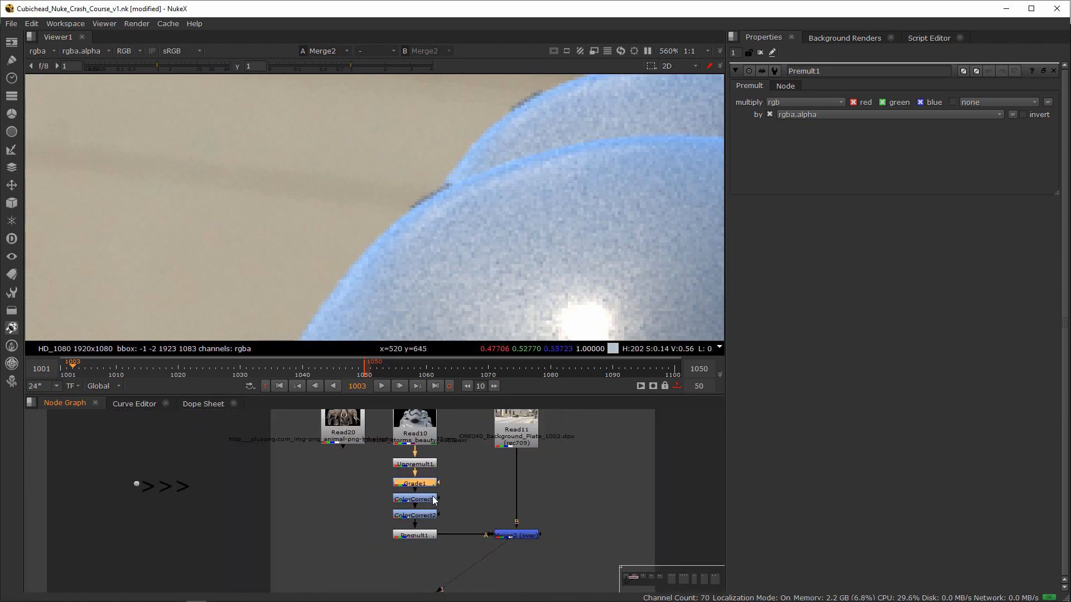
pyautogui.scroll(3, 460, 478)
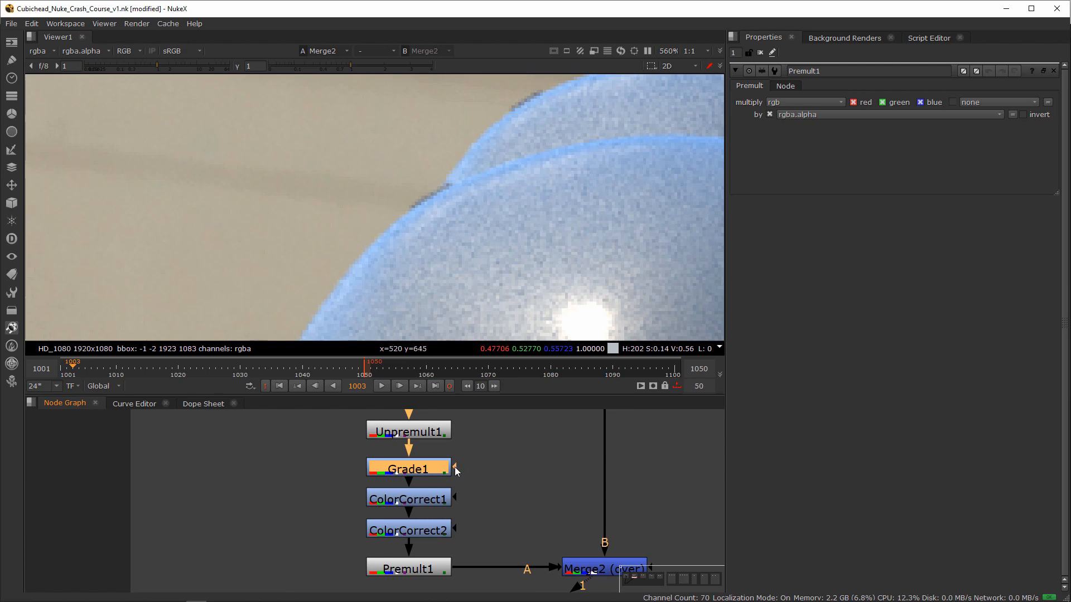
pyautogui.doubleClick(430, 470)
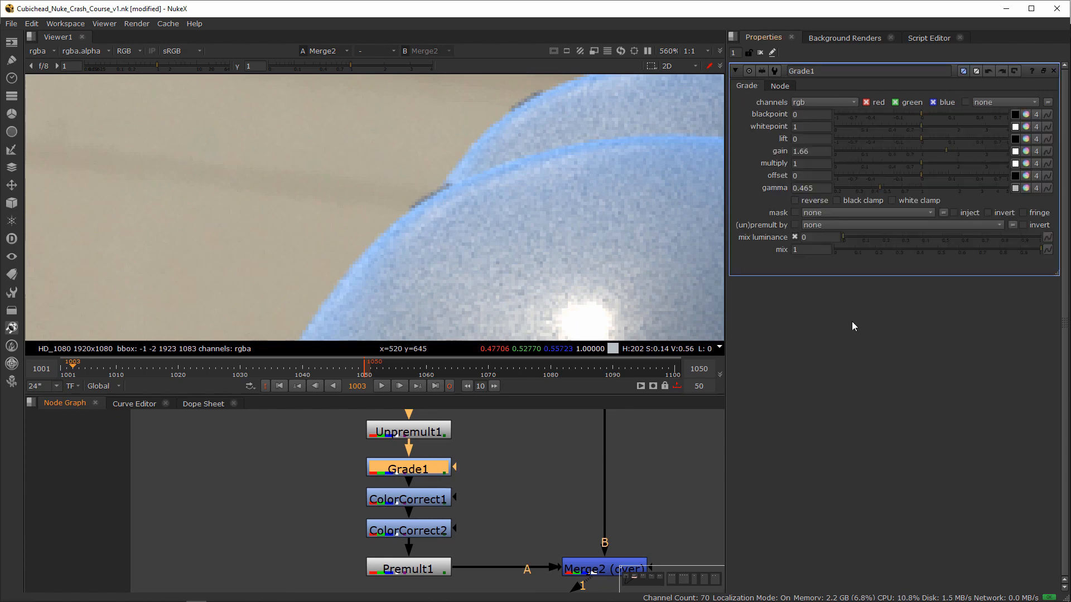
pyautogui.click(830, 224)
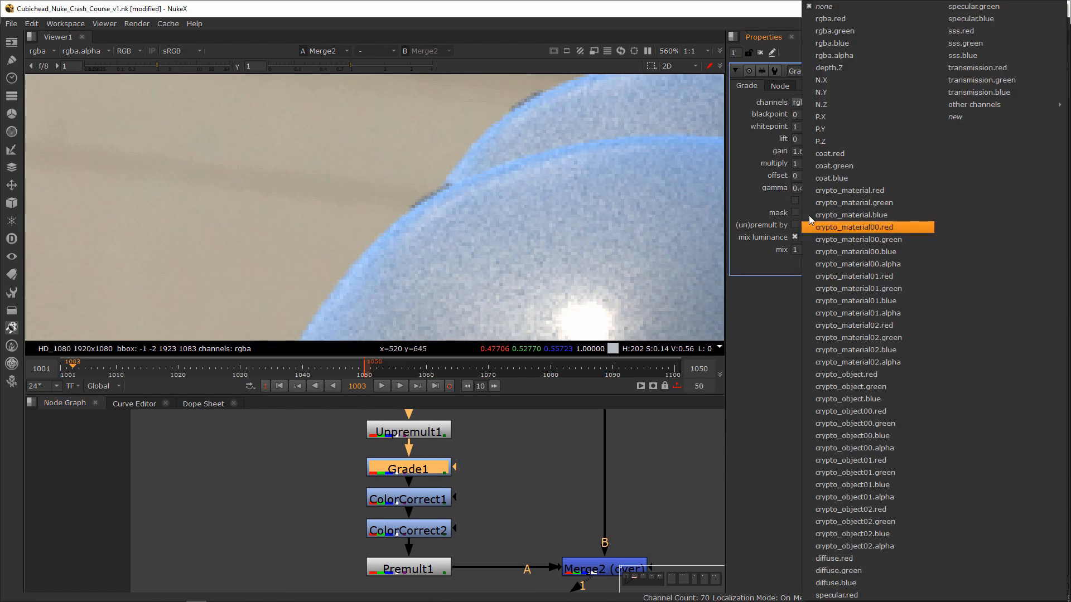
pyautogui.click(868, 54)
pyautogui.moveTo(419, 502)
pyautogui.mouseDown()
pyautogui.moveTo(419, 533)
pyautogui.moveTo(419, 510)
pyautogui.mouseUp()
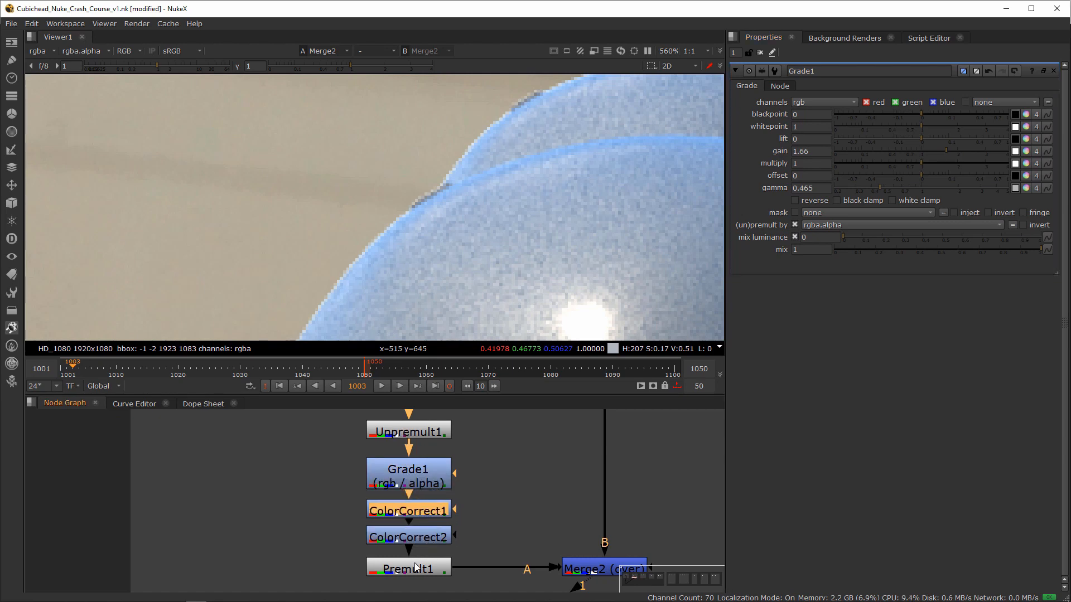
# Step: Disable the Unpremult node to compare the helmet edge, and re-enable it
pyautogui.click(416, 433)
pyautogui.press('d')
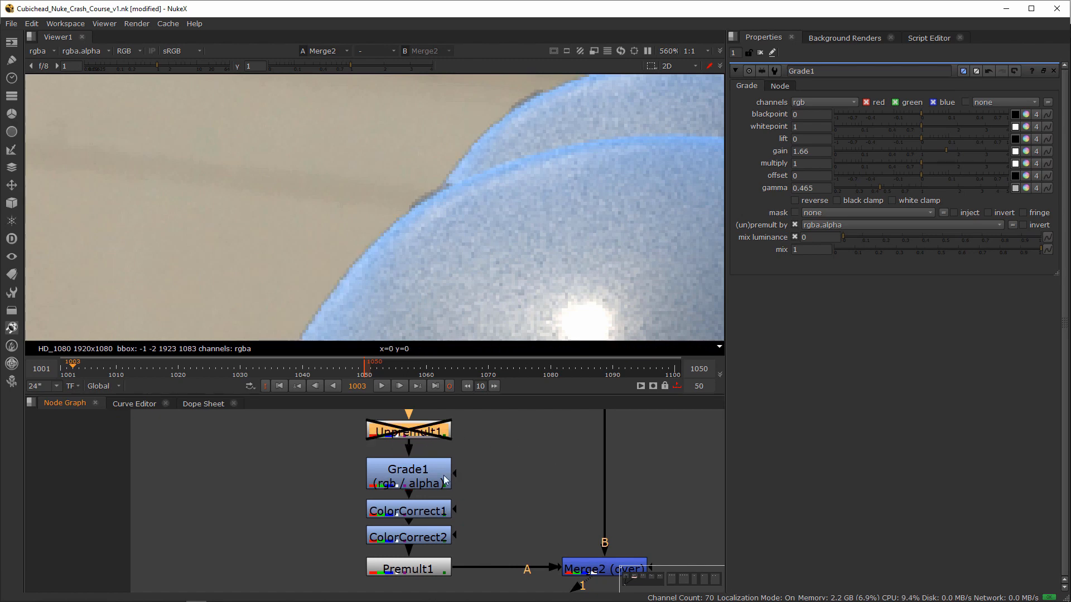
pyautogui.moveTo(491, 447); pyautogui.dragTo(464, 490, button='middle')
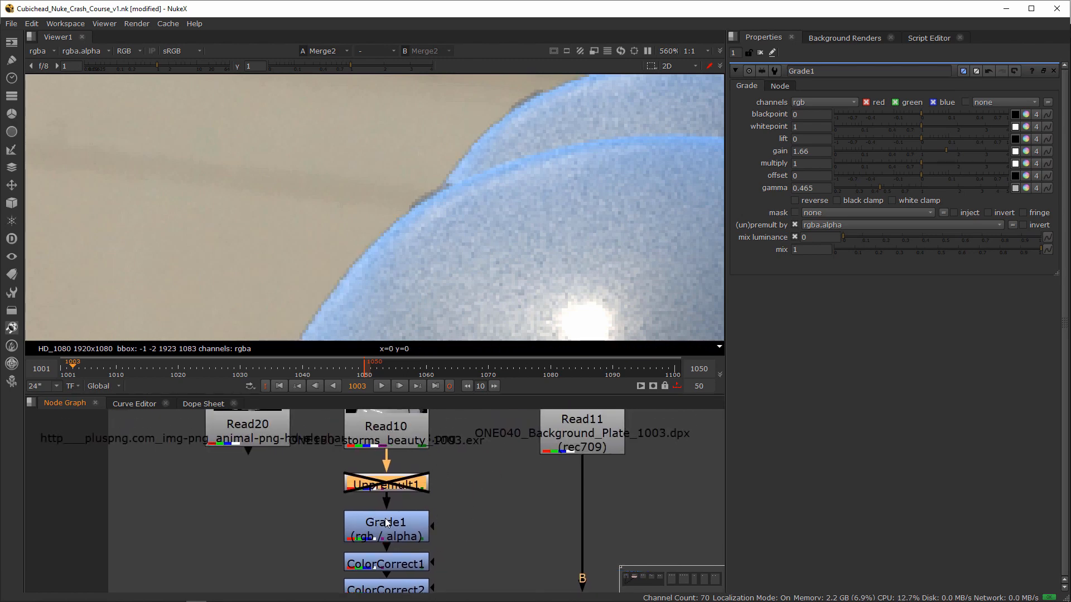
pyautogui.moveTo(430, 553); pyautogui.dragTo(439, 511, button='middle')
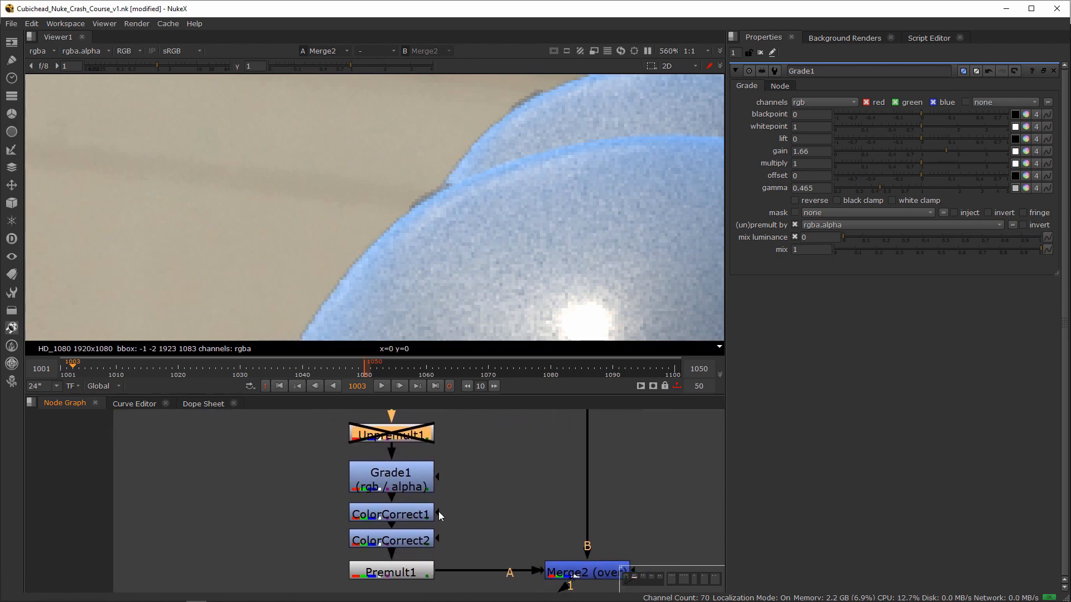
pyautogui.press('d')
# Step: Turn off the Grade's (un)premult option and fit the whole composite in the viewer
pyautogui.click(417, 483)
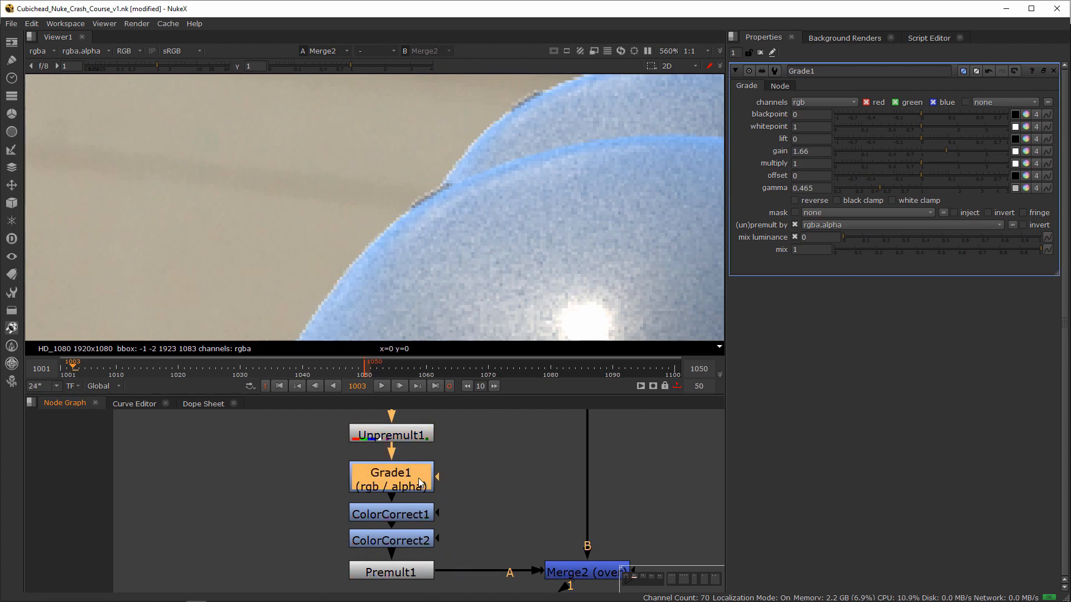
pyautogui.click(795, 225)
pyautogui.scroll(-3, 497, 190)
pyautogui.scroll(-4, 497, 190)
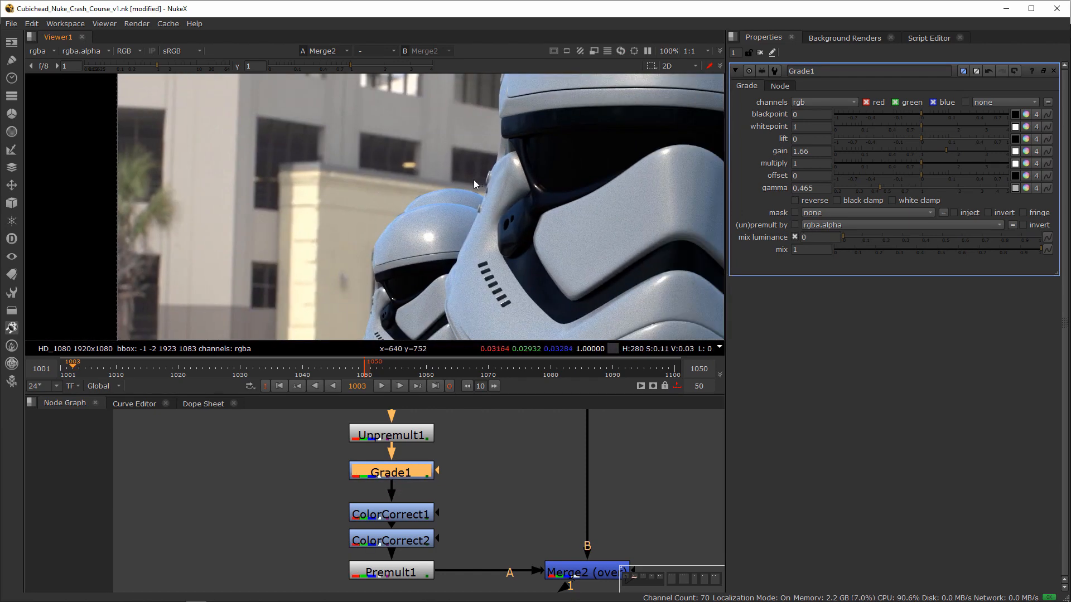
pyautogui.press('f')
# Step: Go to the "3) Filters and Time" section of the node graph and frame its two Read nodes
pyautogui.scroll(-5, 449, 505)
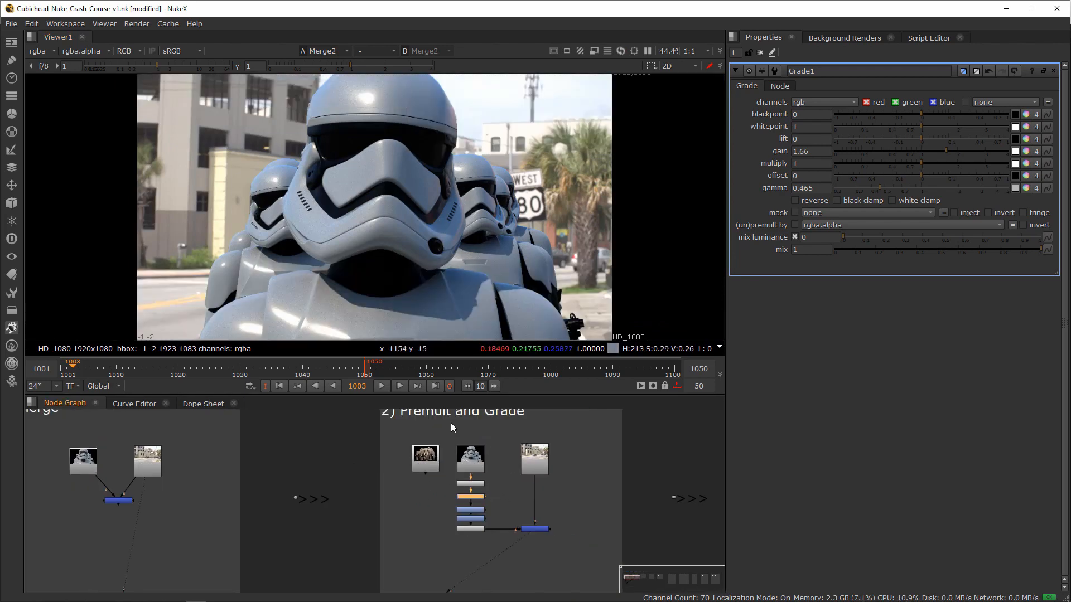
pyautogui.moveTo(478, 433); pyautogui.dragTo(444, 450, button='middle')
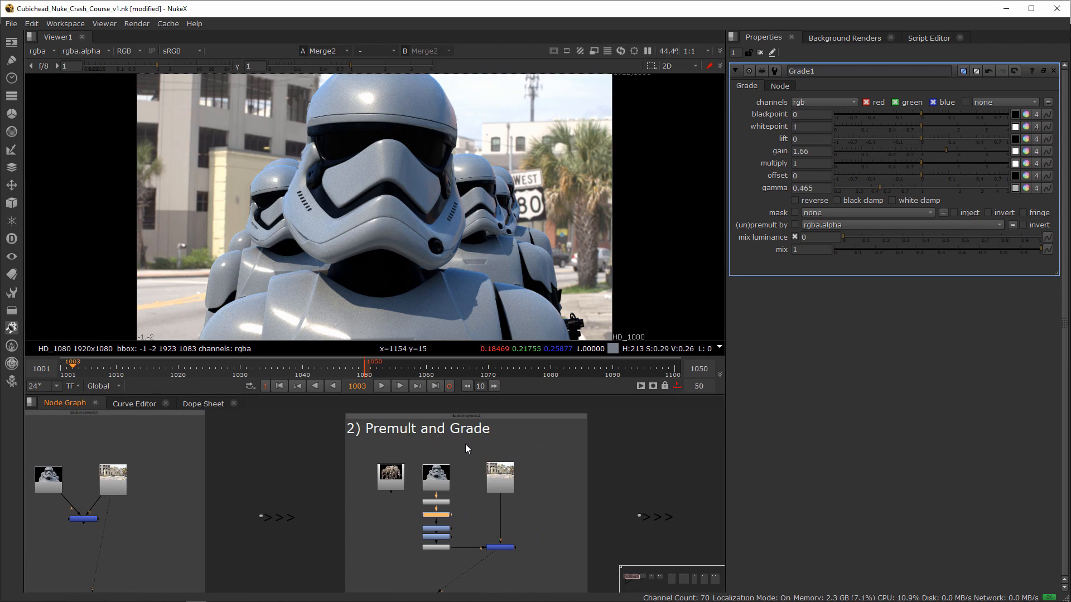
pyautogui.scroll(-8, 484, 449)
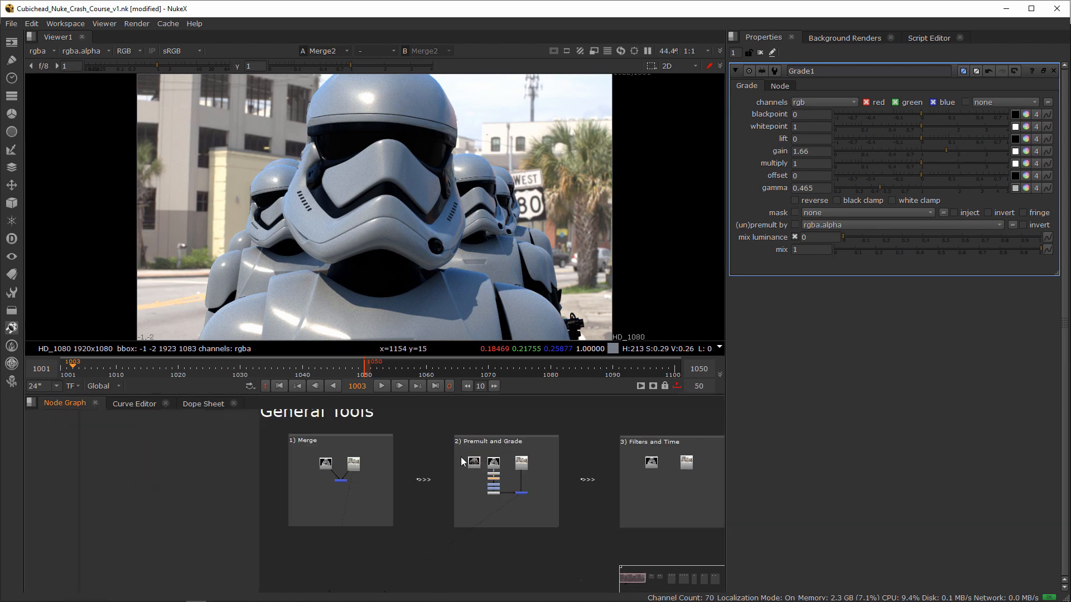
pyautogui.moveTo(646, 461); pyautogui.dragTo(426, 460, button='middle')
pyautogui.scroll(7, 426, 460)
pyautogui.scroll(3, 386, 481)
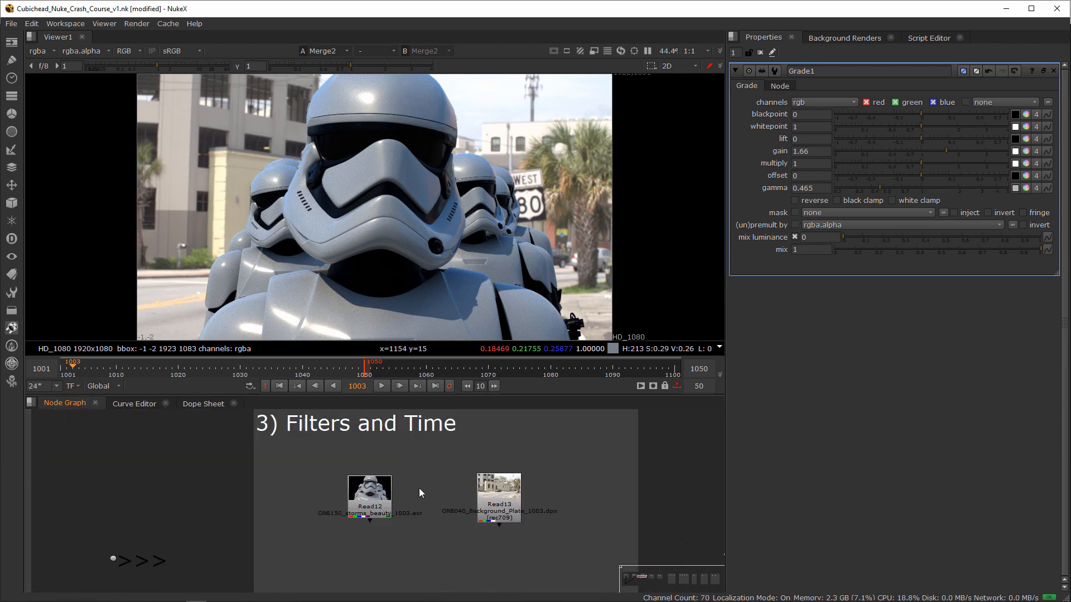
pyautogui.moveTo(527, 493); pyautogui.dragTo(475, 452, button='middle')
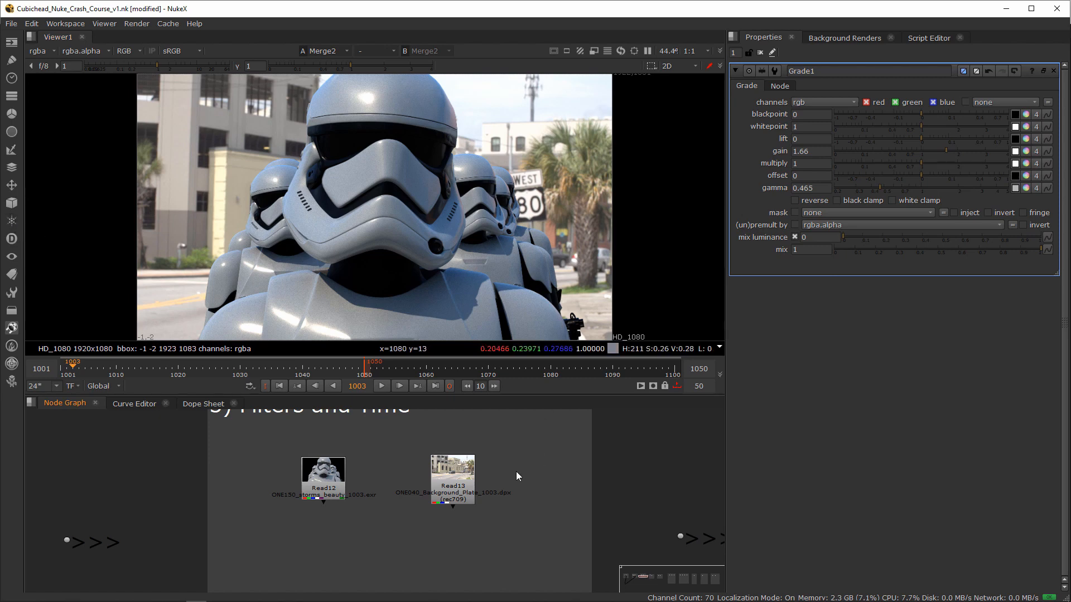
# Step: Merge the stormtrooper render Read12 over the background plate Read13, place the Merge node below them, and view it
pyautogui.moveTo(510, 433); pyautogui.dragTo(567, 516)
pyautogui.press('m')
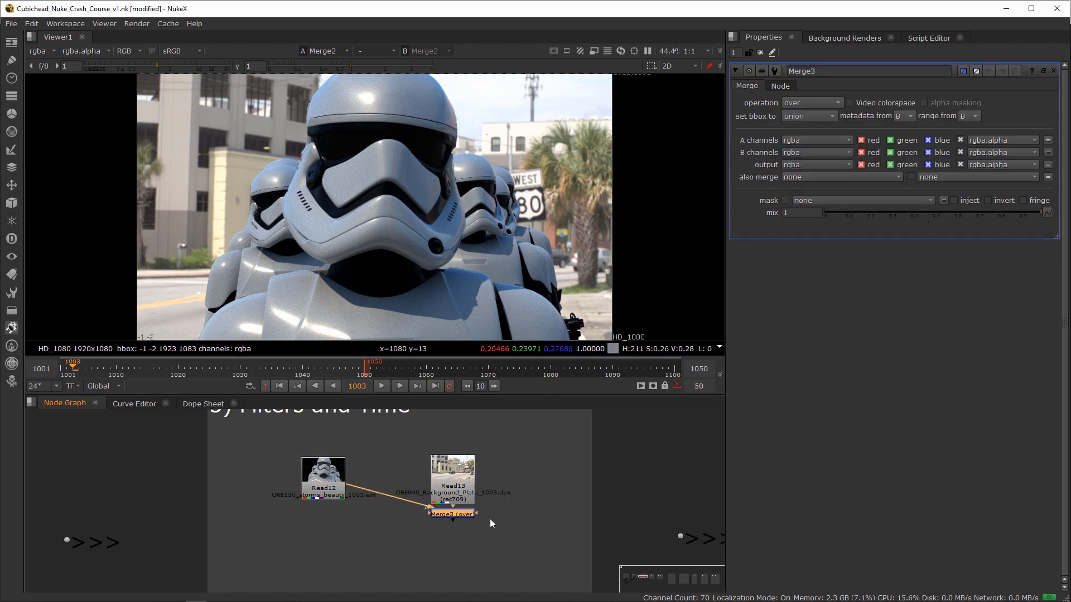
pyautogui.moveTo(446, 509); pyautogui.dragTo(447, 570)
pyautogui.press('1')
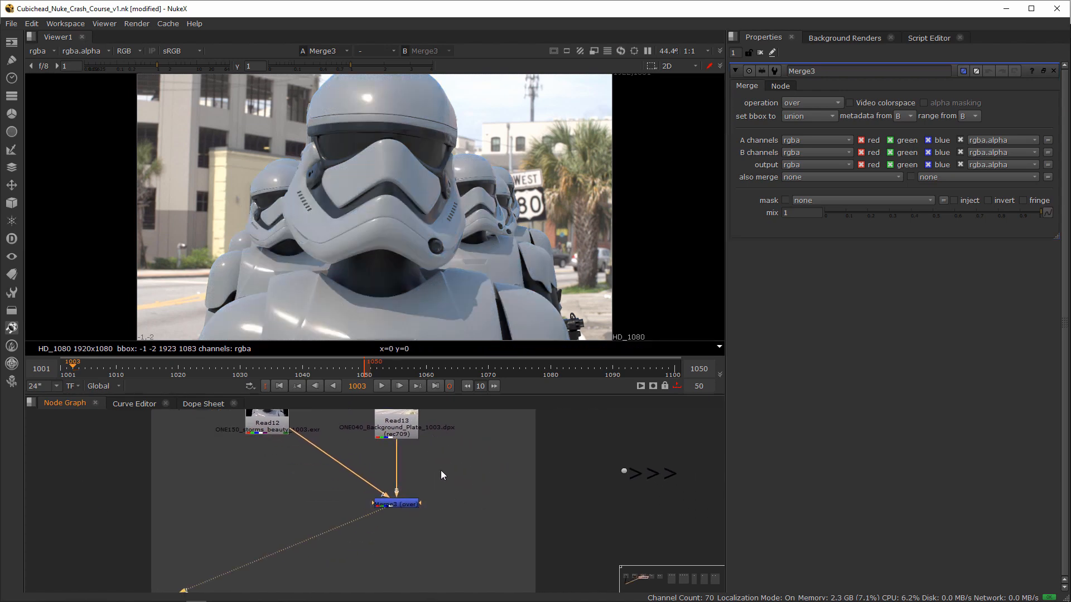
pyautogui.click(492, 436)
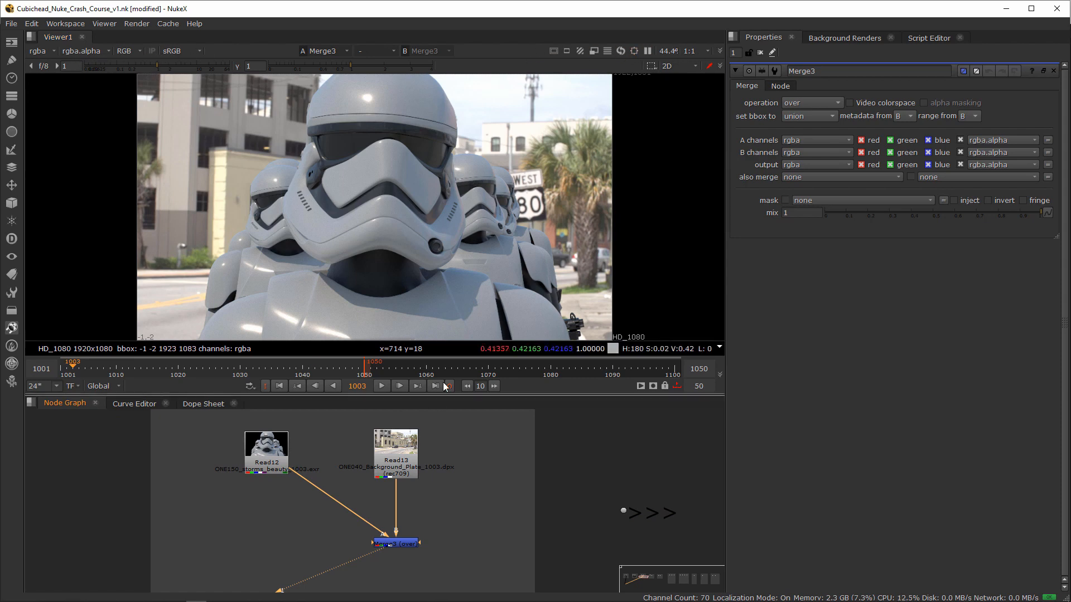
# Step: Insert a Blur node between the background plate Read13 and the merge
pyautogui.click(407, 473)
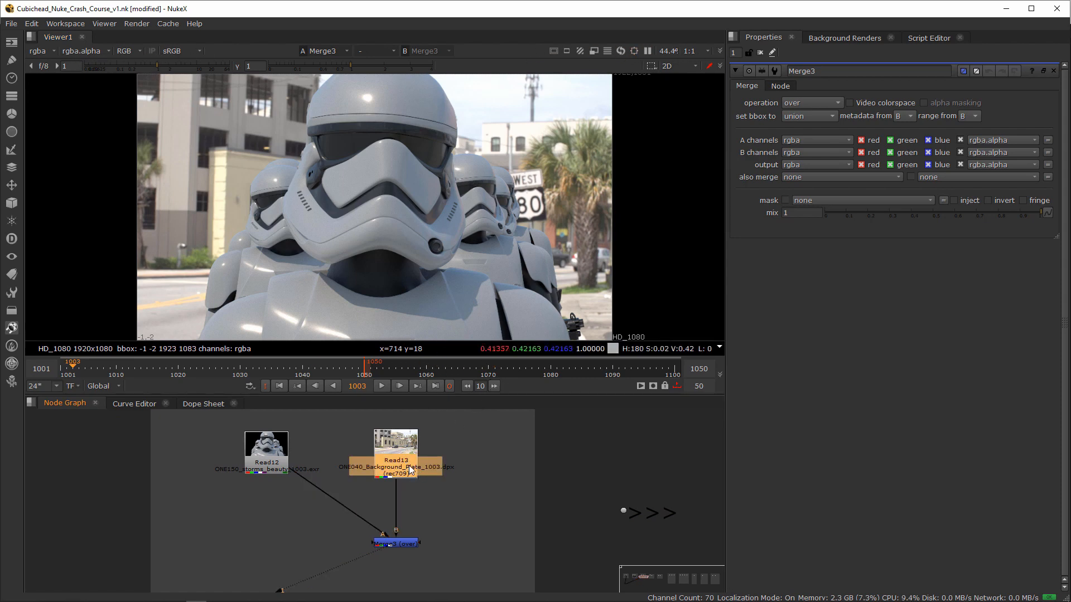
pyautogui.press('Tab')
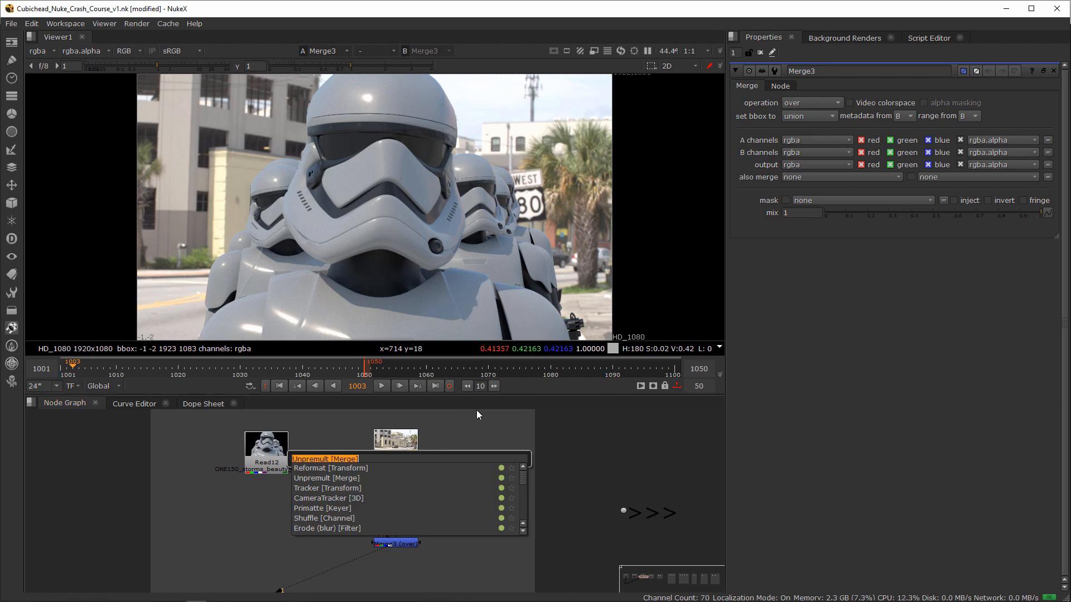
pyautogui.write('blur')
pyautogui.press('Return')
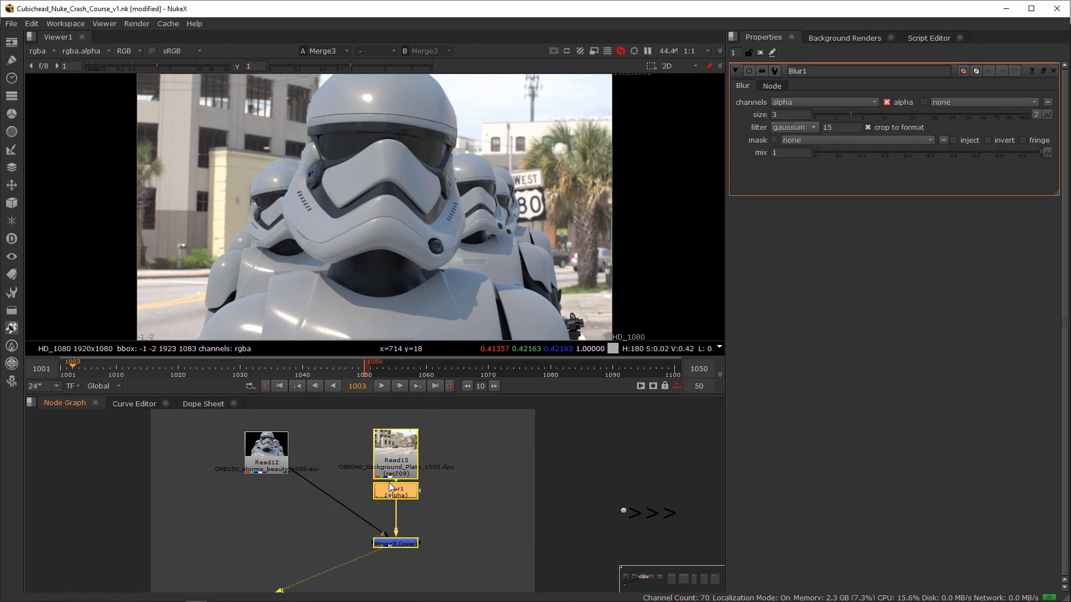
# Step: Try the Blur on the rgb channels with a size of 21.5, and delete the Blur node
pyautogui.click(813, 103)
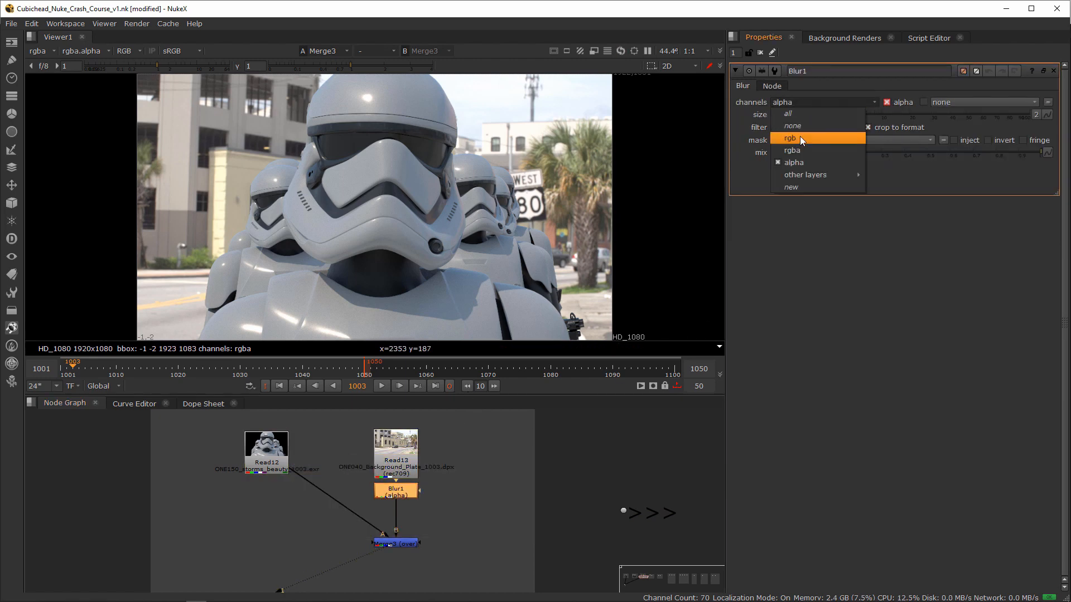
pyautogui.click(800, 136)
pyautogui.moveTo(856, 115); pyautogui.dragTo(915, 115)
pyautogui.scroll(5, 556, 163)
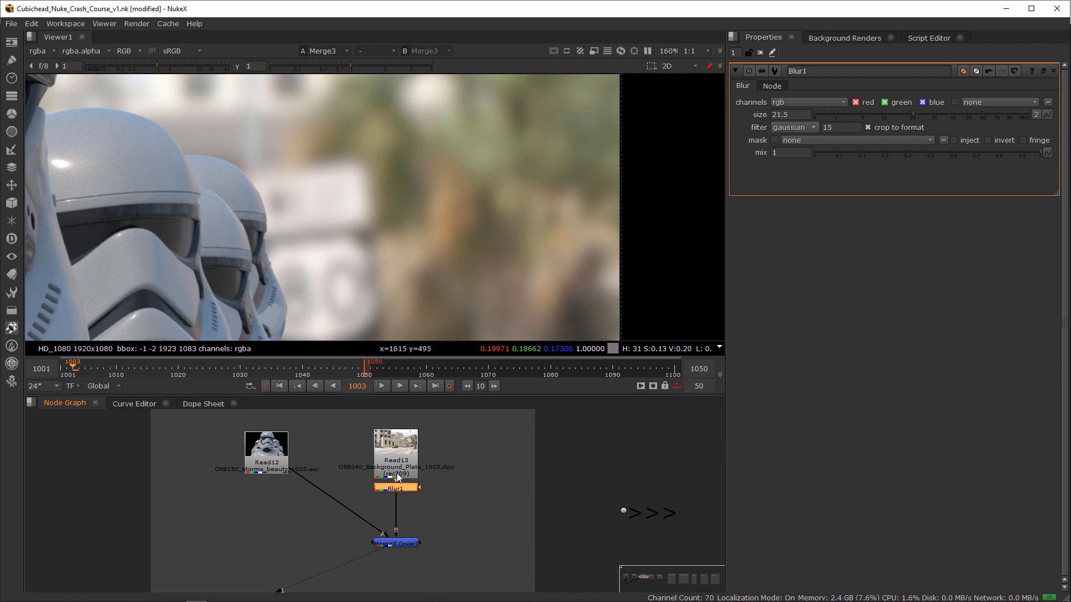
pyautogui.press('Delete')
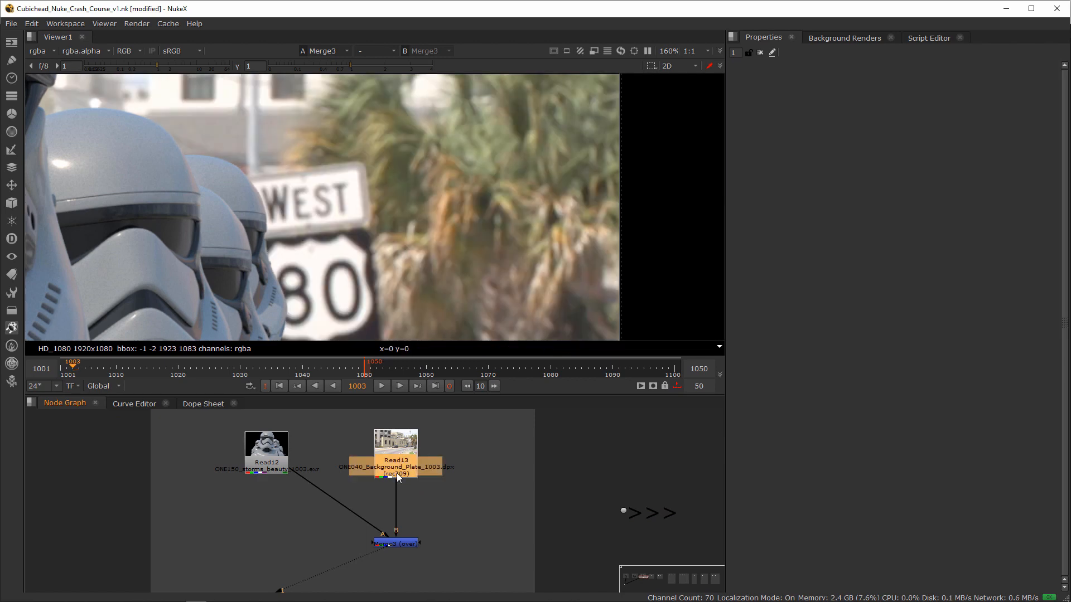
# Step: Insert a Defocus node between the background plate Read13 and the merge, spaced midway between them
pyautogui.press('Tab')
pyautogui.write('zde')
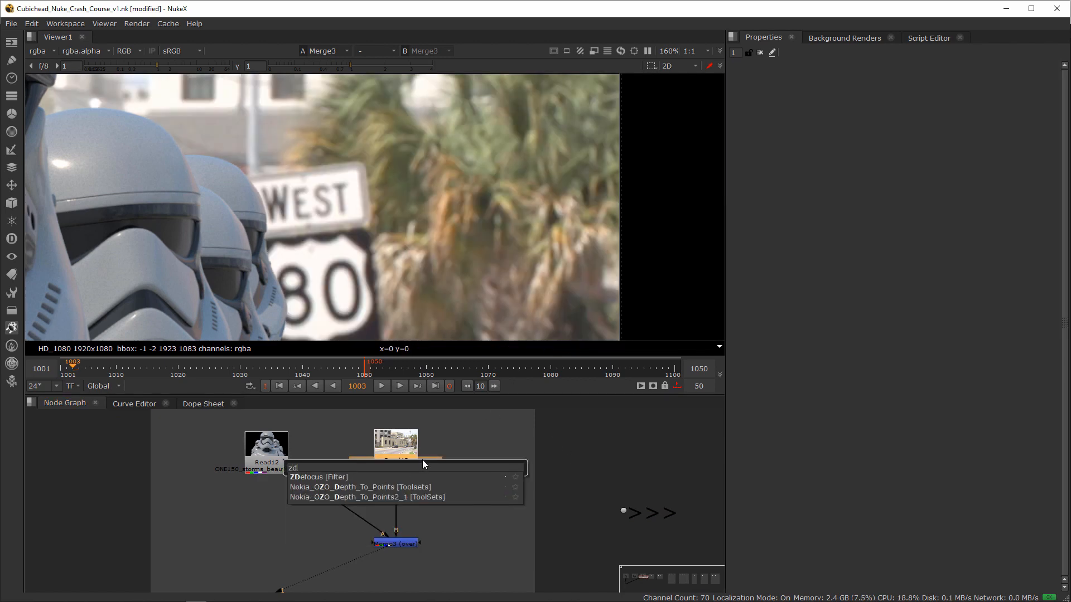
pyautogui.press('BackSpace')
pyautogui.press('BackSpace')
pyautogui.press('BackSpace')
pyautogui.write('def')
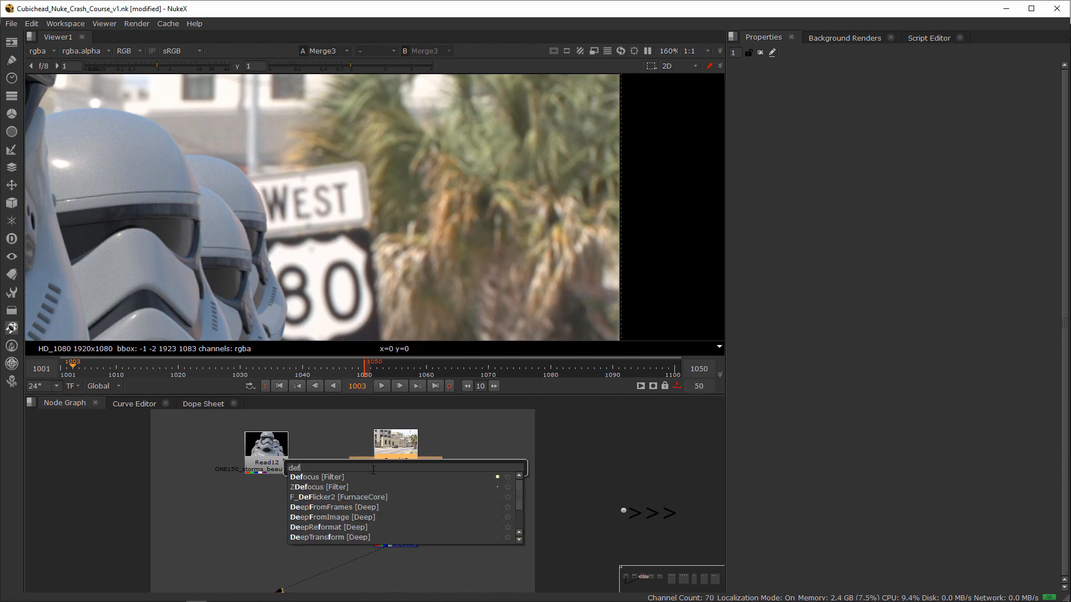
pyautogui.click(336, 479)
pyautogui.moveTo(404, 490); pyautogui.dragTo(406, 500)
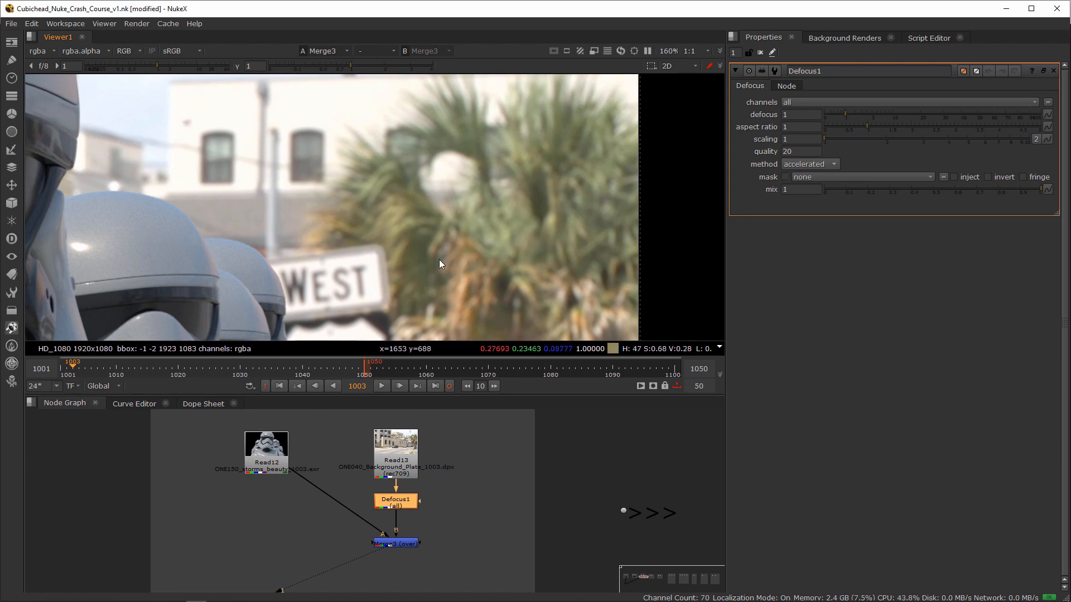
# Step: Set the background's defocus amount to 10.6 and fit the whole composite in the viewer
pyautogui.scroll(4, 438, 251)
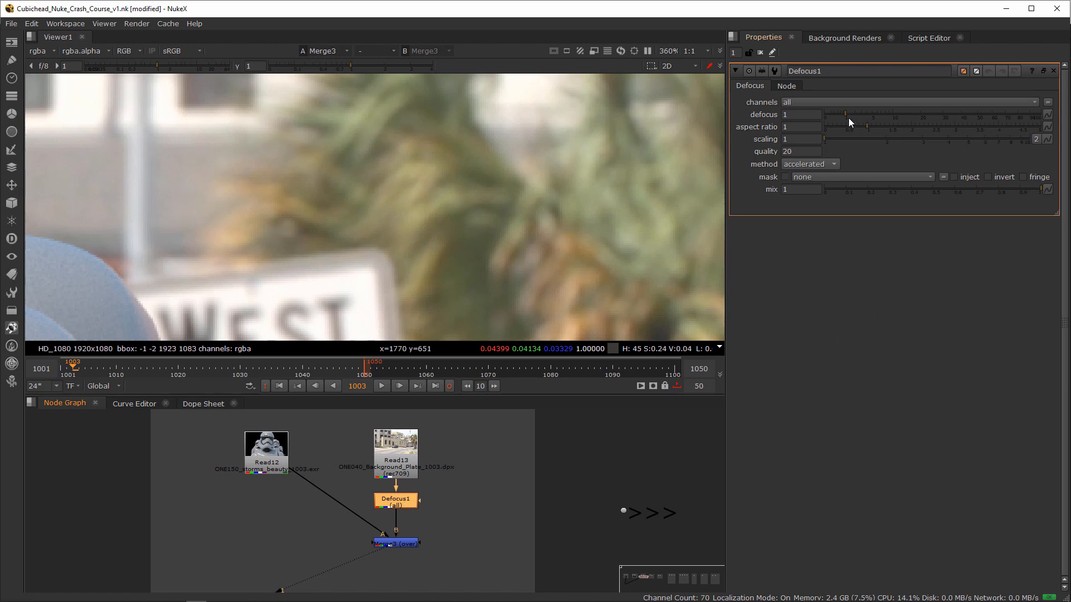
pyautogui.moveTo(848, 118); pyautogui.dragTo(894, 116)
pyautogui.scroll(-1, 444, 203)
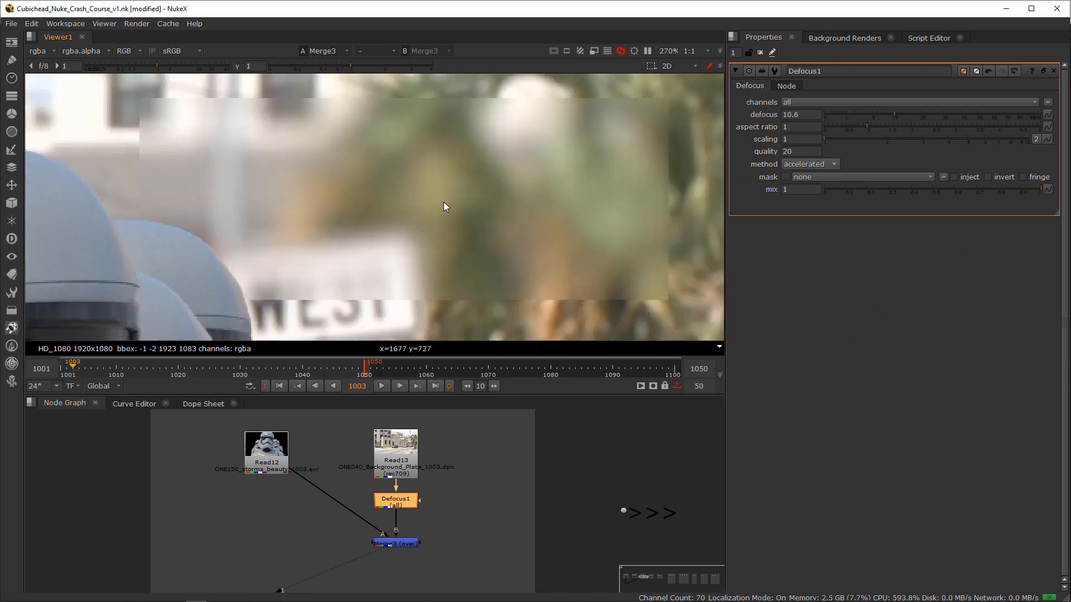
pyautogui.scroll(-5, 444, 203)
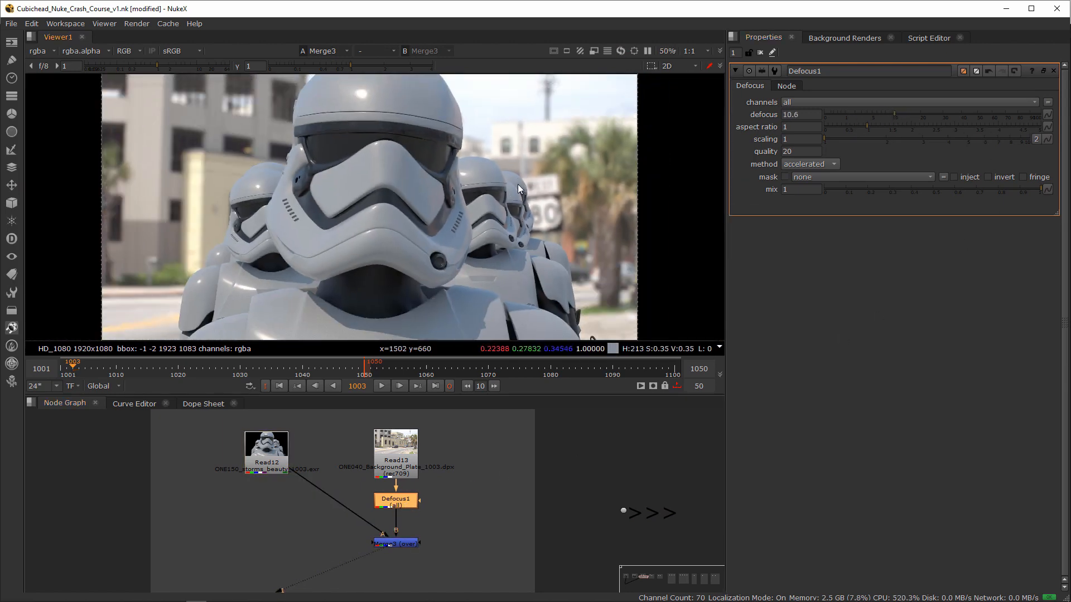
pyautogui.press('f')
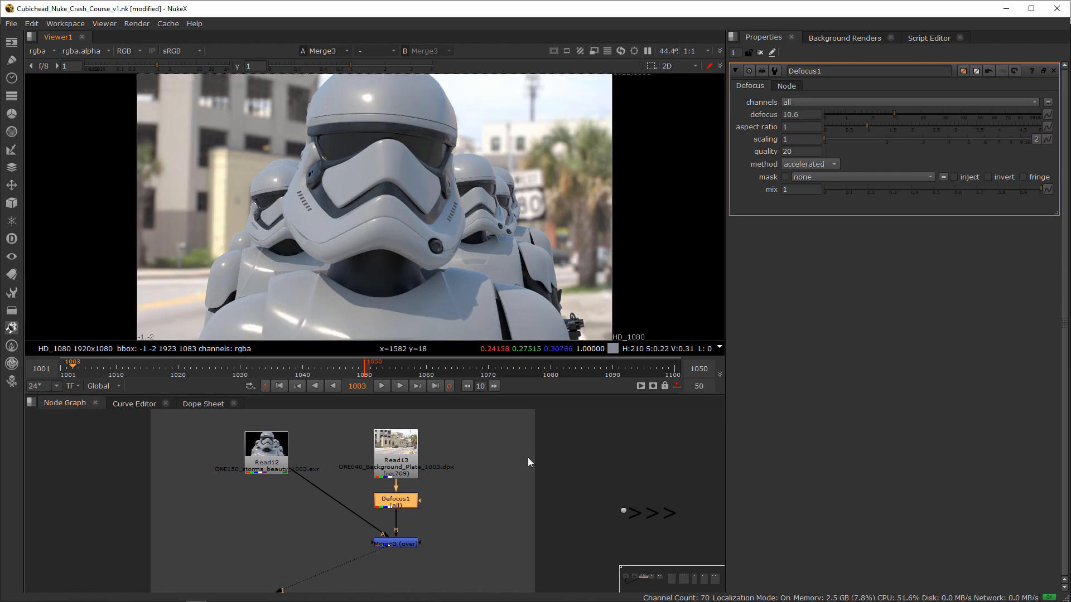
# Step: Insert a Retime node after the stormtrooper render Read12 and line it up beside the merge
pyautogui.click(261, 467)
pyautogui.press('Tab')
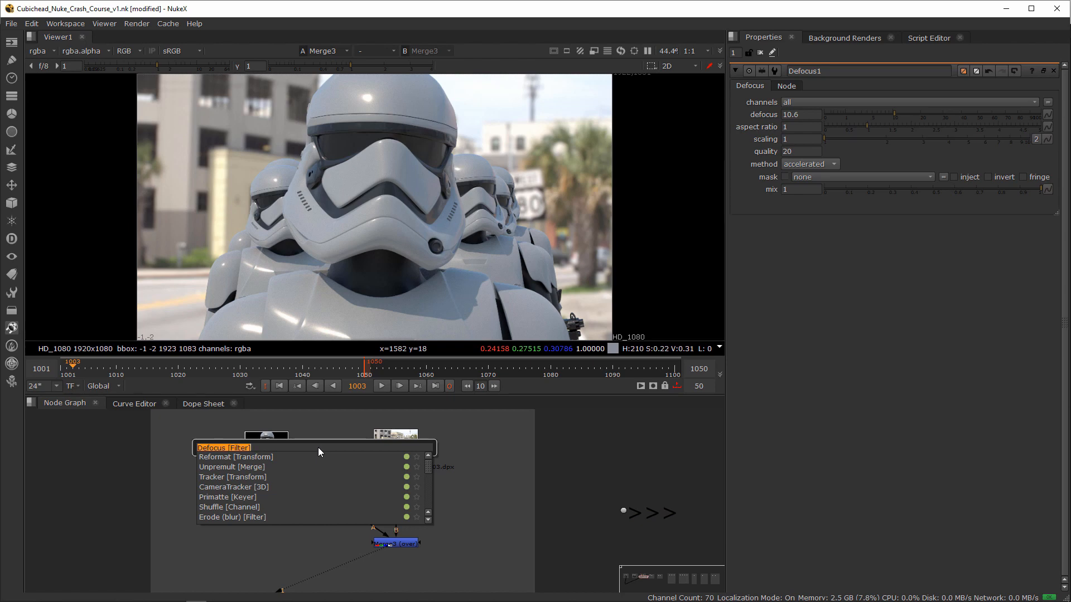
pyautogui.write('reti')
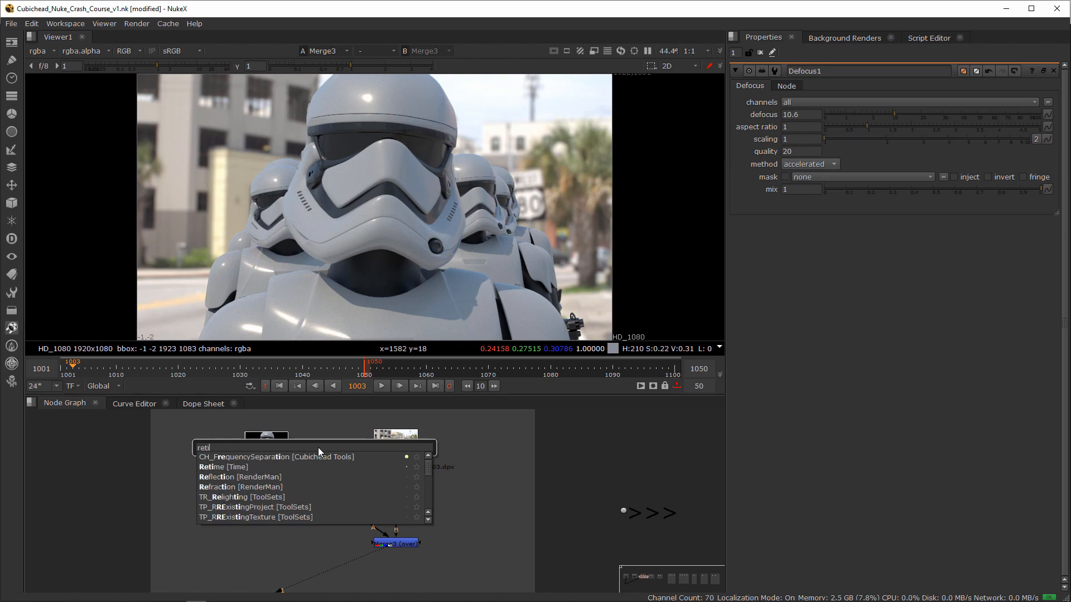
pyautogui.click(232, 467)
pyautogui.moveTo(273, 491); pyautogui.dragTo(279, 546)
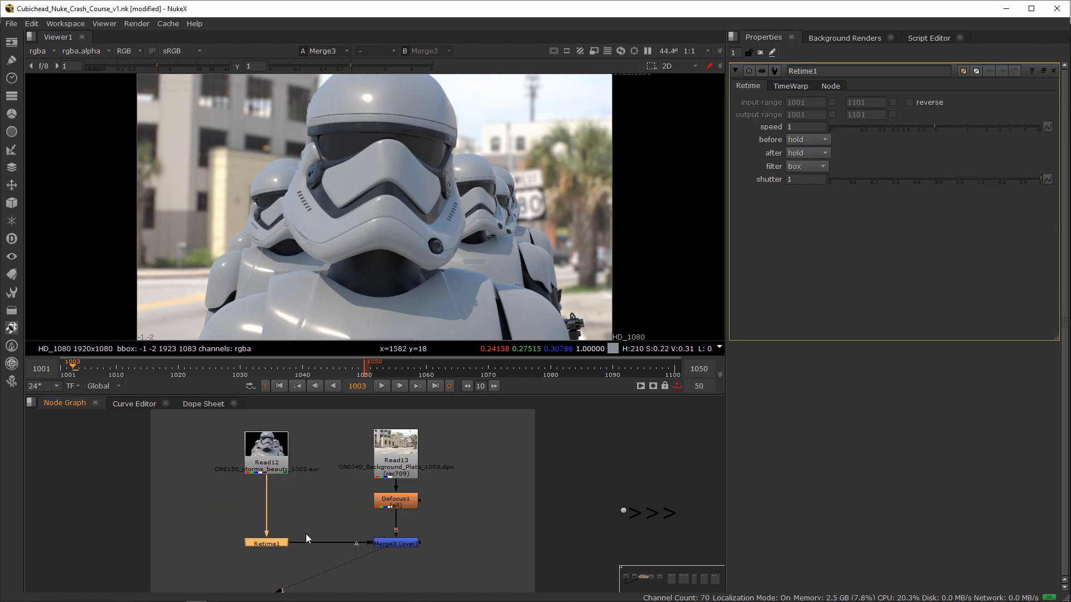
# Step: Set the Retime speed to 0.5
pyautogui.doubleClick(806, 127)
pyautogui.write('.5')
pyautogui.press('Return')
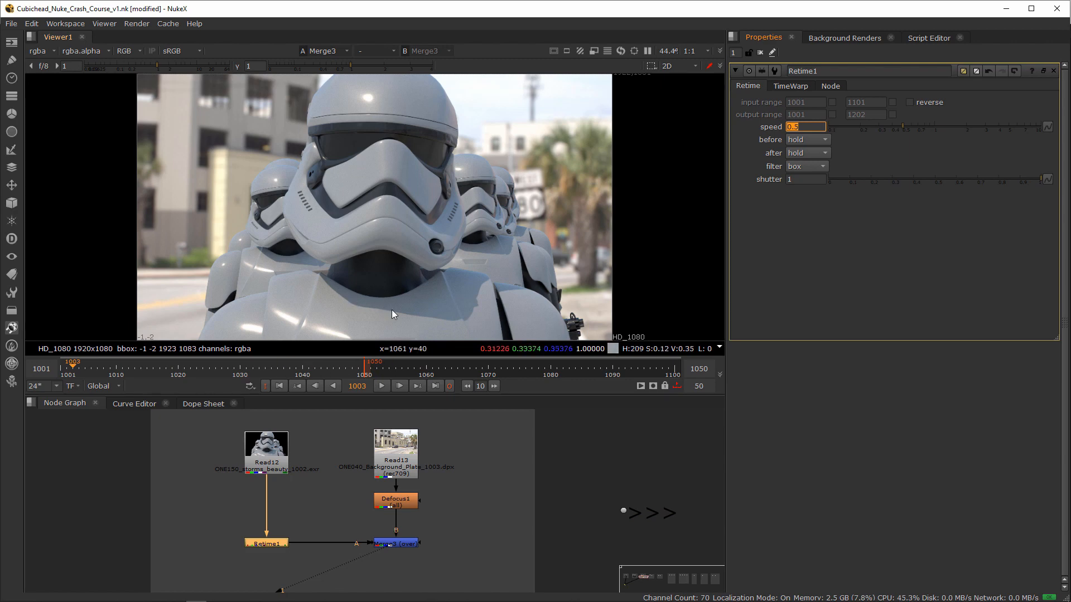
# Step: Play the retimed composite forwards and backwards, stop playback, and remove the stray Copy node
pyautogui.press('l')
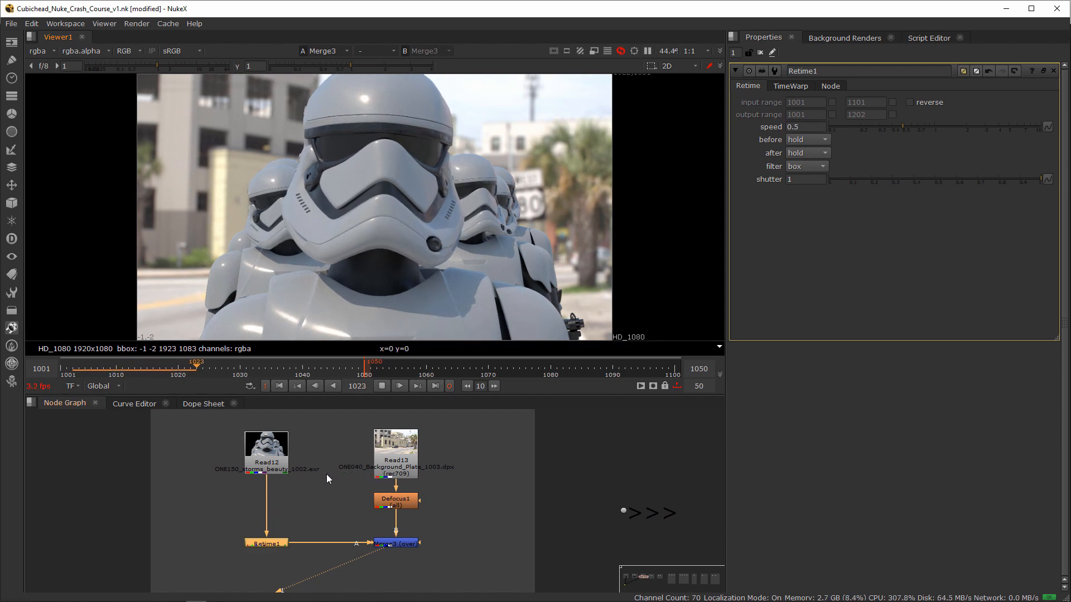
pyautogui.press('k')
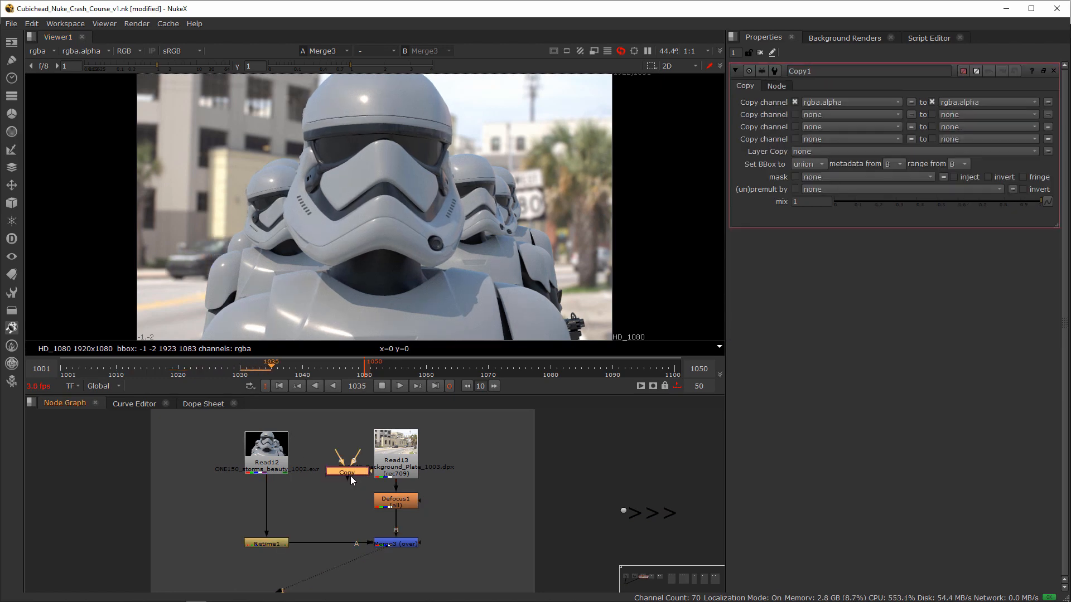
pyautogui.press('Delete')
pyautogui.press('k')
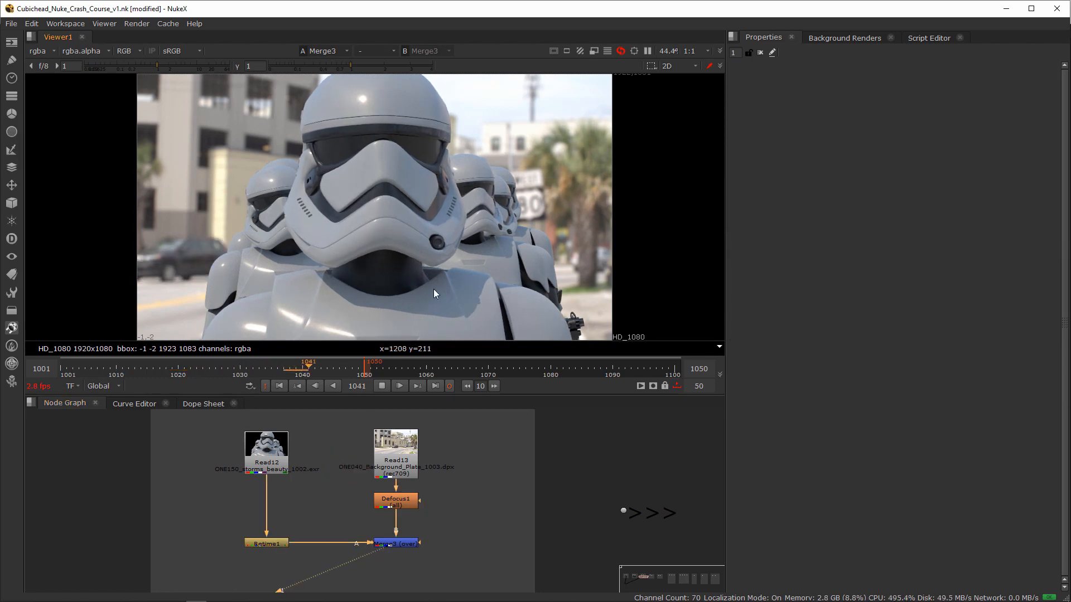
pyautogui.press('j')
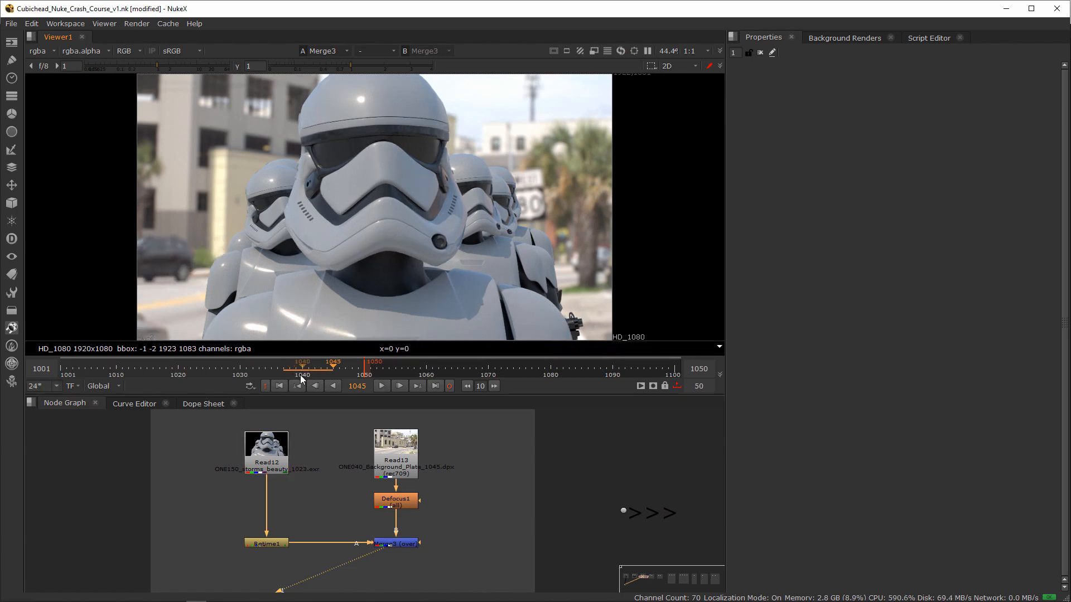
pyautogui.press('l')
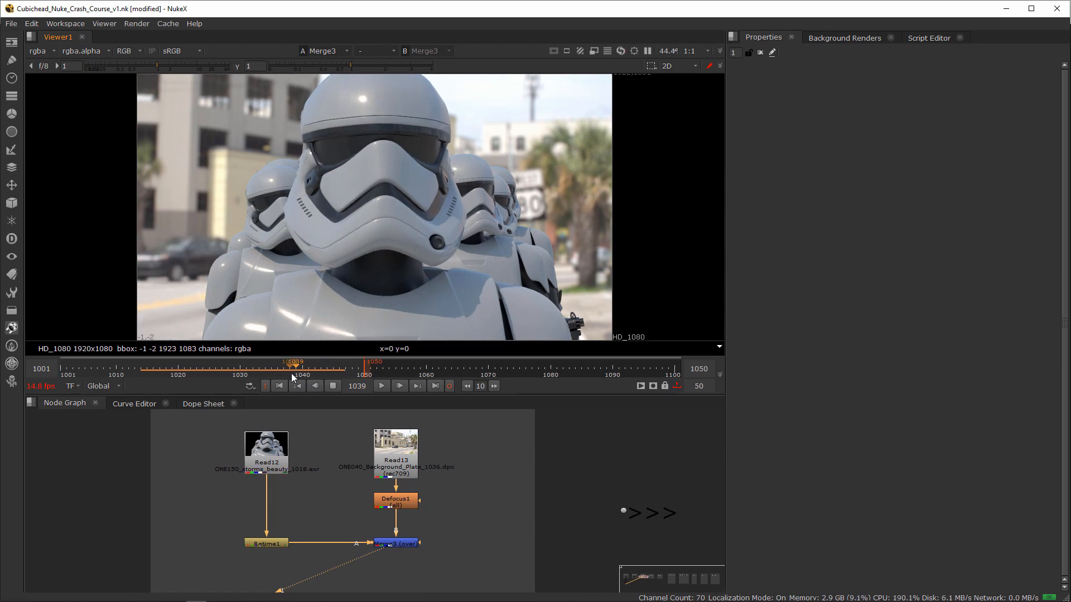
pyautogui.press('k')
# Step: Reopen the Retime node's properties and review its filter options, keeping box
pyautogui.doubleClick(267, 542)
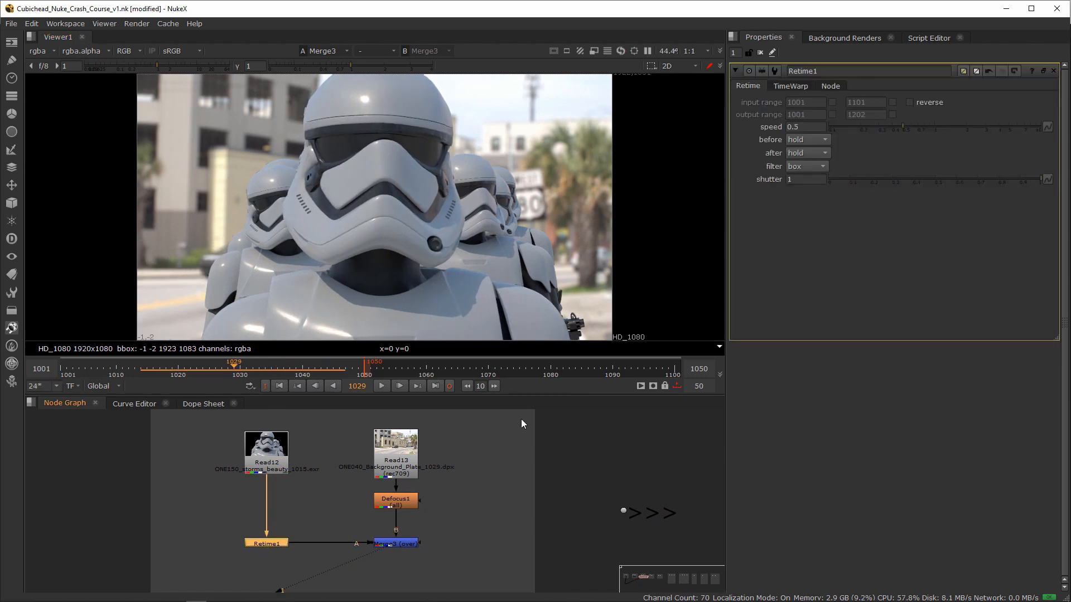
pyautogui.click(808, 167)
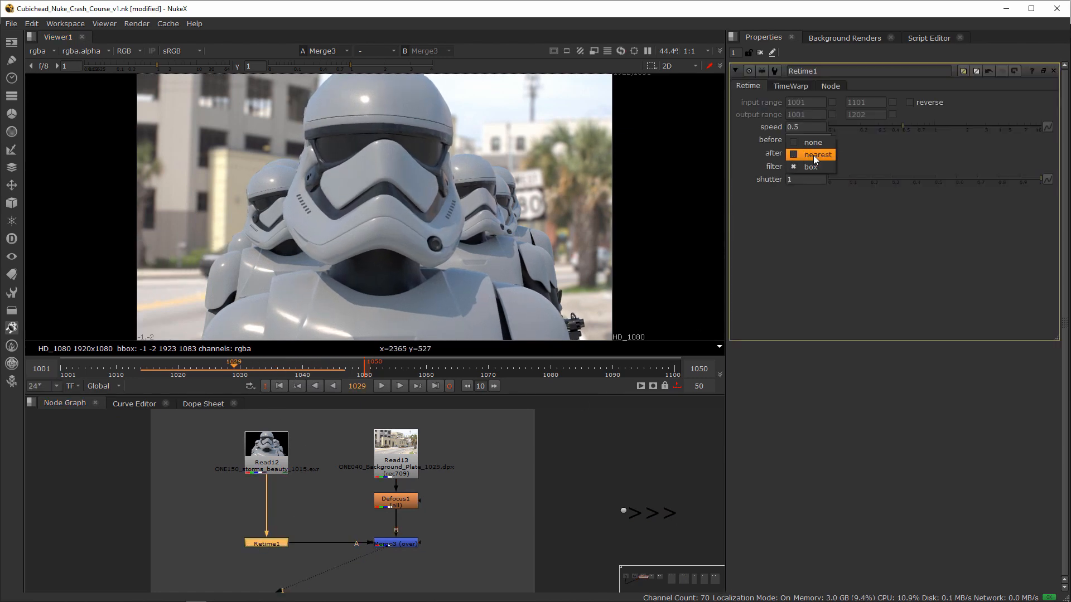
pyautogui.click(821, 168)
pyautogui.moveTo(296, 526); pyautogui.dragTo(208, 563)
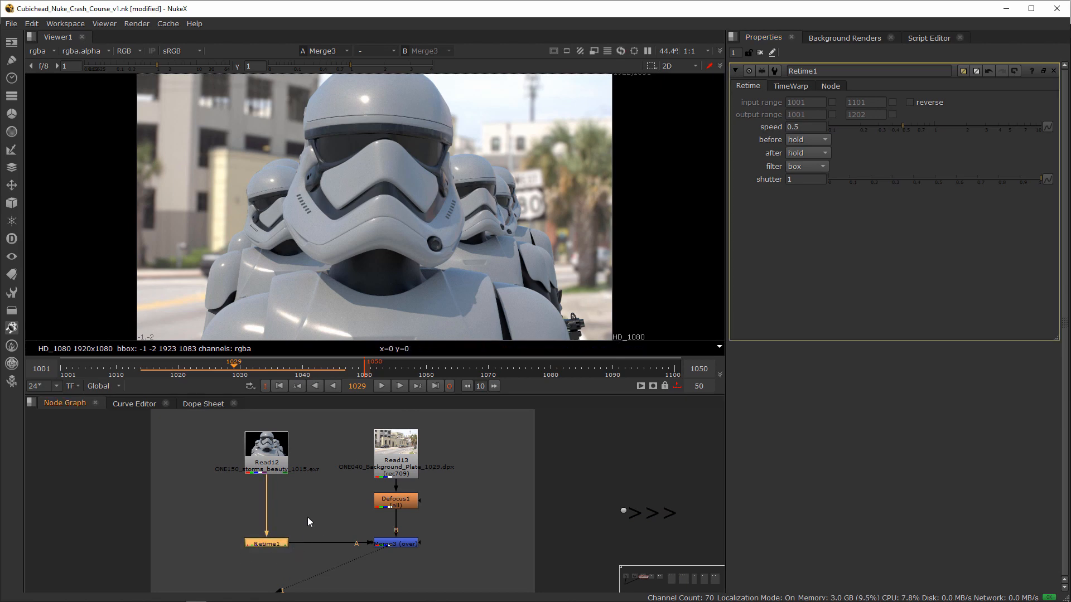
# Step: Search the node list for Kronos and dismiss the search without adding it
pyautogui.click(323, 491)
pyautogui.press('Tab')
pyautogui.write('krono')
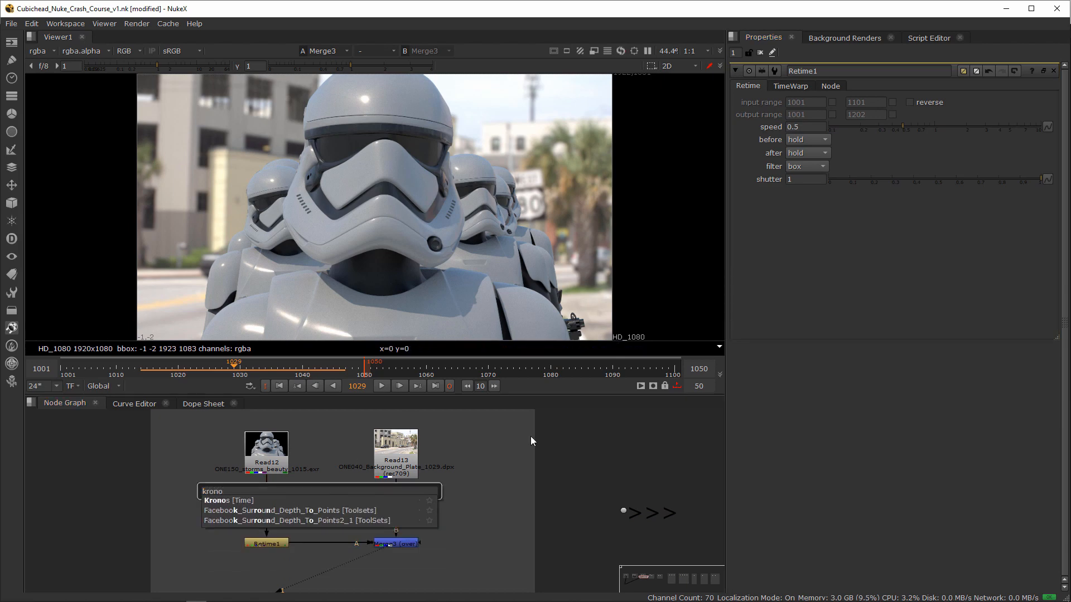
pyautogui.press('Escape')
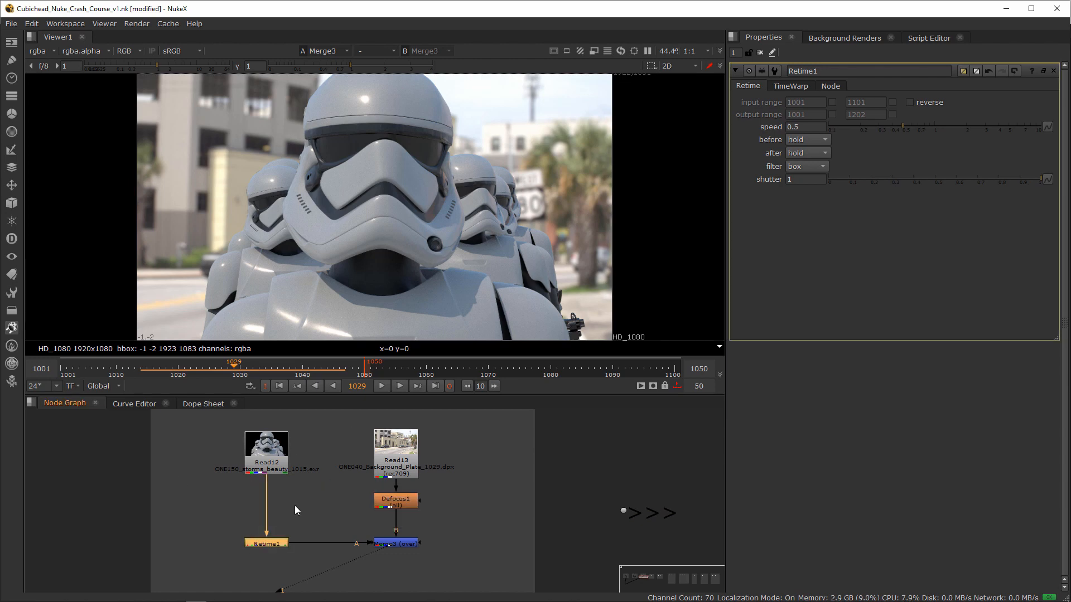
# Step: Nudge the Defocus node down slightly and set its defocus amount to 16
pyautogui.moveTo(404, 497); pyautogui.dragTo(408, 503)
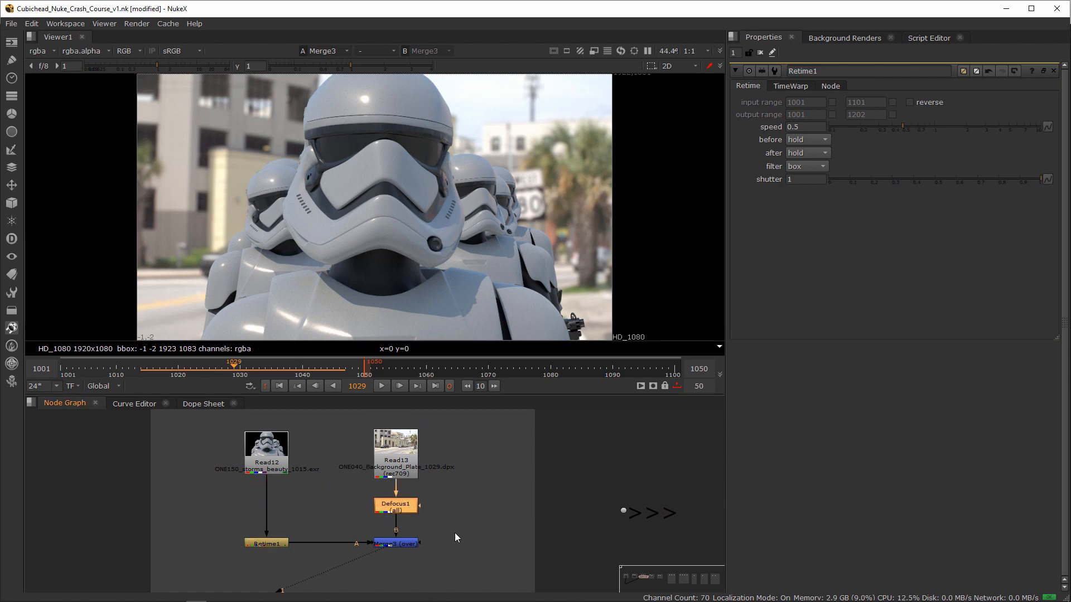
pyautogui.moveTo(472, 562); pyautogui.dragTo(399, 538)
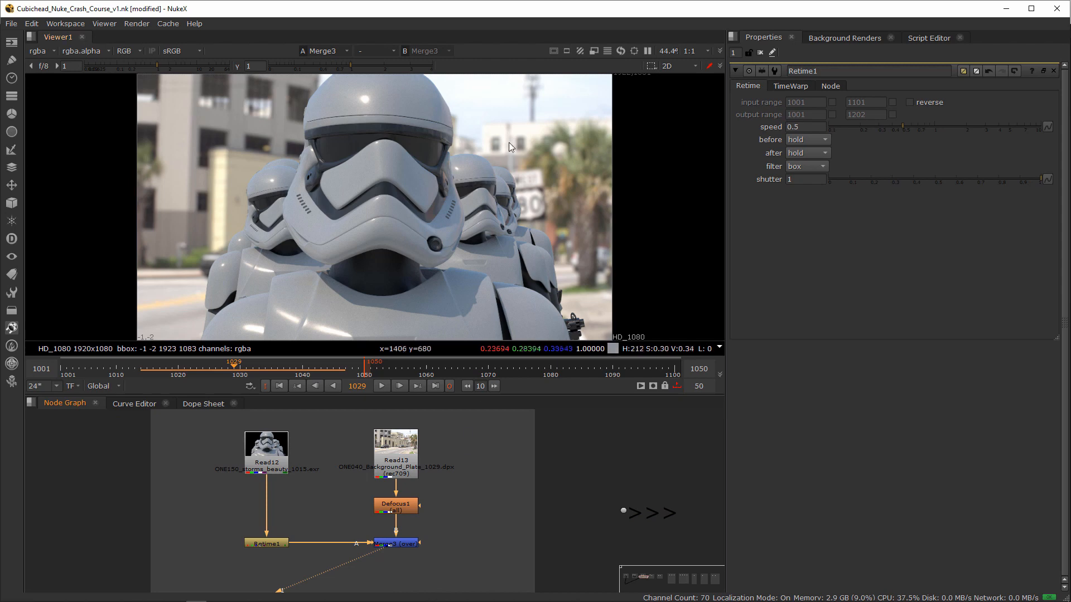
pyautogui.scroll(5, 519, 146)
pyautogui.scroll(-3, 411, 203)
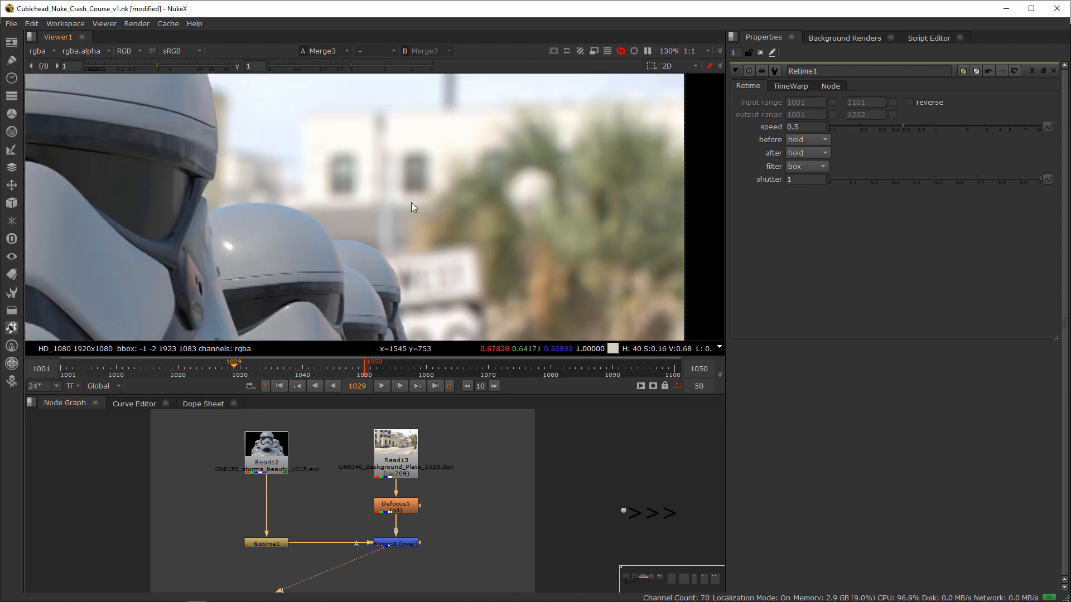
pyautogui.click(408, 512)
pyautogui.doubleClick(398, 513)
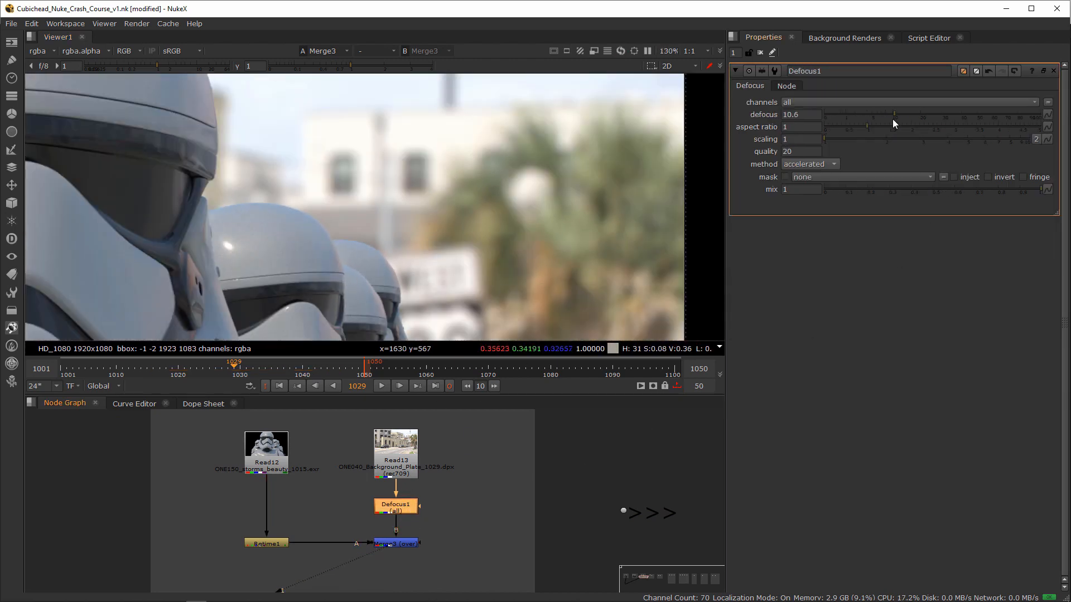
pyautogui.moveTo(892, 115); pyautogui.dragTo(910, 115)
pyautogui.scroll(-1, 515, 187)
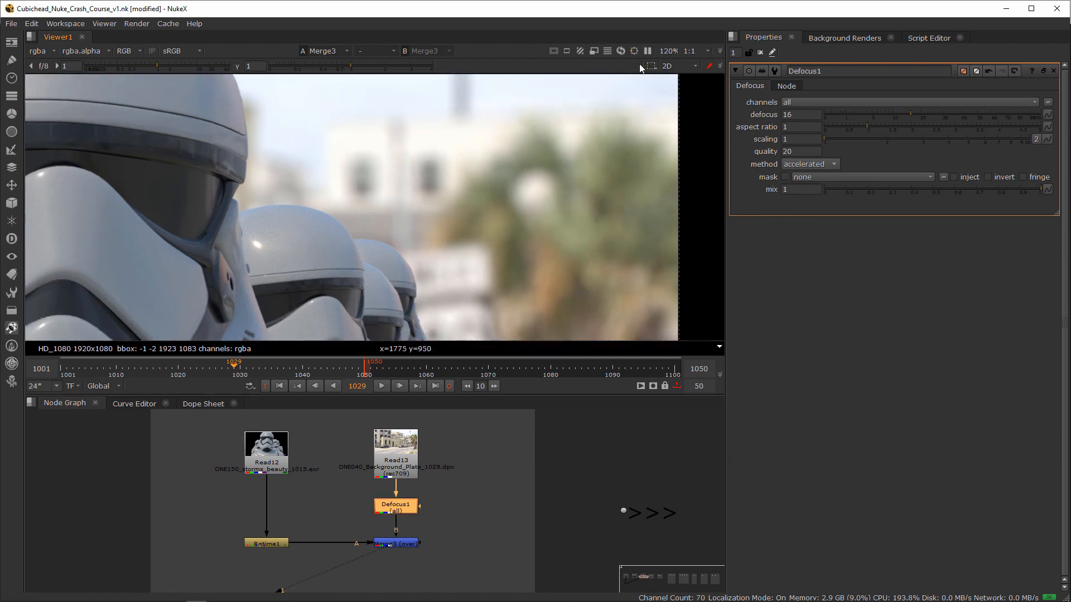
# Step: Open the viewer's downscale ratio choices
pyautogui.click(694, 50)
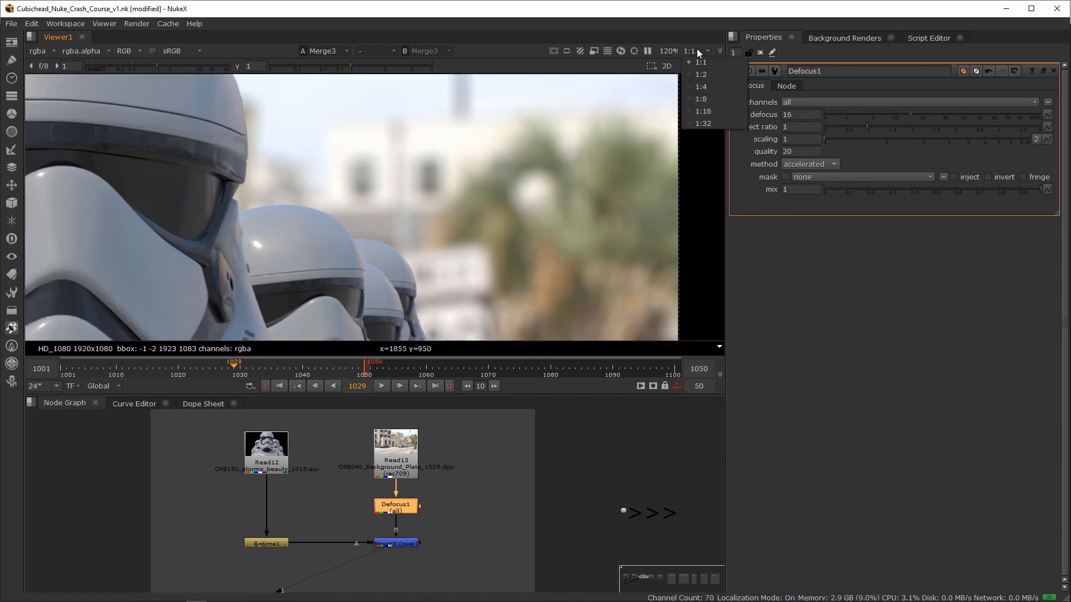
# Step: Restrict the viewer to a region of interest around the front trooper's face, and turn the region off again
pyautogui.click(648, 51)
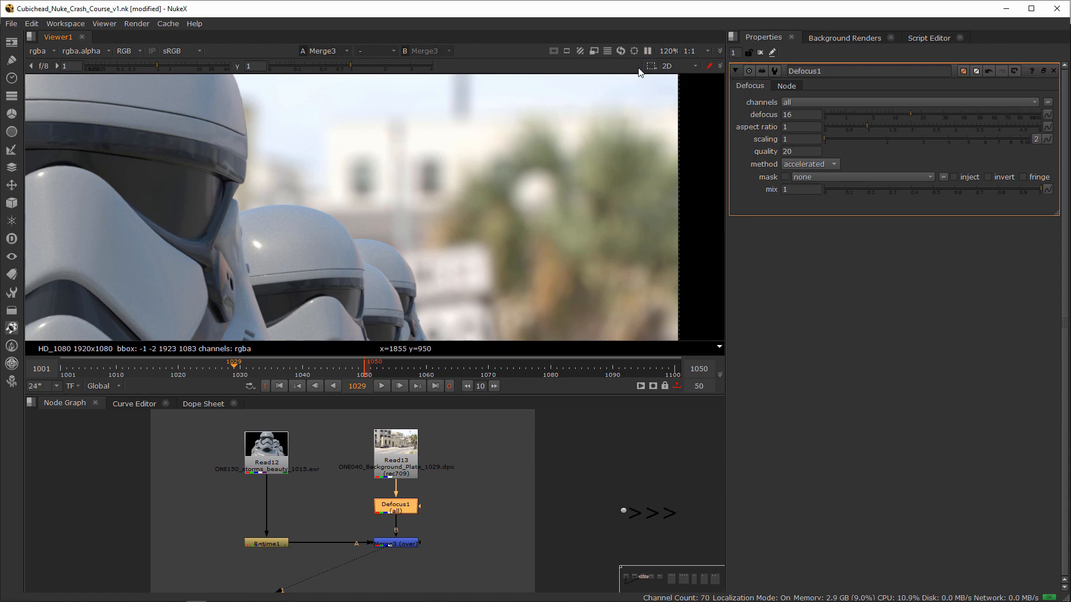
pyautogui.click(634, 51)
pyautogui.scroll(-5, 529, 223)
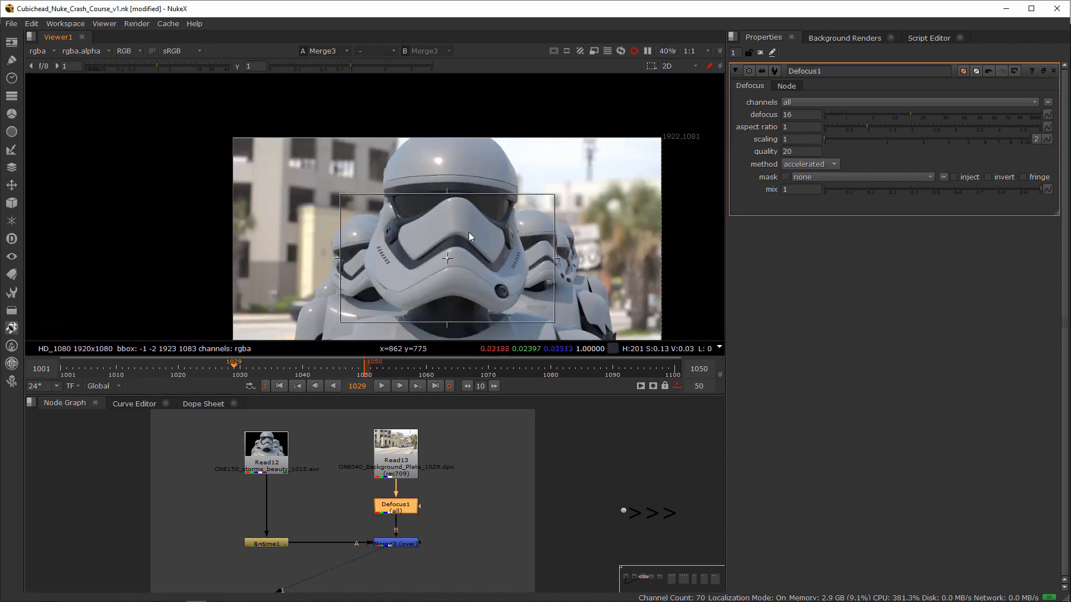
pyautogui.click(634, 51)
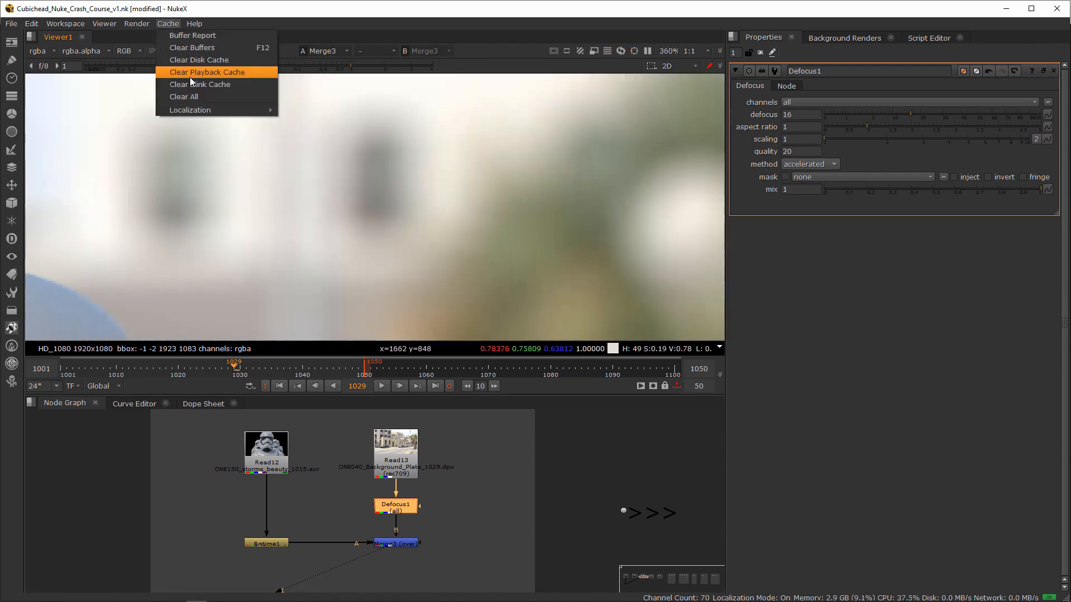
# Step: Clear all caches and raise the Defocus1 node's defocus amount to 80
pyautogui.click(199, 96)
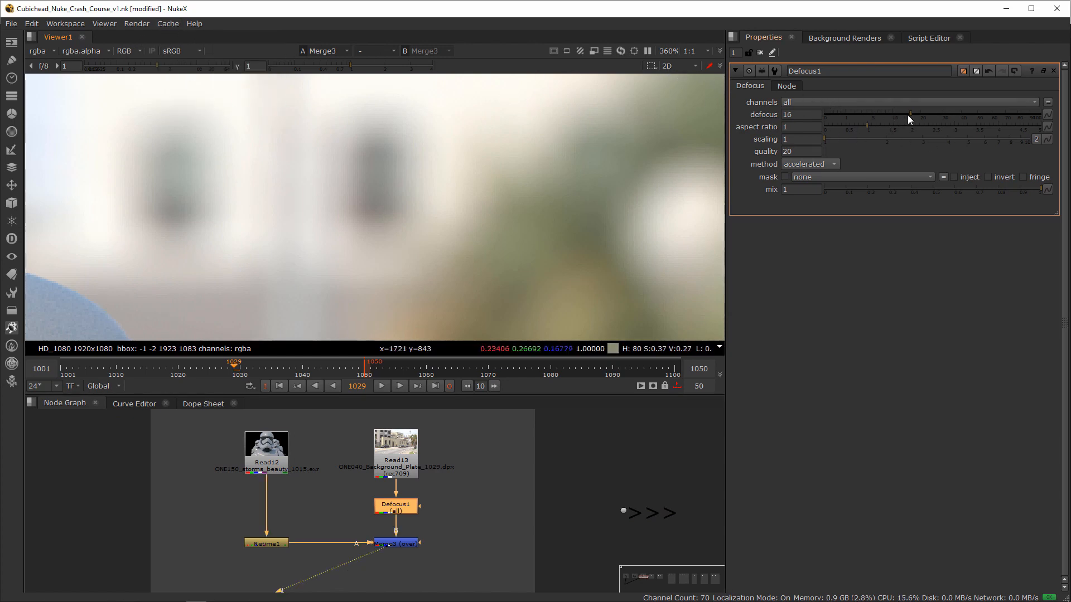
pyautogui.moveTo(910, 115); pyautogui.dragTo(994, 114)
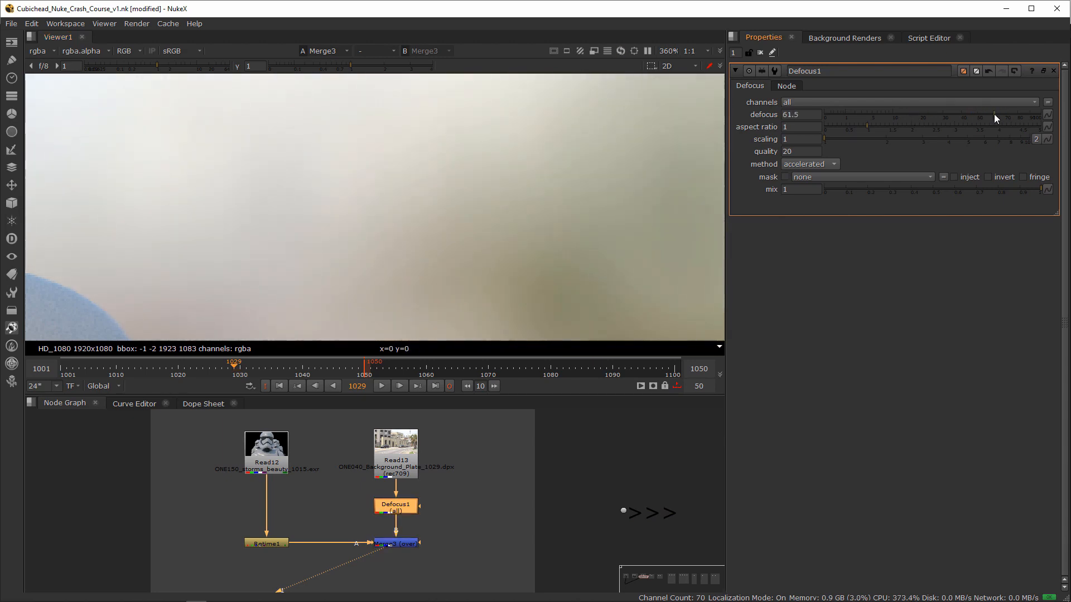
pyautogui.scroll(-6, 485, 243)
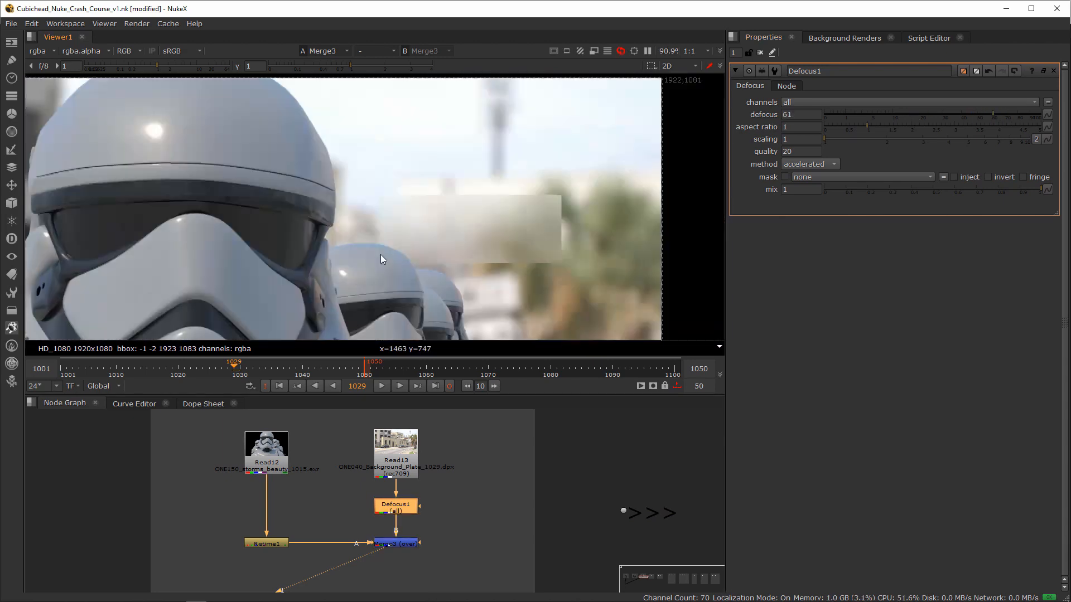
pyautogui.scroll(5, 522, 138)
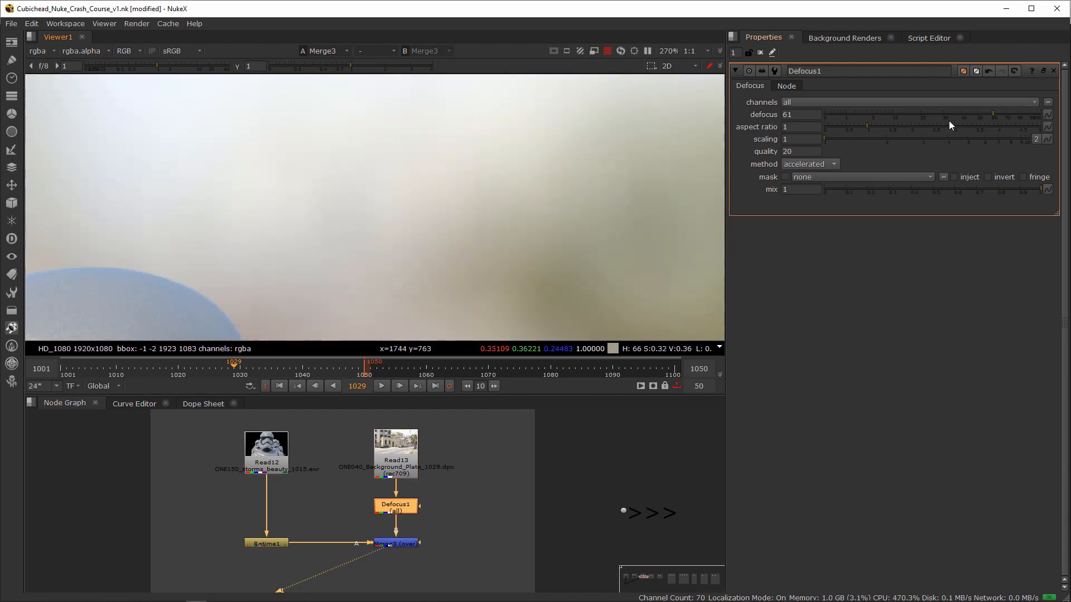
pyautogui.moveTo(949, 118); pyautogui.dragTo(1019, 118)
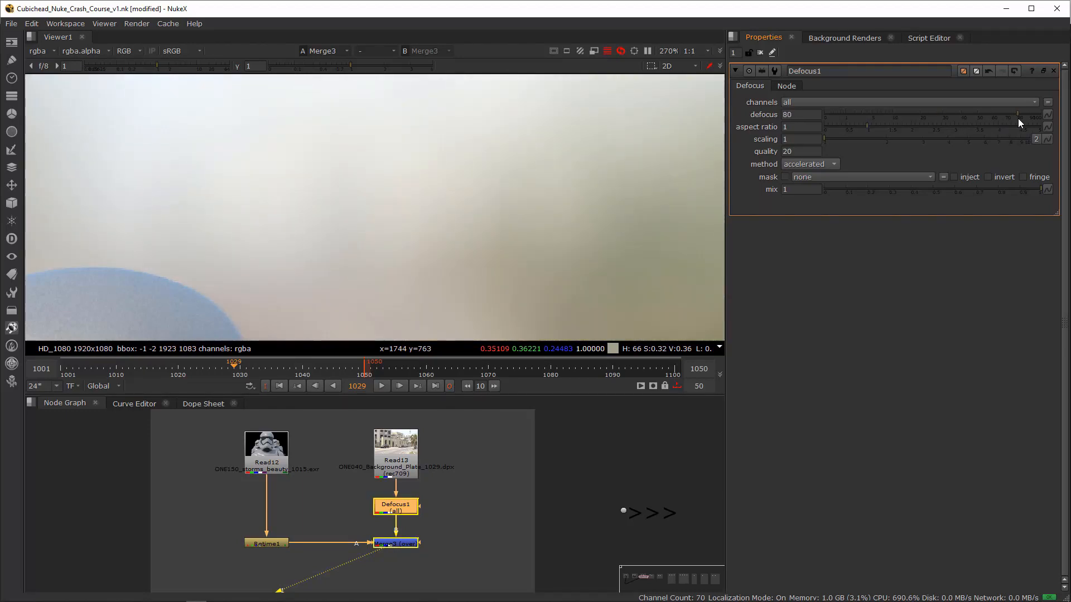
pyautogui.scroll(-1, 441, 254)
pyautogui.moveTo(403, 241); pyautogui.dragTo(512, 236, button='middle')
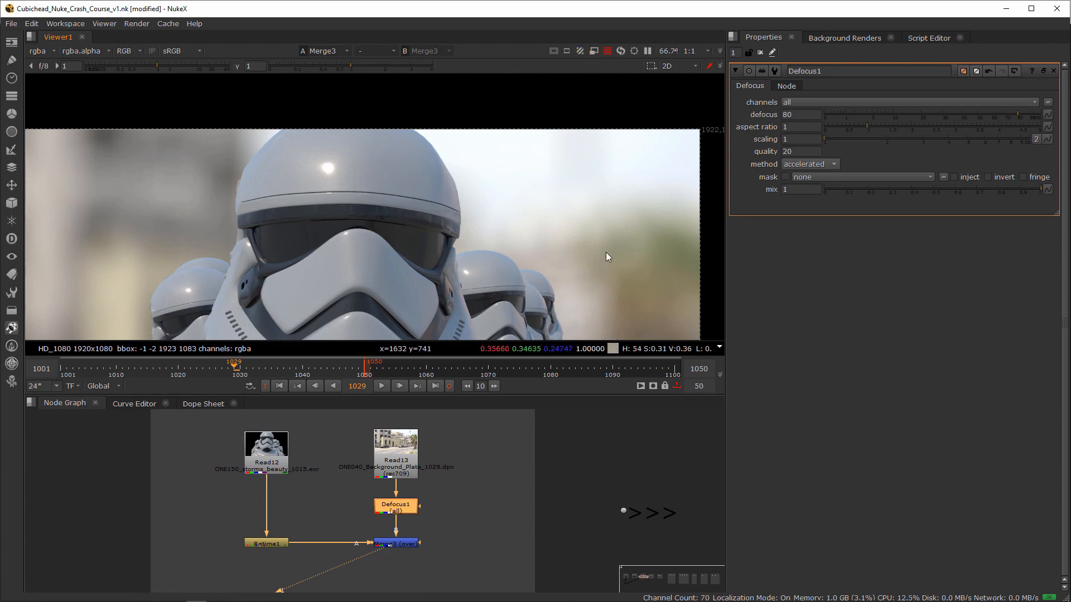
# Step: Clear every cache again while viewing the defocused background beside the front helmet
pyautogui.scroll(5, 605, 253)
pyautogui.scroll(5, 616, 235)
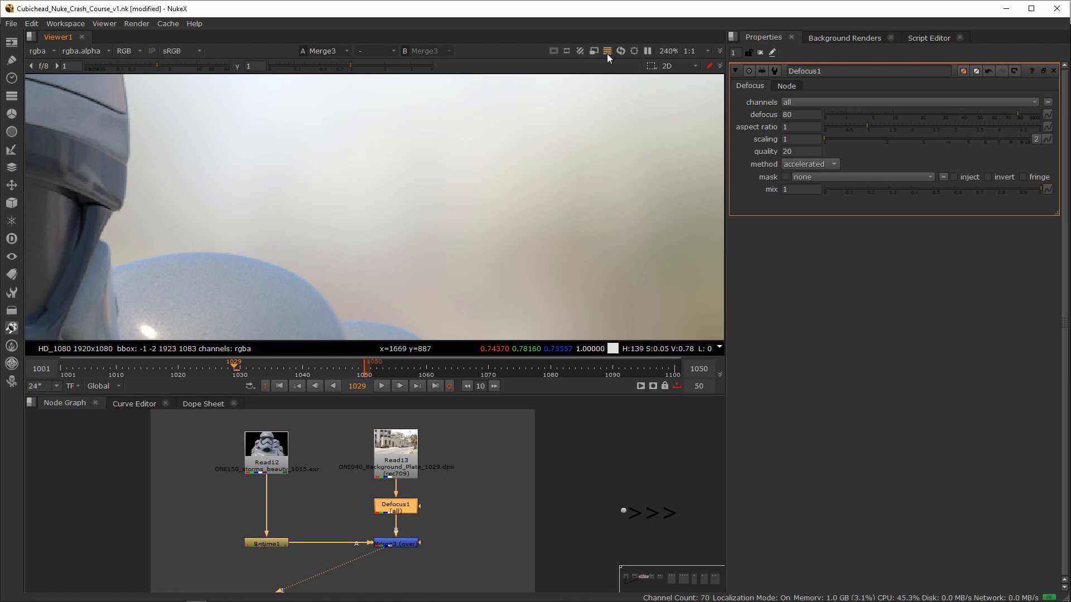
pyautogui.click(168, 24)
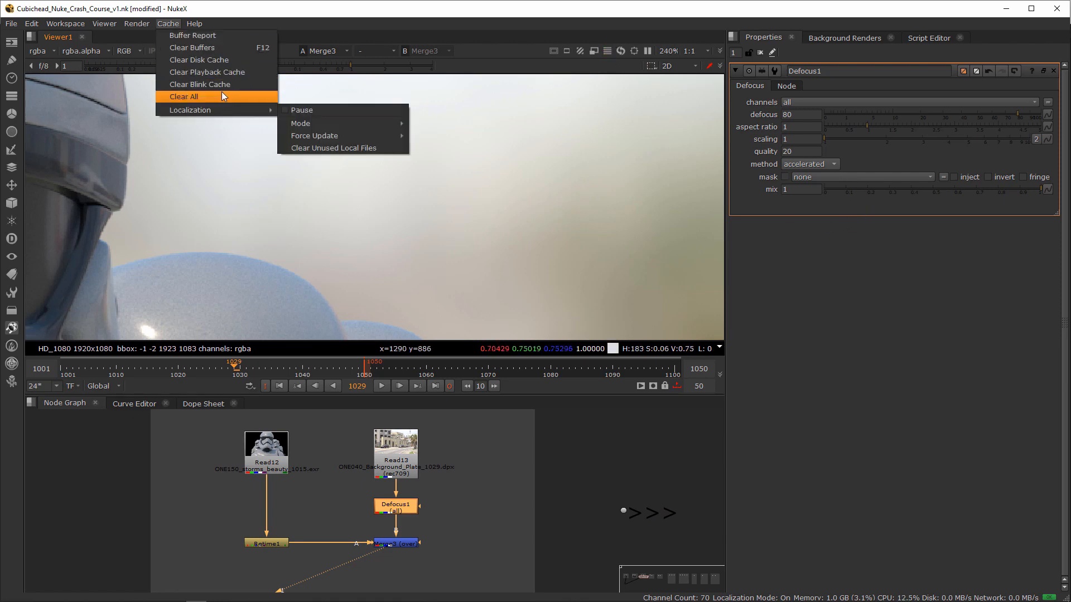
pyautogui.click(223, 94)
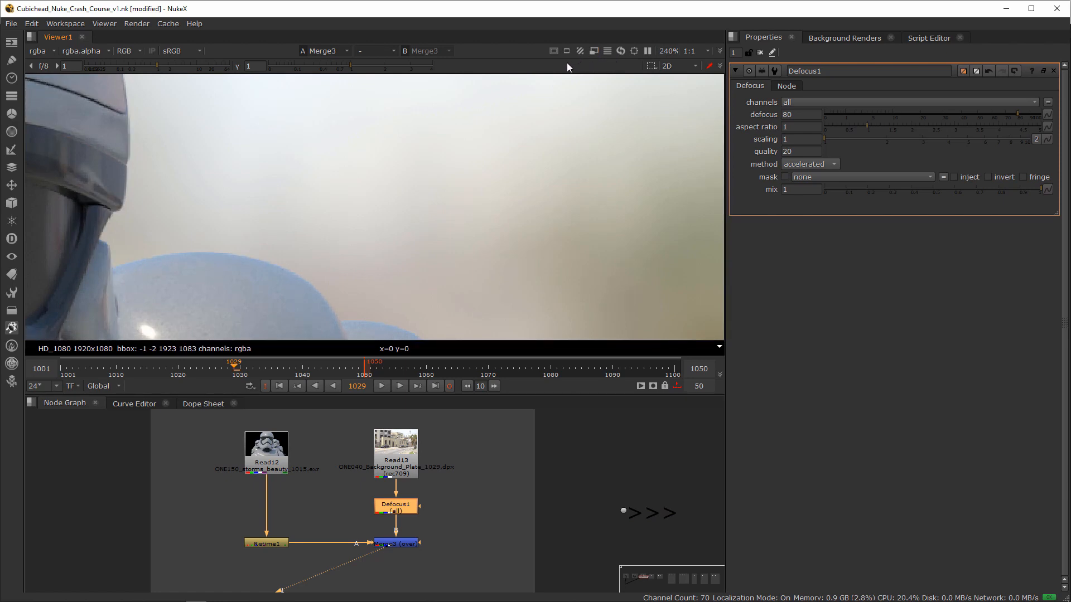
# Step: Check the composite with the viewer's exposure warning overlay, and set it back to no warnings
pyautogui.scroll(-5, 394, 146)
pyautogui.click(580, 51)
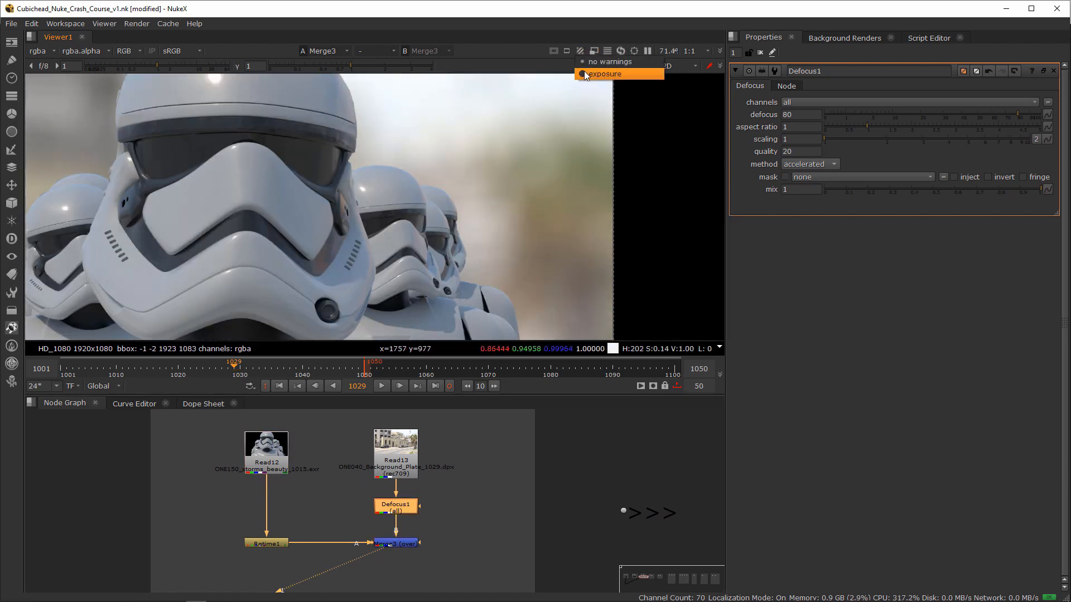
pyautogui.click(602, 73)
pyautogui.click(581, 51)
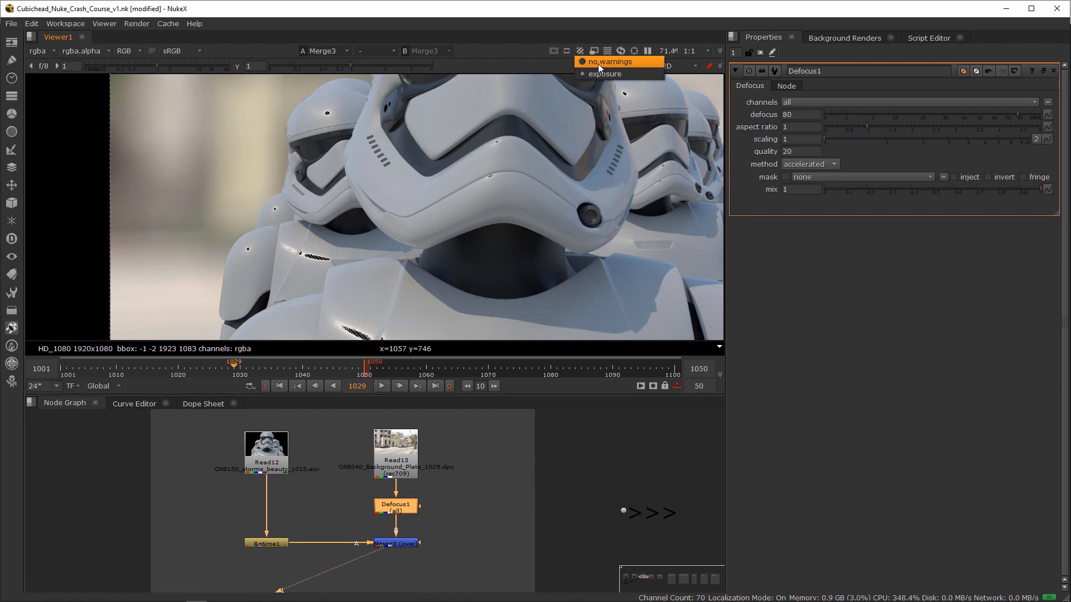
pyautogui.click(598, 63)
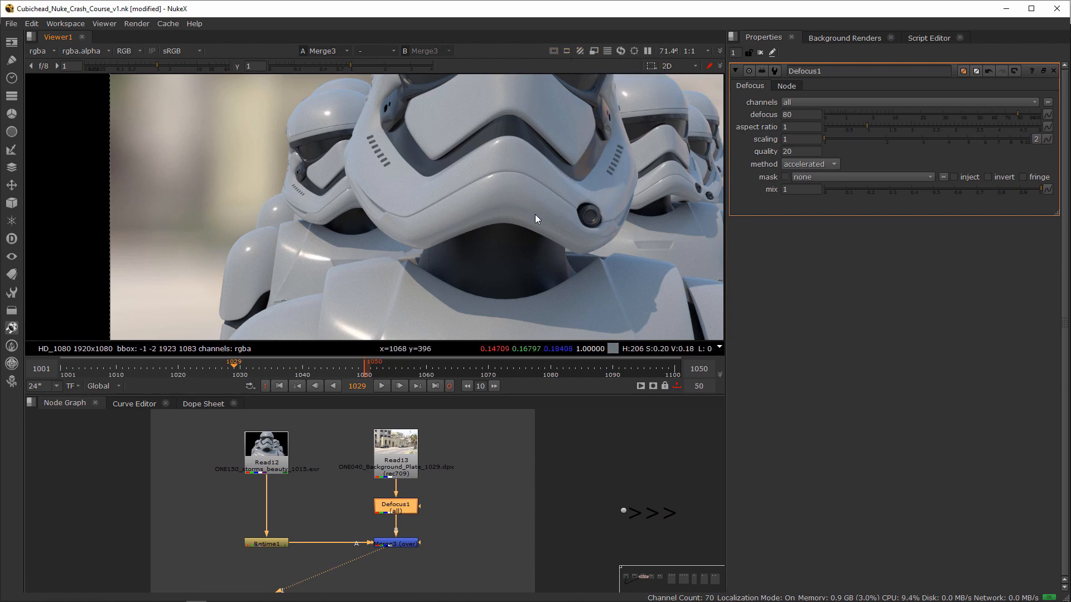
# Step: Connect the Read13 background plate to viewer input 1 and the Merge3 composite to viewer input 2
pyautogui.press('f')
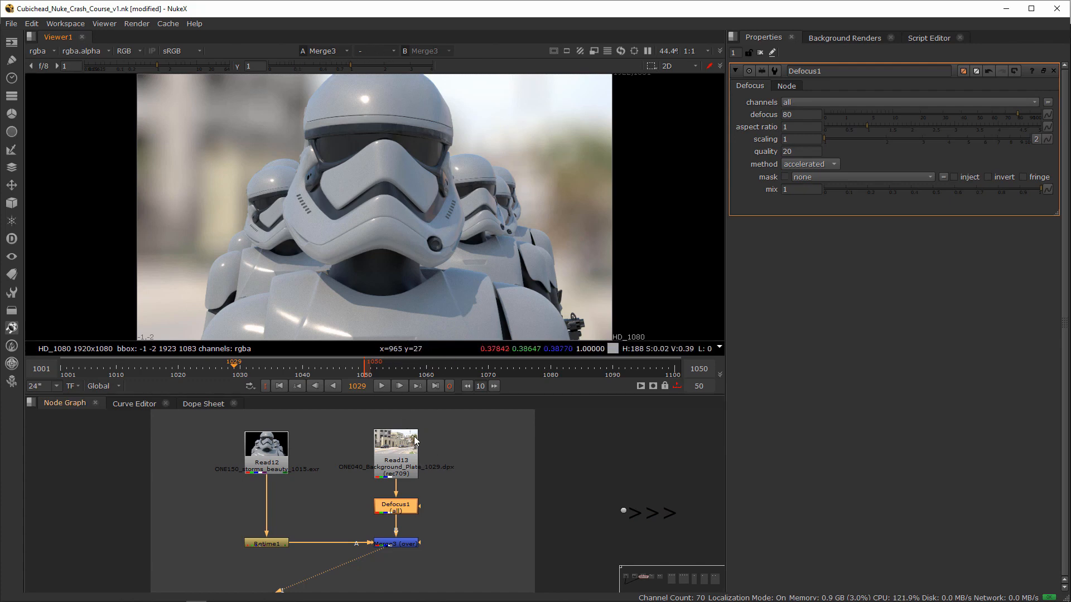
pyautogui.click(417, 476)
pyautogui.press('1')
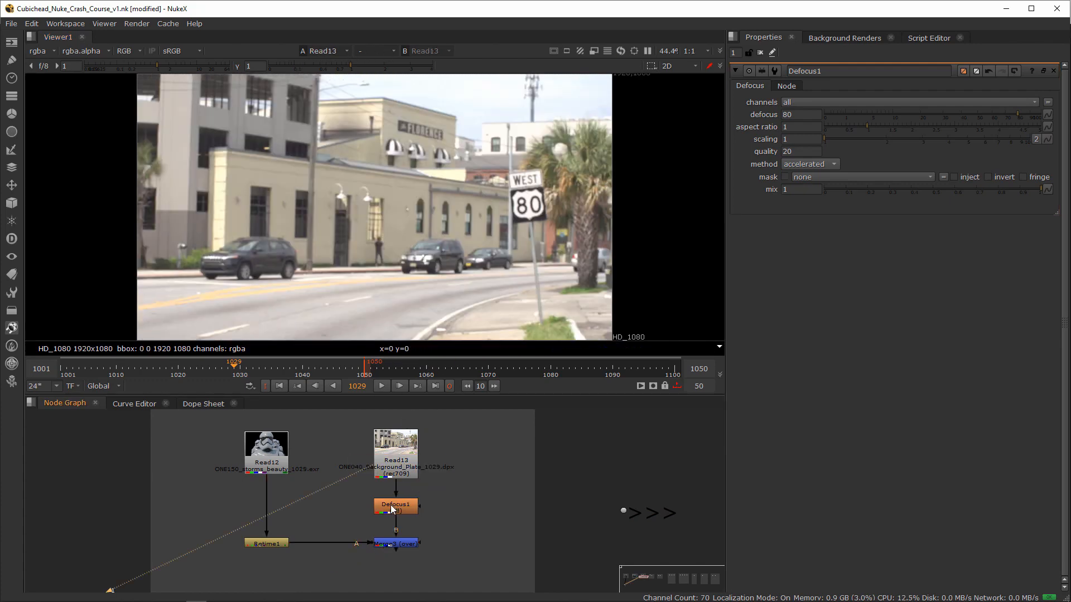
pyautogui.click(395, 544)
pyautogui.press('2')
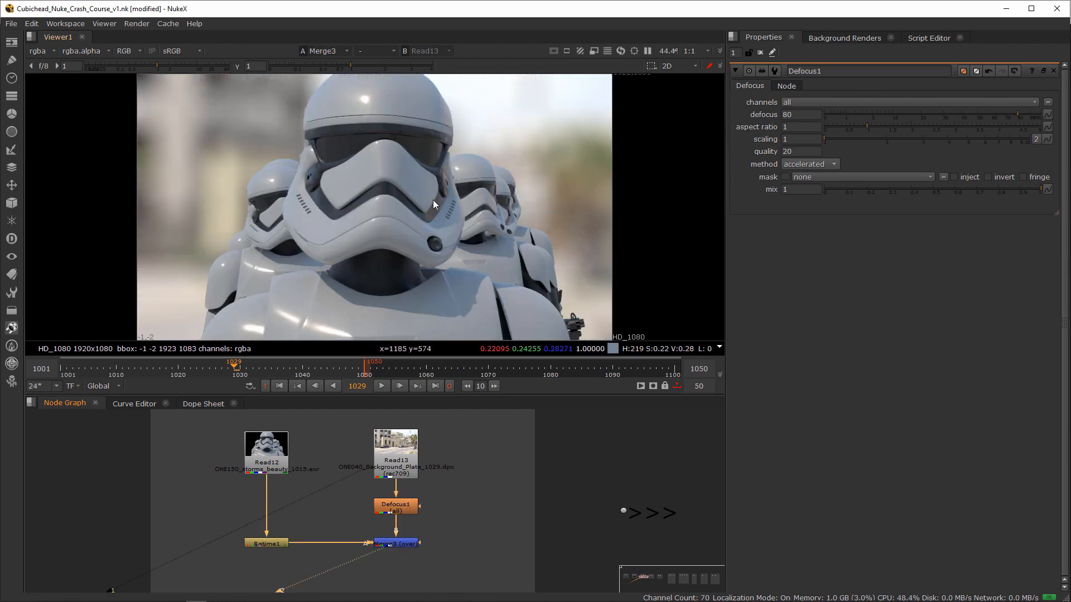
# Step: Compare Merge3 with Read13 using a viewer wipe in under mode, moving the divider across the front helmet, and turn the wipe off
pyautogui.press('w')
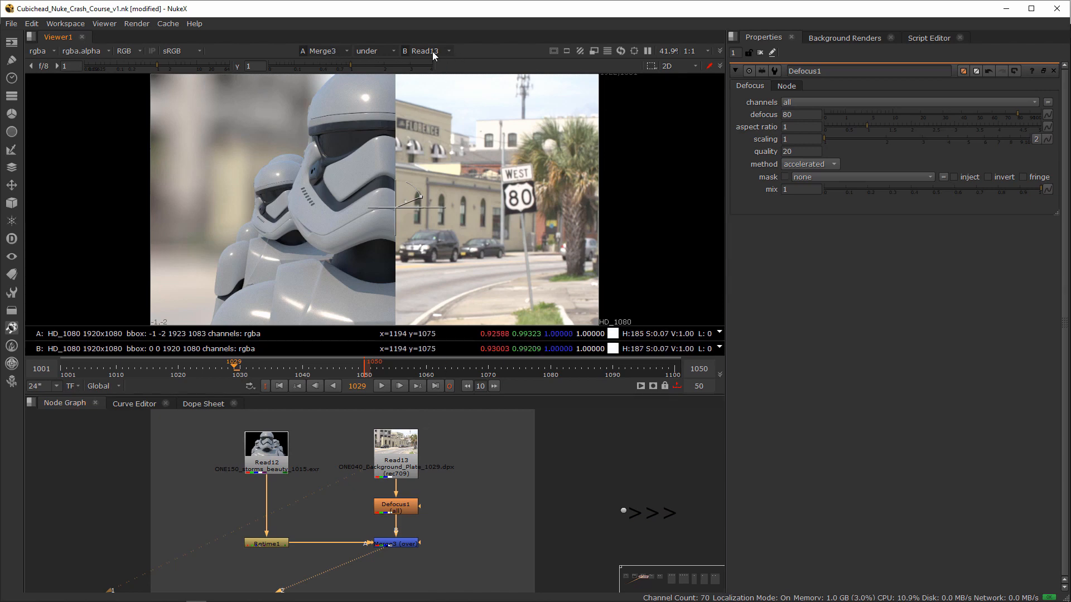
pyautogui.click(370, 50)
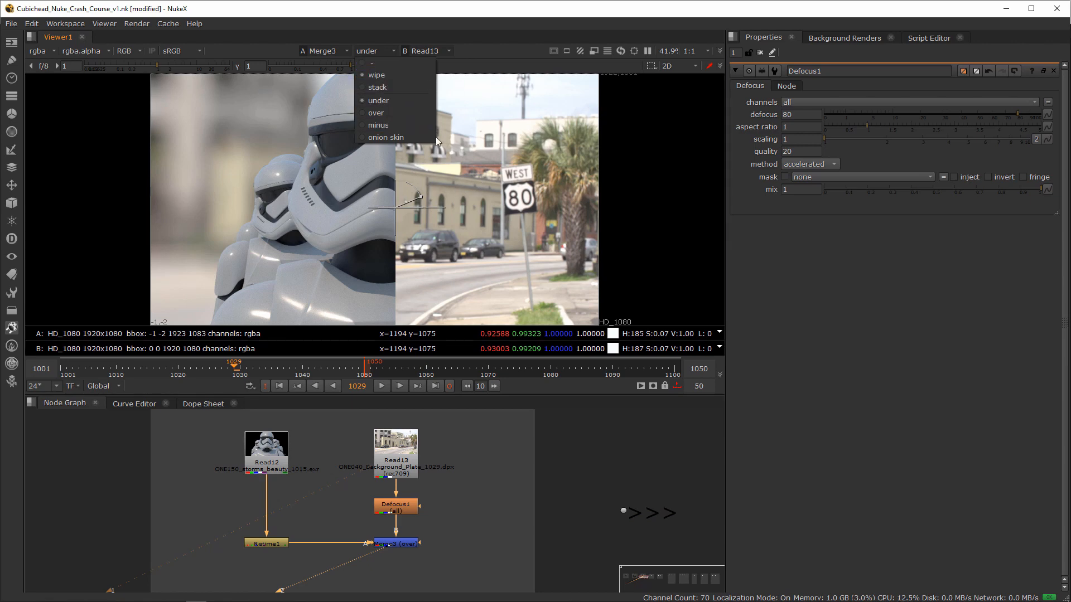
pyautogui.click(377, 101)
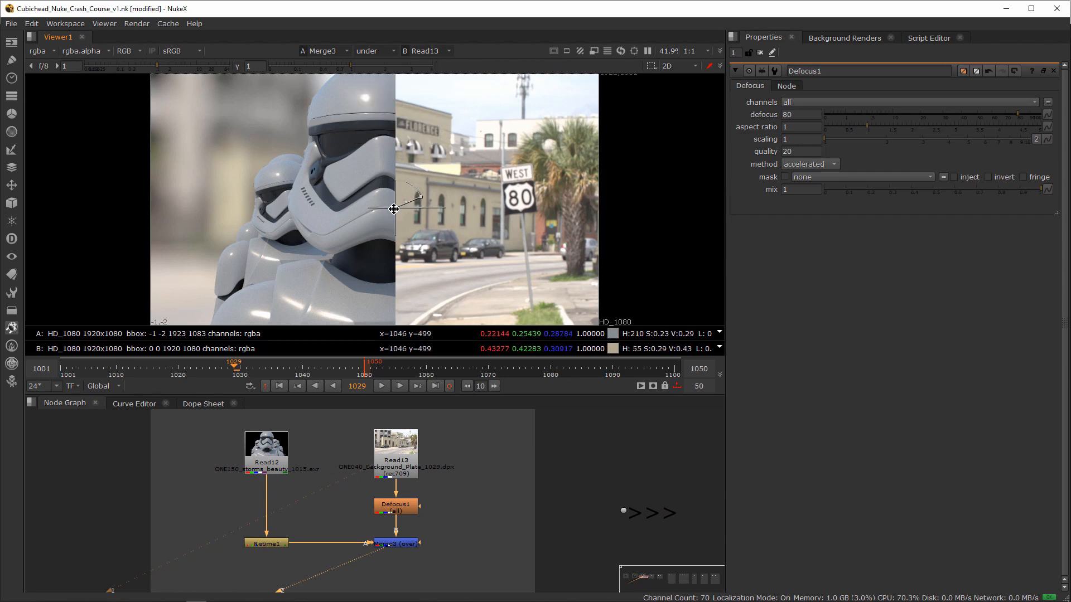
pyautogui.moveTo(393, 208); pyautogui.dragTo(430, 204)
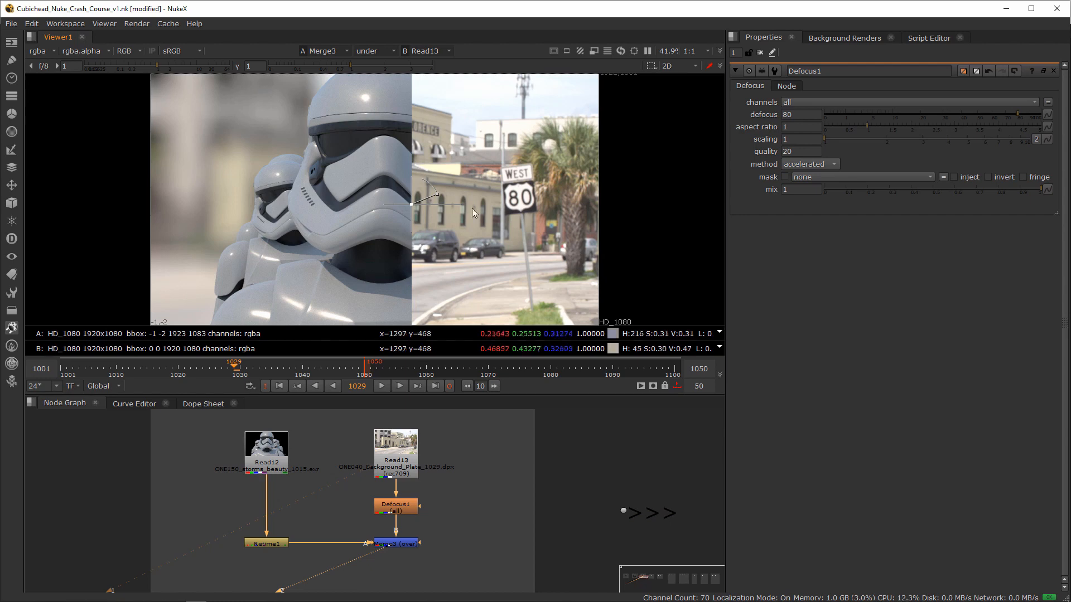
pyautogui.moveTo(411, 204); pyautogui.dragTo(385, 211)
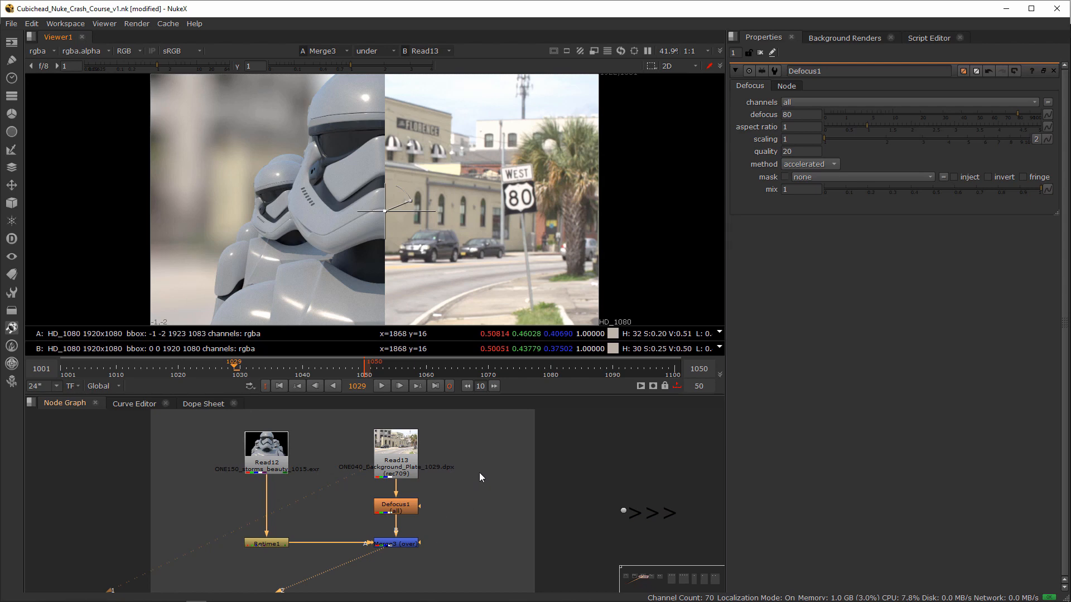
pyautogui.moveTo(432, 529); pyautogui.dragTo(386, 553)
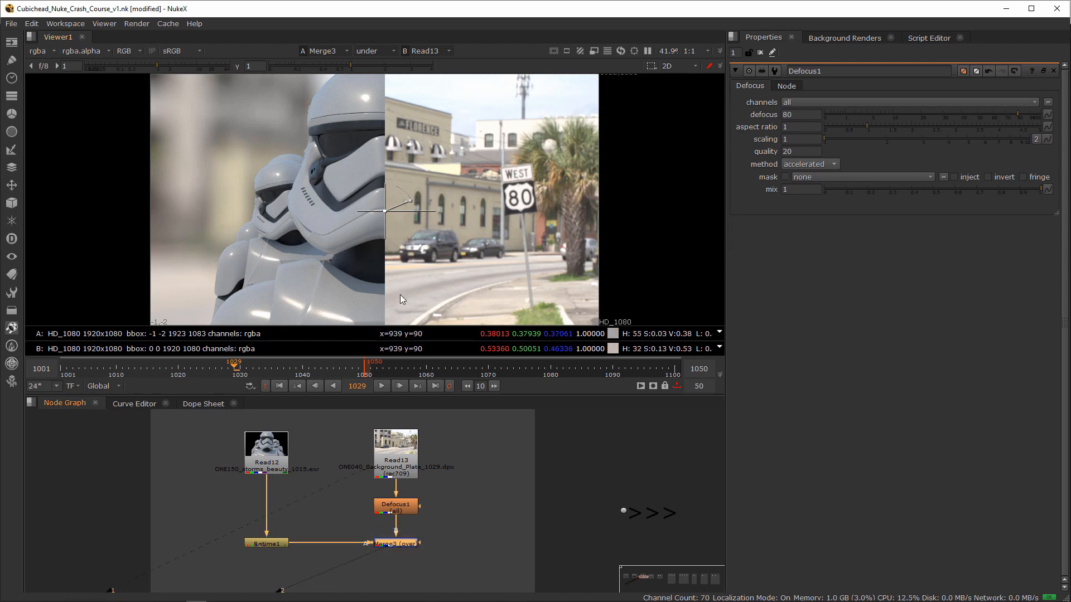
pyautogui.press('w')
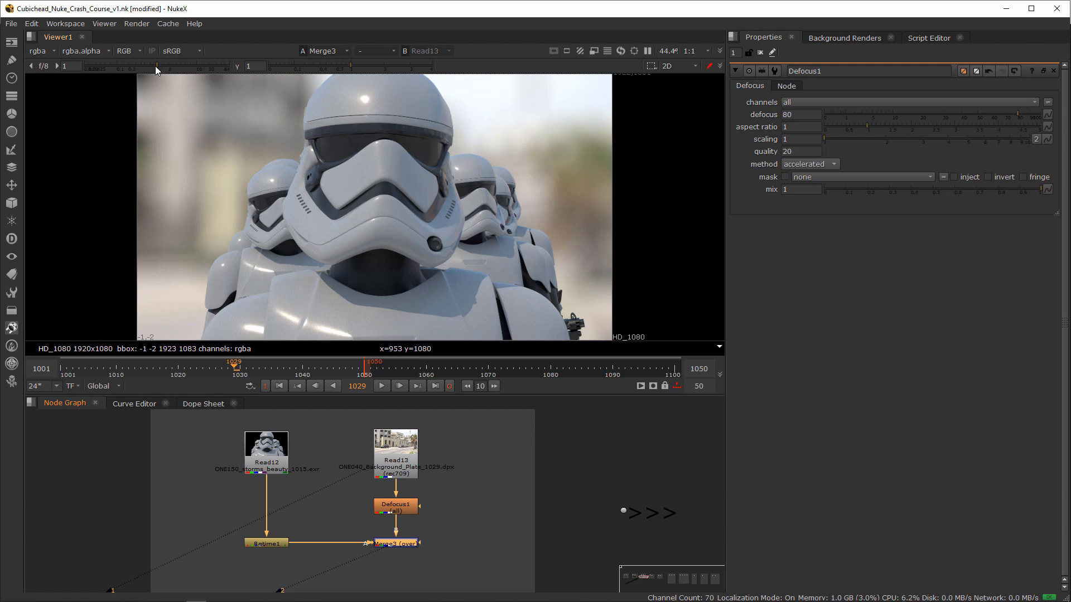
# Step: Try out the viewer's exposure controls: raise the gain to 4.2, lower the gamma, lower the gain, and reset each to 1
pyautogui.moveTo(155, 65); pyautogui.dragTo(188, 72)
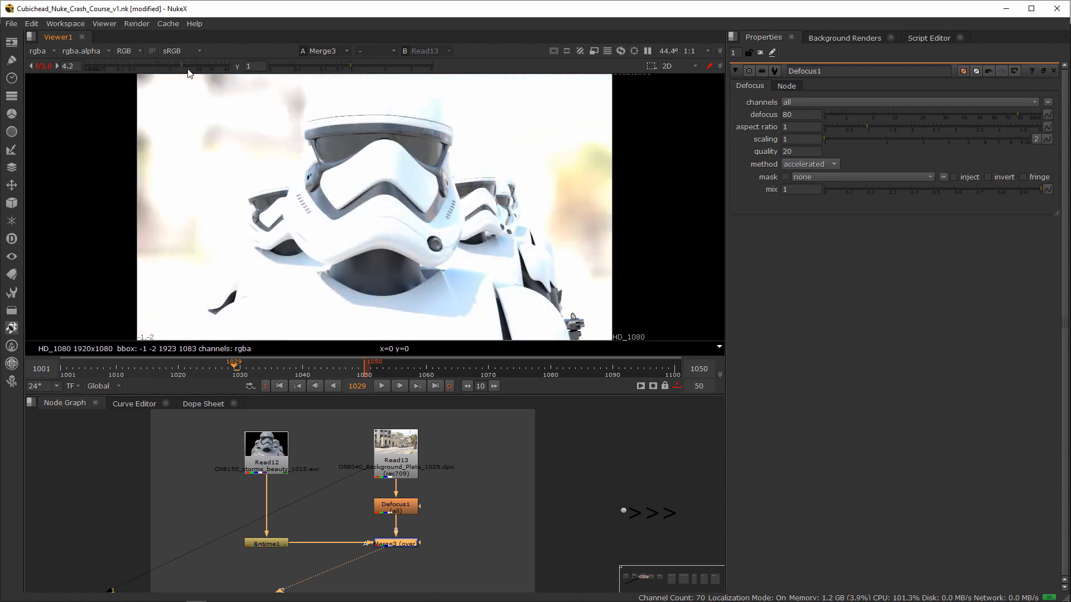
pyautogui.keyDown('ctrl'); pyautogui.click(187, 69); pyautogui.keyUp('ctrl')
pyautogui.moveTo(357, 66); pyautogui.dragTo(304, 72)
pyautogui.keyDown('ctrl'); pyautogui.click(323, 68); pyautogui.keyUp('ctrl')
pyautogui.moveTo(135, 69)
pyautogui.mouseDown()
pyautogui.moveTo(146, 66)
pyautogui.moveTo(116, 68)
pyautogui.mouseUp()
pyautogui.keyDown('ctrl'); pyautogui.click(116, 68); pyautogui.keyUp('ctrl')
# Step: Inspect the dark areas at the armour's edge with the viewer gain raised to 7.5, and reset the gain to 1
pyautogui.scroll(10, 598, 283)
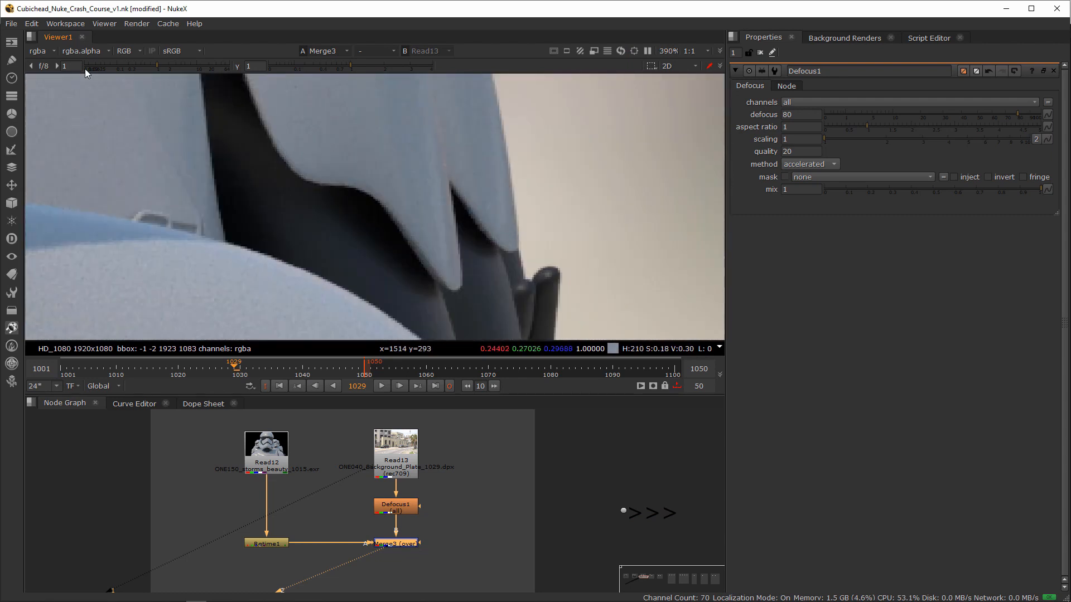
pyautogui.moveTo(157, 64); pyautogui.dragTo(192, 66)
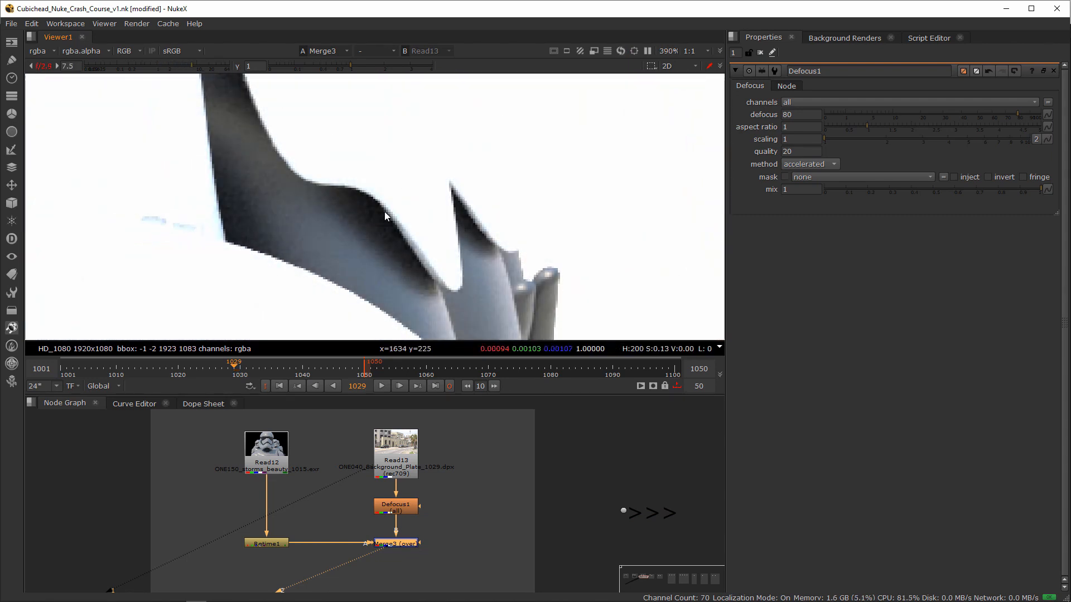
pyautogui.click(148, 64)
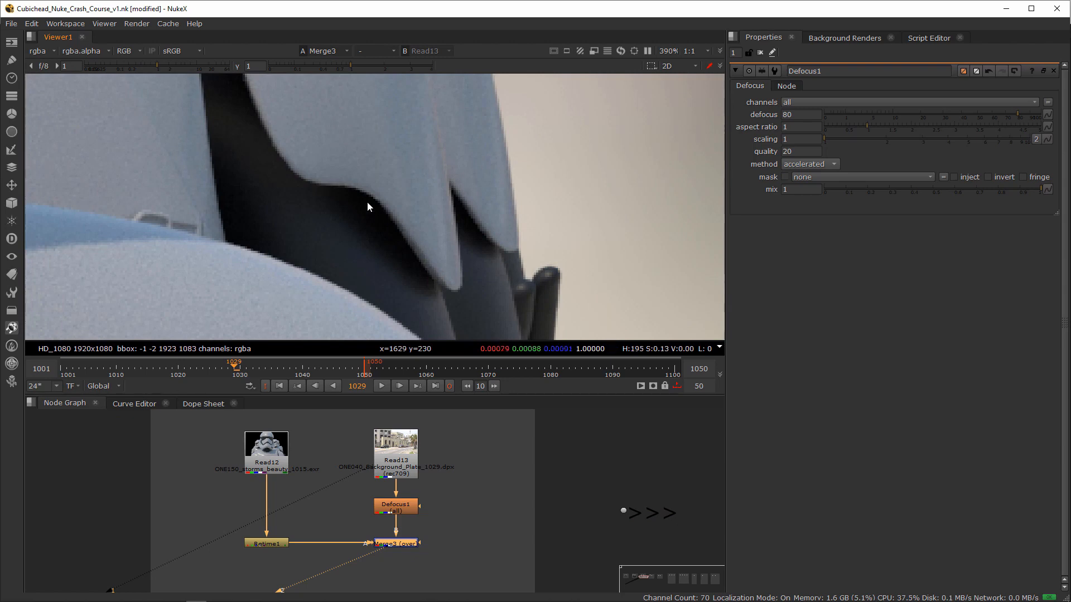
# Step: Inspect the shadows around the helmet's round chin vent with raised viewer gain, reset the gain, and fit the whole image
pyautogui.scroll(-5, 367, 207)
pyautogui.scroll(6, 354, 191)
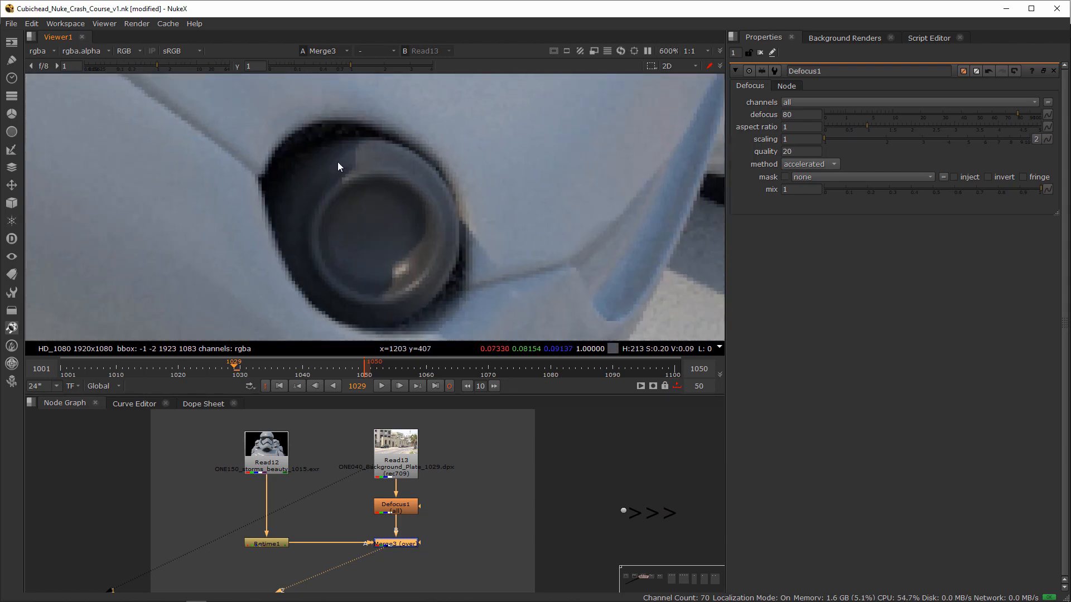
pyautogui.moveTo(175, 65); pyautogui.dragTo(195, 68)
pyautogui.keyDown('ctrl'); pyautogui.click(190, 67); pyautogui.keyUp('ctrl')
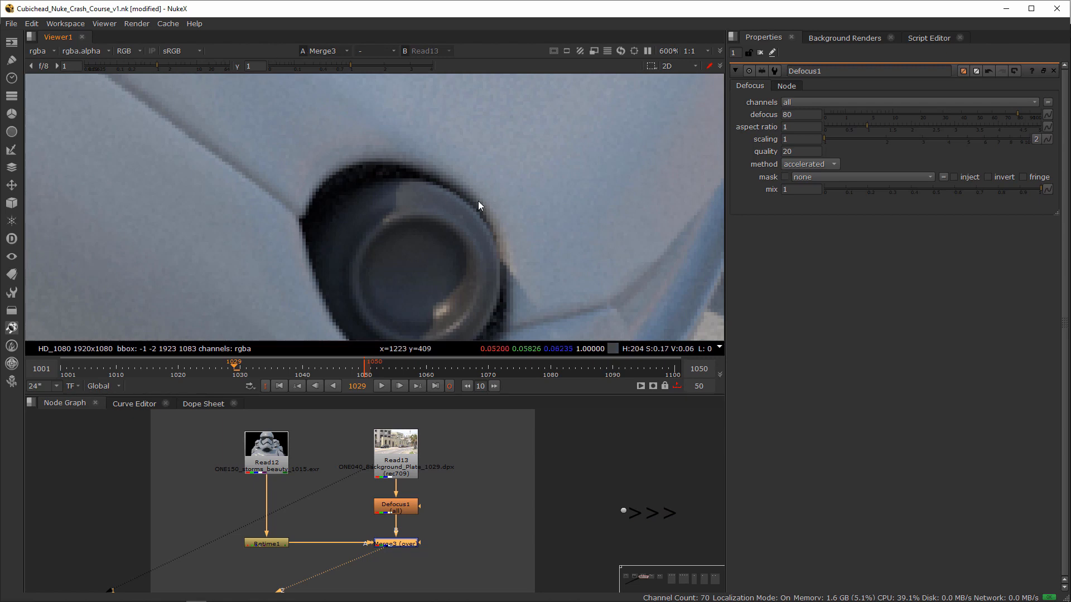
pyautogui.press('f')
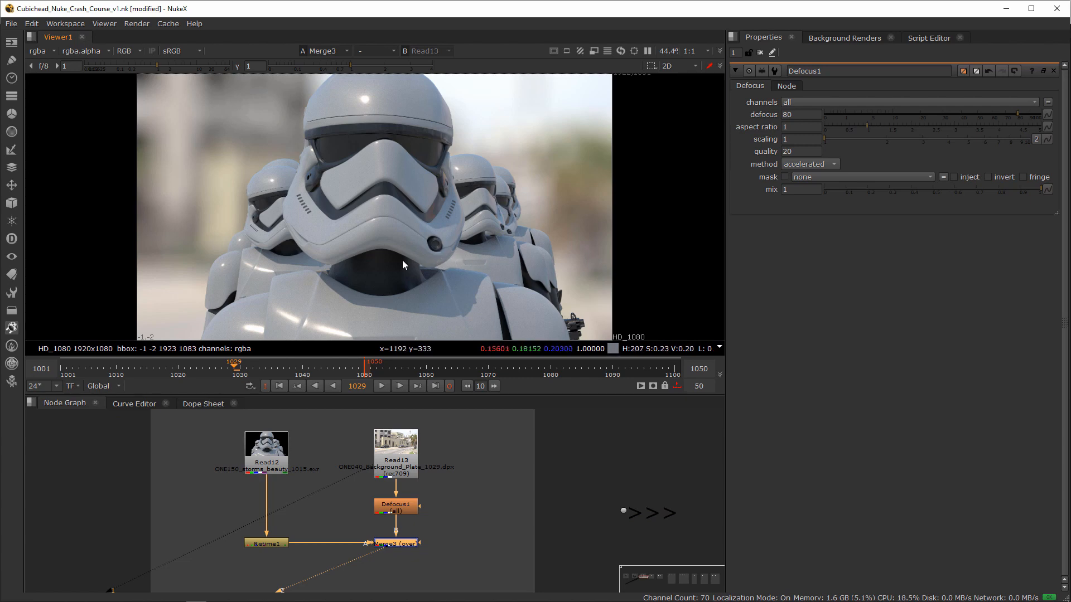
# Step: Inspect the bright highlight on the front helmet with the viewer gain lowered to 0.095, reset the gain, and fit the image
pyautogui.scroll(1, 401, 89)
pyautogui.scroll(8, 401, 89)
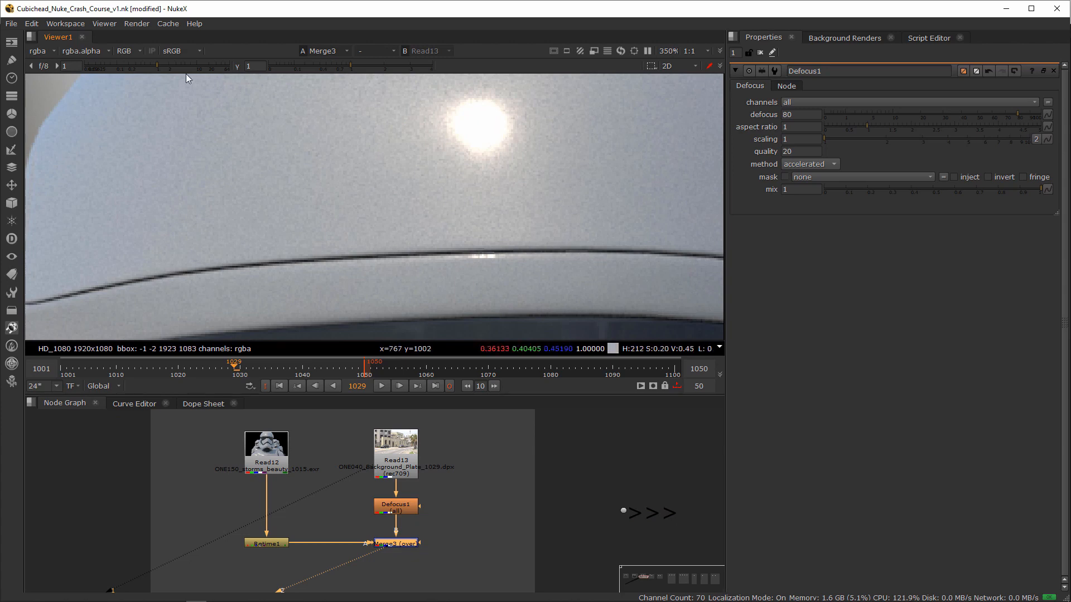
pyautogui.moveTo(157, 65); pyautogui.dragTo(106, 67)
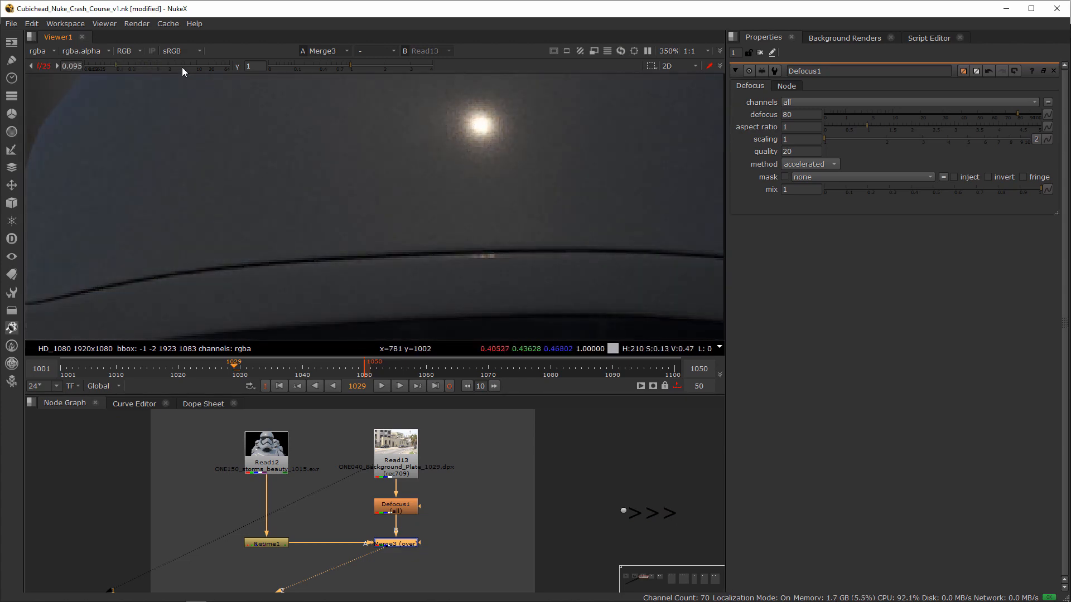
pyautogui.keyDown('ctrl'); pyautogui.click(157, 66); pyautogui.keyUp('ctrl')
pyautogui.scroll(-9, 569, 211)
pyautogui.press('f')
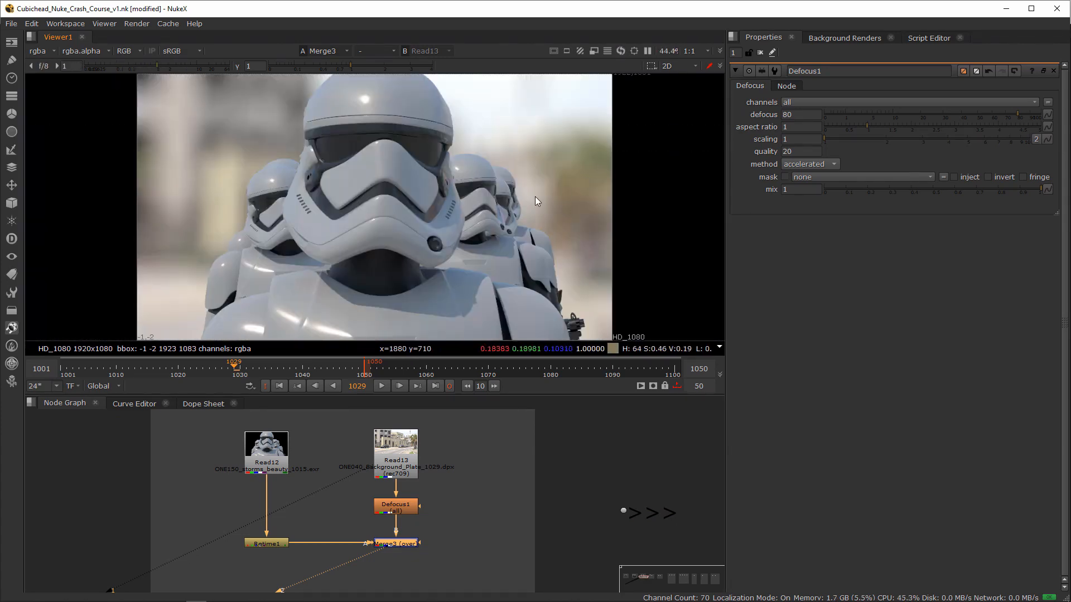
# Step: In the 4) Transform section, merge the stormtrooper render over the background plate and view the merge result
pyautogui.scroll(-3, 558, 473)
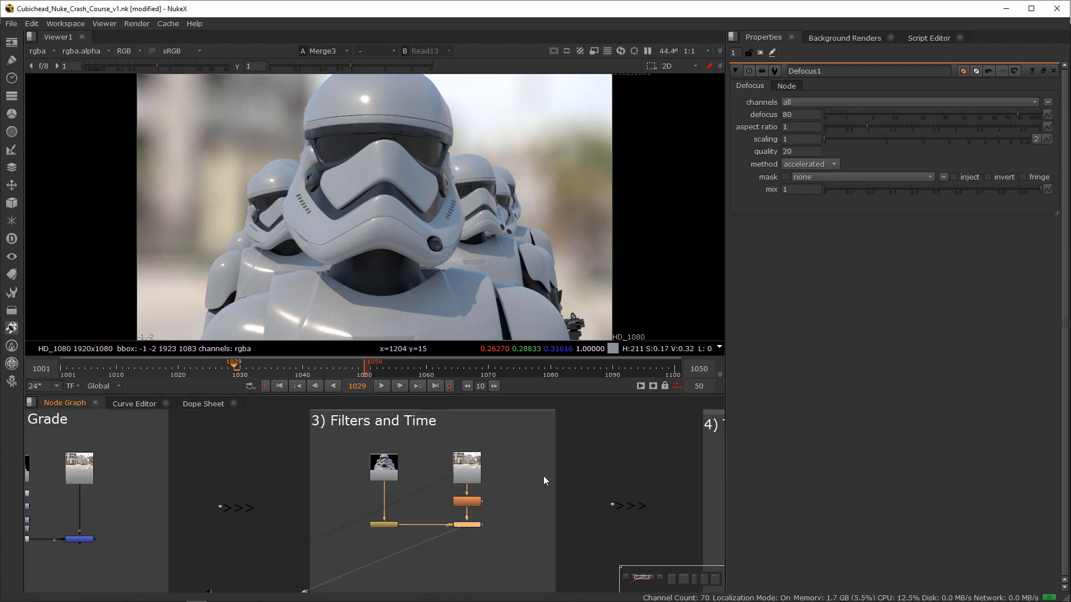
pyautogui.moveTo(402, 516); pyautogui.dragTo(477, 518, button='middle')
pyautogui.scroll(-3, 477, 518)
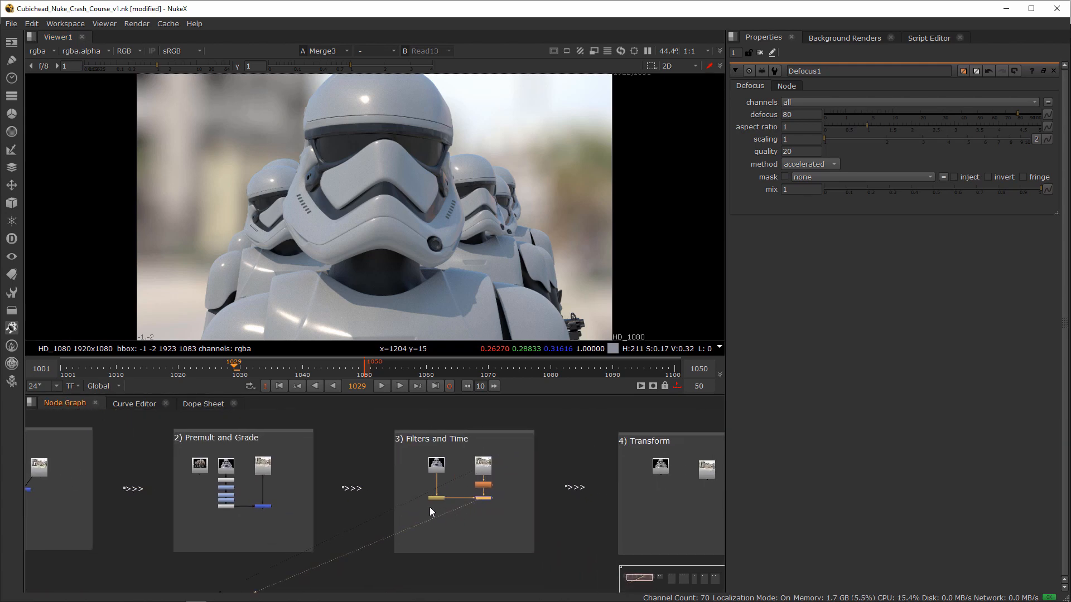
pyautogui.moveTo(467, 483); pyautogui.dragTo(366, 477, button='middle')
pyautogui.scroll(3, 366, 478)
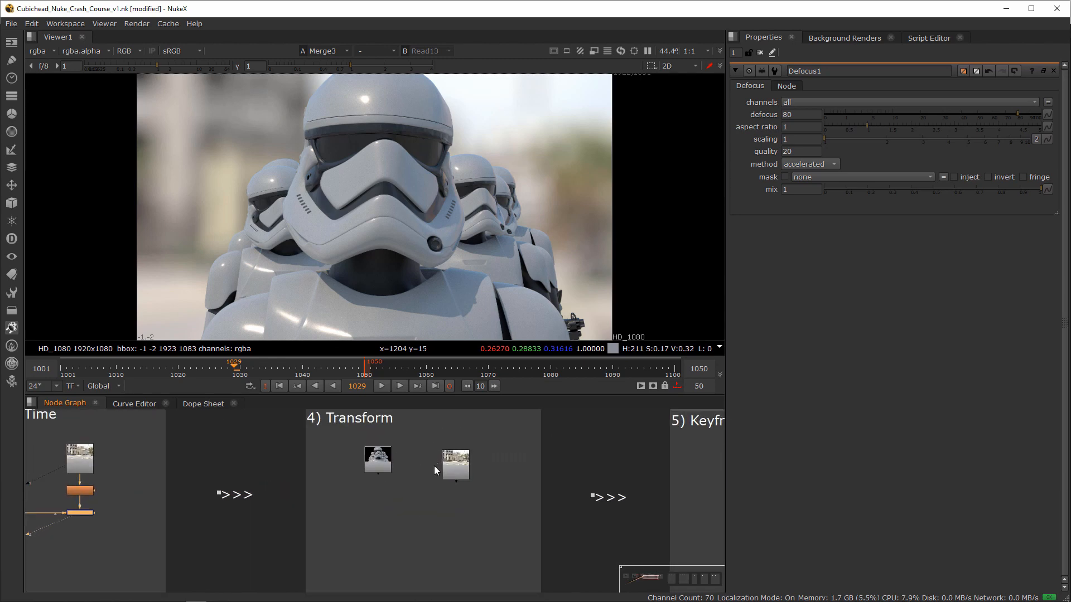
pyautogui.scroll(2, 434, 466)
pyautogui.click(471, 478)
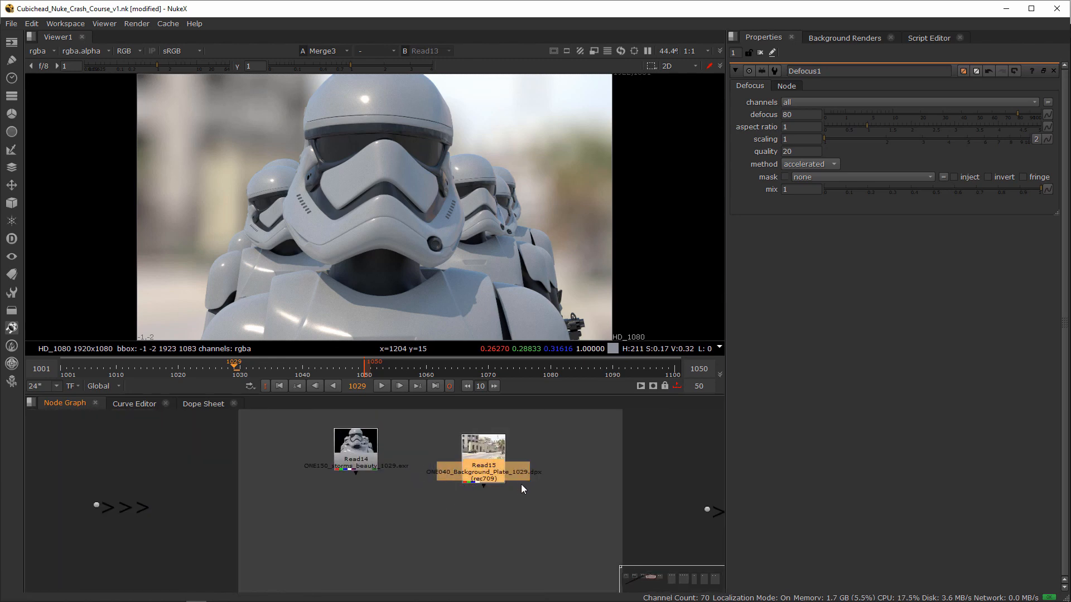
pyautogui.moveTo(309, 504); pyautogui.dragTo(571, 422)
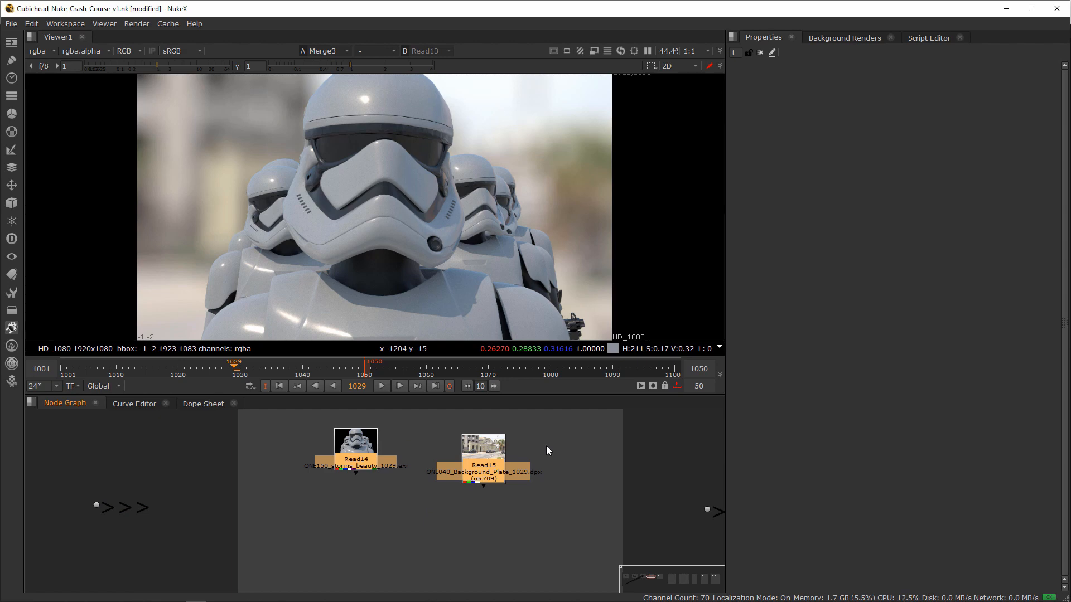
pyautogui.press('m')
pyautogui.moveTo(485, 499); pyautogui.dragTo(483, 536)
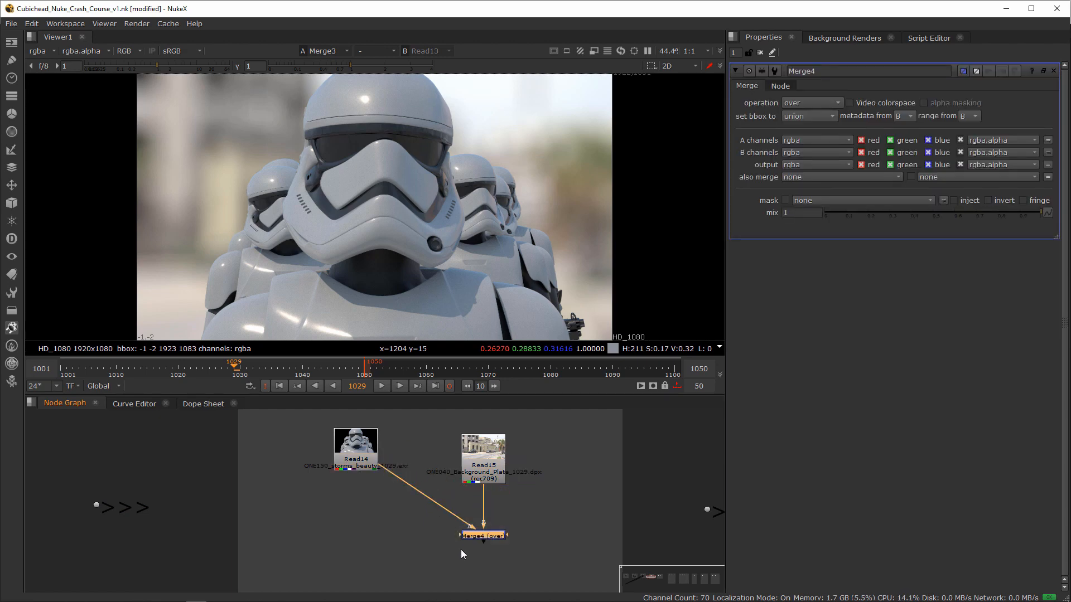
pyautogui.press('1')
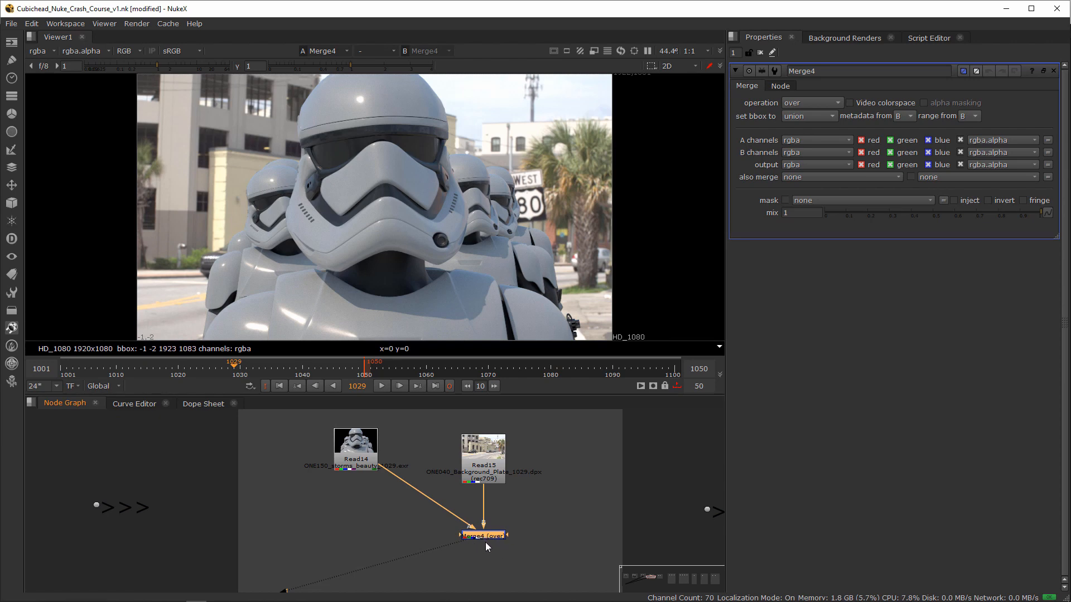
# Step: Add a Transform after the merge and move only its pivot to about x 1170, y 342
pyautogui.press('t')
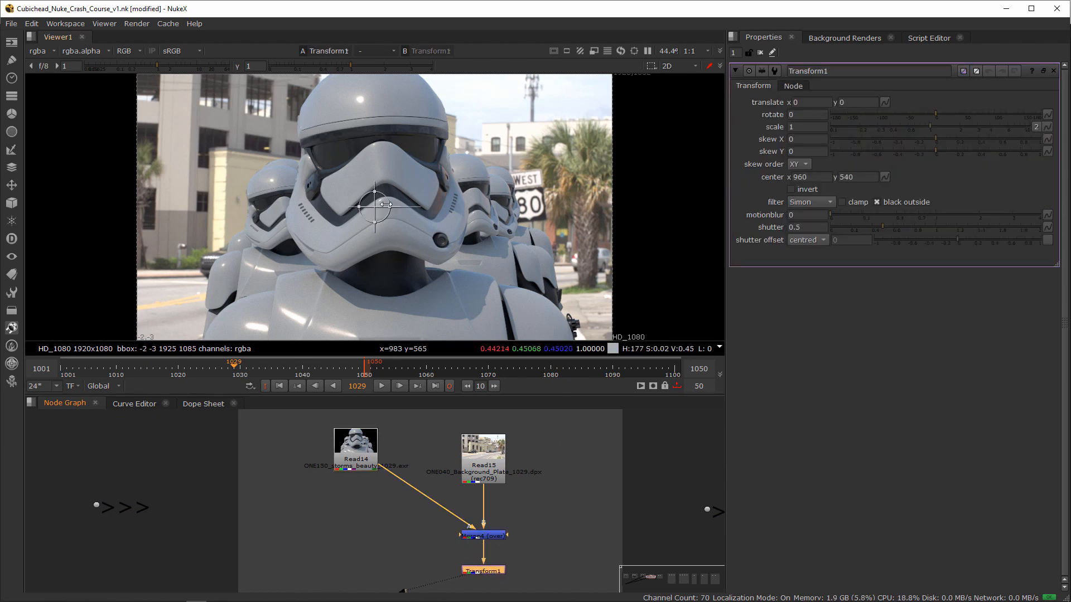
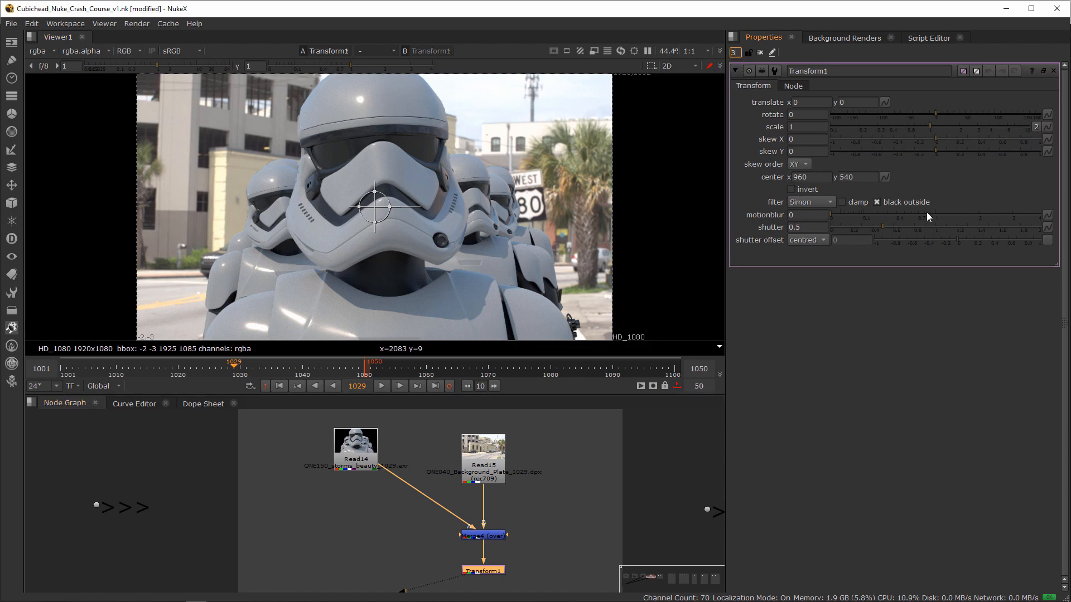
pyautogui.click(577, 512)
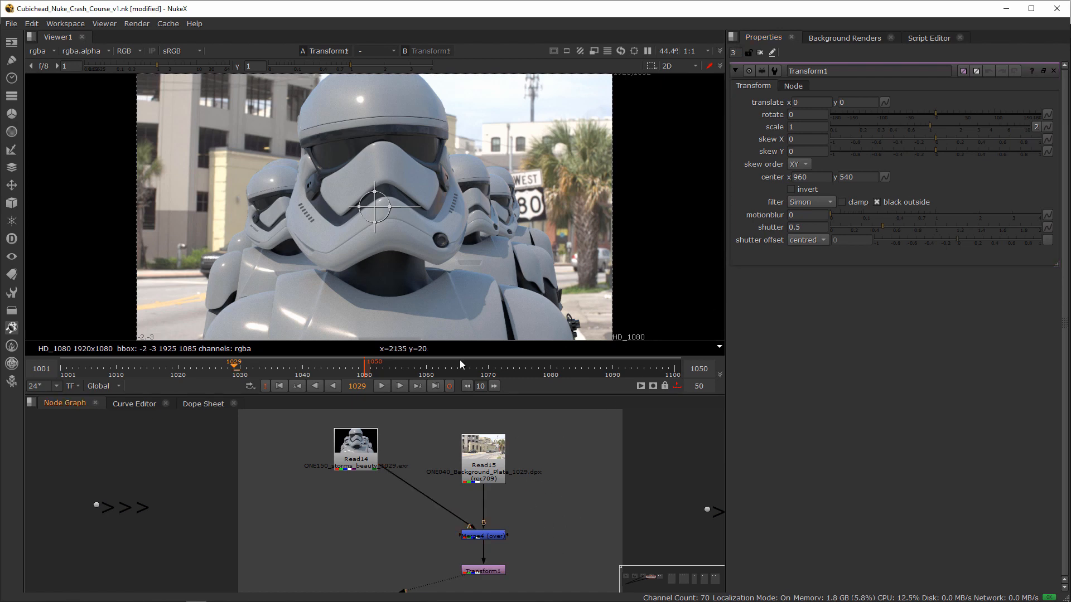
pyautogui.keyDown('ctrl'); pyautogui.moveTo(375, 206); pyautogui.dragTo(426, 256); pyautogui.keyUp('ctrl')
# Step: Create an unconnected second Transform, limit the number of open node panels to 1, and delete that Transform
pyautogui.press('t')
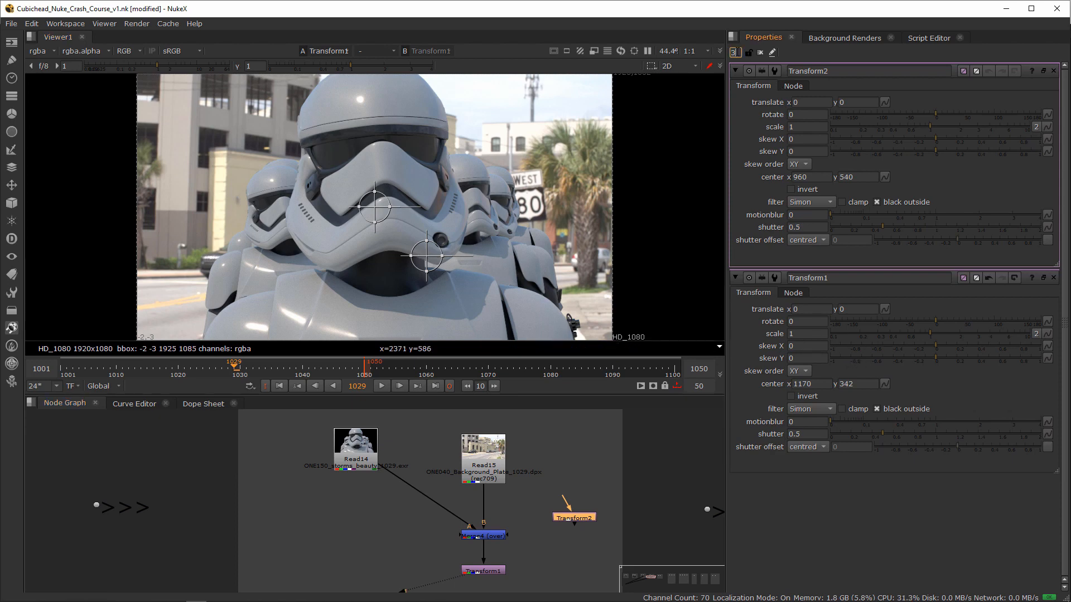
pyautogui.write('1')
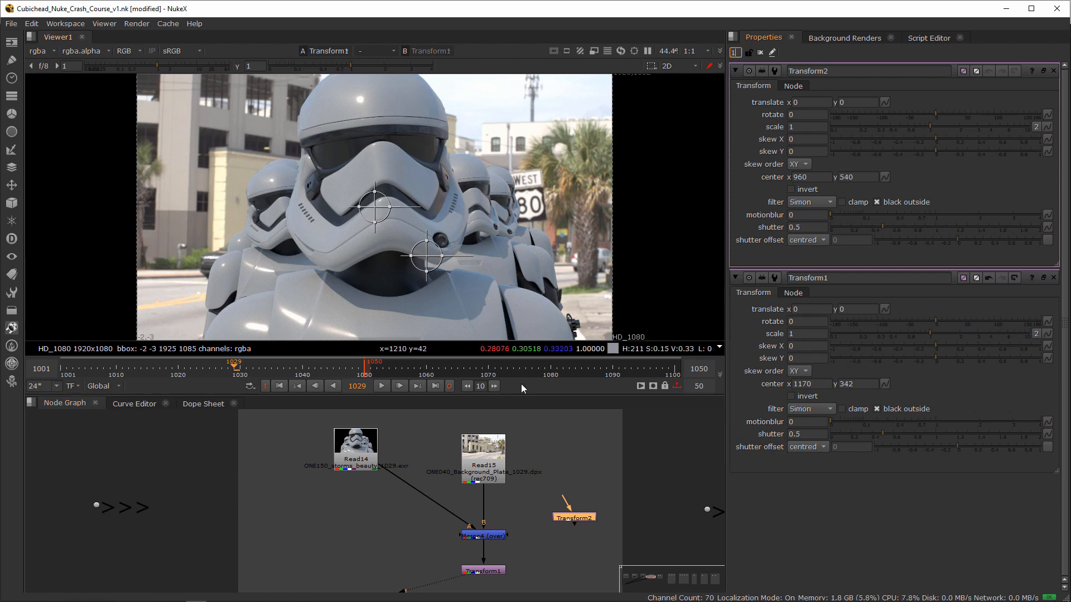
pyautogui.click(601, 492)
pyautogui.click(588, 517)
pyautogui.press('Delete')
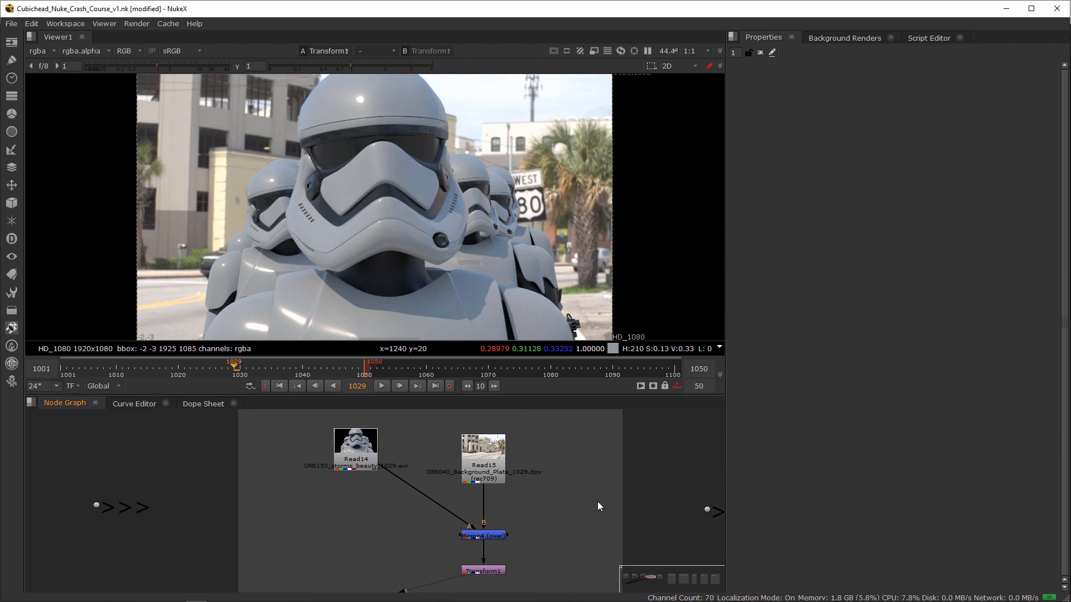
# Step: Reopen the Transform below the merge and move its pivot to about x 1128, y 470
pyautogui.click(490, 569)
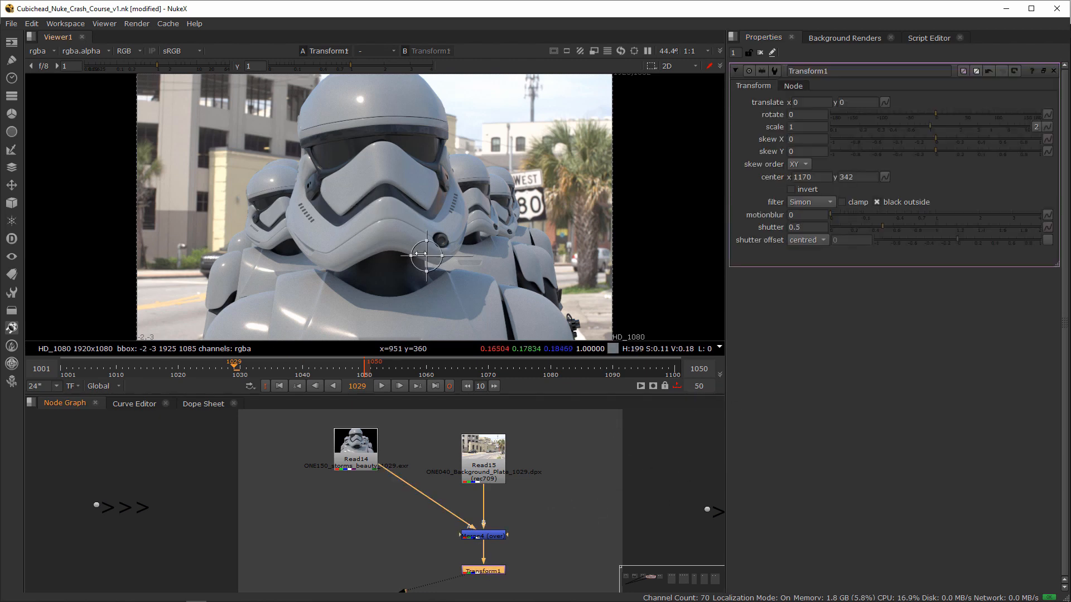
pyautogui.moveTo(420, 259); pyautogui.dragTo(416, 225)
pyautogui.hotkey('ctrl', 'z')
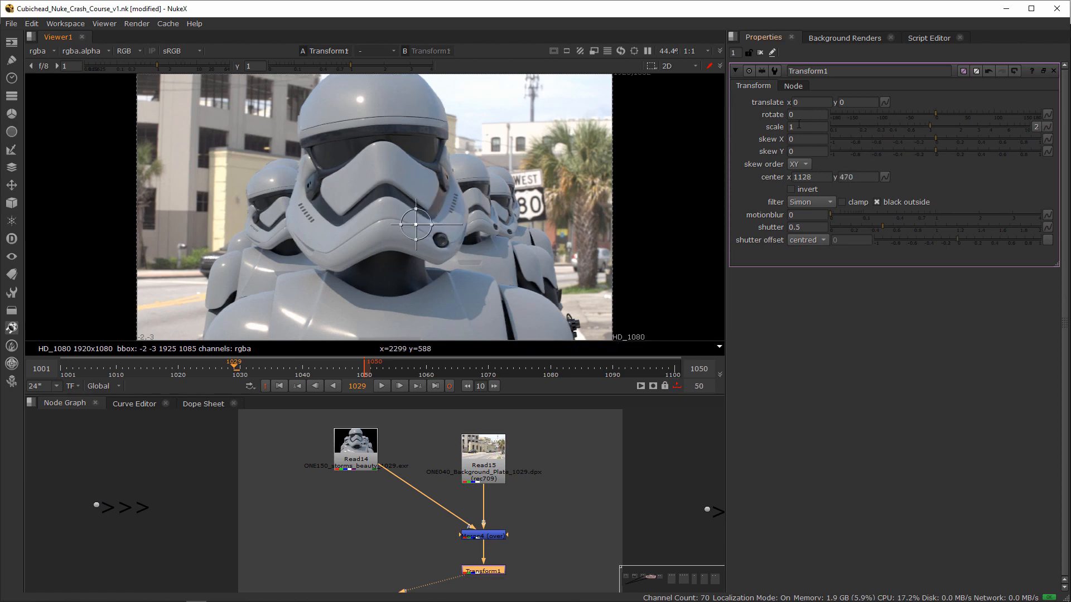
# Step: Try out the Transform's rotate and scale sliders, and undo the changes
pyautogui.moveTo(933, 115)
pyautogui.mouseDown()
pyautogui.moveTo(919, 116)
pyautogui.moveTo(939, 126)
pyautogui.moveTo(914, 126)
pyautogui.mouseUp()
pyautogui.hotkey('ctrl', 'z')
pyautogui.hotkey('ctrl', 'z')
# Step: Try changing single digits of the Transform's scale, including 1.11 and 2.10, and return it to 1.10
pyautogui.click(810, 128)
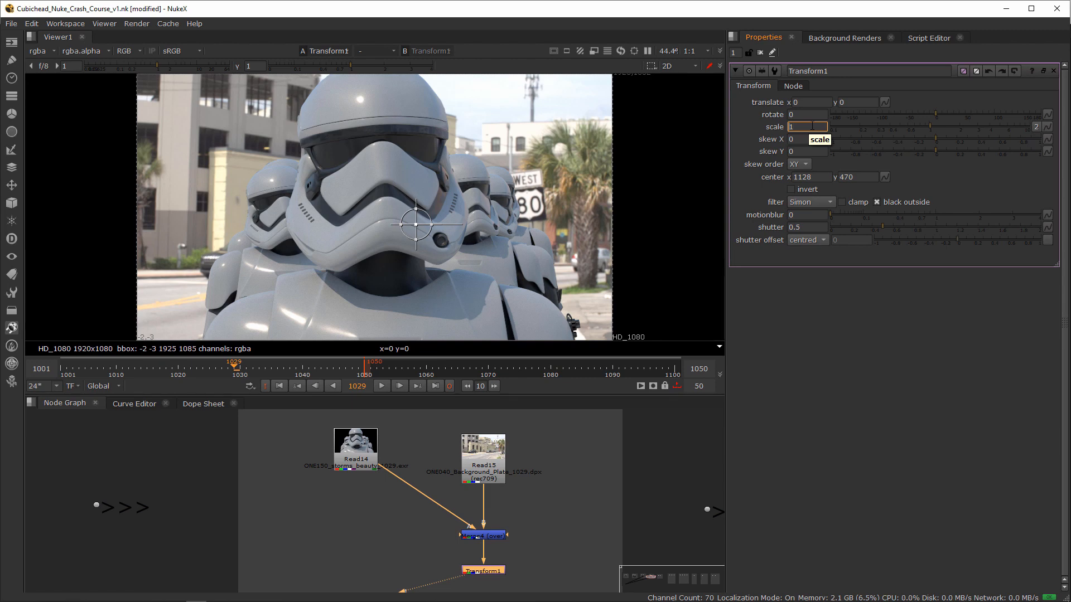
pyautogui.scroll(2, 813, 126)
pyautogui.scroll(-2, 813, 127)
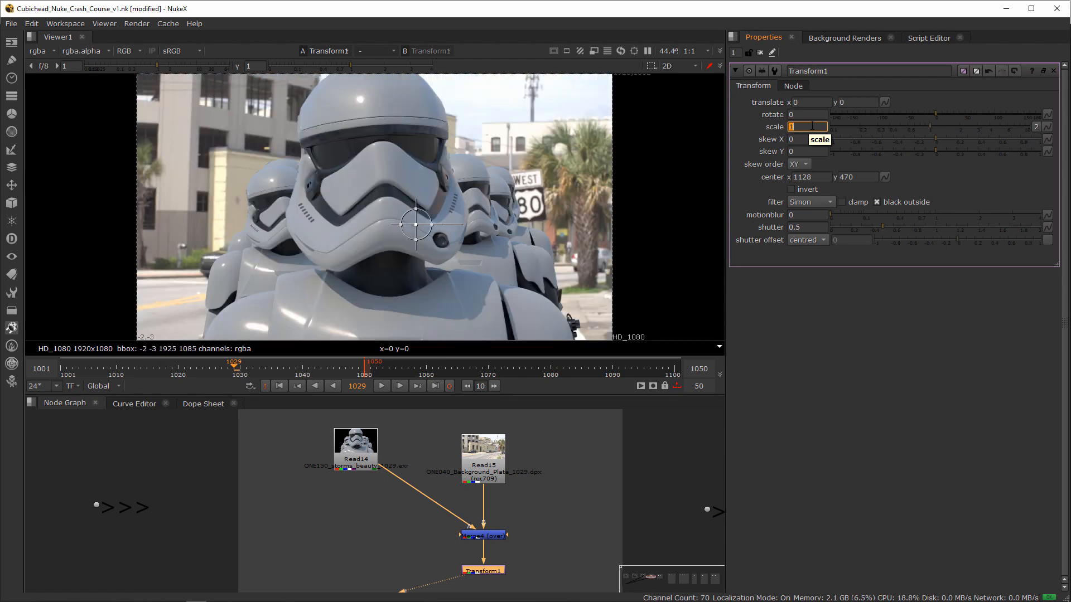
pyautogui.scroll(1, 812, 126)
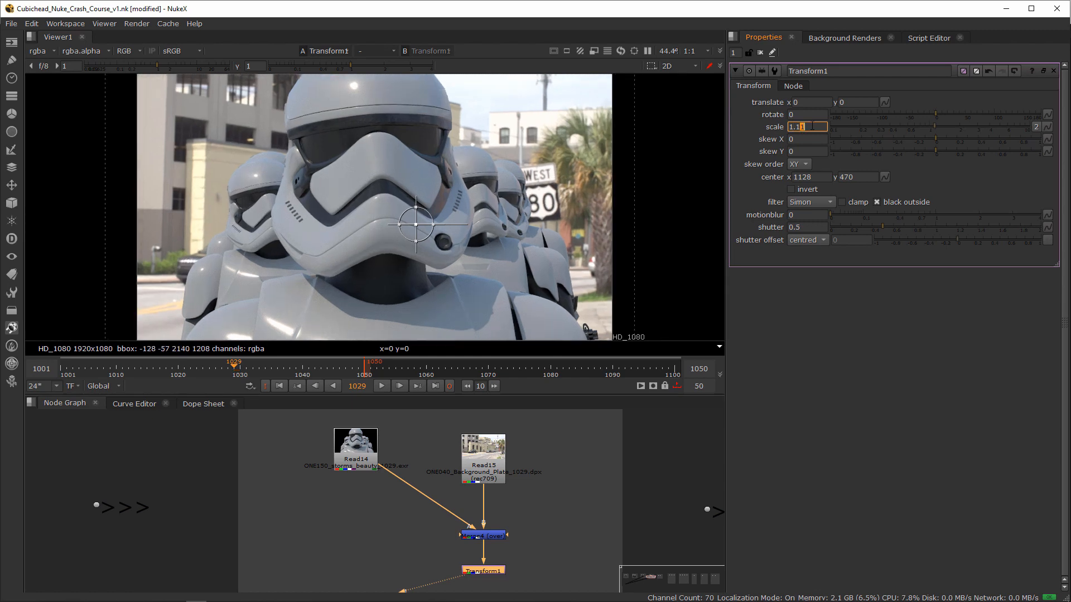
pyautogui.press('Right')
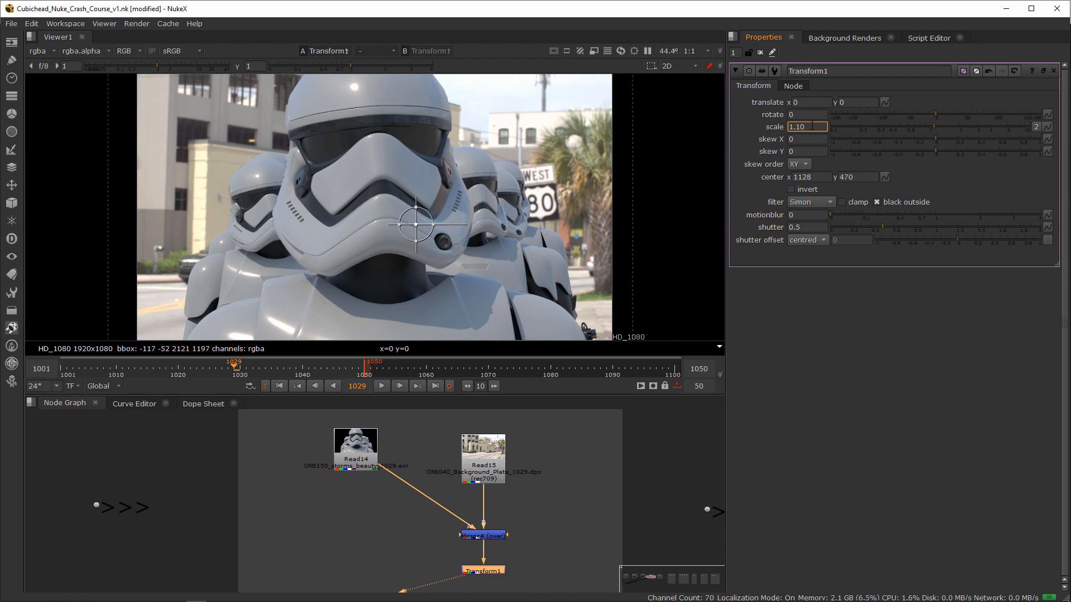
pyautogui.press('Up')
pyautogui.press('Down')
pyautogui.press('Left')
pyautogui.press('Left')
pyautogui.press('Up')
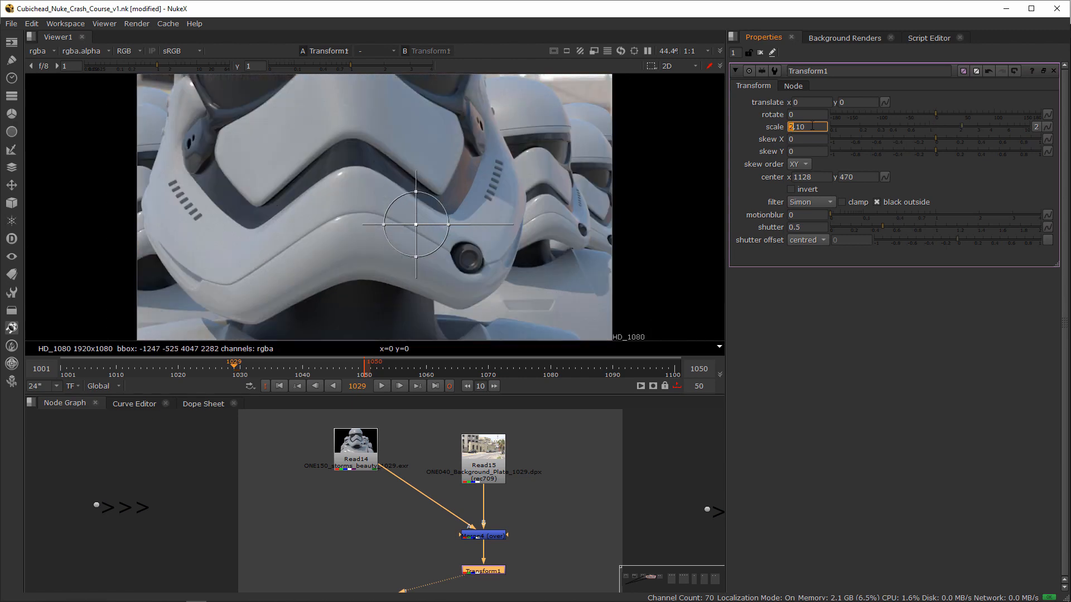
pyautogui.press('Down')
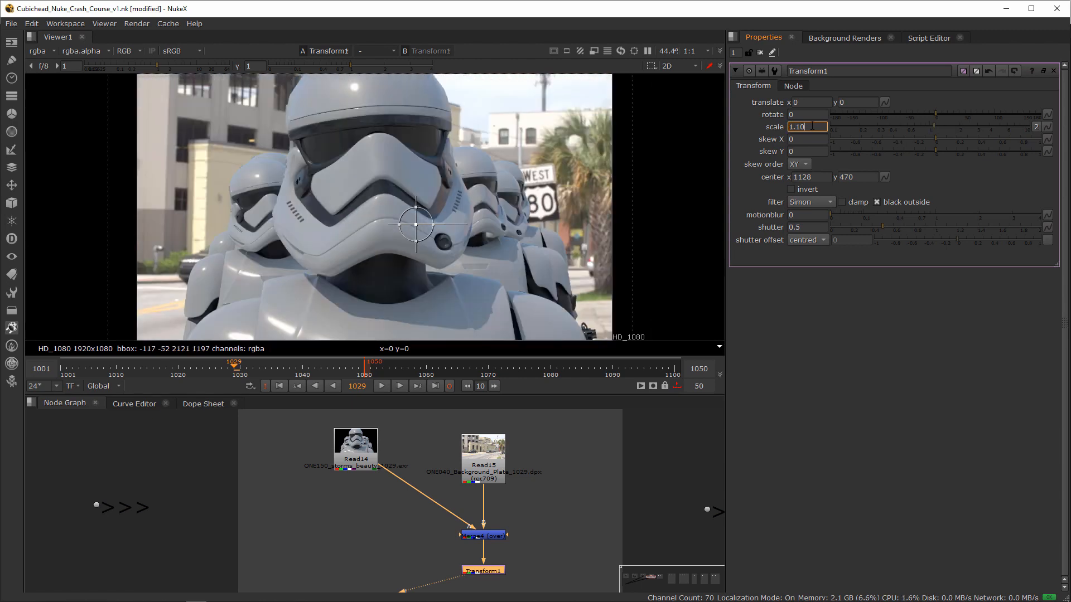
# Step: Fine-tune the Transform's scale in thousandths to 1.102, try its tenths digit, and reset the scale to 1
pyautogui.press('Up')
pyautogui.press('Up')
pyautogui.press('Left')
pyautogui.press('Left')
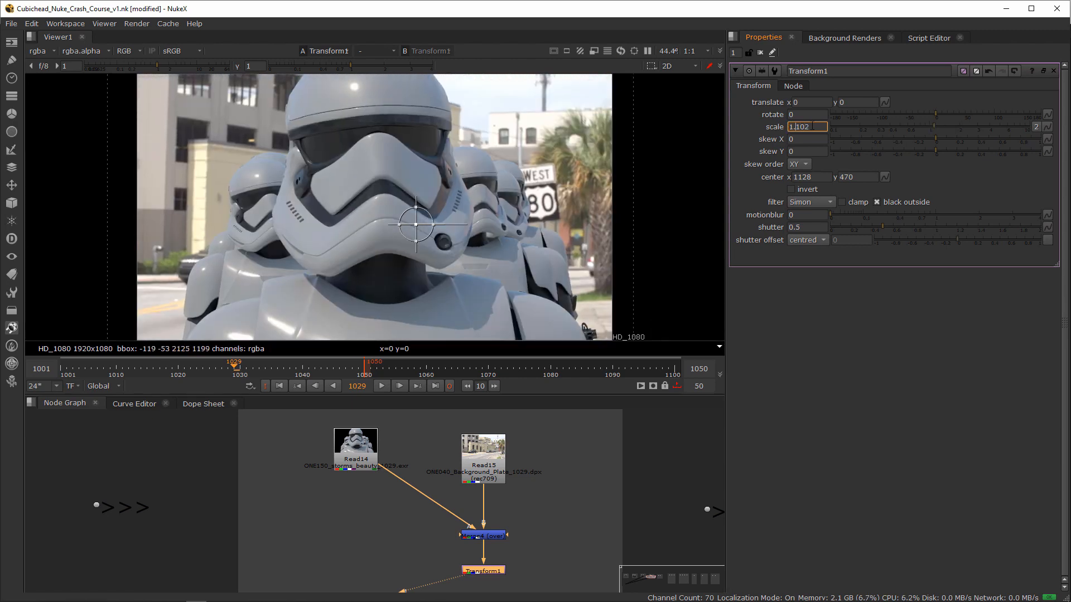
pyautogui.press('Up')
pyautogui.press('Down')
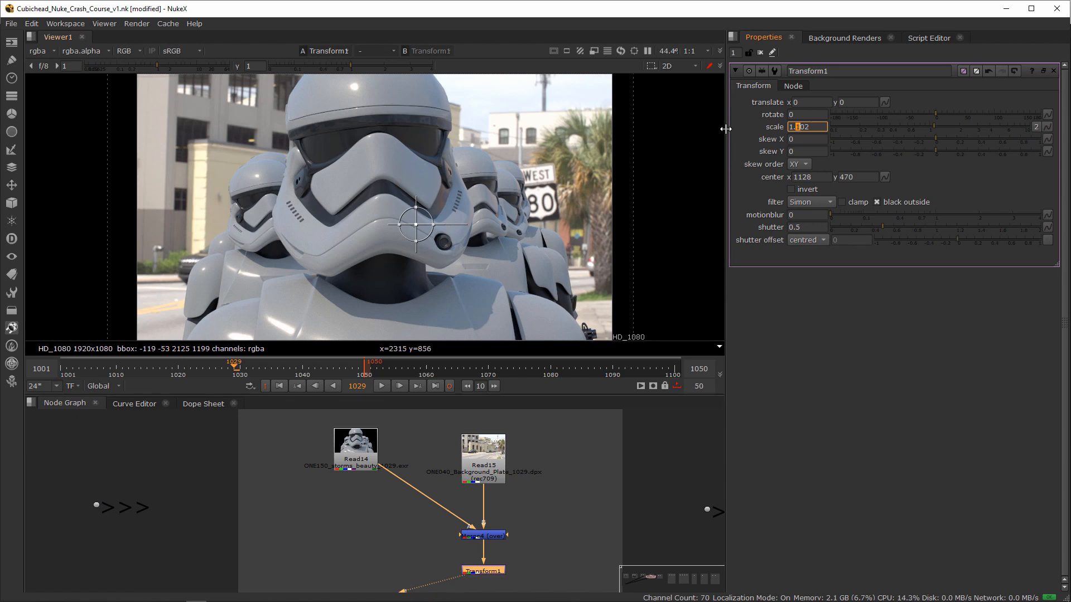
pyautogui.hotkey('ctrl', 'a')
pyautogui.write('1')
pyautogui.click(563, 492)
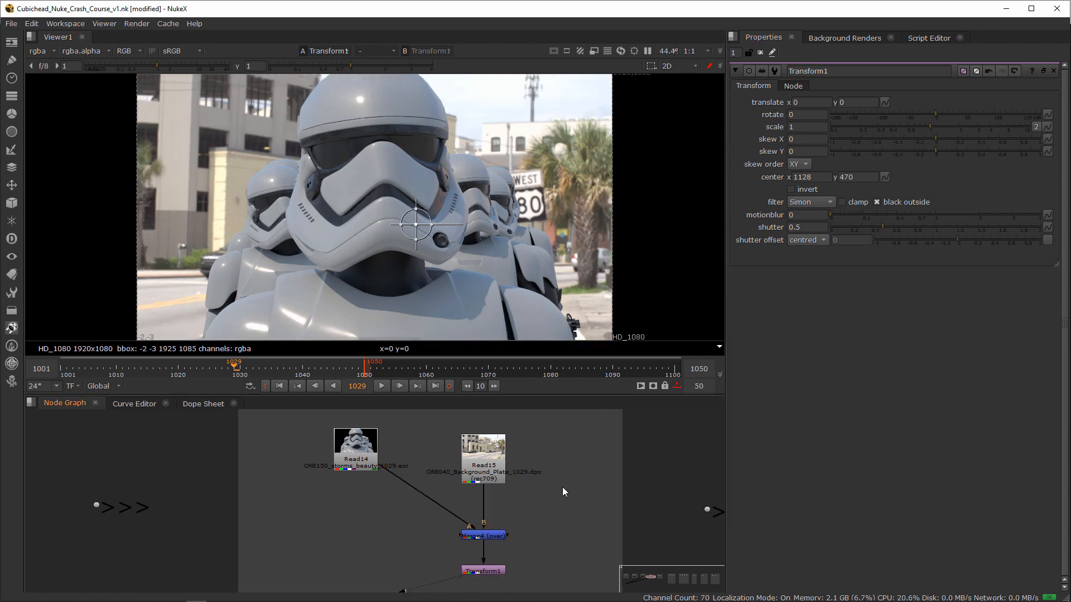
# Step: Try stacking two more Transform nodes directly below the first one, and delete both
pyautogui.scroll(-2, 562, 487)
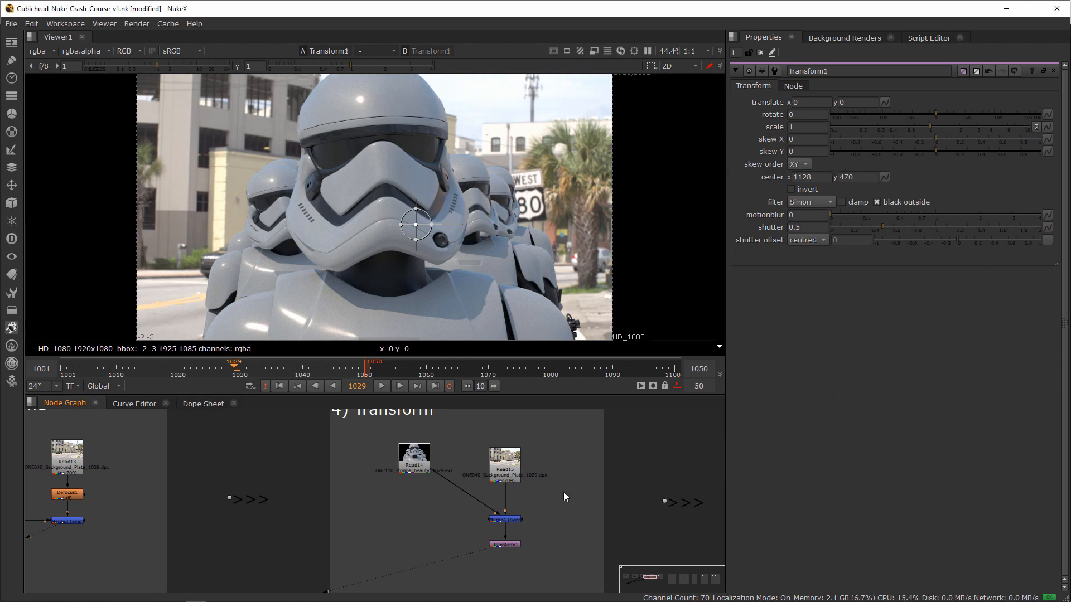
pyautogui.scroll(3, 564, 492)
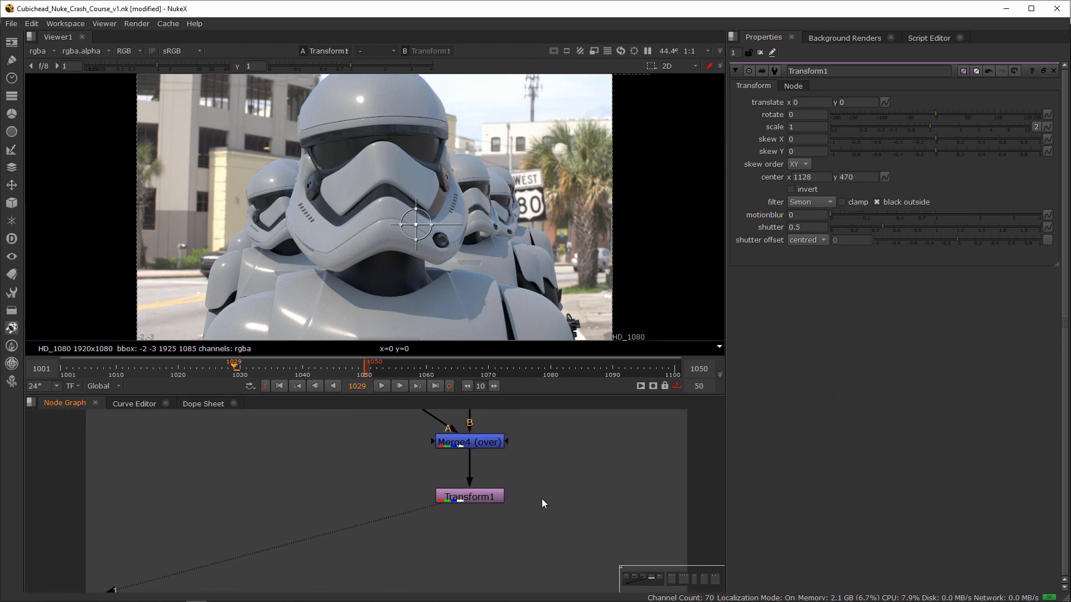
pyautogui.scroll(-3, 535, 504)
pyautogui.scroll(3, 538, 505)
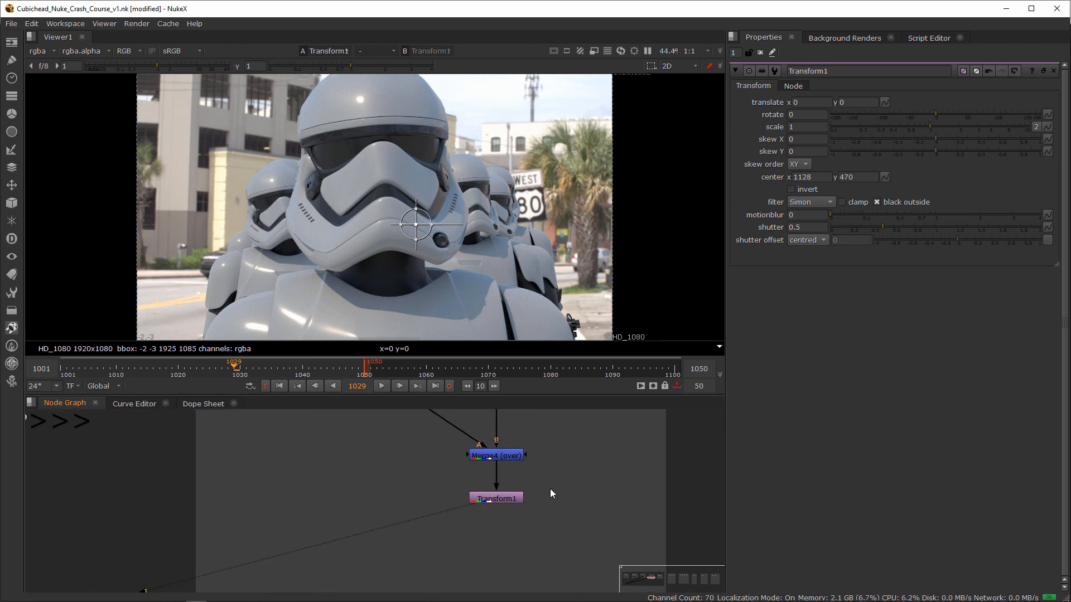
pyautogui.moveTo(571, 476); pyautogui.dragTo(459, 508)
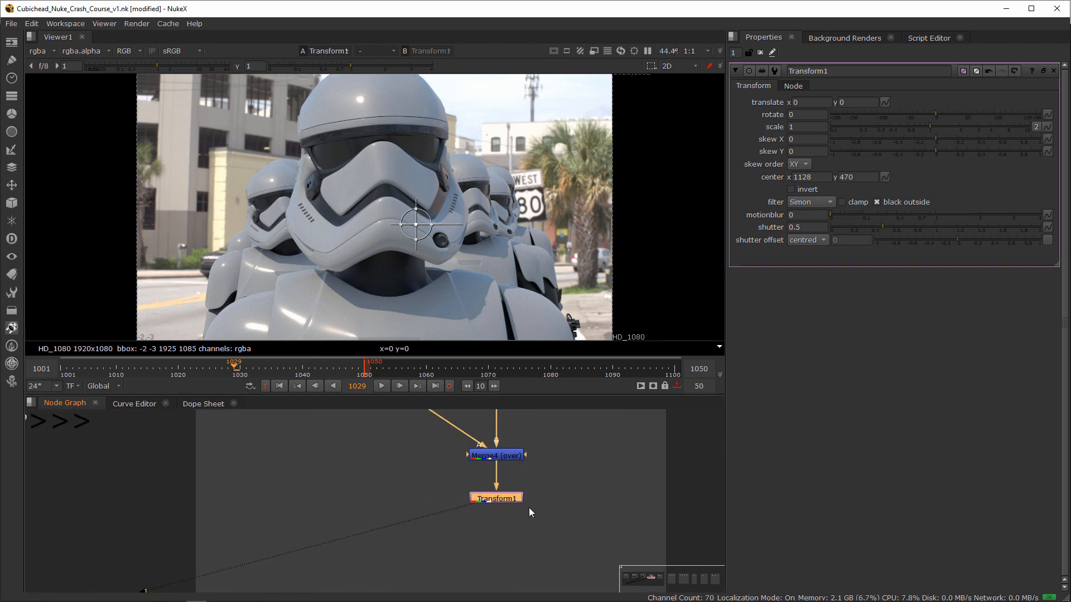
pyautogui.press('t')
pyautogui.press('t')
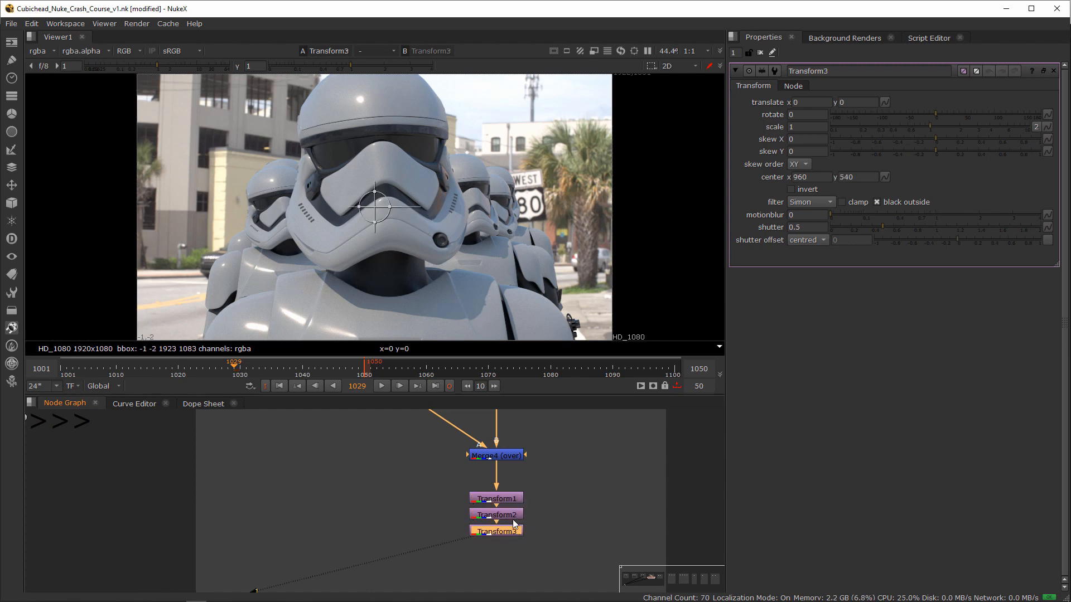
pyautogui.moveTo(543, 505); pyautogui.dragTo(467, 546)
pyautogui.press('Delete')
# Step: Add a second Transform with a gap below the first one, and move the selection up to the first Transform
pyautogui.click(513, 501)
pyautogui.press('t')
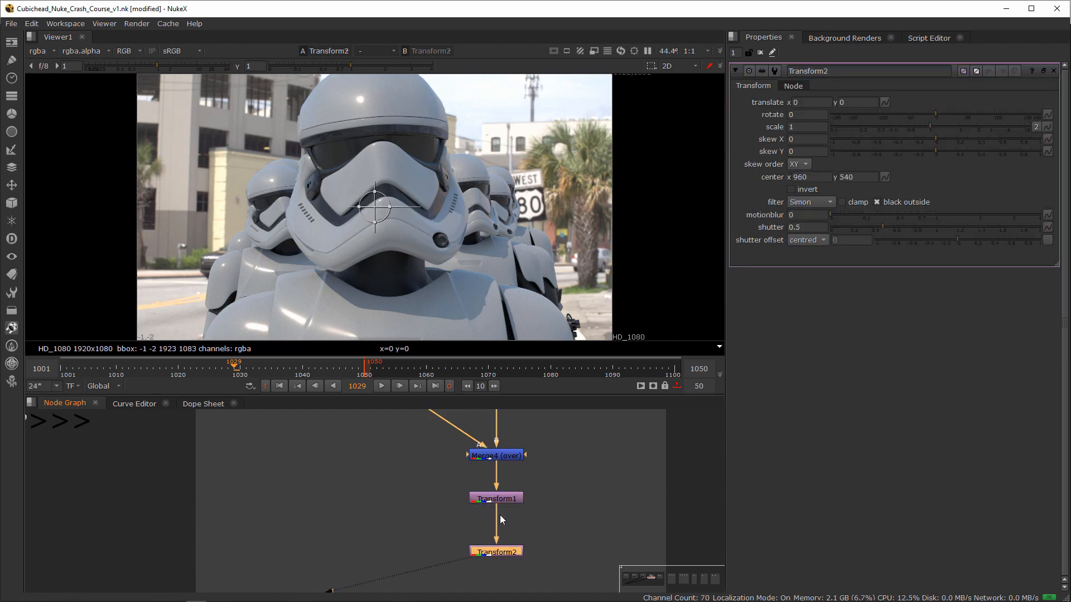
pyautogui.press('f')
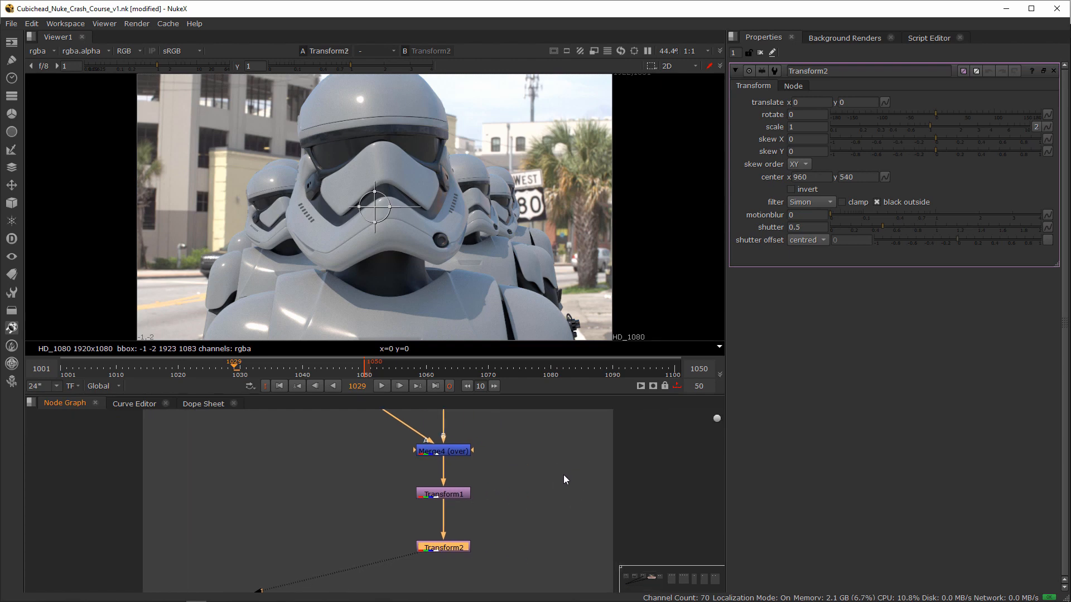
pyautogui.press('Up')
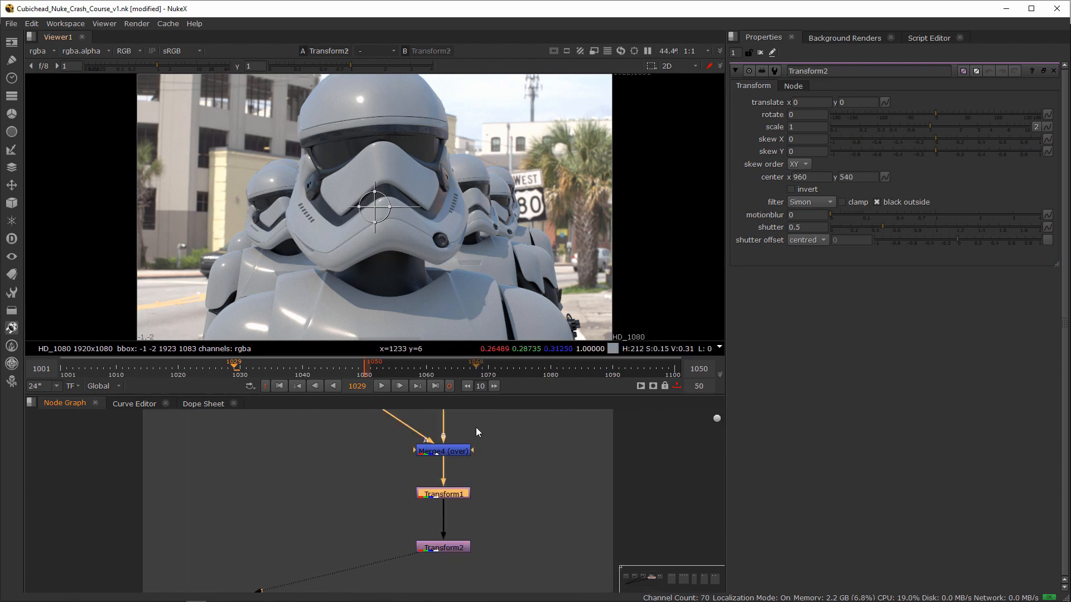
# Step: Scale the image down to about 0.357 with the second Transform's viewer handle, and select that node
pyautogui.scroll(3, 434, 197)
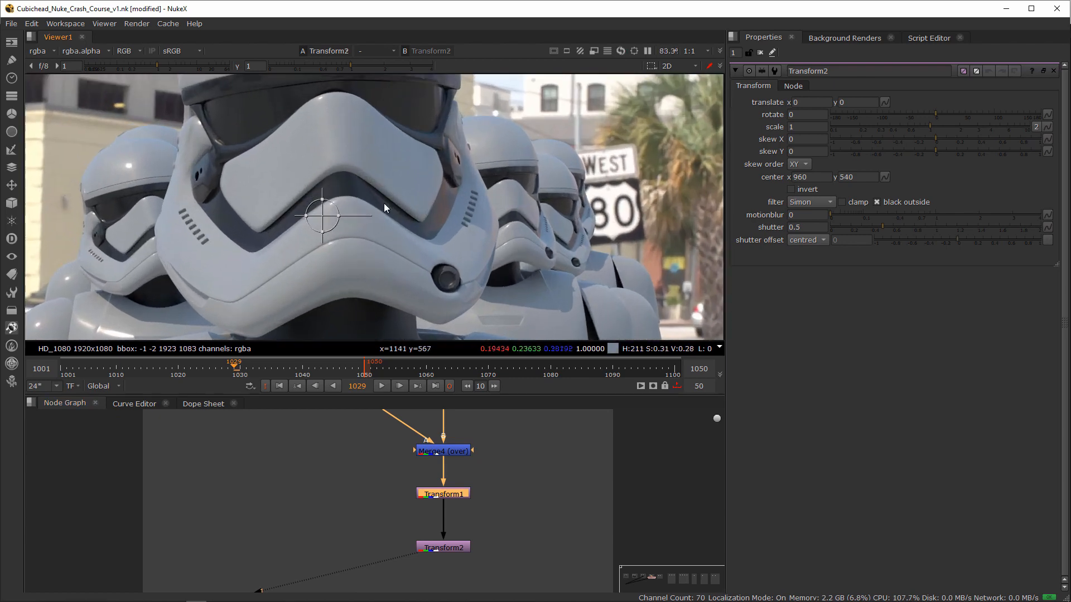
pyautogui.moveTo(336, 201); pyautogui.dragTo(327, 210)
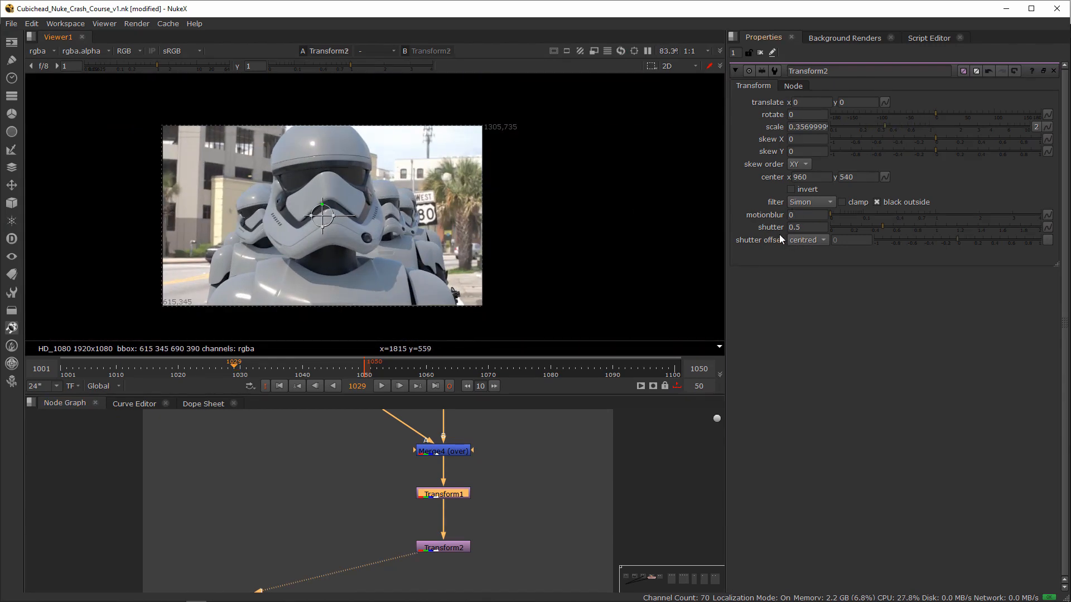
pyautogui.click(442, 549)
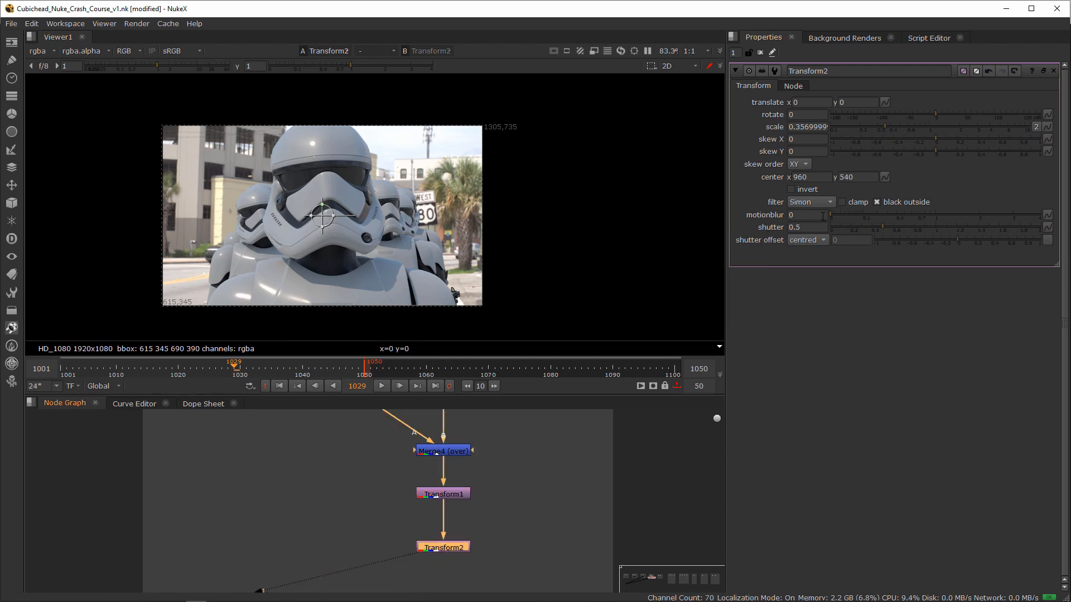
# Step: Delete the second Transform and open the first Transform's properties
pyautogui.moveTo(516, 475); pyautogui.dragTo(355, 521)
pyautogui.click(444, 548)
pyautogui.press('Delete')
pyautogui.doubleClick(445, 493)
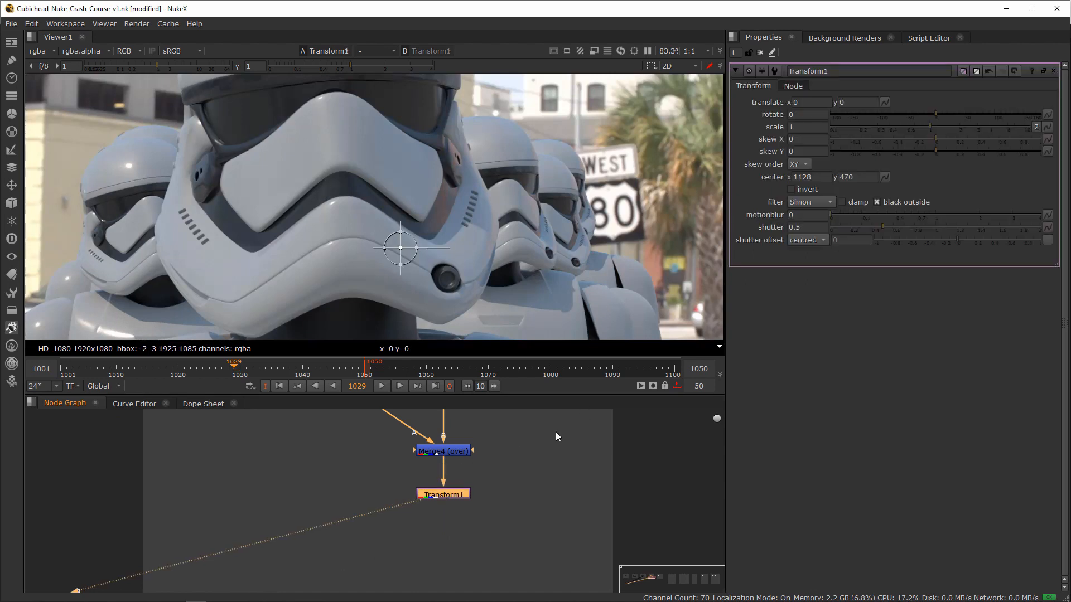
# Step: Reduce the first Transform's scale in stages to 0.47, 0.4 and 0.2
pyautogui.moveTo(928, 126); pyautogui.dragTo(897, 127)
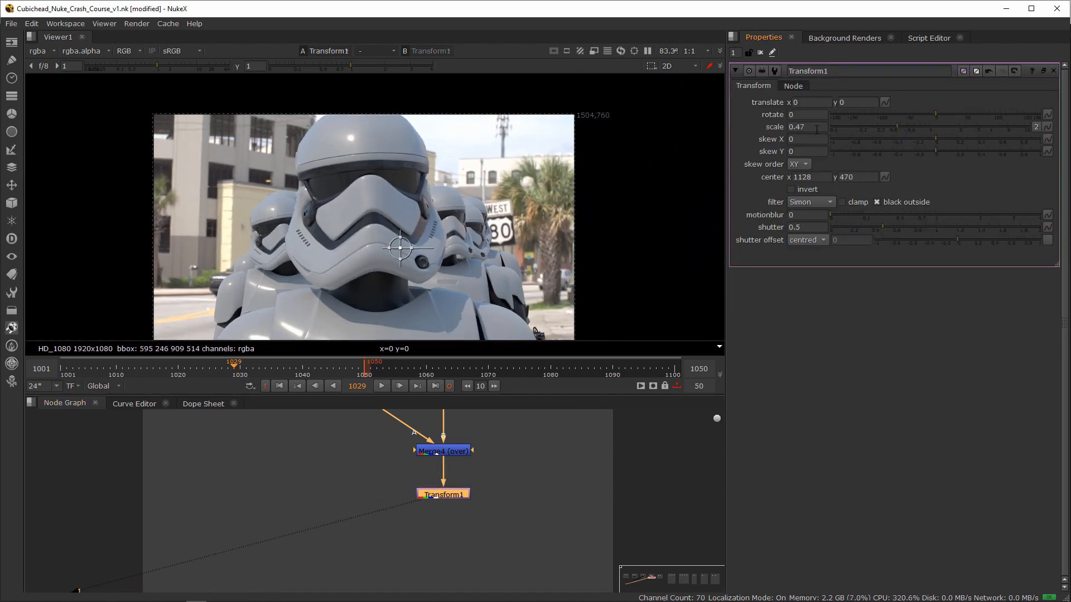
pyautogui.click(790, 127)
pyautogui.press('BackSpace')
pyautogui.press('Return')
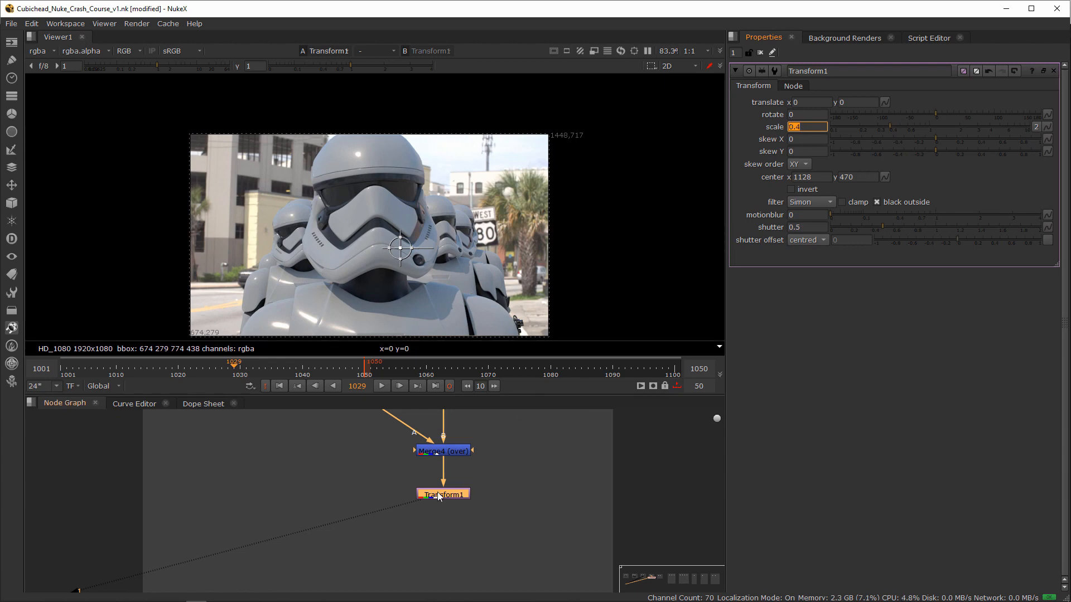
pyautogui.press('End')
pyautogui.press('Down')
pyautogui.press('Down')
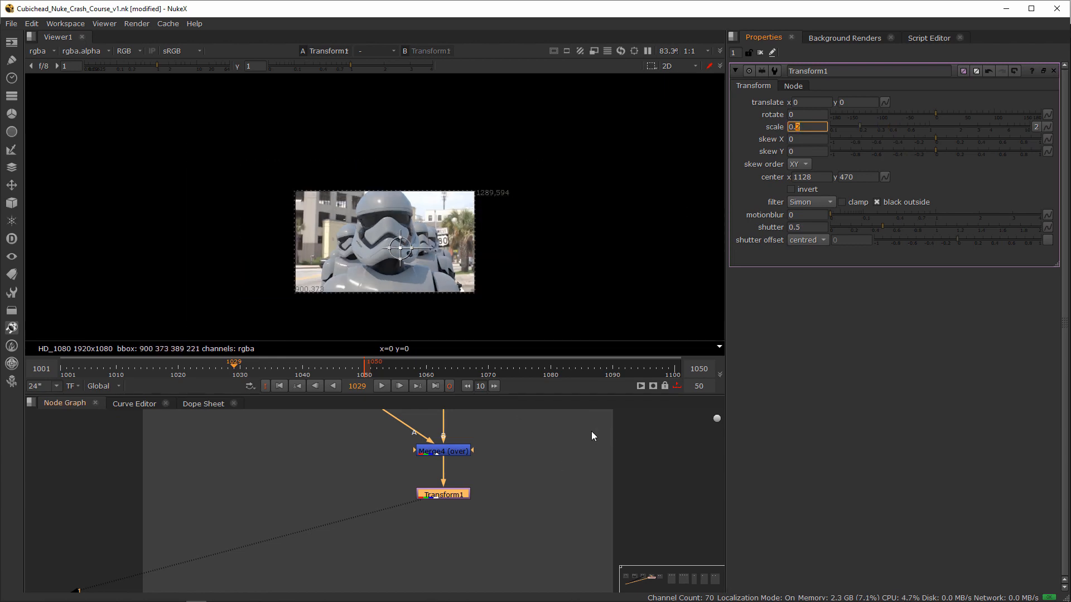
# Step: Paste a copy of the first Transform below it with a gap, and enable invert on the copy
pyautogui.moveTo(506, 511)
pyautogui.mouseDown()
pyautogui.moveTo(421, 472)
pyautogui.moveTo(467, 486)
pyautogui.mouseUp()
pyautogui.hotkey('ctrl', 'c')
pyautogui.hotkey('ctrl', 'v')
pyautogui.moveTo(449, 534); pyautogui.dragTo(458, 558)
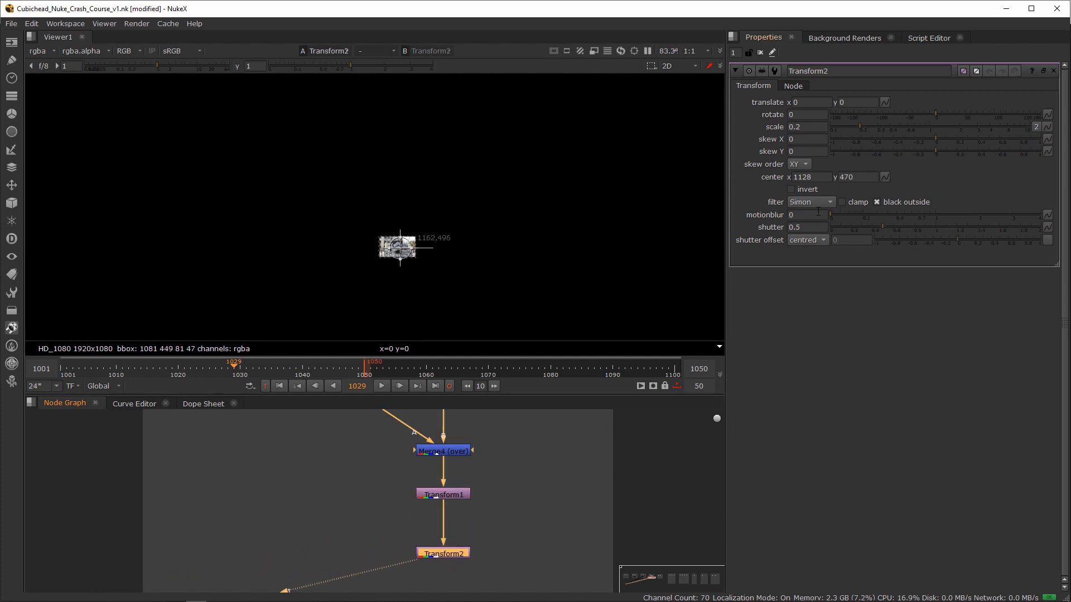
pyautogui.click(791, 189)
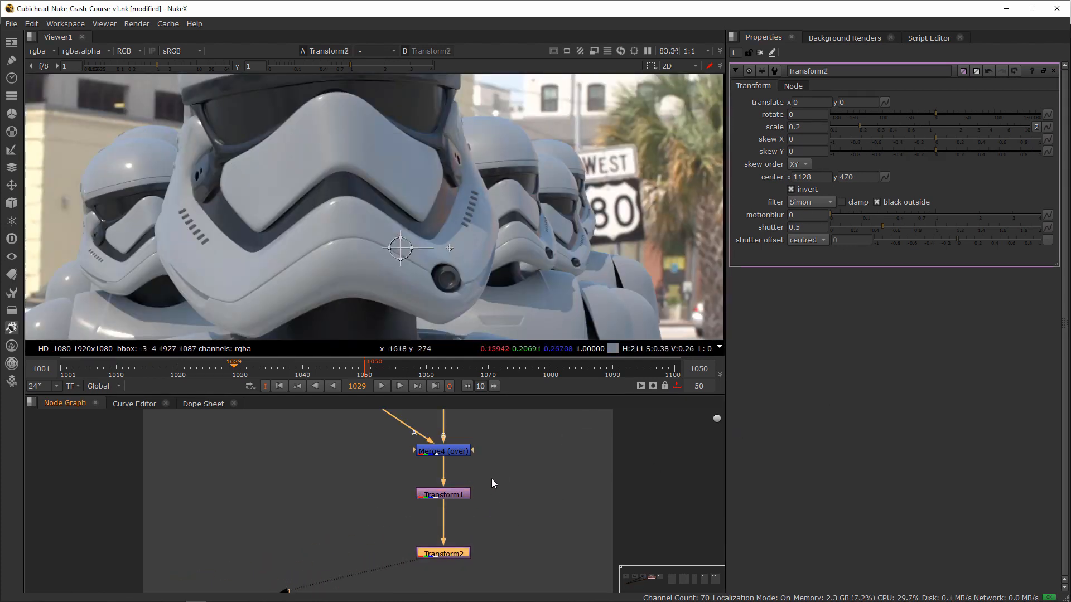
# Step: Compare the Merge's output with the second Transform's output in the viewer, examining the helmet's fine detail up close
pyautogui.moveTo(491, 478); pyautogui.dragTo(361, 576)
pyautogui.click(495, 523)
pyautogui.click(448, 451)
pyautogui.press('1')
pyautogui.click(446, 504)
pyautogui.press('1')
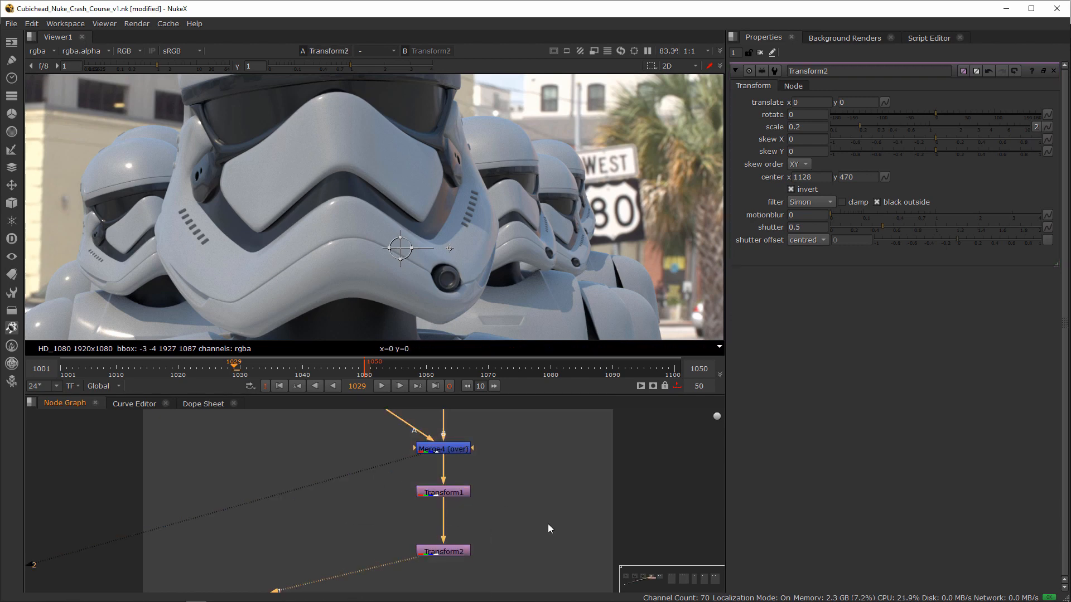
pyautogui.press('2')
pyautogui.press('1')
pyautogui.scroll(5, 313, 193)
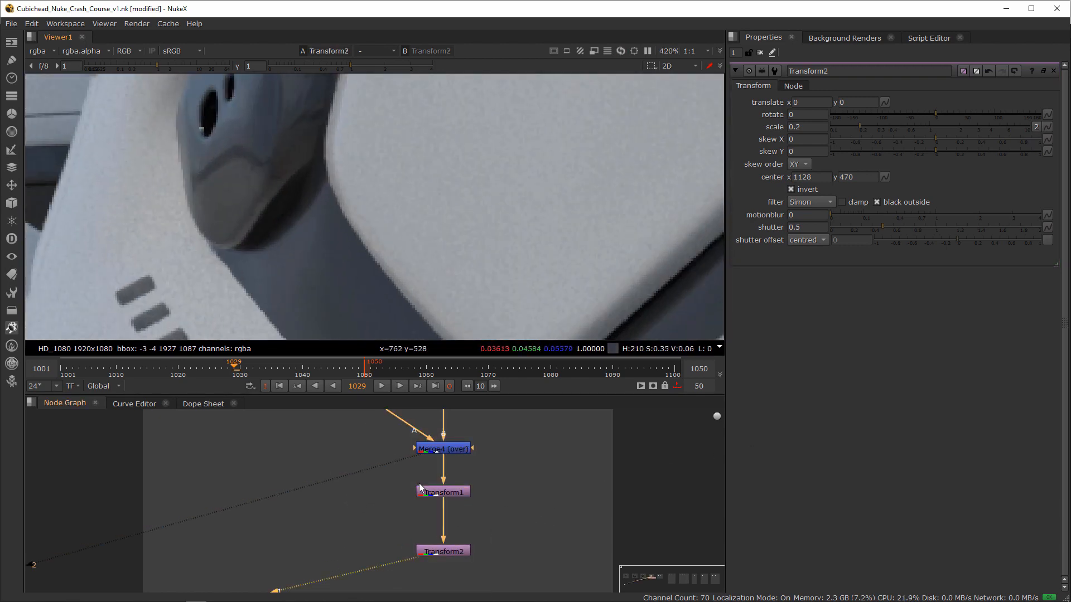
pyautogui.click(443, 491)
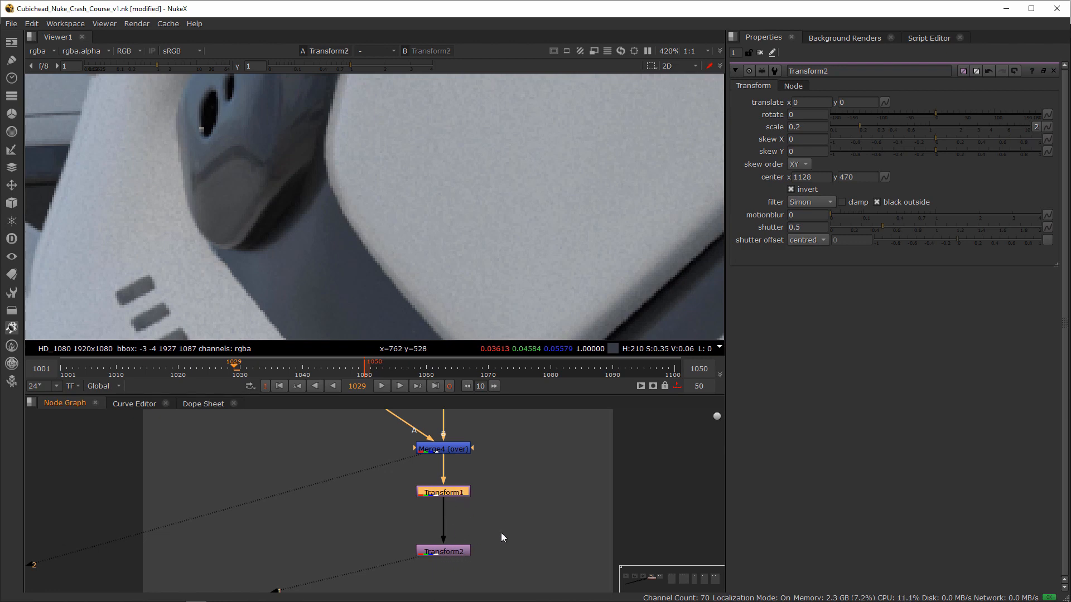
pyautogui.click(459, 553)
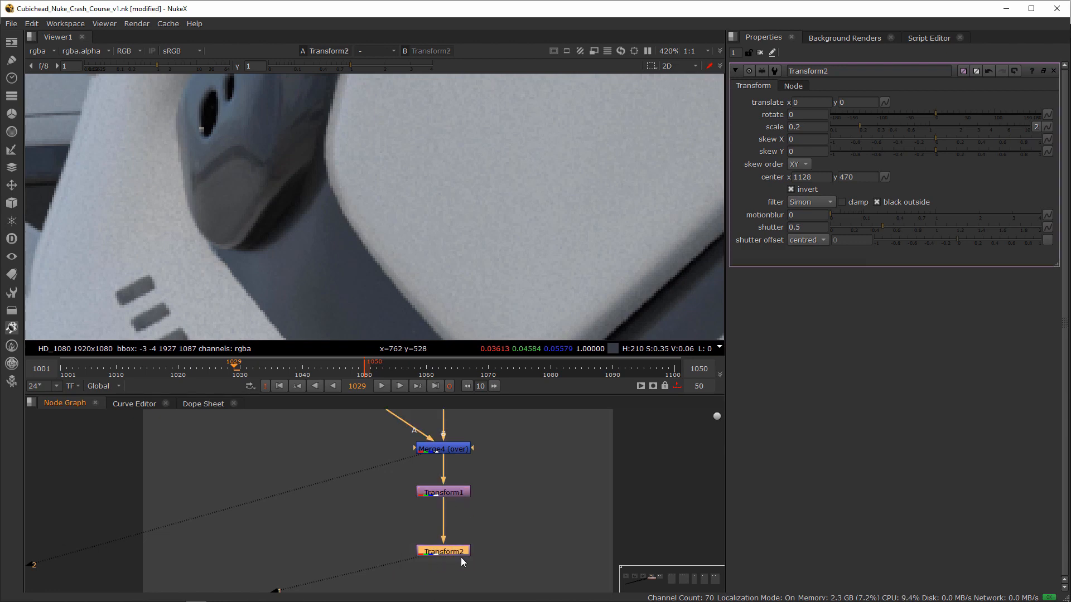
# Step: Insert a Crop node between the two Transforms and space it evenly between them
pyautogui.click(441, 500)
pyautogui.press('Tab')
pyautogui.write('cropo')
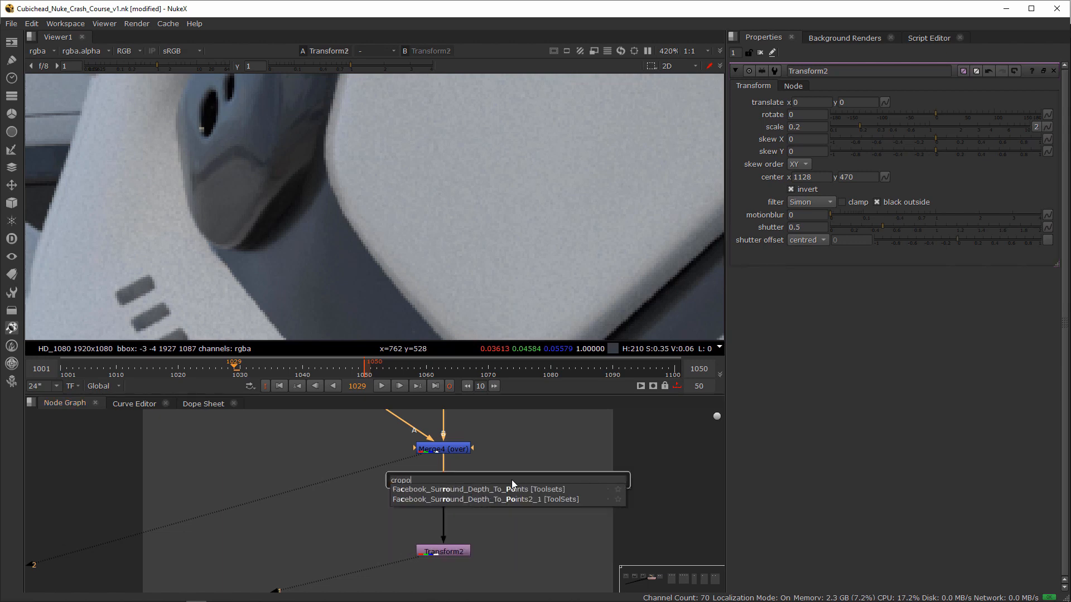
pyautogui.press('BackSpace')
pyautogui.press('BackSpace')
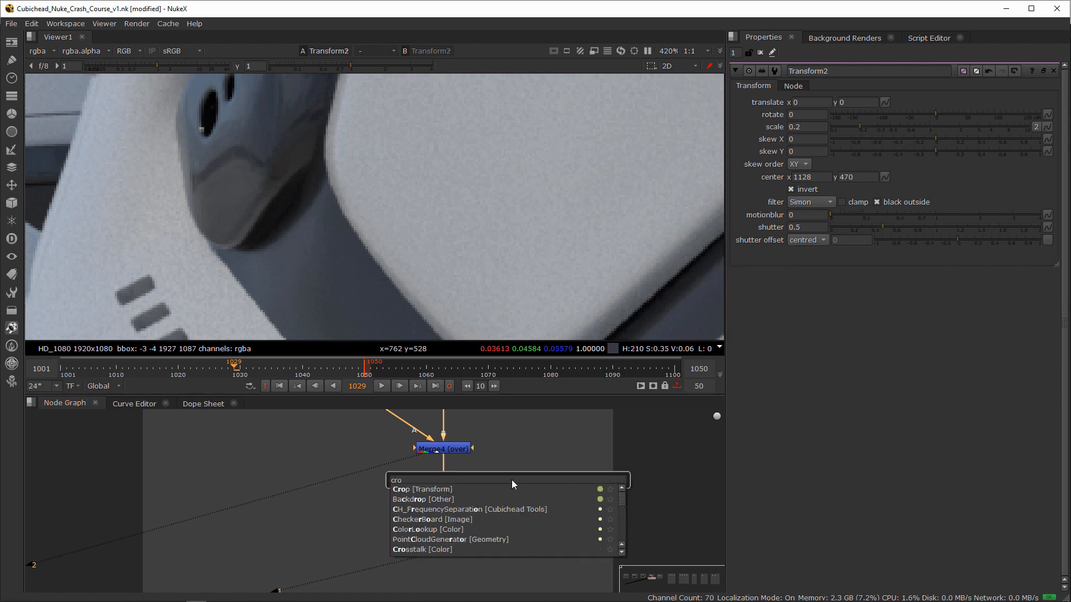
pyautogui.write('p [Transform')
pyautogui.press('Return')
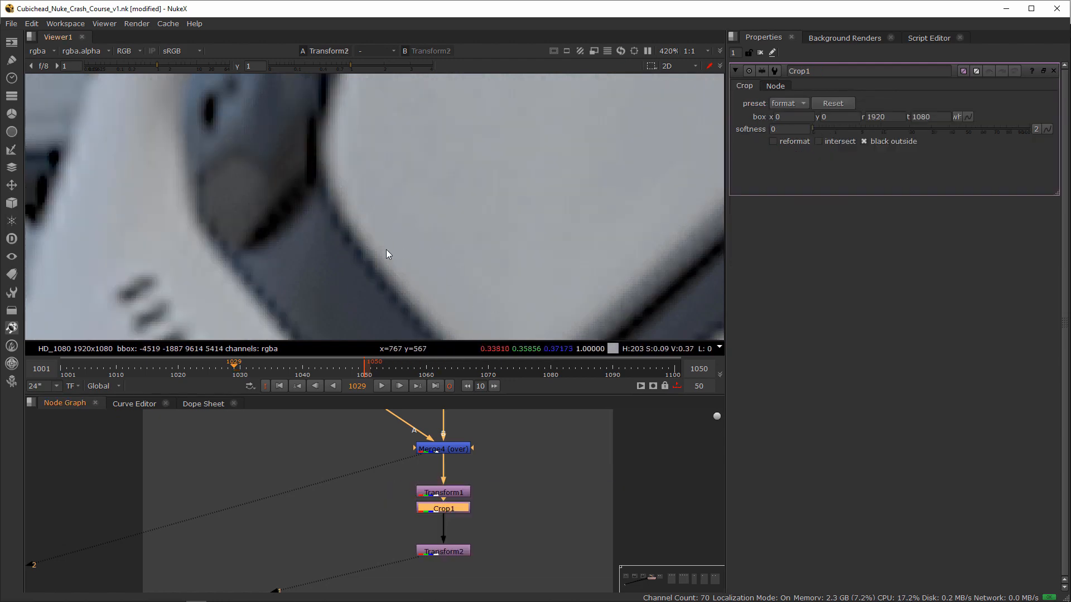
pyautogui.scroll(-5, 410, 261)
pyautogui.scroll(-1, 421, 250)
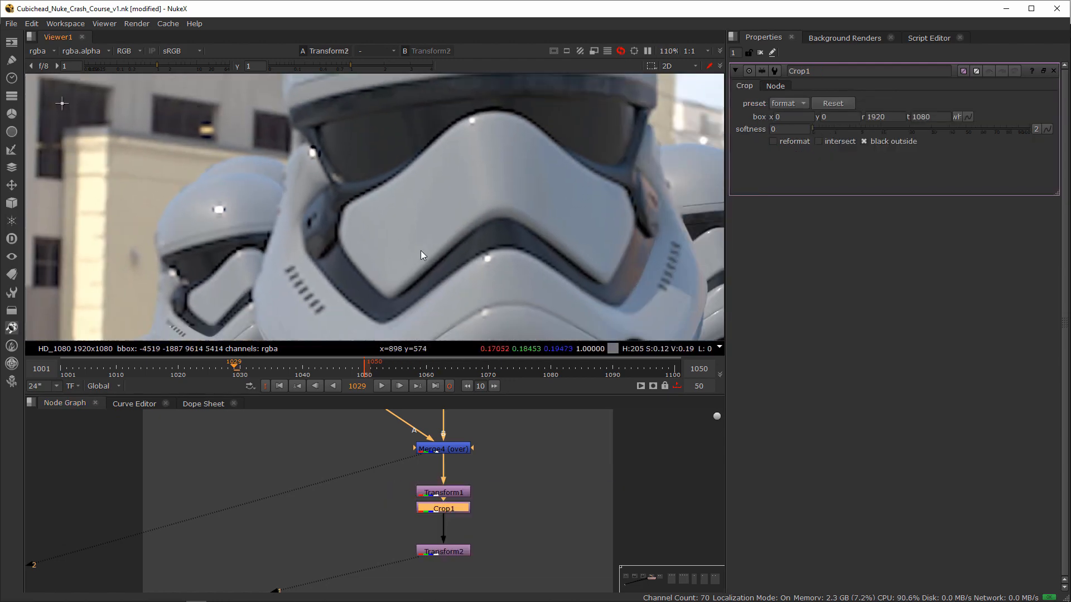
pyautogui.moveTo(439, 510); pyautogui.dragTo(439, 520)
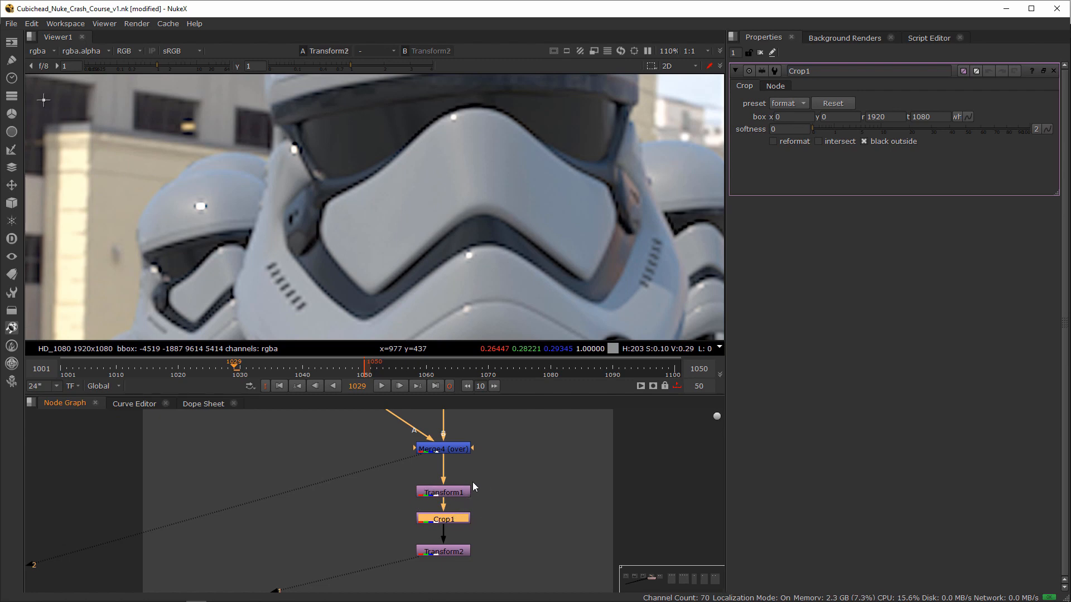
# Step: View the Crop's output and the second Transform's output to compare the image quality
pyautogui.moveTo(506, 472); pyautogui.dragTo(457, 534)
pyautogui.press('1')
pyautogui.press('1')
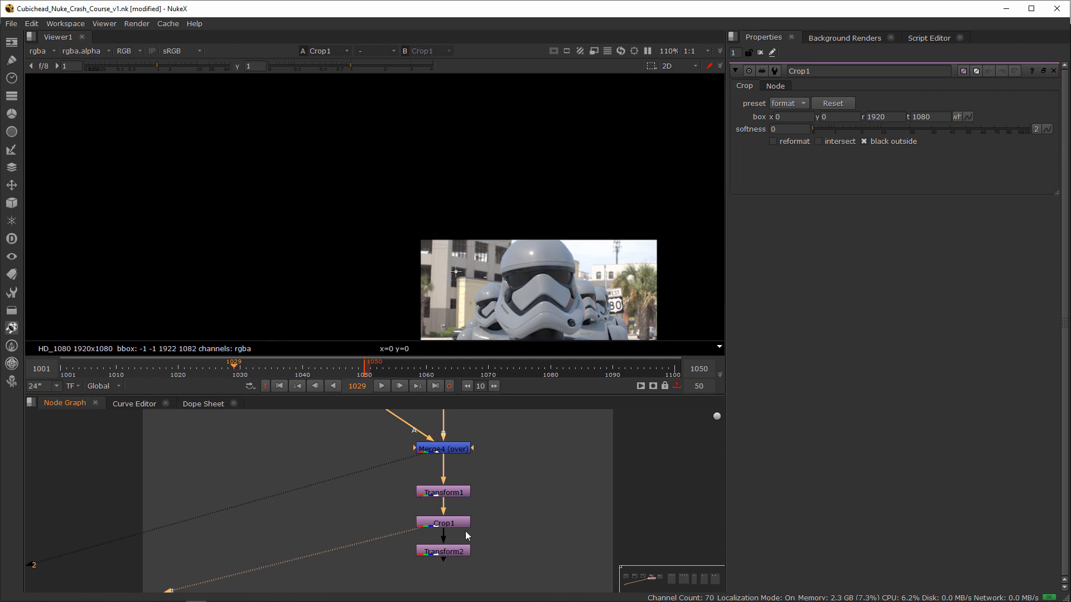
pyautogui.click(441, 552)
pyautogui.press('1')
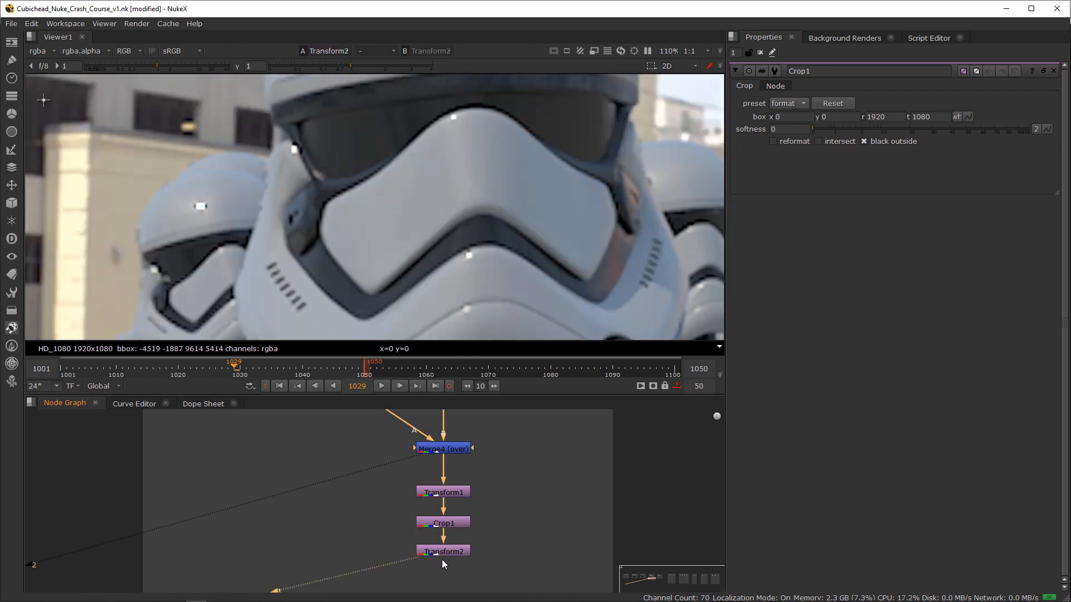
# Step: Delete the Crop node, move the second Transform up close below the first, and select both Transforms
pyautogui.moveTo(473, 520); pyautogui.dragTo(376, 537)
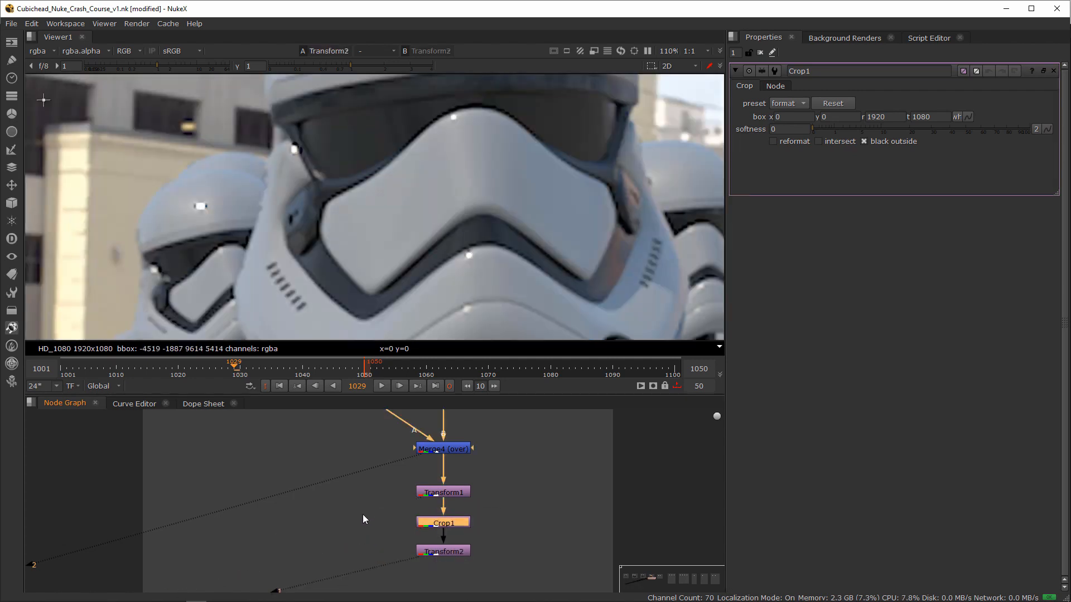
pyautogui.press('Delete')
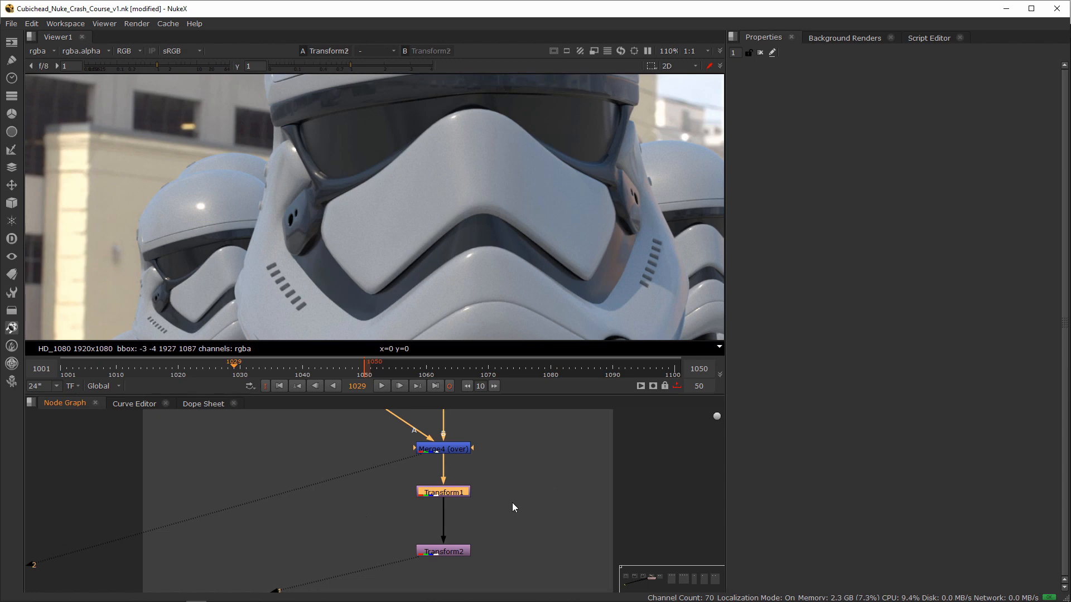
pyautogui.moveTo(516, 522); pyautogui.dragTo(446, 523)
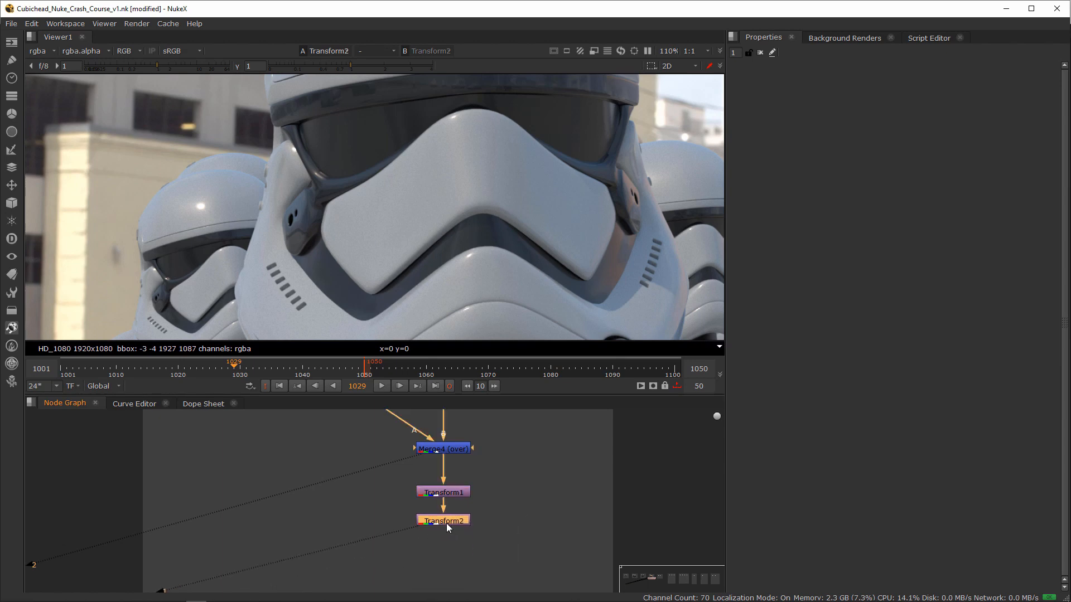
pyautogui.moveTo(498, 478); pyautogui.dragTo(430, 536)
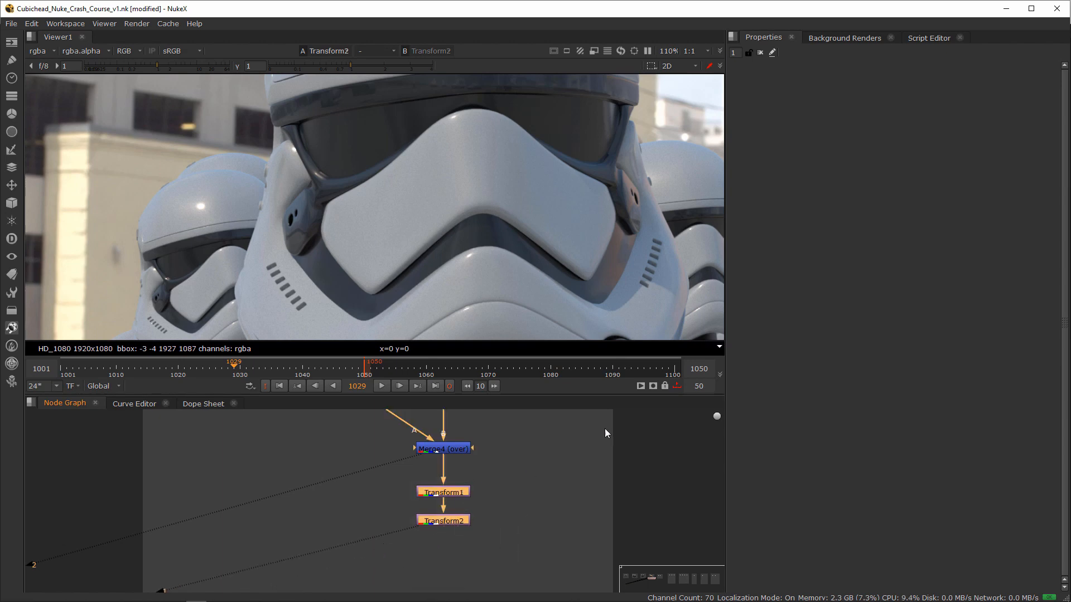
# Step: Merge the stormtrooper render over the background plate in the Keyframe and Expression section, place the Merge below the plate, and view it
pyautogui.scroll(-5, 481, 239)
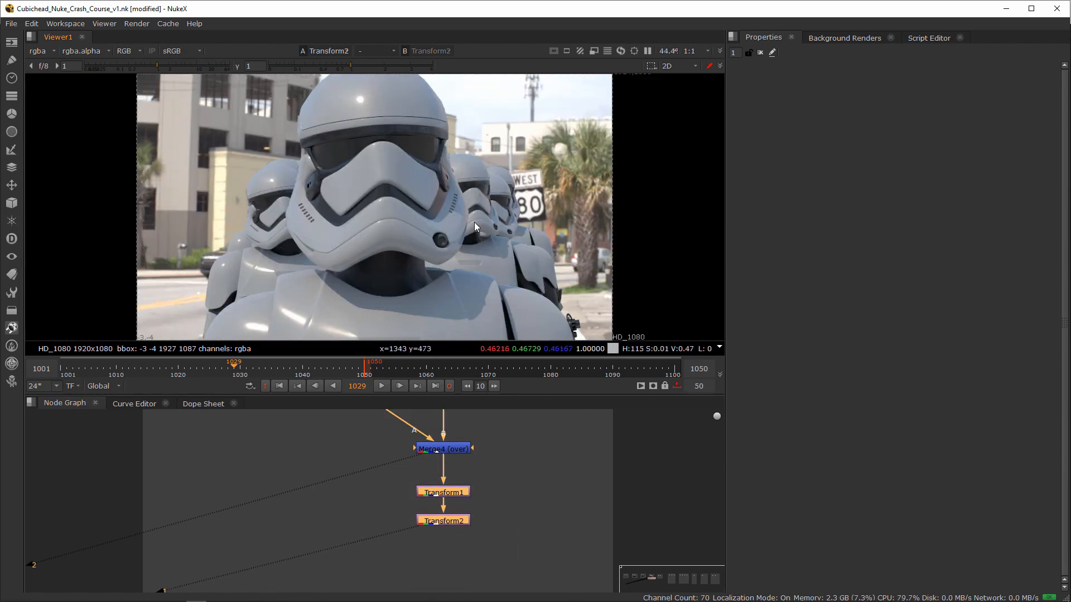
pyautogui.scroll(-6, 446, 510)
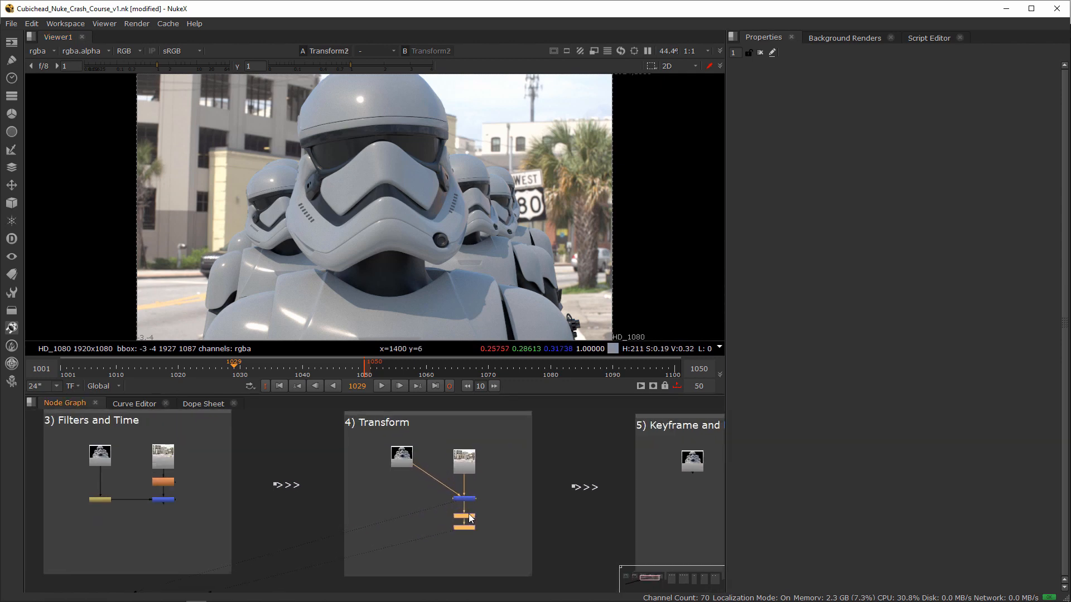
pyautogui.moveTo(564, 467); pyautogui.dragTo(532, 518, button='middle')
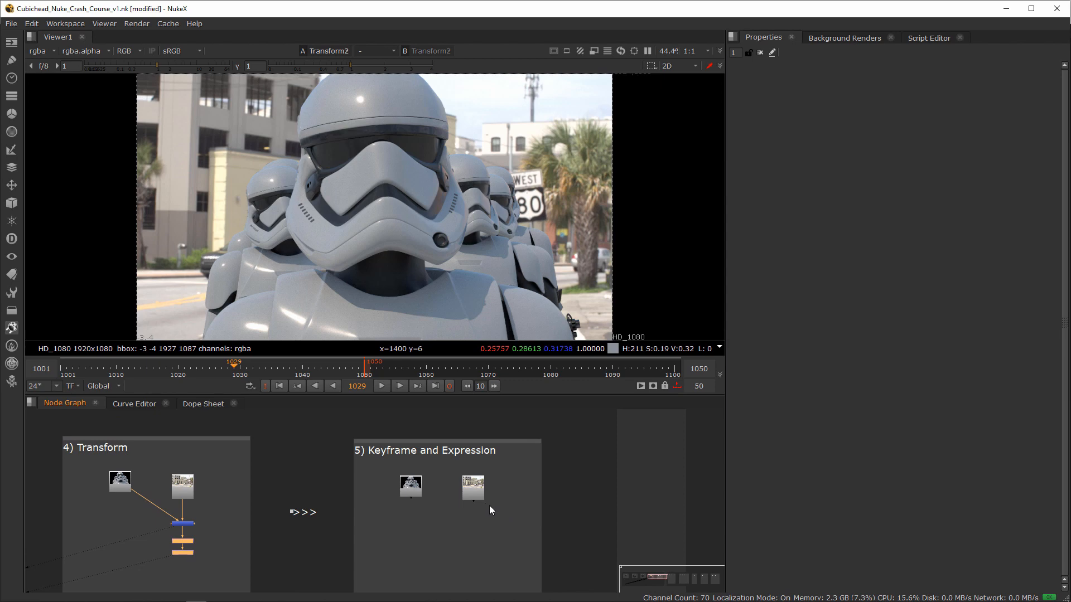
pyautogui.scroll(3, 462, 496)
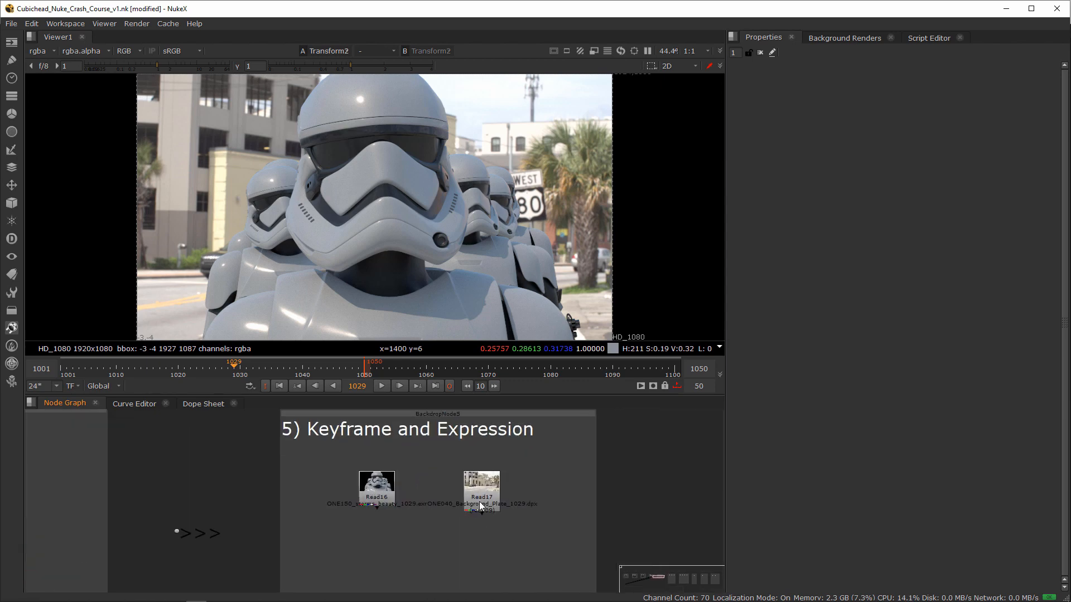
pyautogui.moveTo(444, 475); pyautogui.dragTo(418, 468, button='middle')
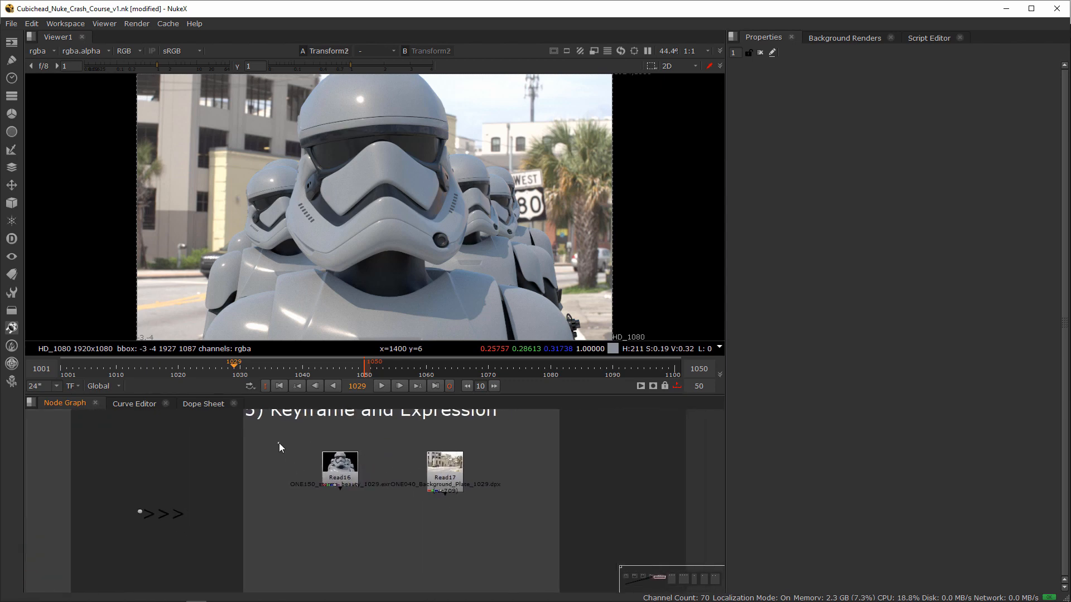
pyautogui.moveTo(279, 443); pyautogui.dragTo(521, 513)
pyautogui.press('m')
pyautogui.moveTo(452, 501); pyautogui.dragTo(452, 537)
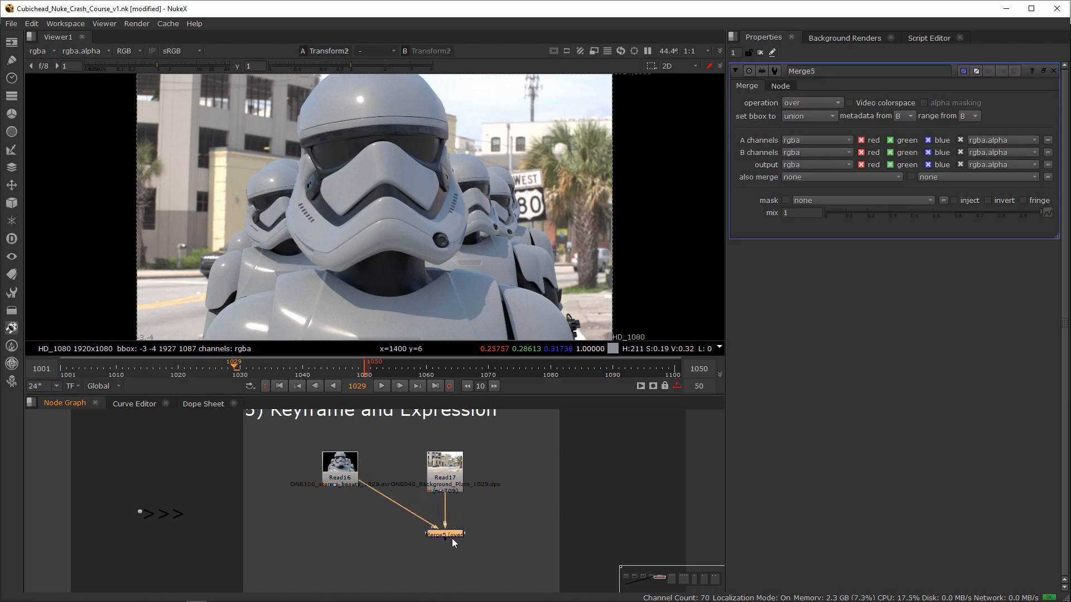
pyautogui.press('1')
pyautogui.click(434, 551)
pyautogui.moveTo(472, 537); pyautogui.dragTo(470, 500, button='middle')
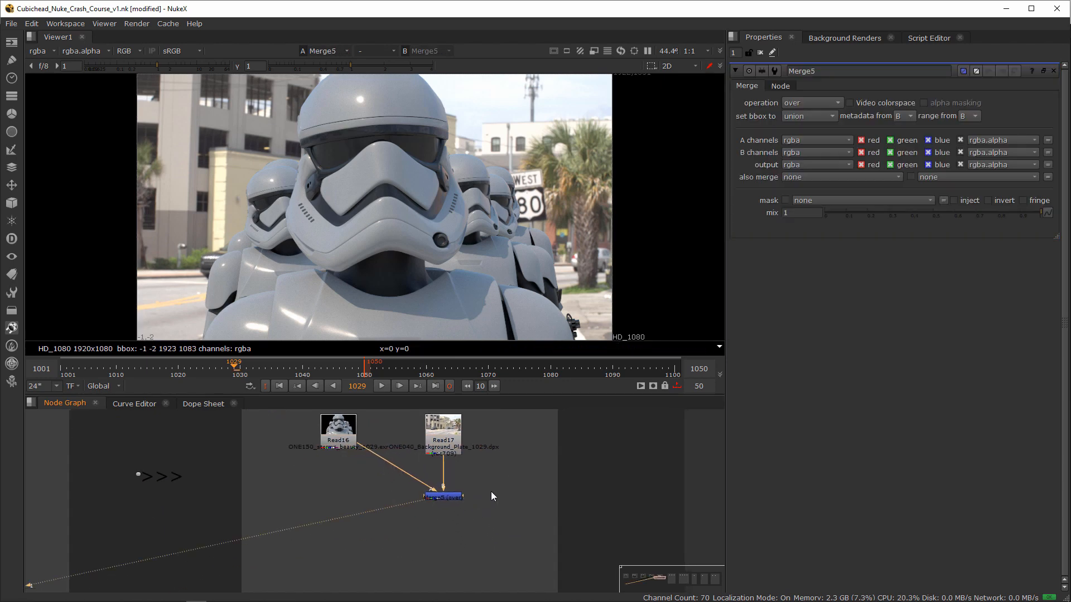
# Step: Add a Transform node below the new Merge in the Keyframe and Expression section
pyautogui.scroll(2, 463, 499)
pyautogui.click(434, 502)
pyautogui.press('t')
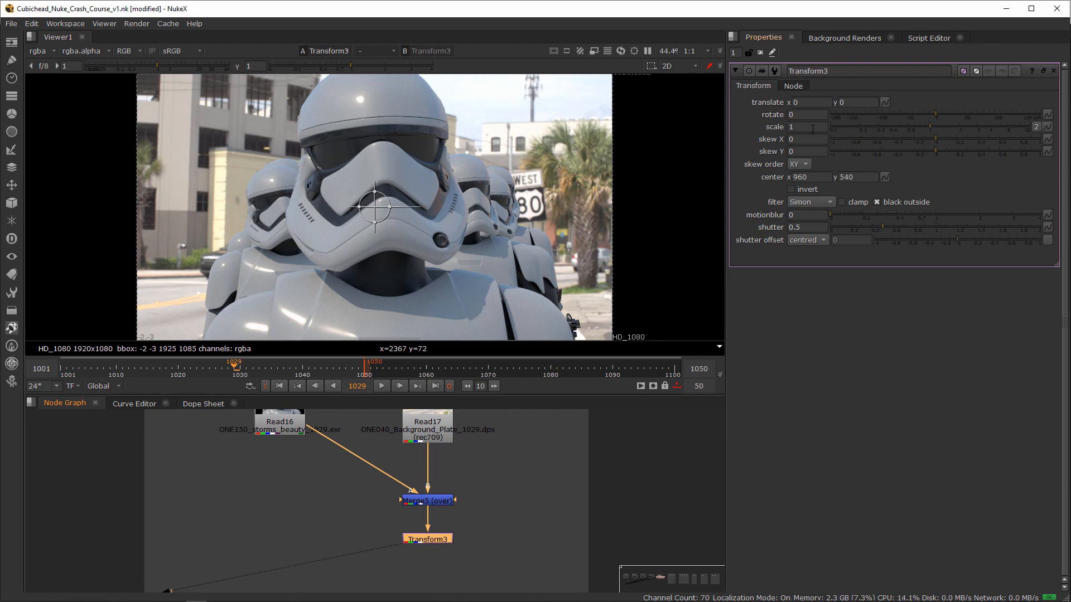
# Step: Go to frame 1001 and set a keyframe on the new Transform's scale
pyautogui.click(68, 369)
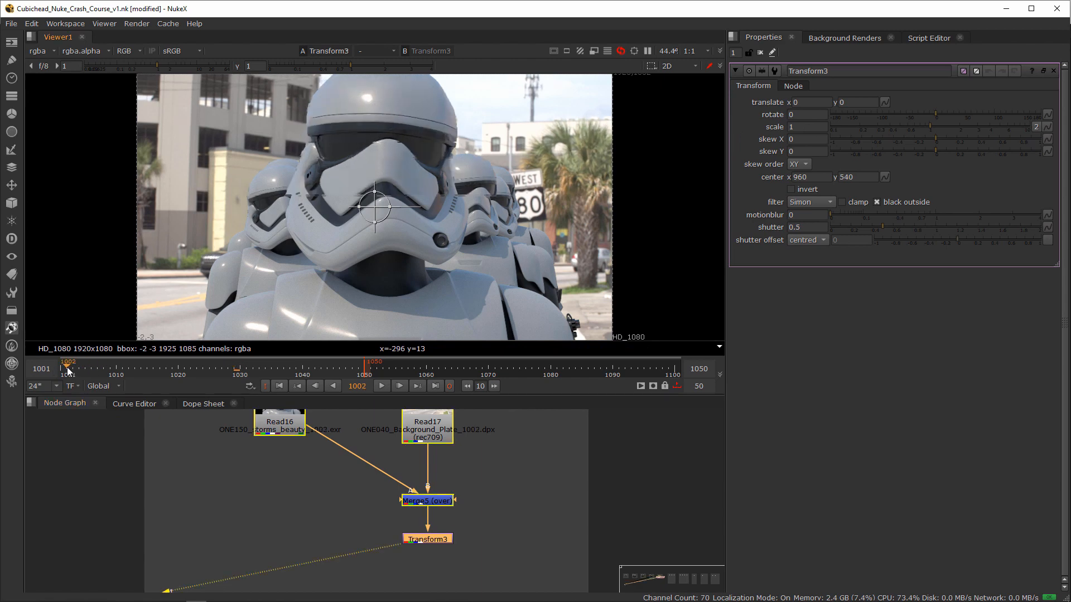
pyautogui.moveTo(67, 369); pyautogui.dragTo(61, 369)
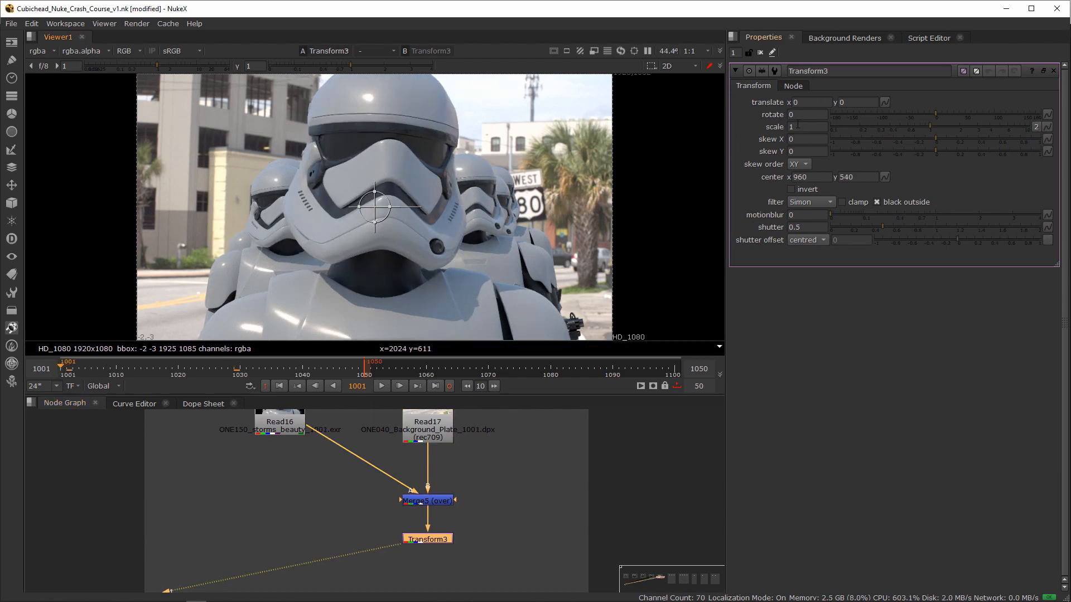
pyautogui.rightClick(804, 128)
pyautogui.click(820, 133)
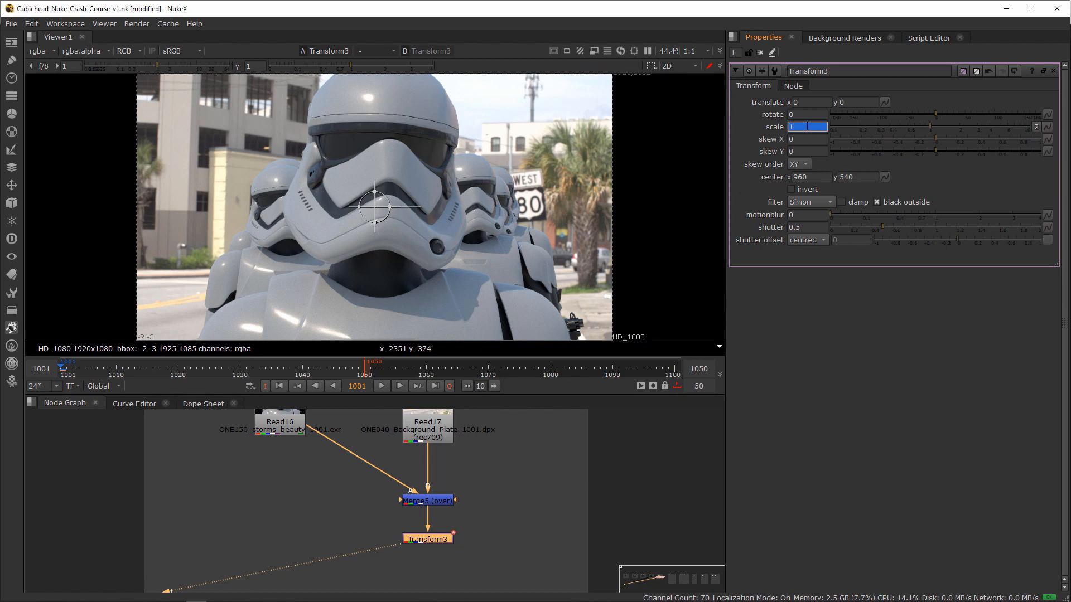
# Step: Go to frame 1030 and end the playback range there
pyautogui.click(243, 370)
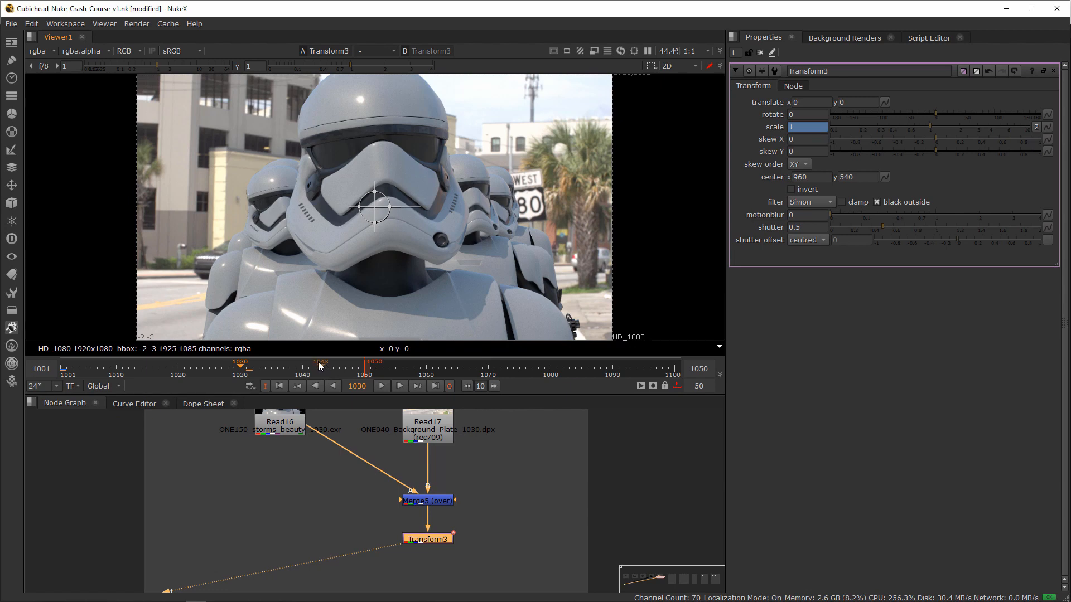
pyautogui.click(234, 370)
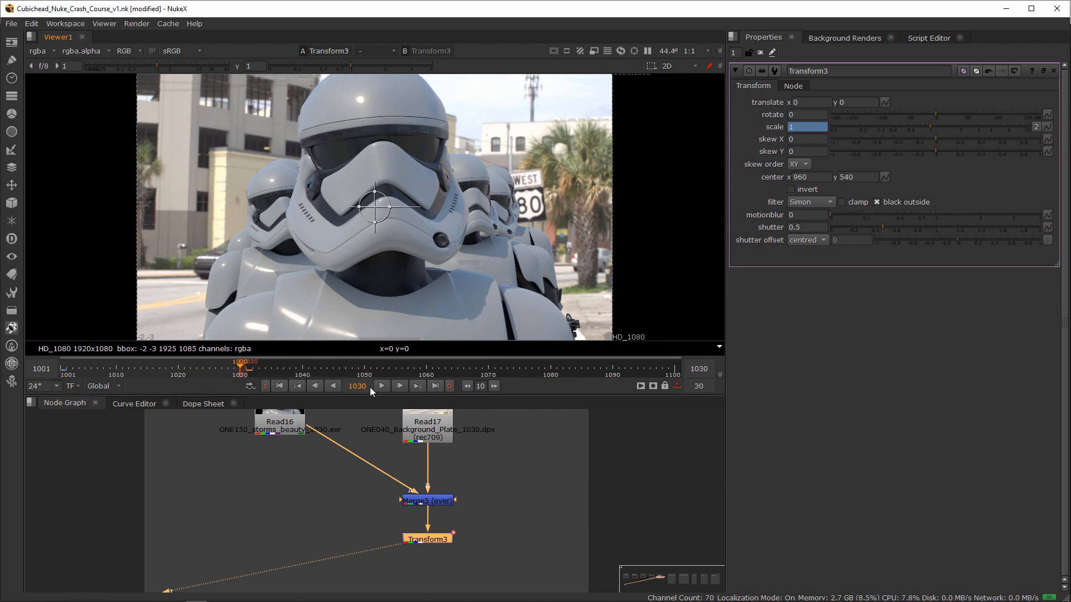
pyautogui.click(265, 386)
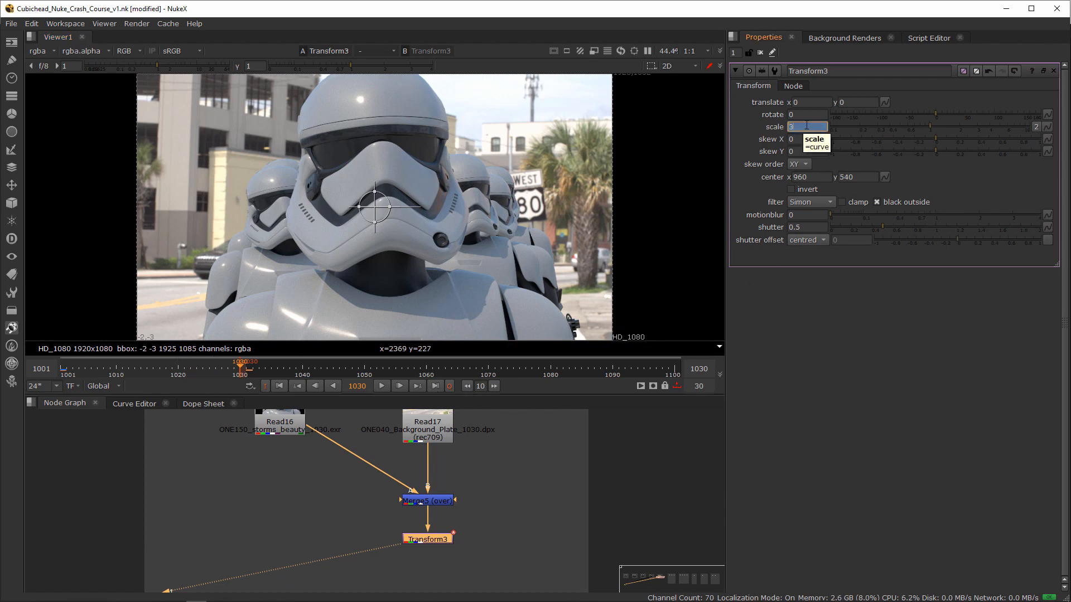
# Step: Set the Transform's scale to 3 at frame 1030 and play back the scale animation
pyautogui.press('Return')
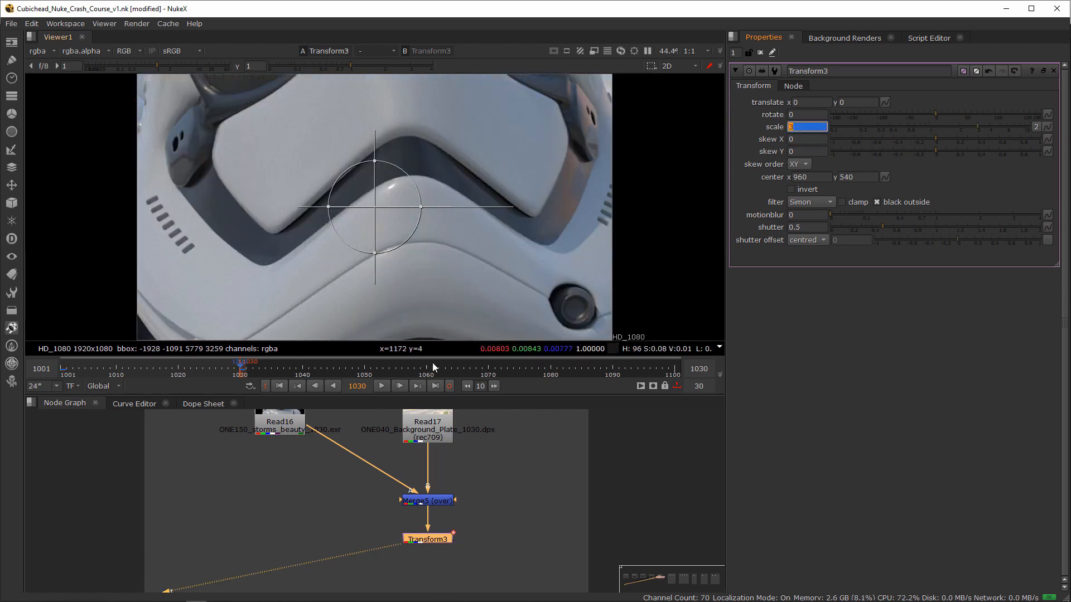
pyautogui.click(382, 386)
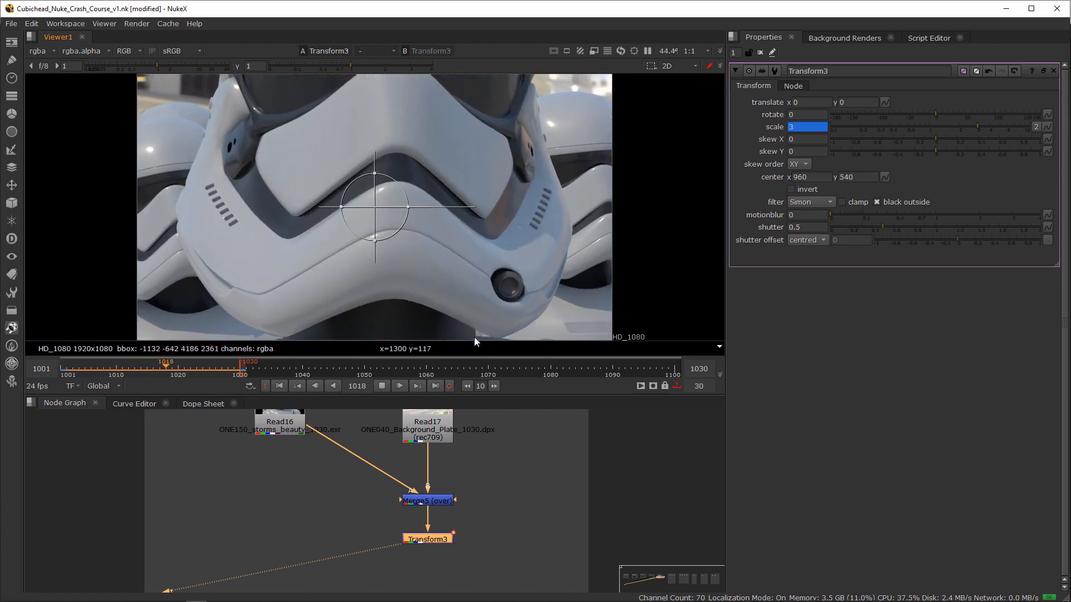
pyautogui.click(382, 386)
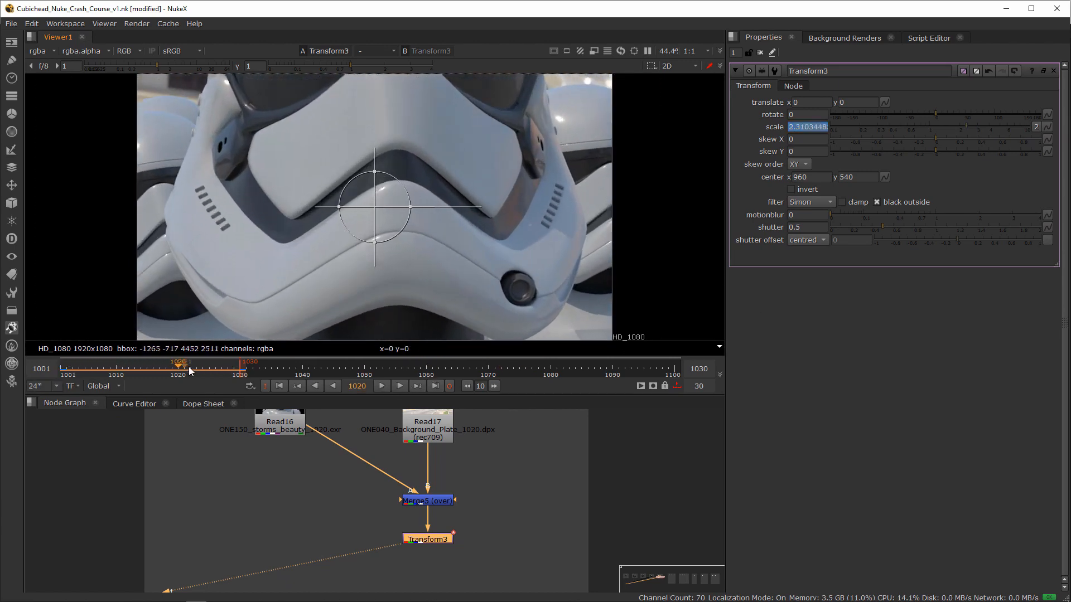
# Step: Go to frame 1016 and scale the image in the viewer to about 1.51
pyautogui.moveTo(189, 367); pyautogui.dragTo(122, 366)
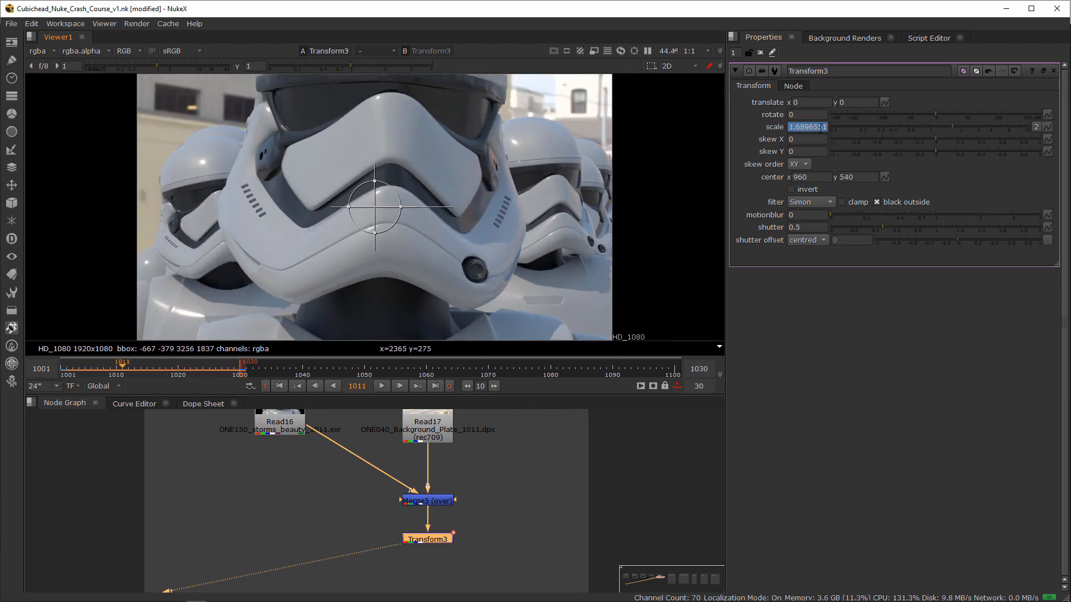
pyautogui.click(154, 366)
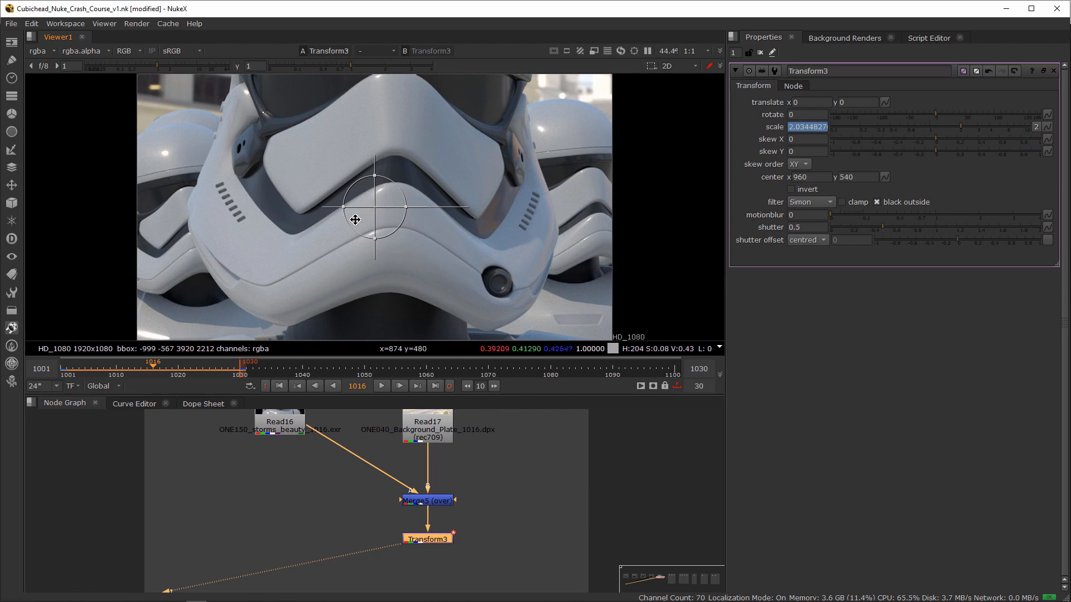
pyautogui.moveTo(411, 191); pyautogui.dragTo(396, 195)
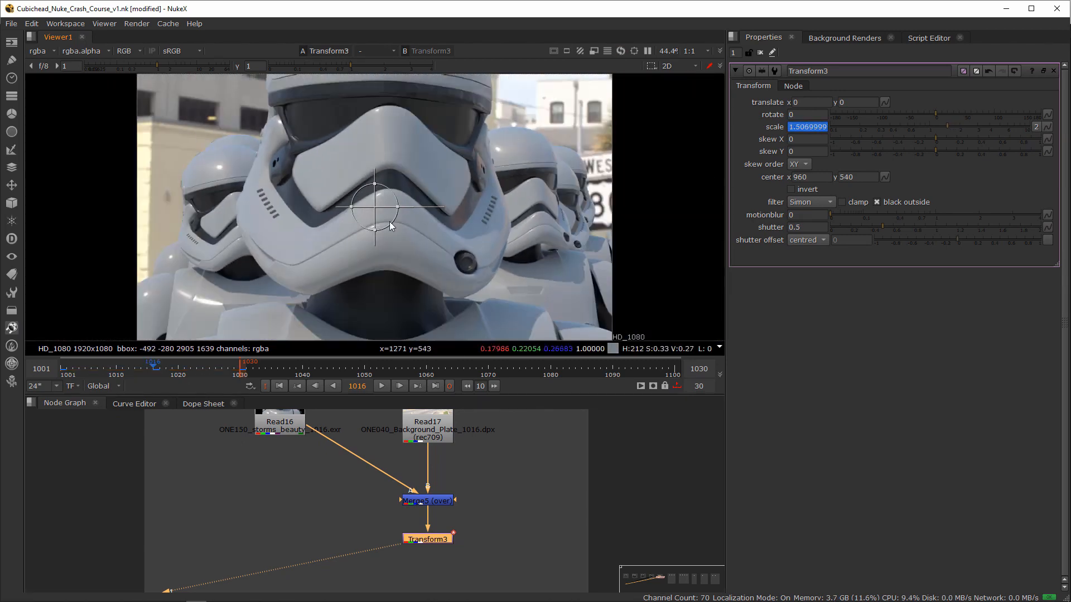
# Step: Try moving the image to translate x 146, y -22 at frame 1016, and undo the move
pyautogui.moveTo(426, 207); pyautogui.dragTo(462, 213)
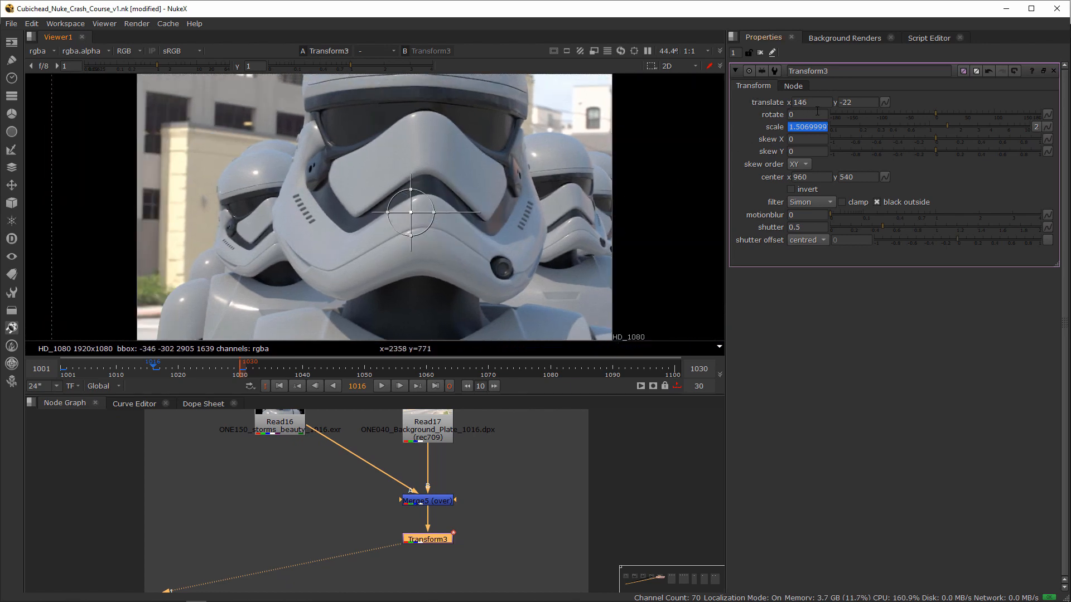
pyautogui.click(882, 102)
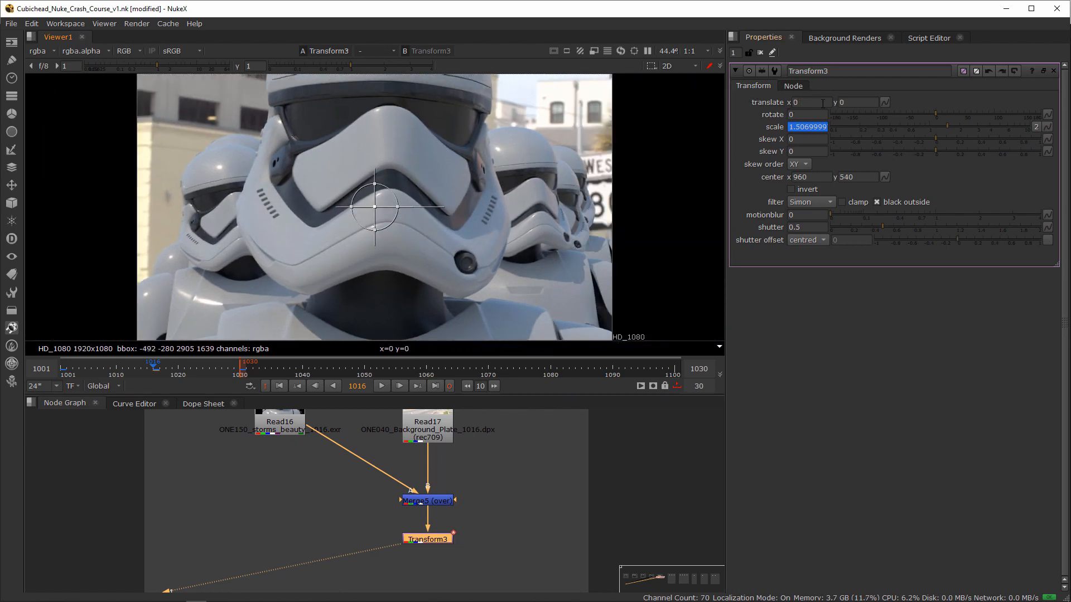
pyautogui.click(884, 103)
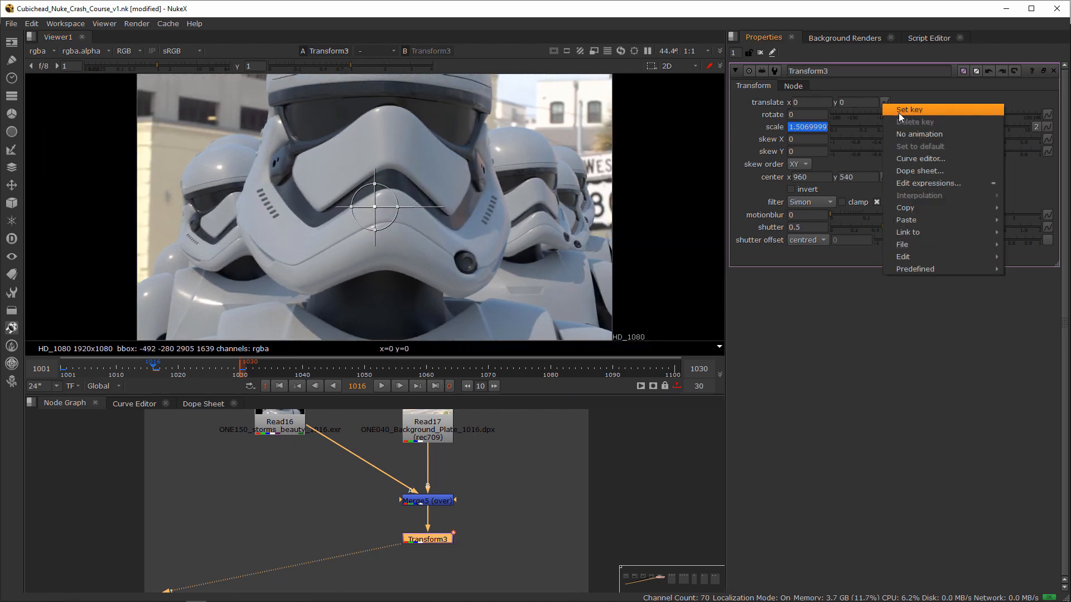
pyautogui.click(905, 92)
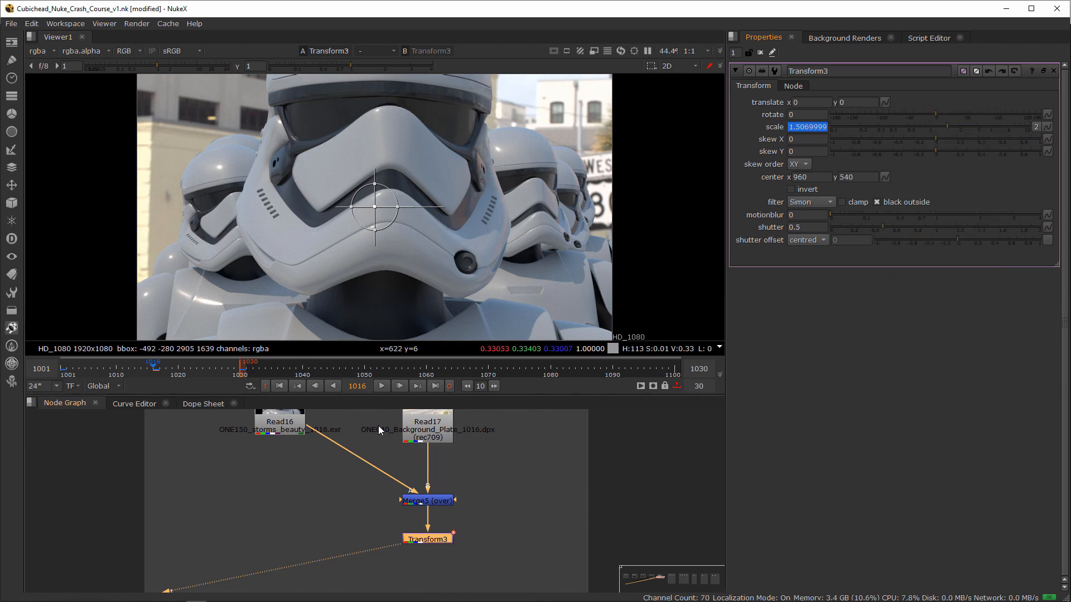
# Step: Set a keyframe on the Transform's translate at frame 1016
pyautogui.scroll(-3, 335, 460)
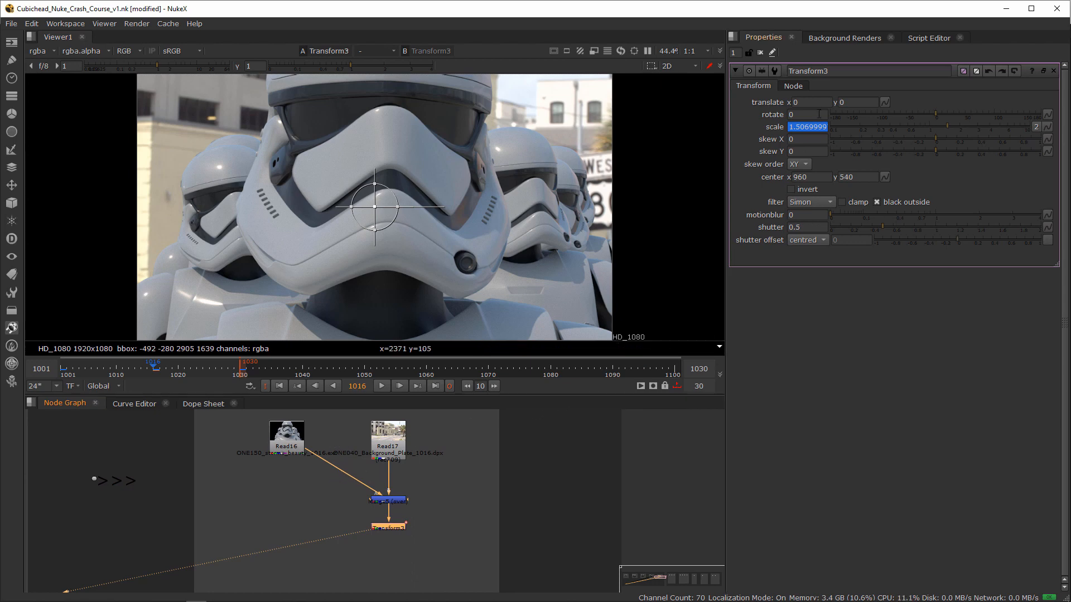
pyautogui.click(886, 103)
pyautogui.click(904, 108)
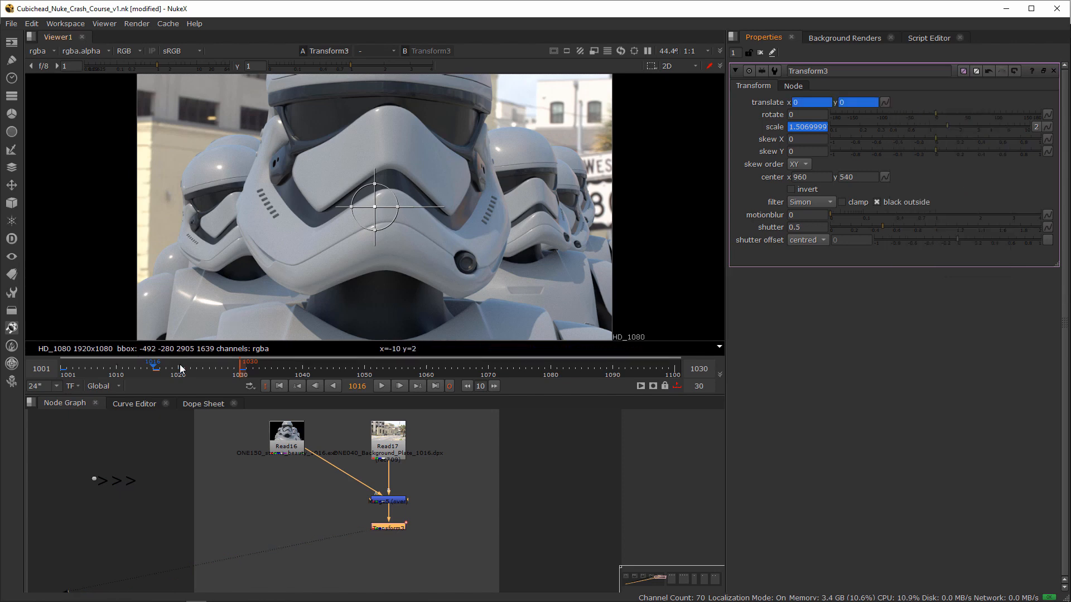
# Step: Go to frame 1030 and move the image in the viewer to translate x 192, y -10
pyautogui.click(236, 375)
pyautogui.click(238, 375)
pyautogui.moveTo(374, 207); pyautogui.dragTo(422, 209)
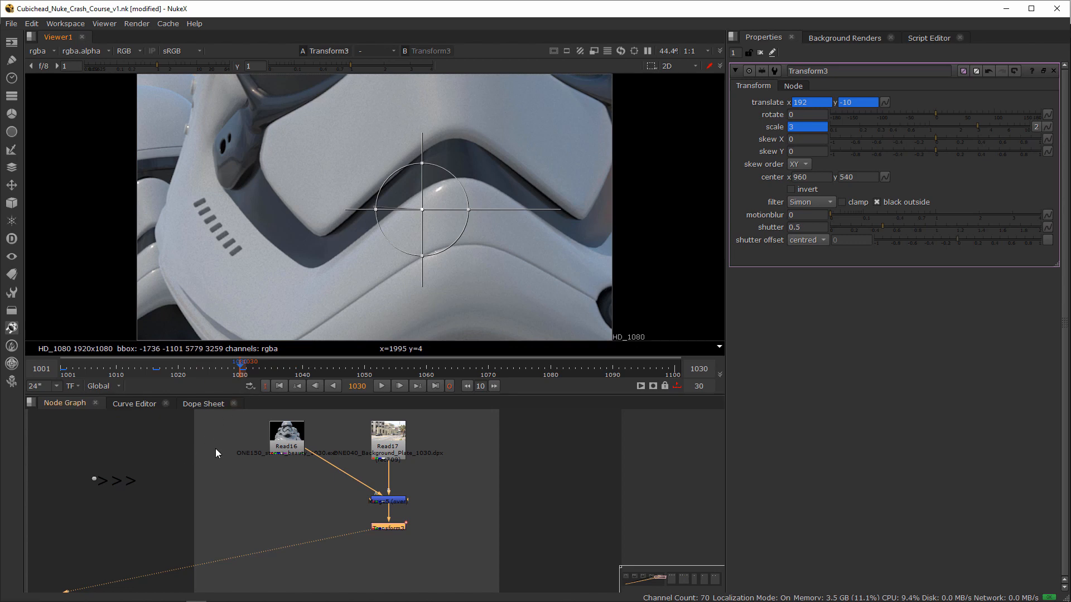
# Step: Show the Transform's keyframes in the Dope Sheet, select them all, and clear the selection
pyautogui.scroll(-2, 215, 449)
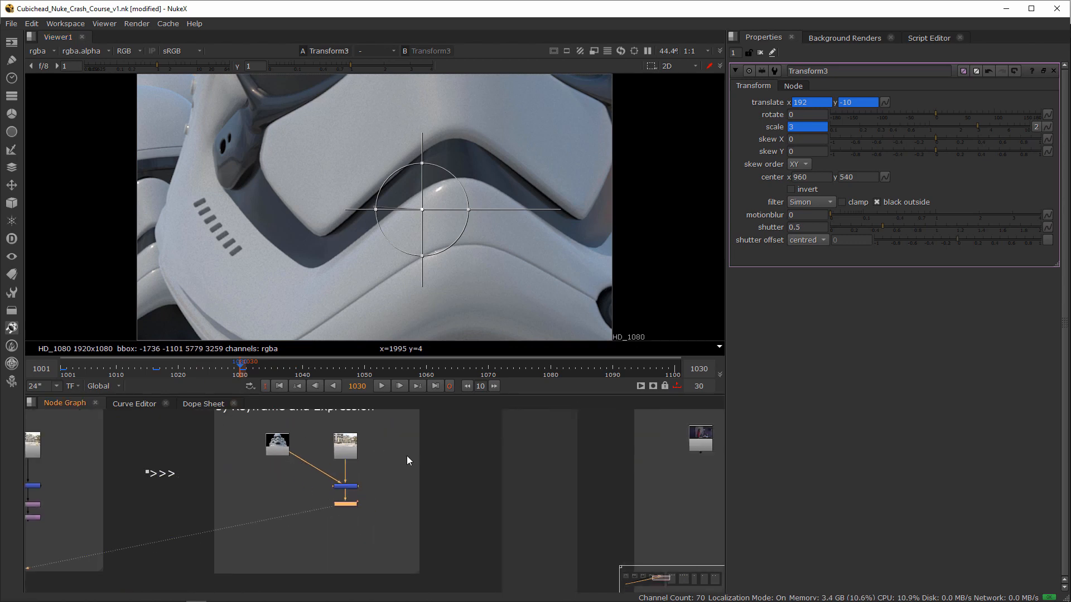
pyautogui.click(202, 405)
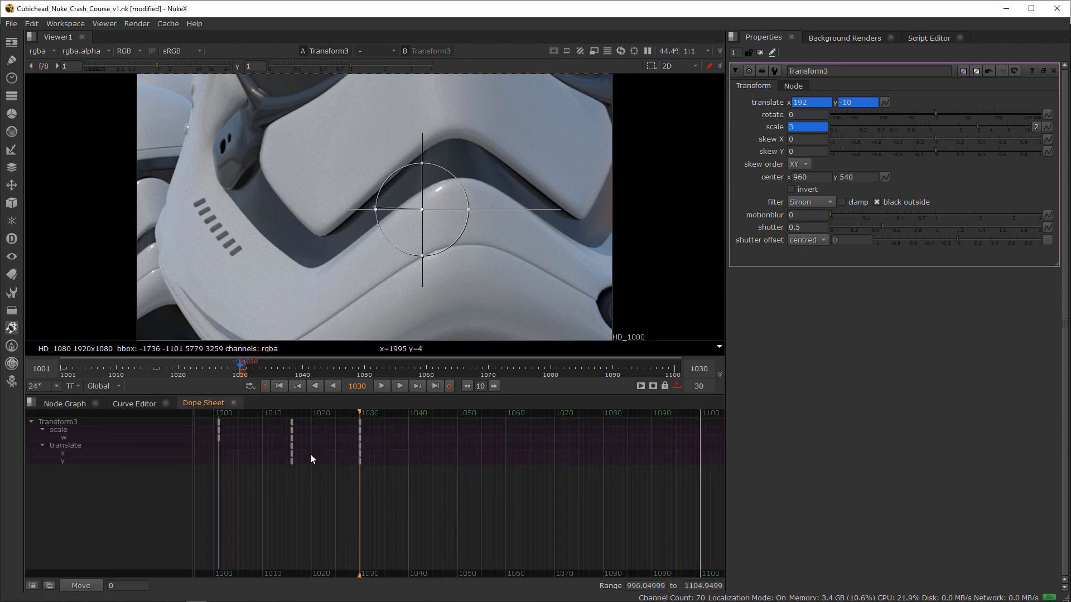
pyautogui.moveTo(400, 500); pyautogui.dragTo(189, 409)
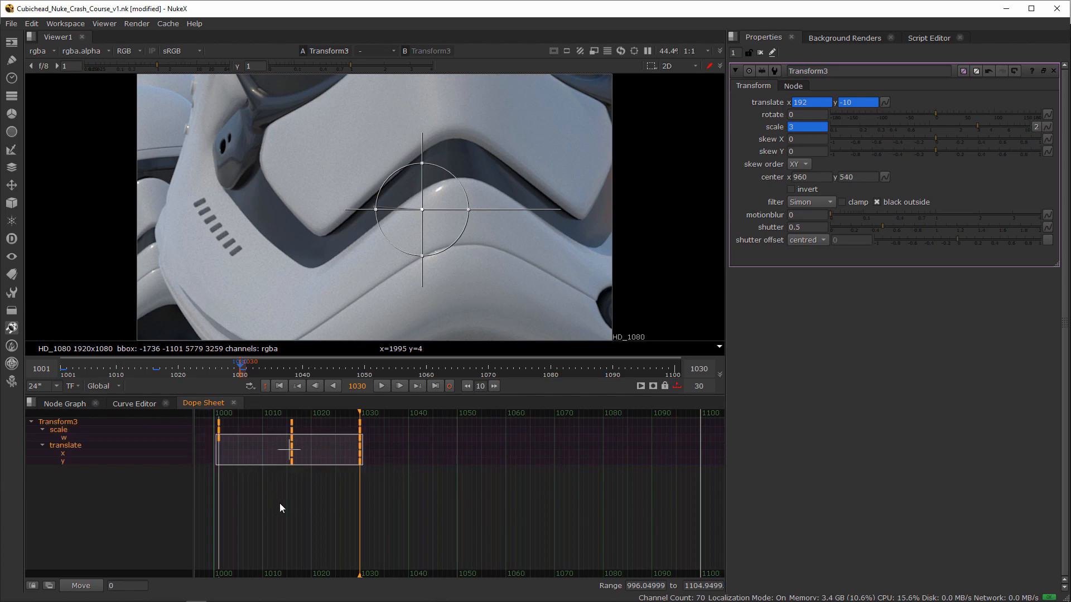
pyautogui.click(295, 509)
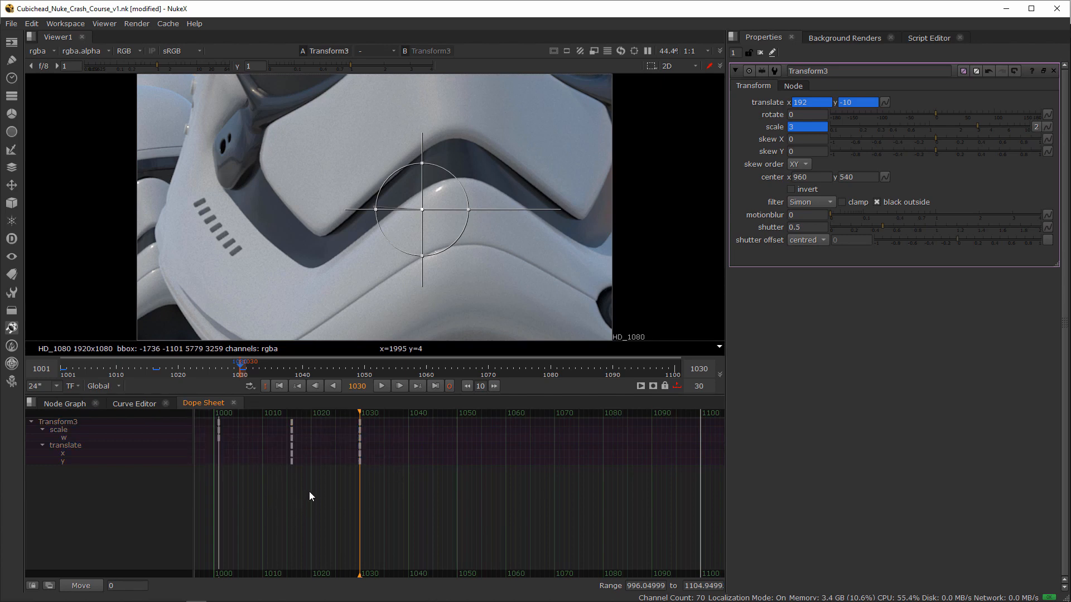
# Step: Fit the Transform's scale and translate curves in the Curve Editor and select the translate x key at frame 1030
pyautogui.click(135, 404)
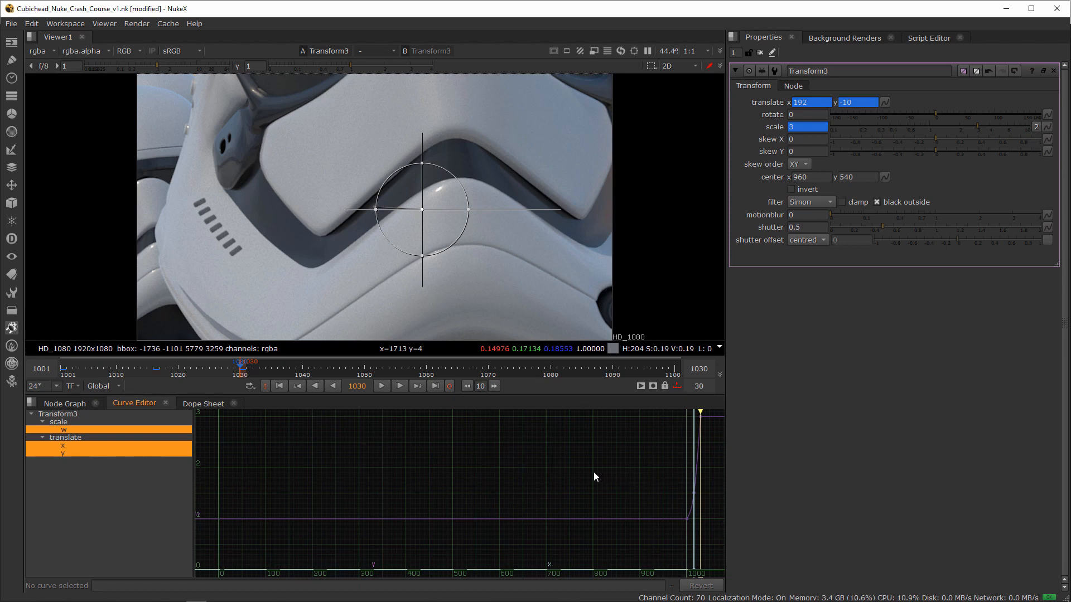
pyautogui.press('f')
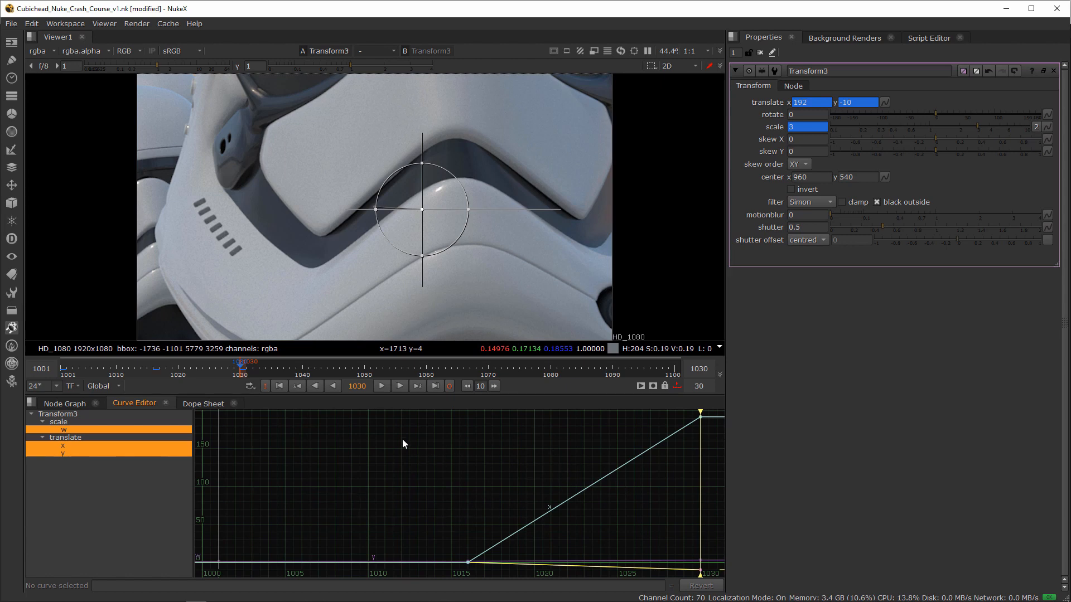
pyautogui.click(676, 440)
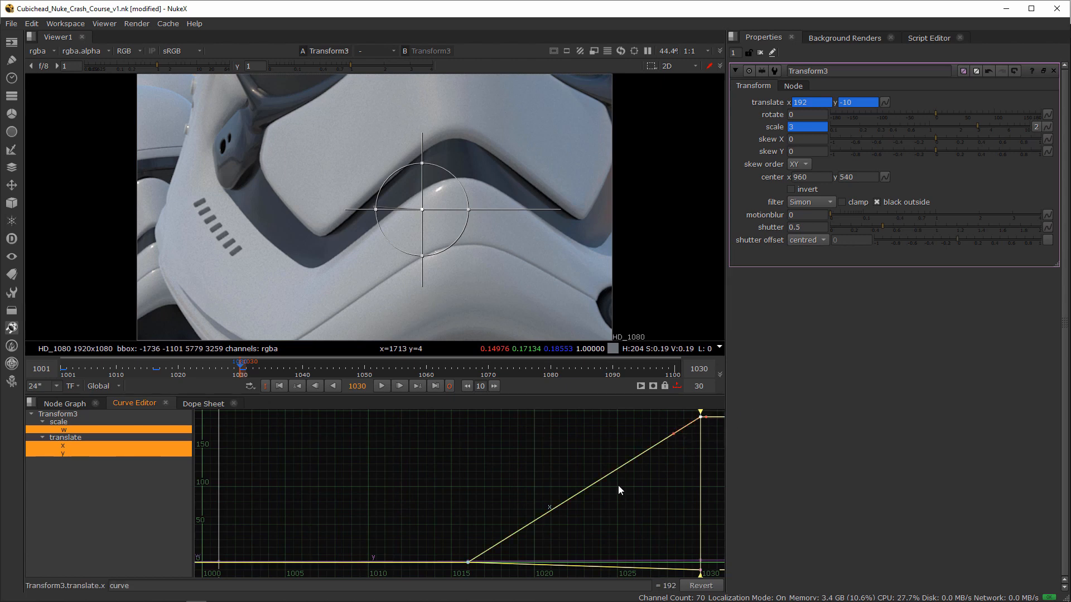
pyautogui.rightClick(703, 417)
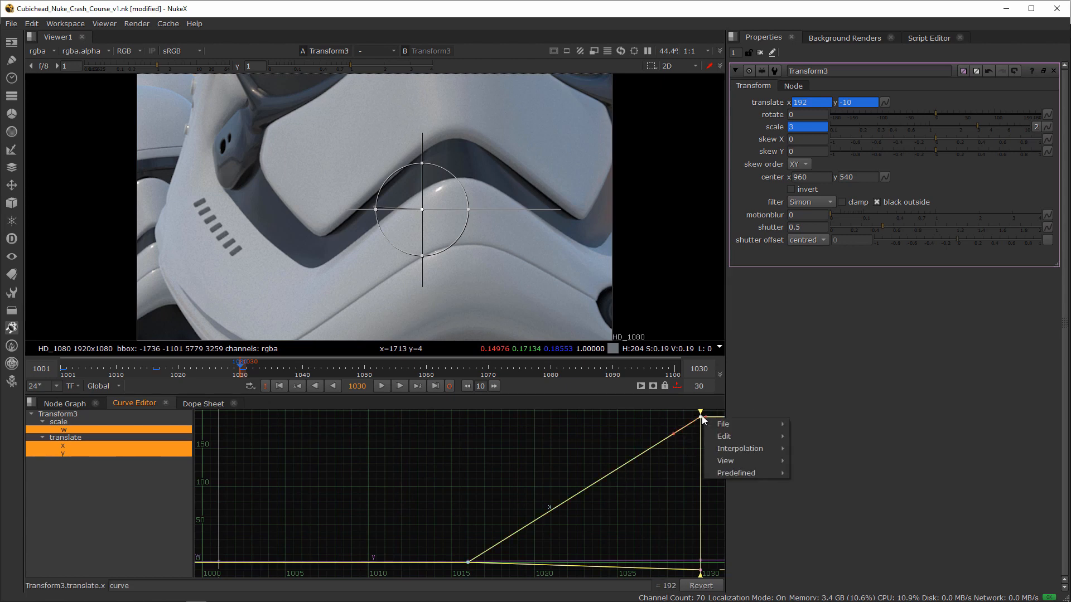
pyautogui.moveTo(731, 448)
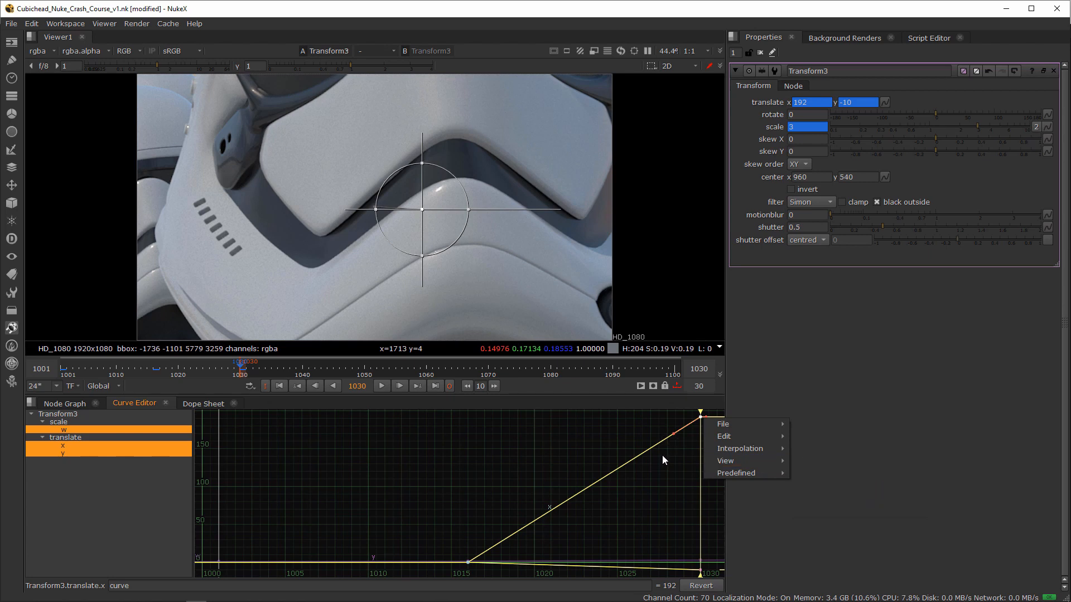
pyautogui.click(648, 460)
pyautogui.click(700, 417)
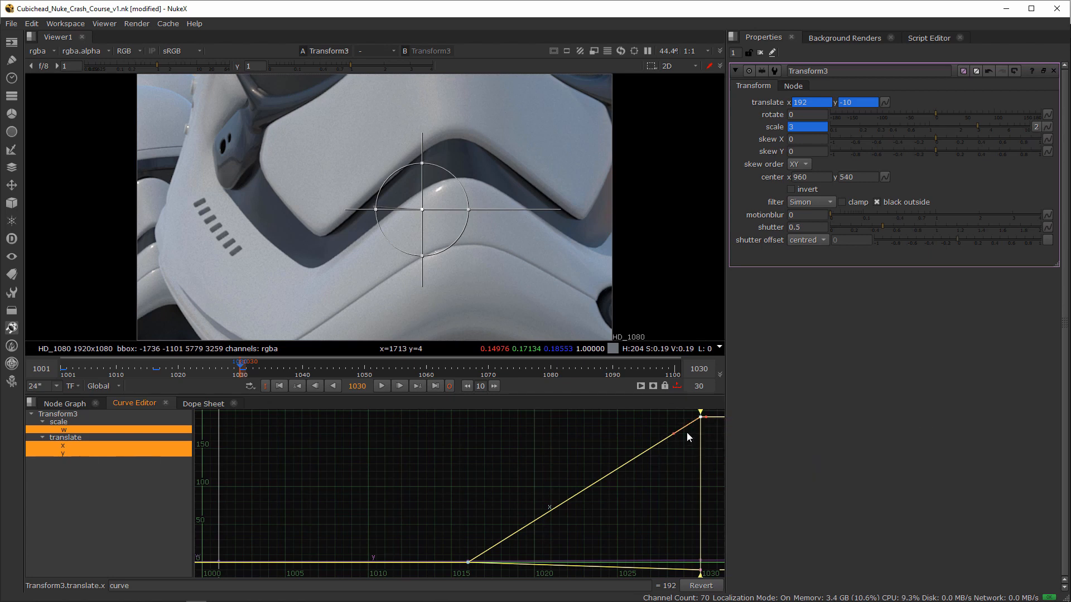
# Step: Ease the translate x curve by bending its tangent at frame 1030 and making the frame 1016 key horizontal
pyautogui.moveTo(673, 434); pyautogui.dragTo(645, 431)
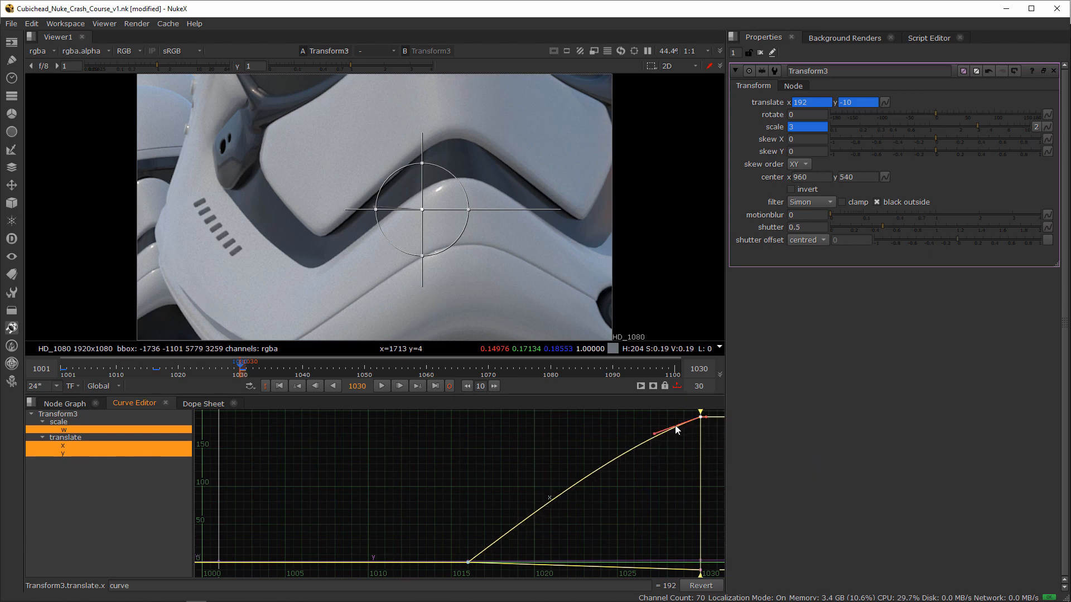
pyautogui.click(468, 562)
pyautogui.press('h')
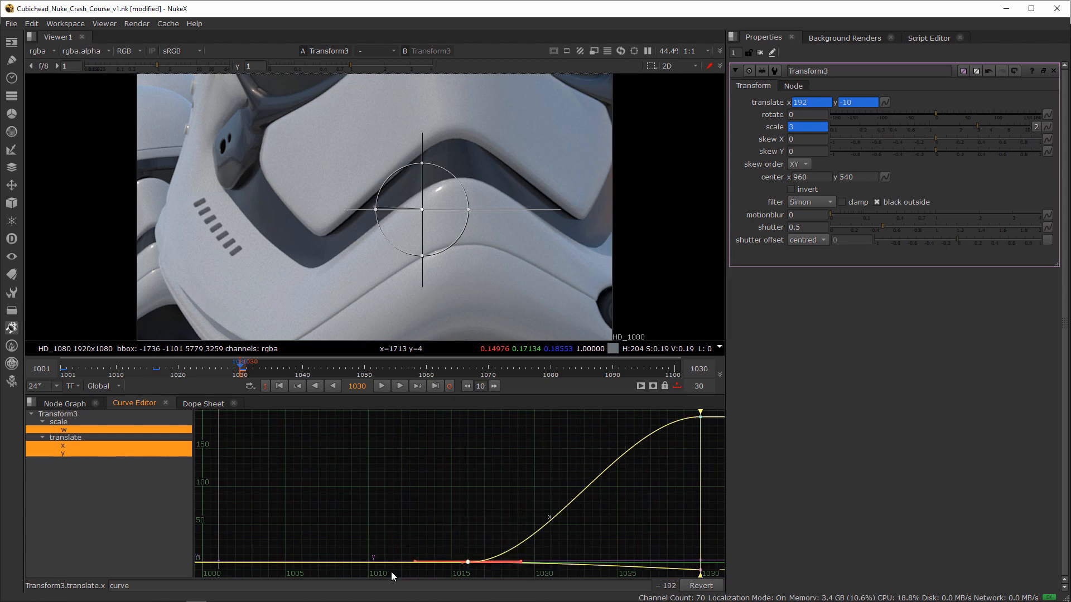
# Step: Tilt the tangent of the translate x key at frame 1030 slightly, to a slope angle of about 2.5
pyautogui.moveTo(669, 427); pyautogui.dragTo(593, 439, button='middle')
pyautogui.click(592, 440)
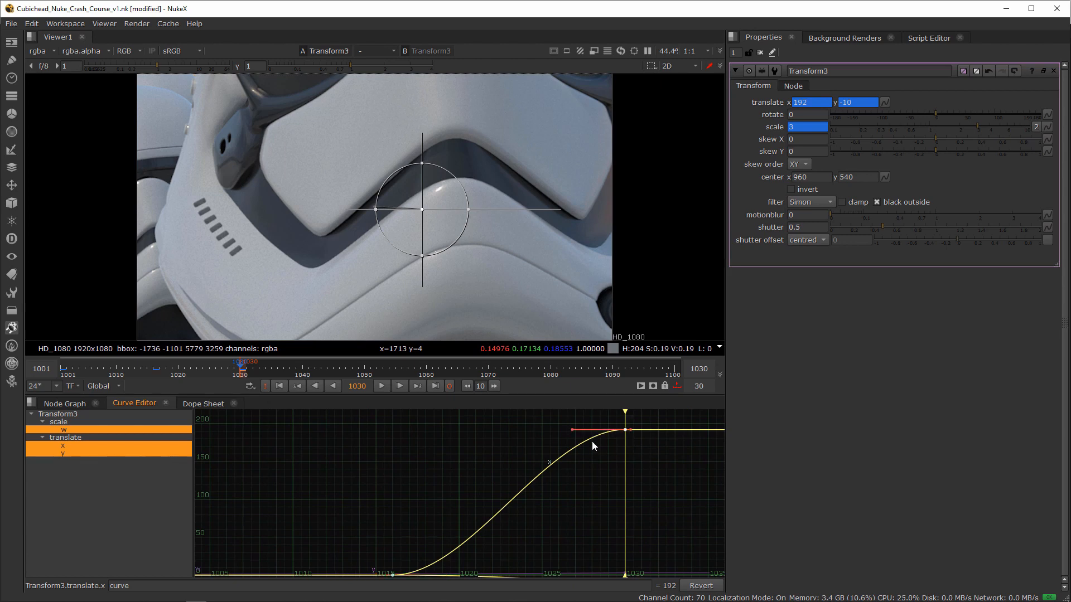
pyautogui.moveTo(573, 431); pyautogui.dragTo(572, 436)
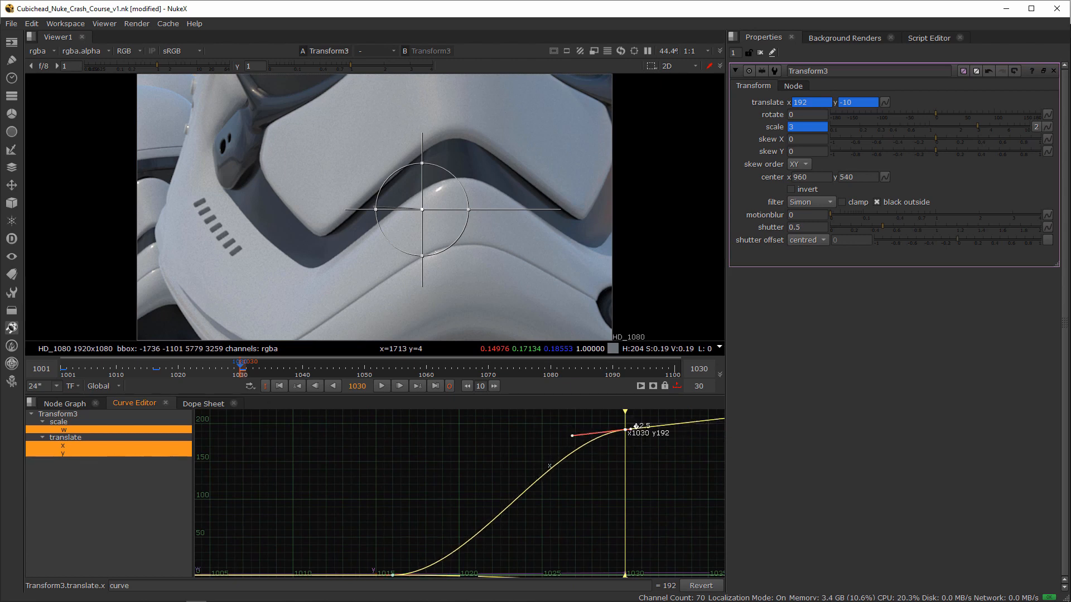
# Step: Examine the interpolation options available for the translate x key at frame 1030
pyautogui.rightClick(621, 431)
pyautogui.click(613, 427)
pyautogui.rightClick(628, 430)
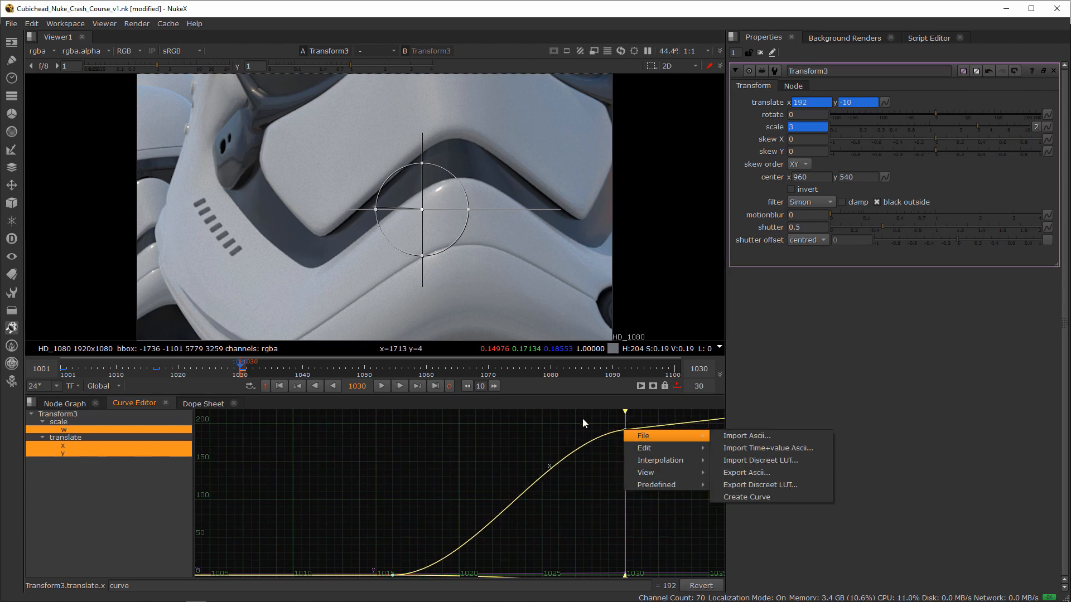
pyautogui.click(625, 430)
pyautogui.rightClick(623, 431)
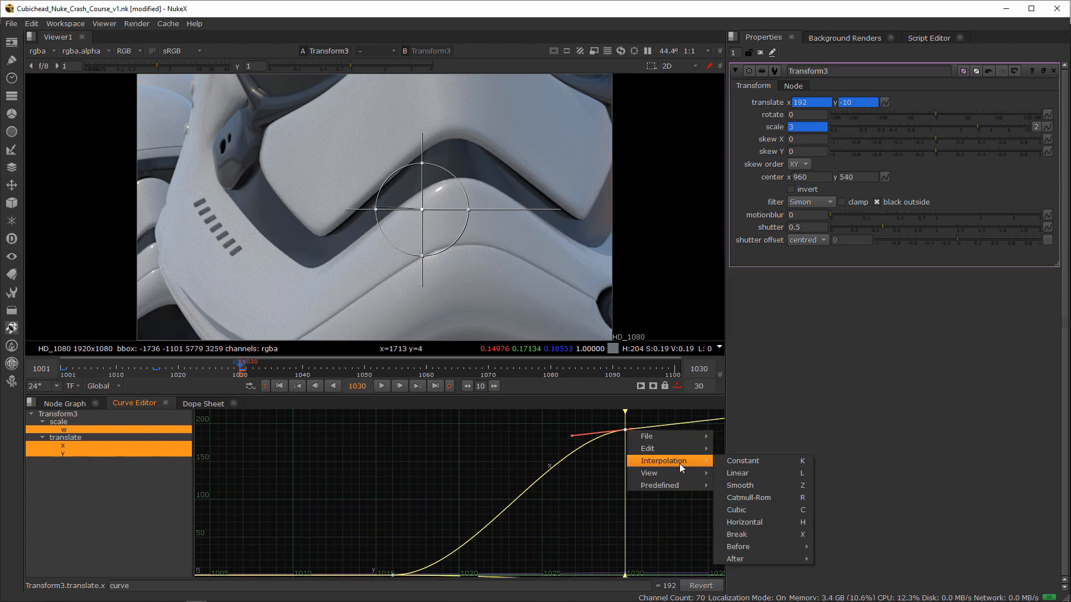
pyautogui.moveTo(670, 479)
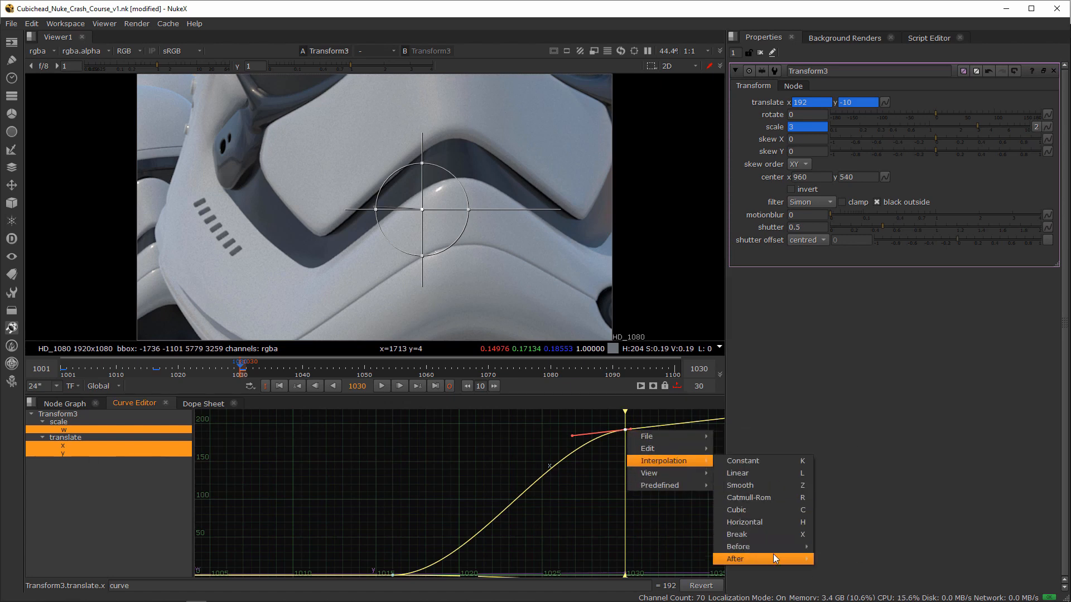
pyautogui.moveTo(773, 558)
pyautogui.click(499, 477)
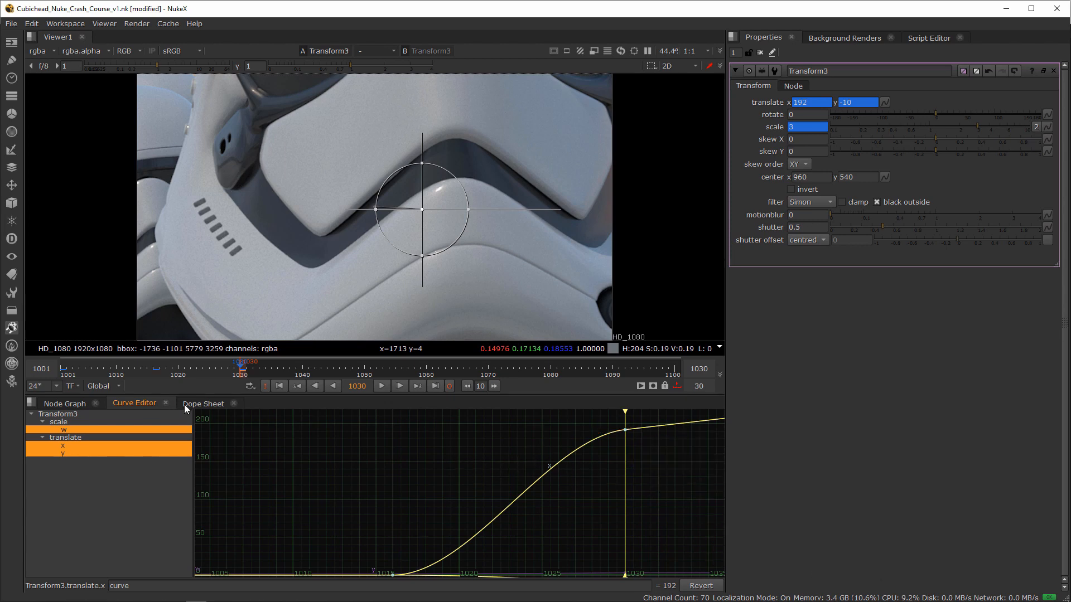
# Step: Return to the Node Graph and scrub the timeline to frame 1023 to check the animation
pyautogui.click(65, 403)
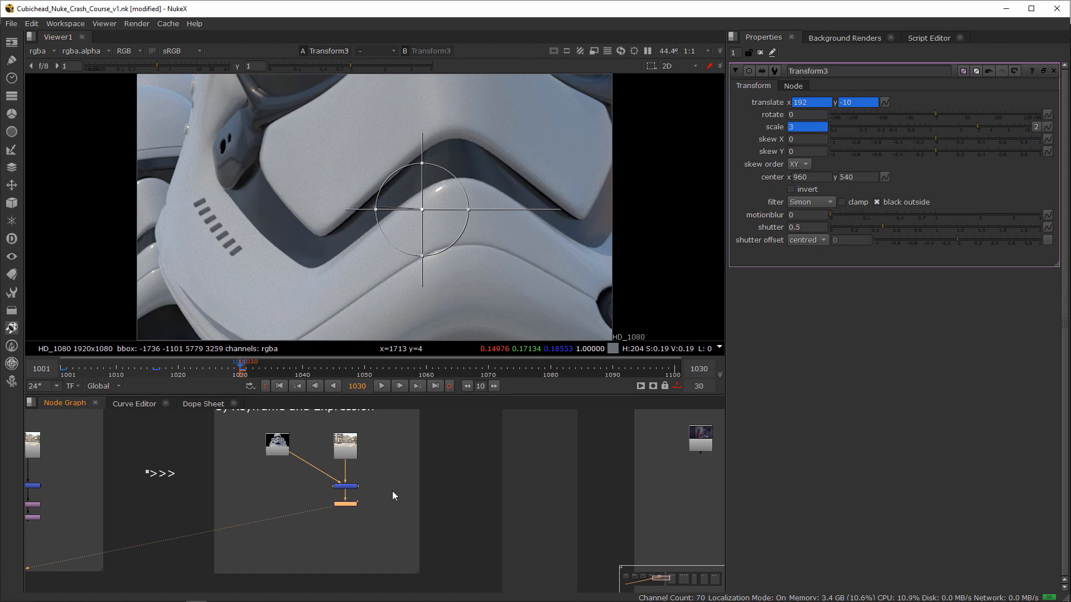
pyautogui.moveTo(393, 496); pyautogui.dragTo(412, 505, button='middle')
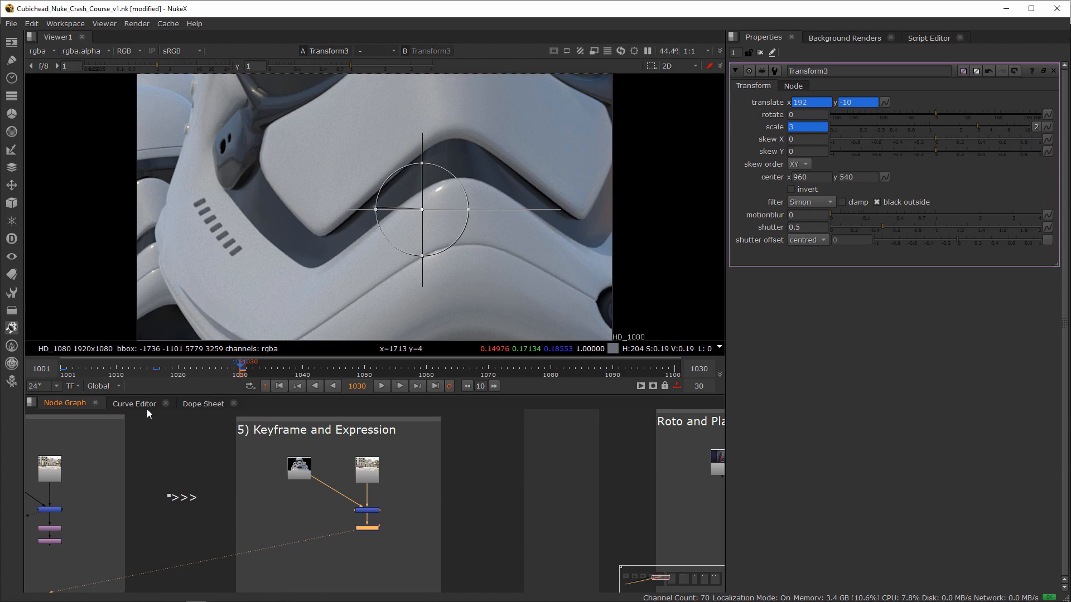
pyautogui.scroll(2, 342, 513)
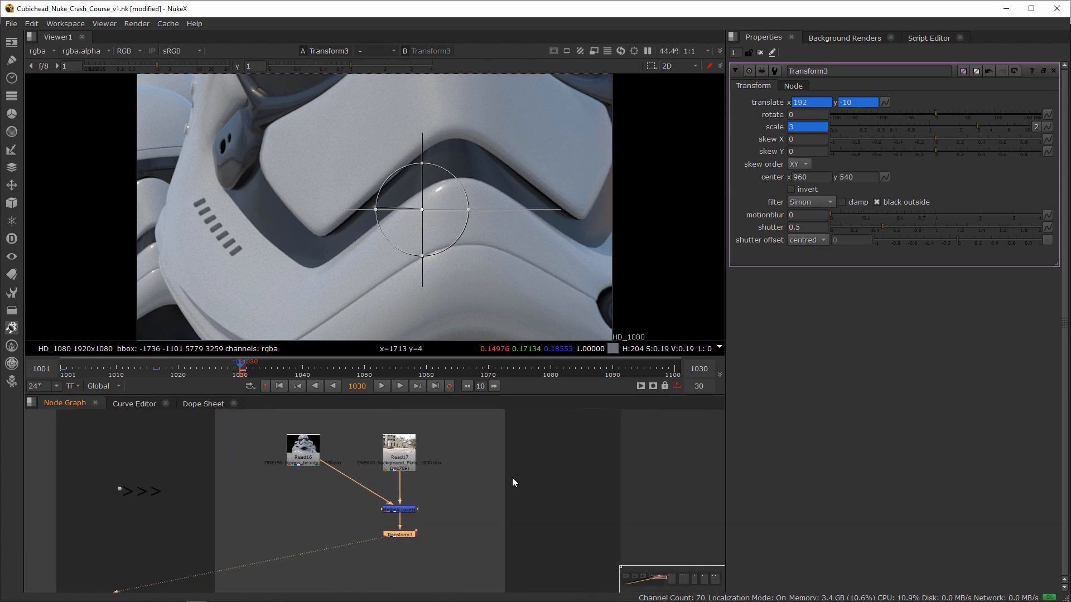
pyautogui.moveTo(165, 369); pyautogui.dragTo(199, 372)
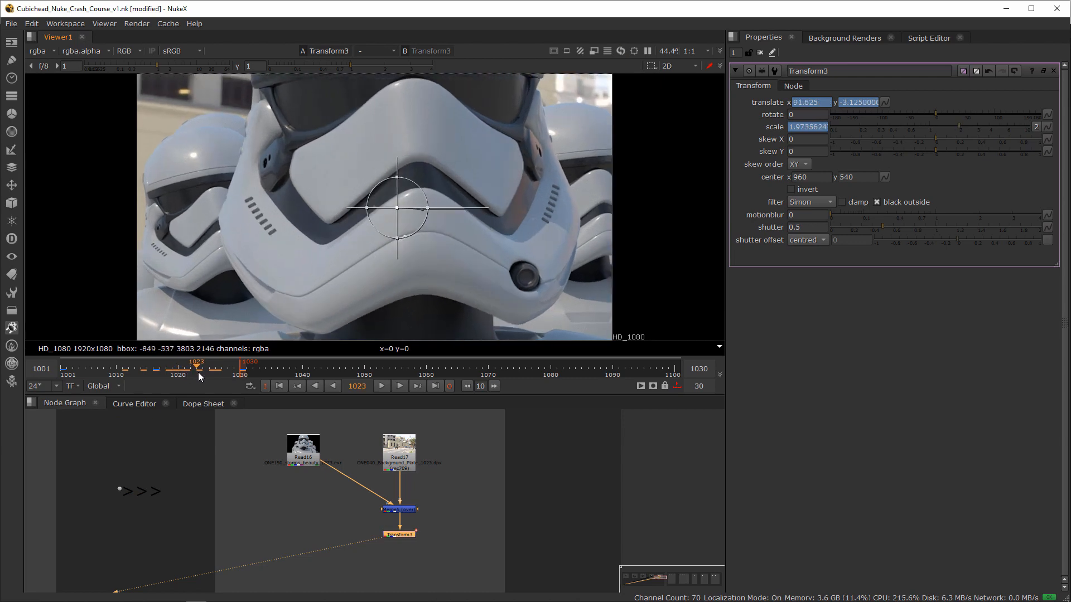
# Step: Set the motionblur of the animated Transform3 node to 1
pyautogui.scroll(3, 356, 518)
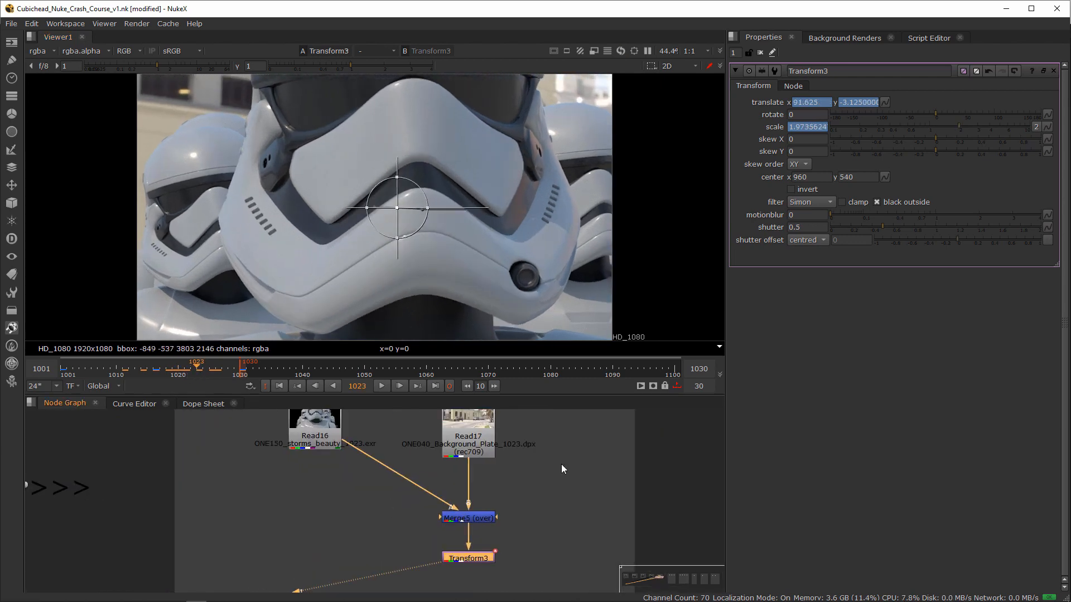
pyautogui.moveTo(799, 216); pyautogui.dragTo(759, 219)
pyautogui.write('1')
pyautogui.press('Return')
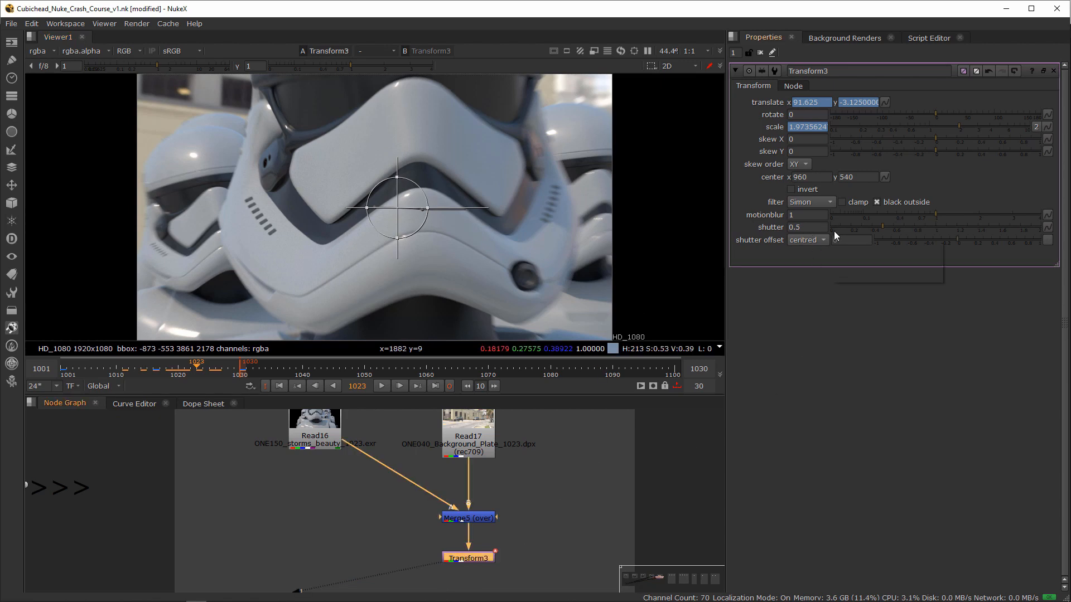
pyautogui.click(566, 496)
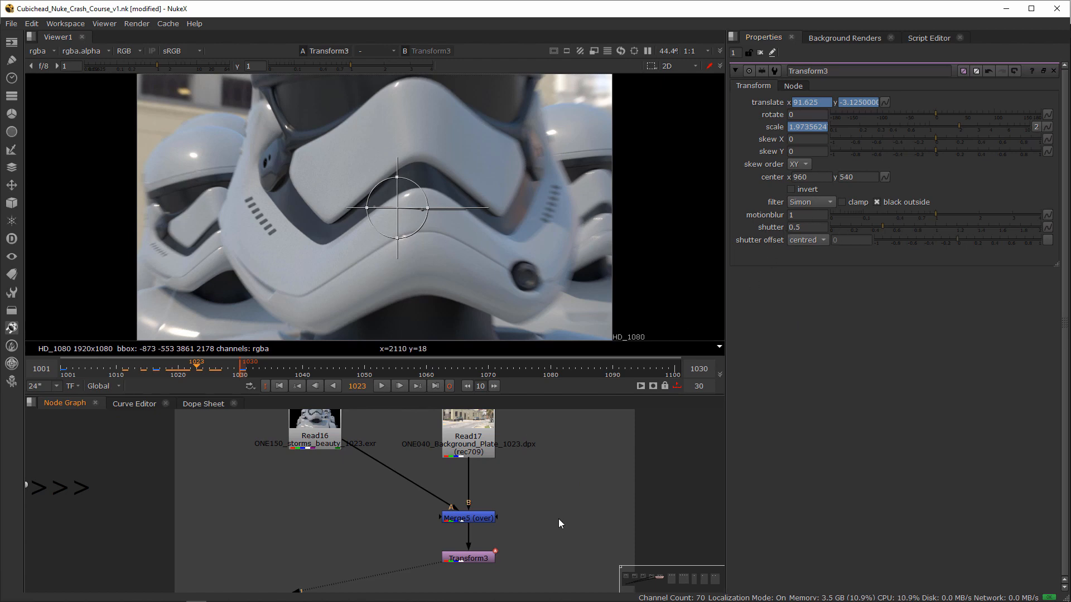
# Step: Add a new Transform node directly below Transform3 in the Keyframe and Expression group
pyautogui.scroll(-3, 561, 516)
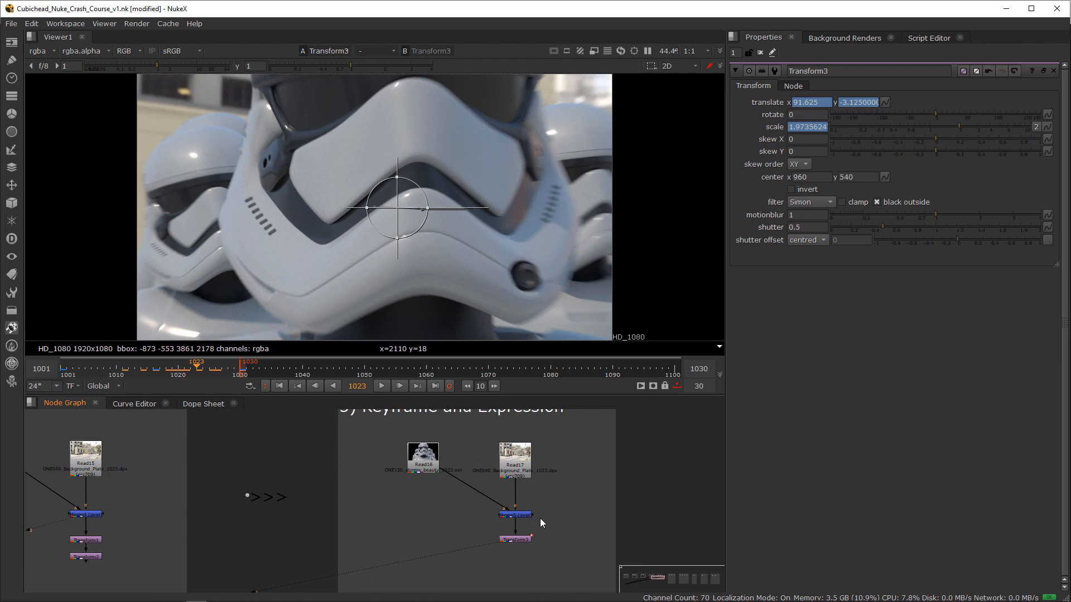
pyautogui.moveTo(494, 479); pyautogui.dragTo(480, 500, button='middle')
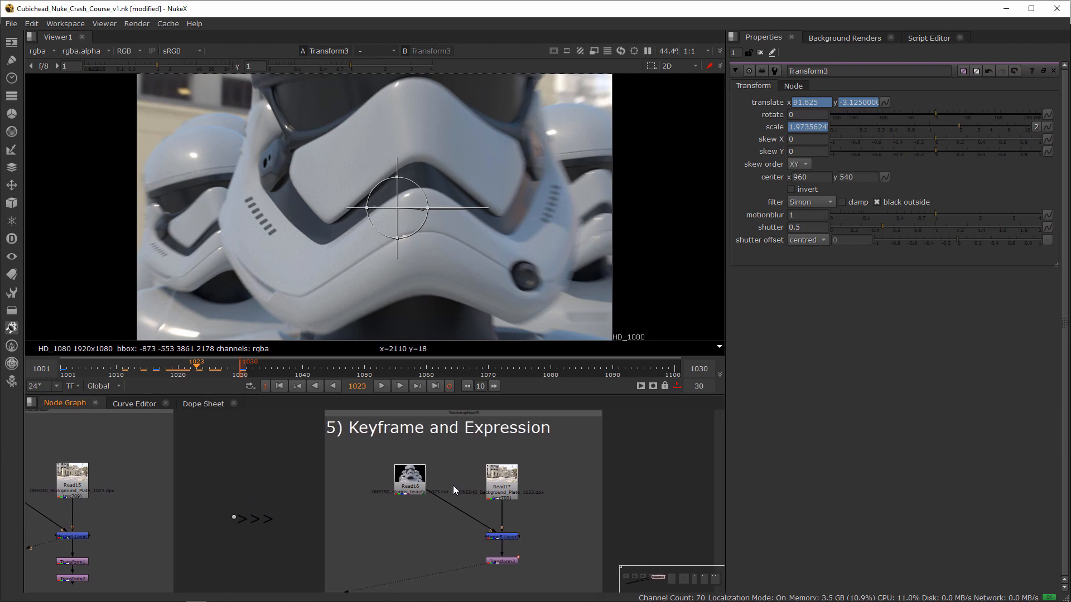
pyautogui.moveTo(641, 542); pyautogui.dragTo(451, 550, button='middle')
pyautogui.scroll(3, 450, 550)
pyautogui.moveTo(517, 522); pyautogui.dragTo(560, 498, button='middle')
pyautogui.moveTo(491, 507); pyautogui.dragTo(358, 552)
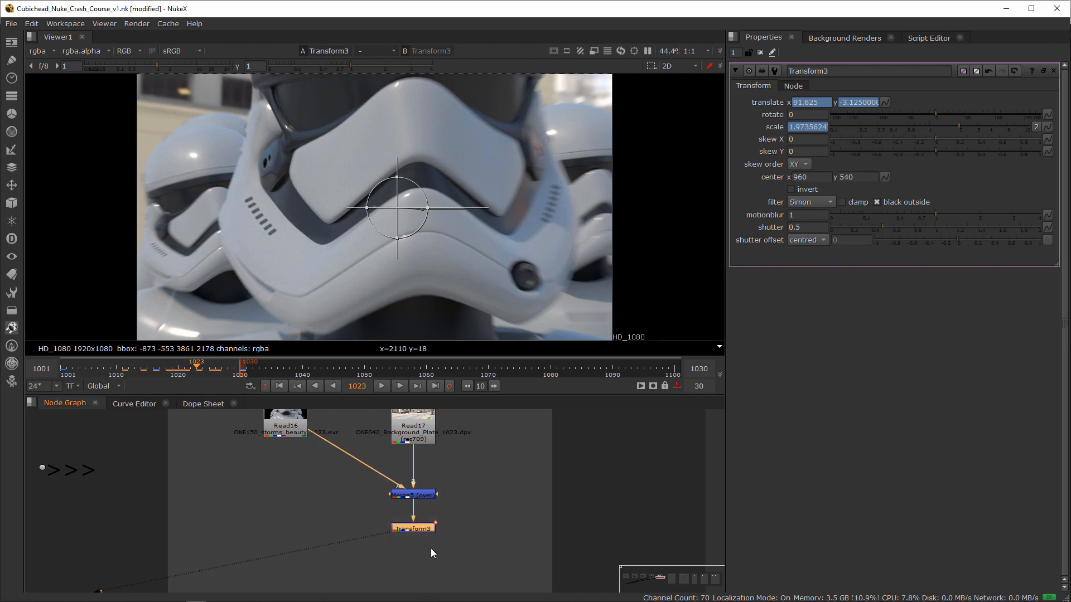
pyautogui.press('t')
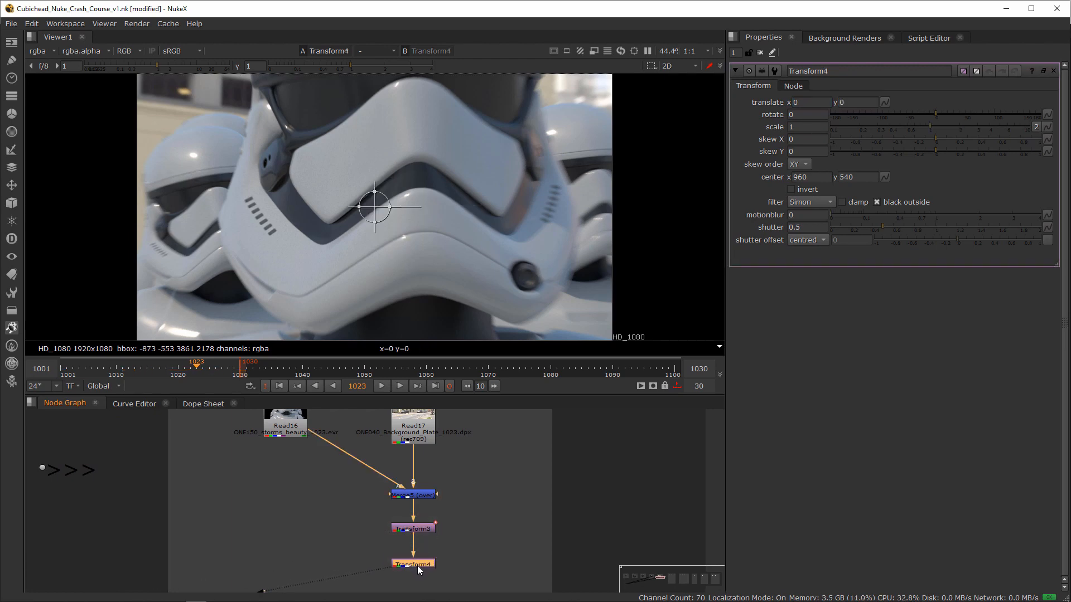
# Step: Rename the new Transform node to Transform_Expression
pyautogui.click(831, 71)
pyautogui.press('BackSpace')
pyautogui.write('_')
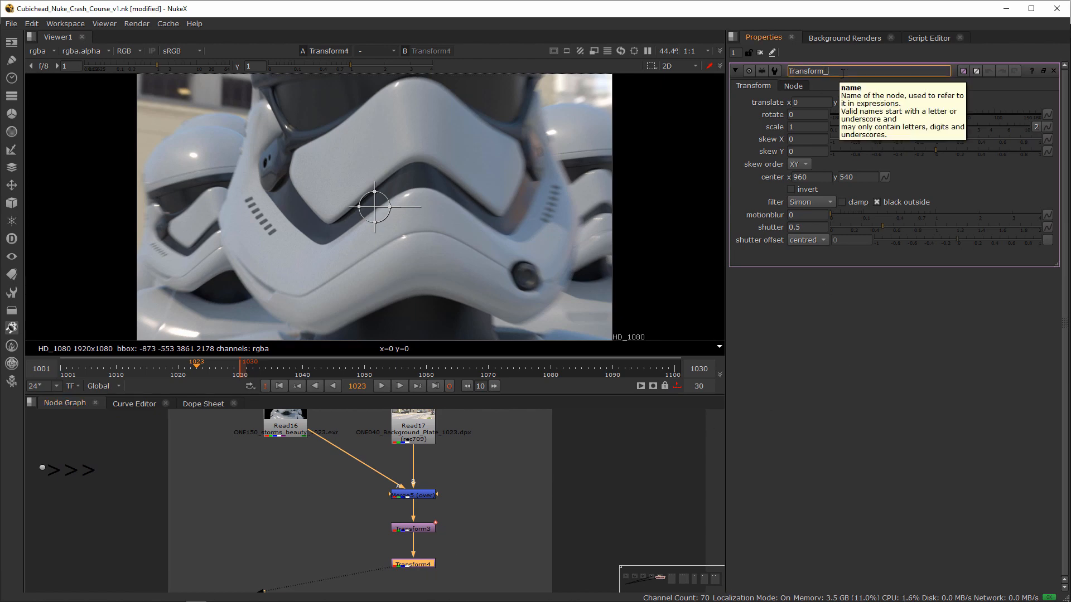
pyautogui.write('Expression')
pyautogui.press('Return')
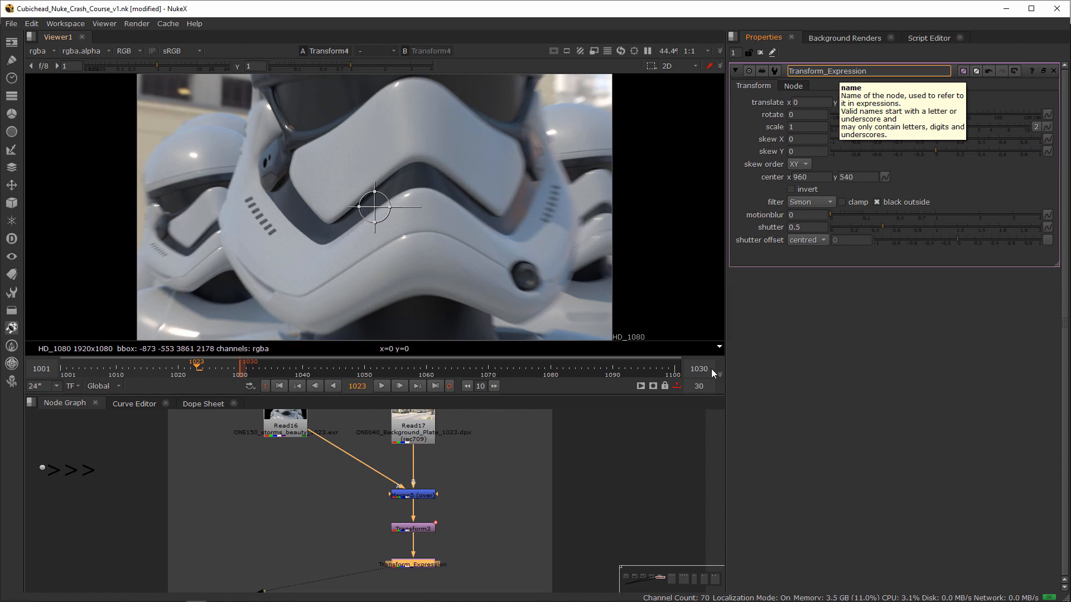
# Step: Label the new Transform node "Expression" and return to its transform settings
pyautogui.click(794, 86)
pyautogui.write('Expression')
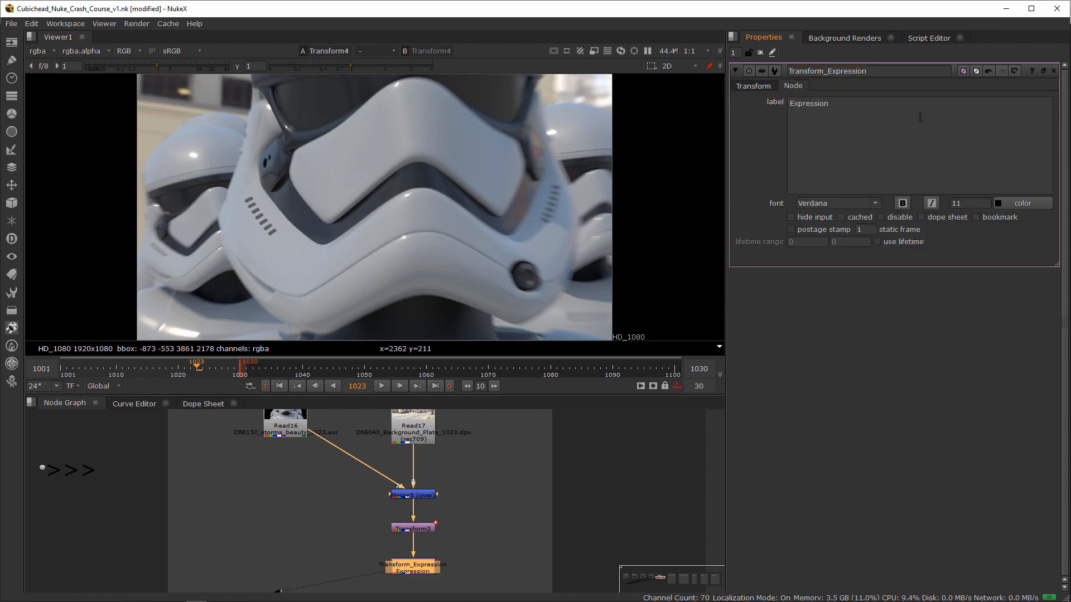
pyautogui.click(750, 86)
# Step: Restore the new Transform node's name to Transform4
pyautogui.moveTo(474, 560); pyautogui.dragTo(450, 553, button='middle')
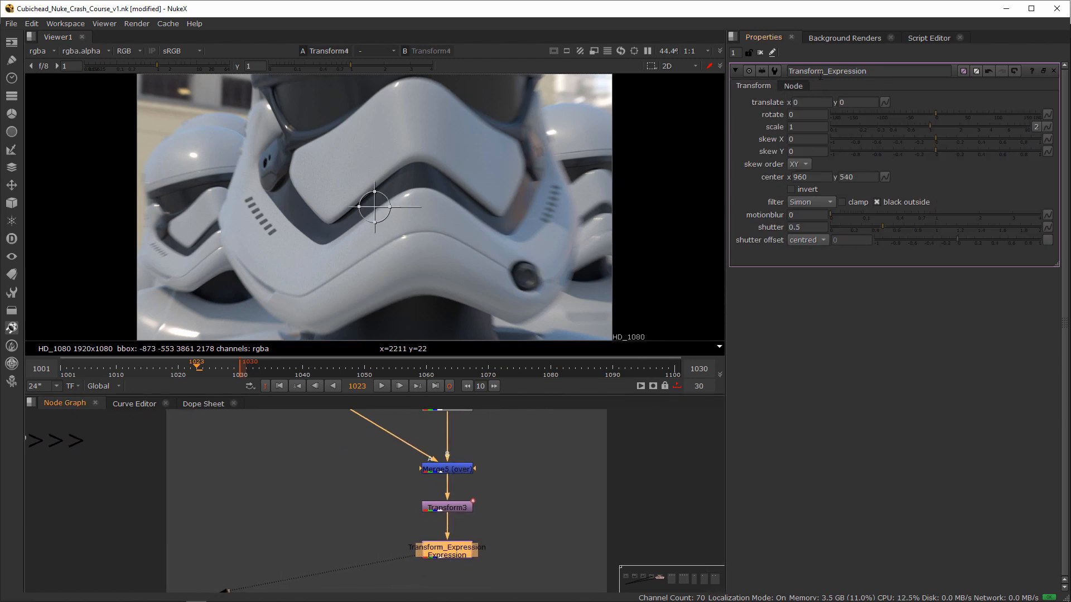
pyautogui.moveTo(823, 71); pyautogui.dragTo(868, 71)
pyautogui.write('4')
pyautogui.press('Return')
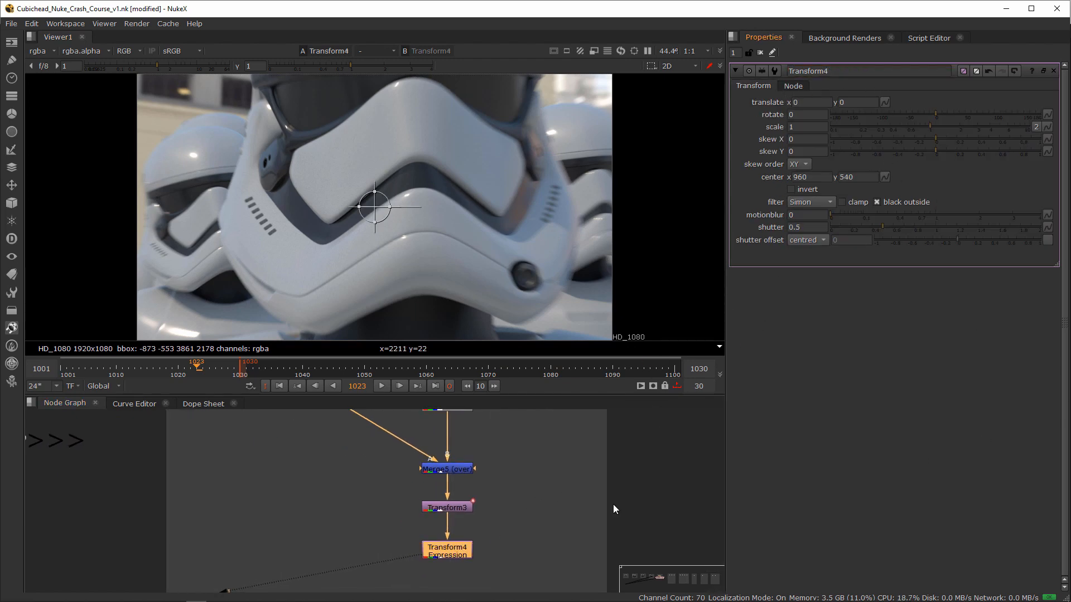
# Step: Examine the expression editors for Transform4's translate, for both axes together and for y alone, without entering an expression
pyautogui.rightClick(807, 102)
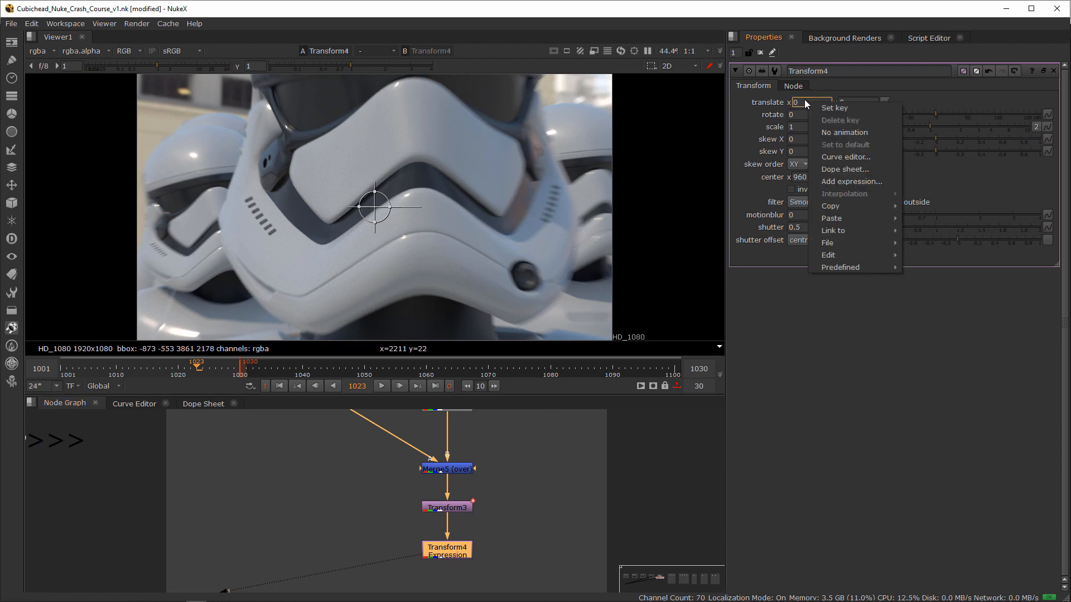
pyautogui.click(884, 102)
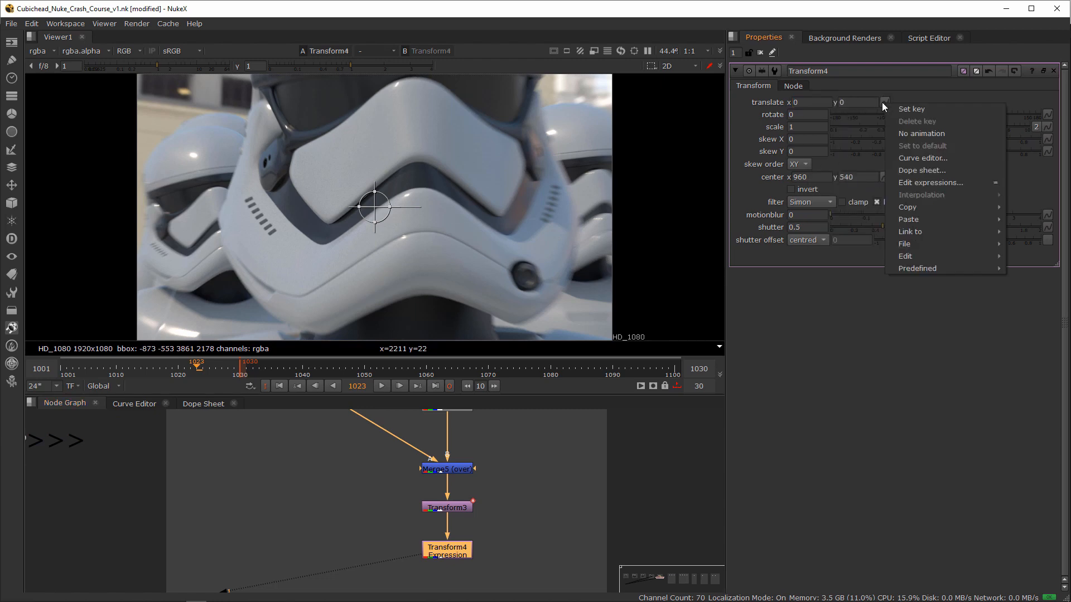
pyautogui.click(885, 102)
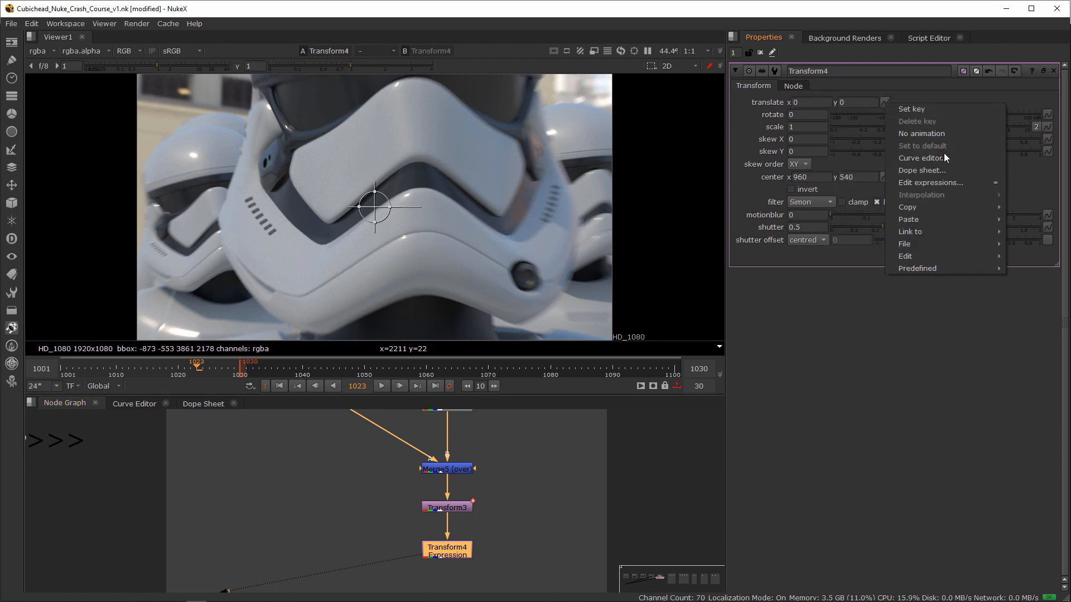
pyautogui.click(917, 182)
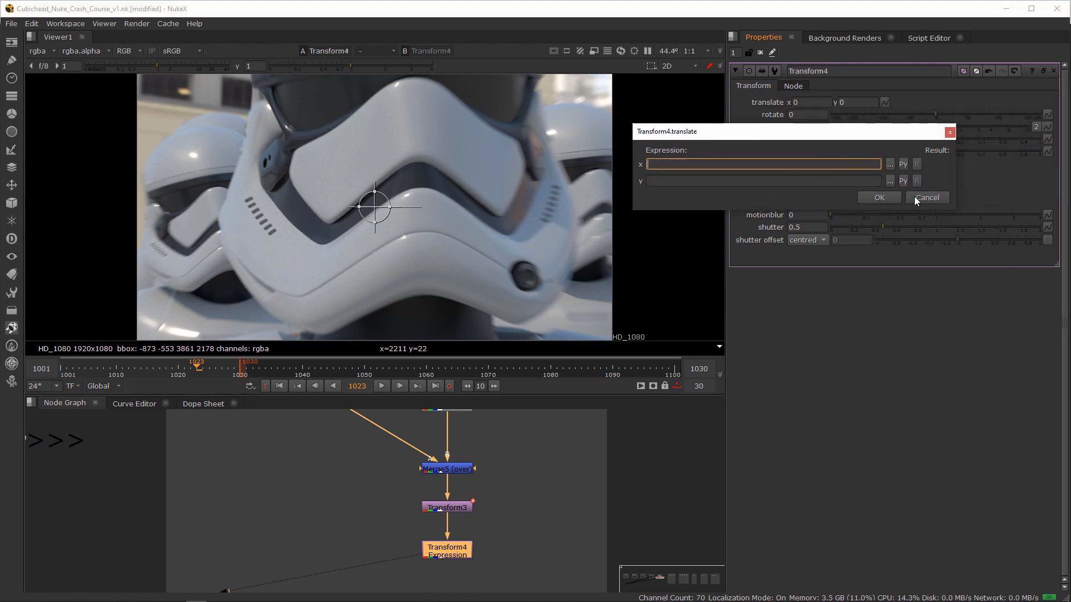
pyautogui.click(915, 196)
pyautogui.click(810, 102)
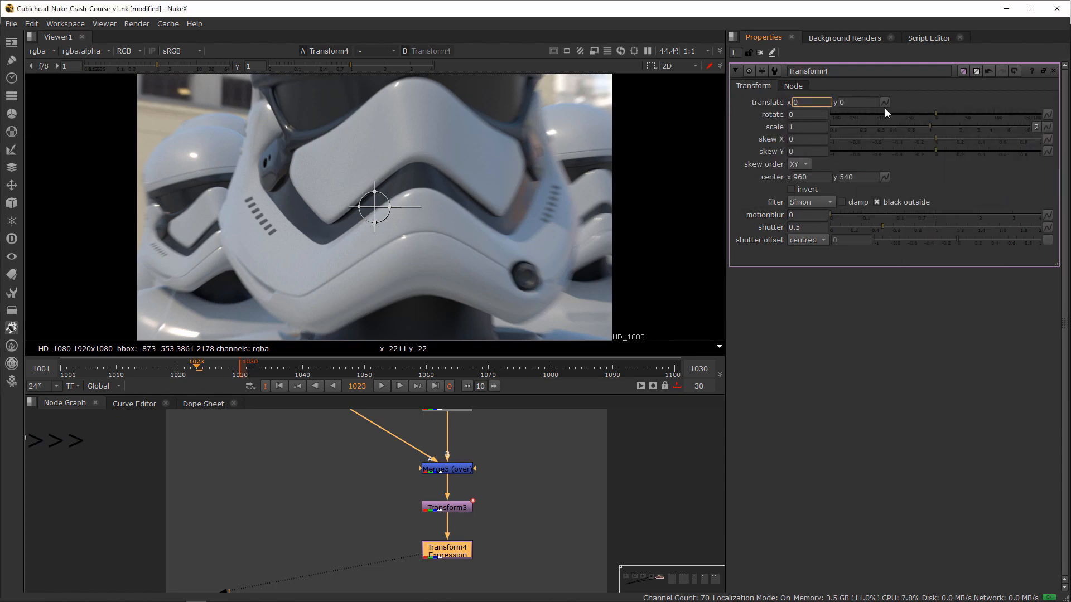
pyautogui.click(851, 103)
pyautogui.press('=')
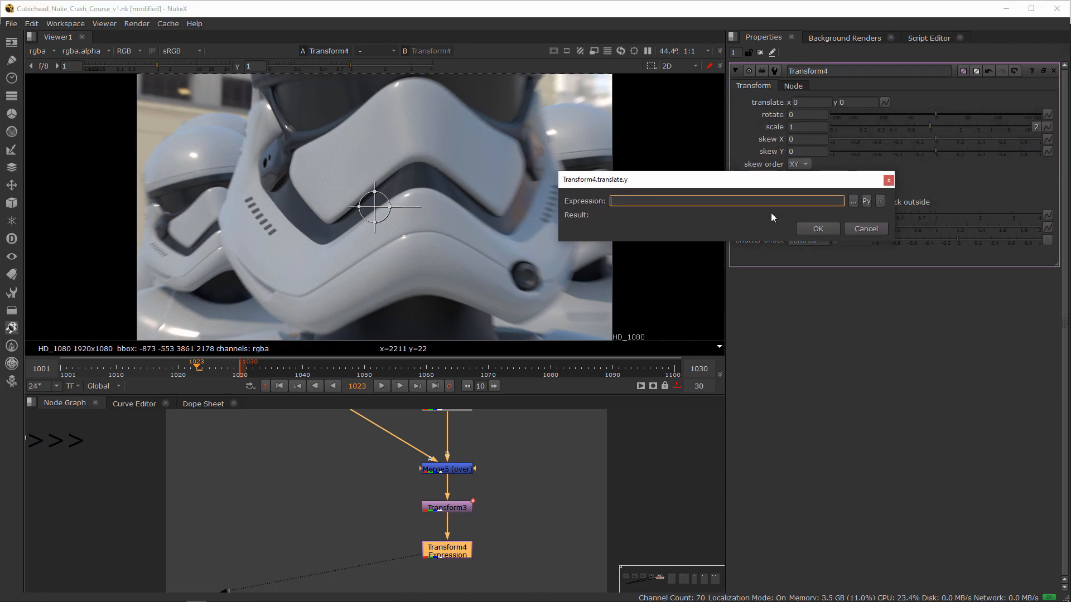
pyautogui.click(870, 228)
# Step: Drive Transform4's scale with the expression abs(random()*5-3) and scrub the timeline to frame 1024 to check it
pyautogui.click(810, 127)
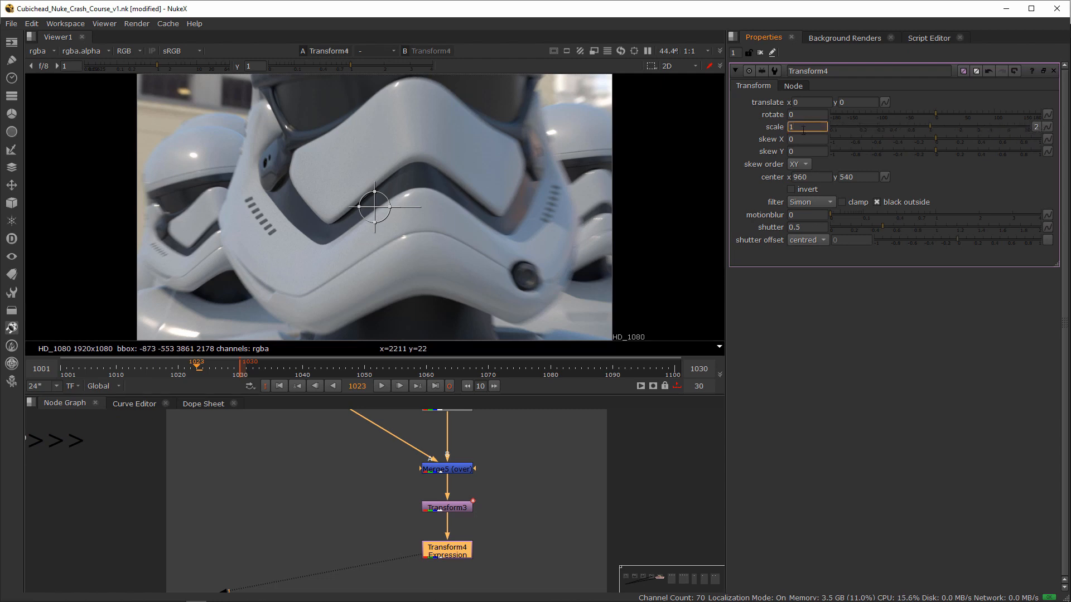
pyautogui.press('=')
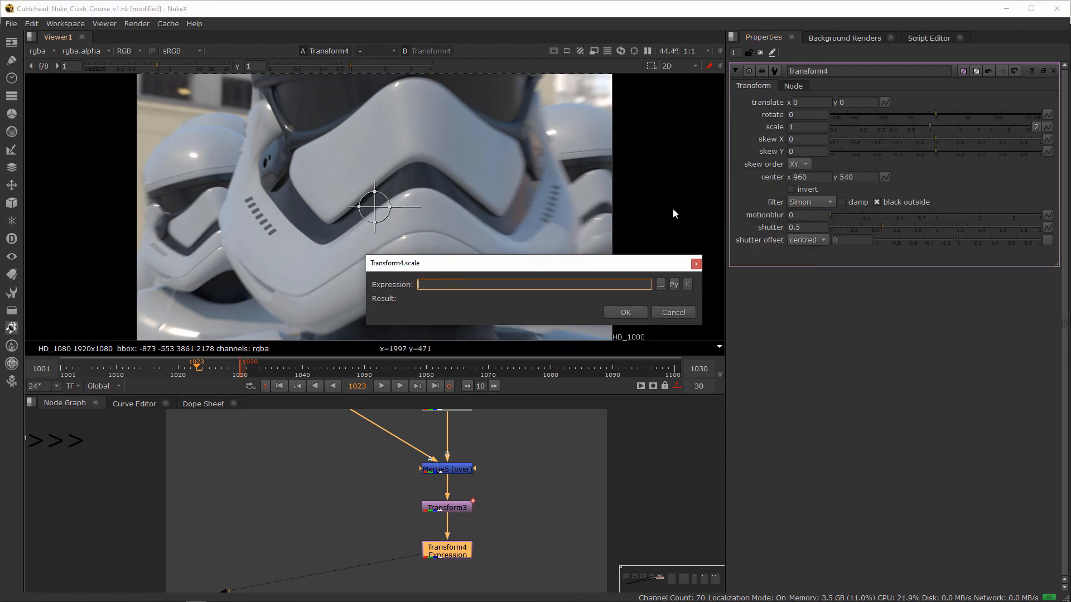
pyautogui.write('random()')
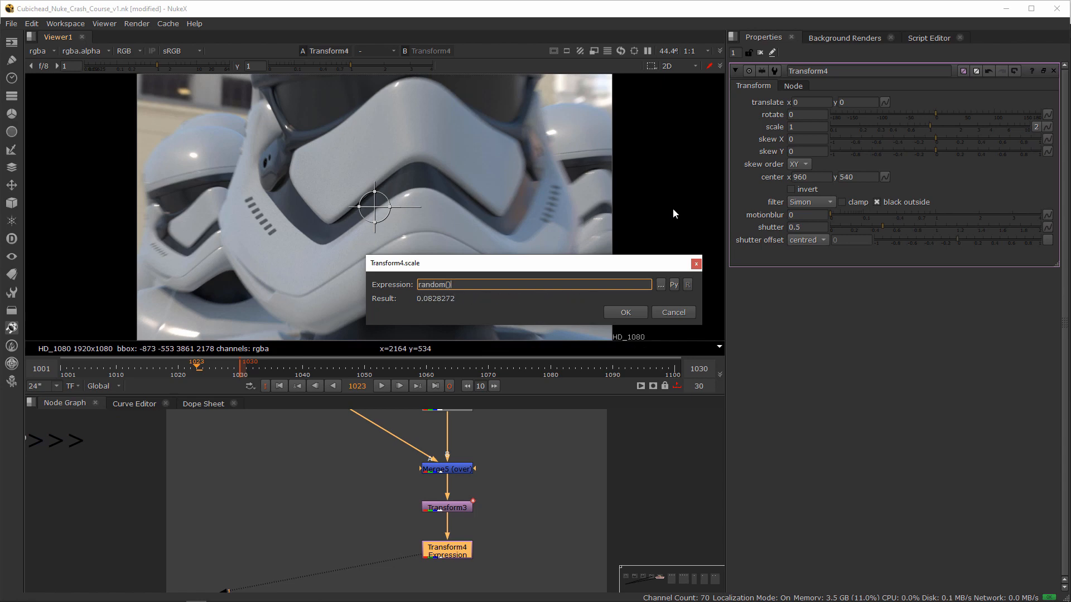
pyautogui.write('*')
pyautogui.write('5')
pyautogui.write('-')
pyautogui.write('3')
pyautogui.write('abs(')
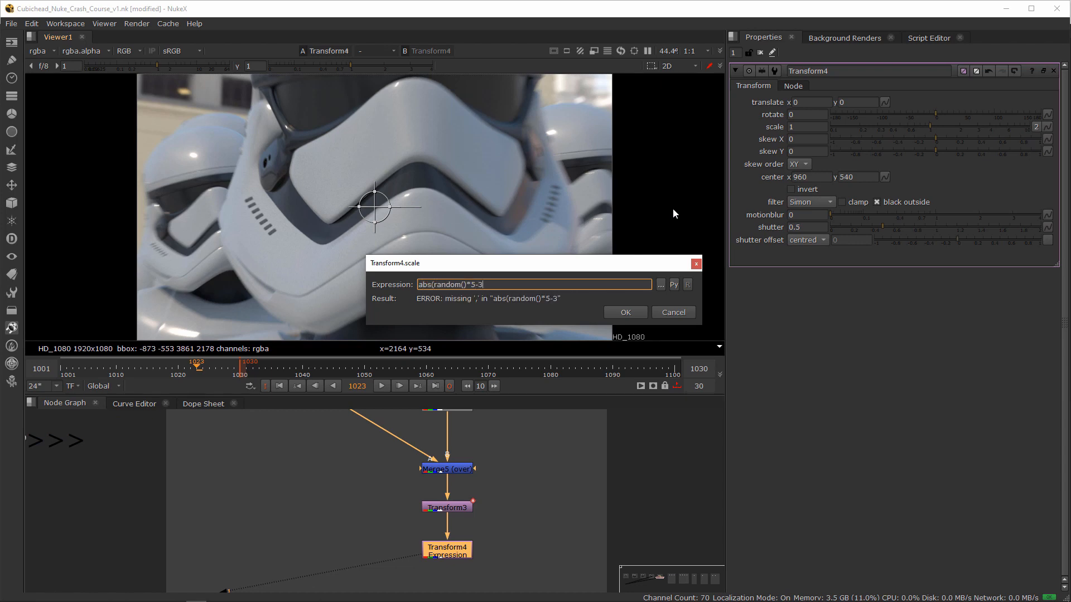
pyautogui.write(')')
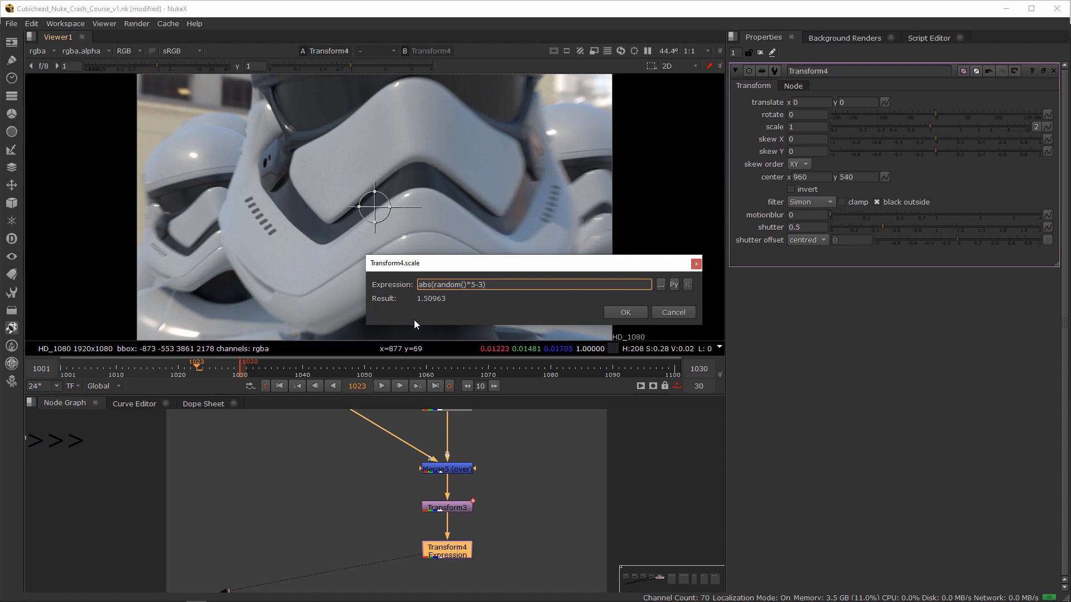
pyautogui.click(631, 313)
pyautogui.moveTo(296, 370); pyautogui.dragTo(230, 371)
pyautogui.moveTo(185, 370); pyautogui.dragTo(203, 373)
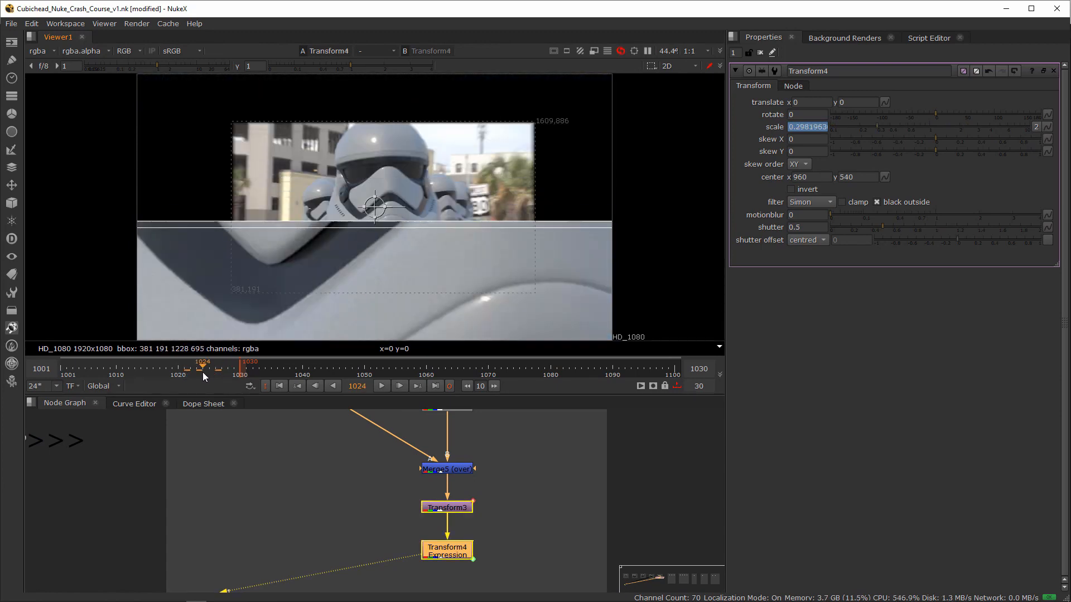
# Step: Change the multiplier in Transform4's scale expression to 2 and scrub to frame 1017 to check the scaling
pyautogui.press('=')
pyautogui.click(830, 151)
pyautogui.doubleClick(841, 151)
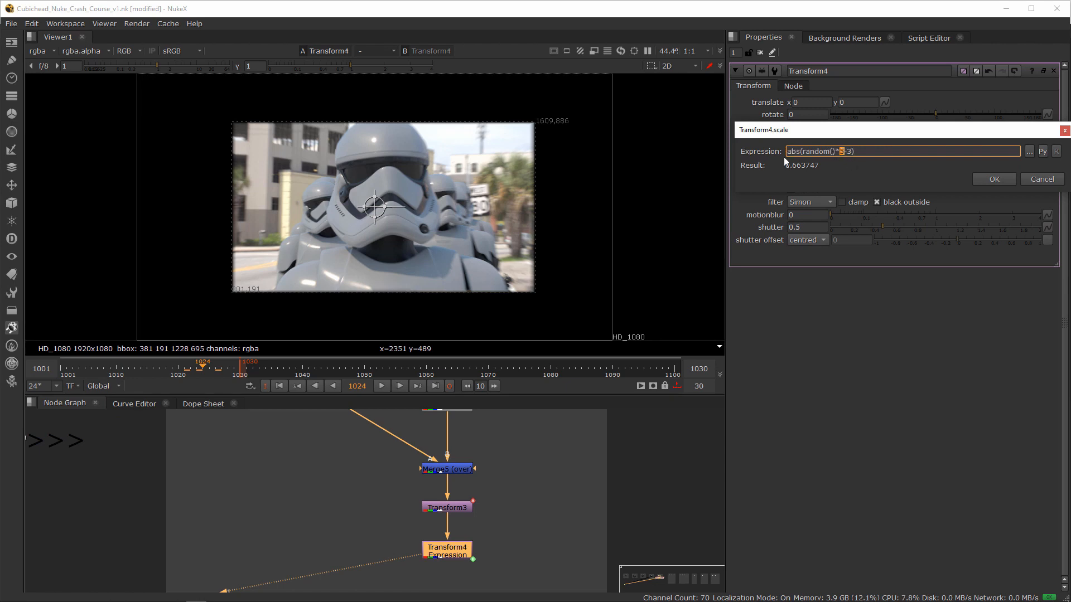
pyautogui.write('2')
pyautogui.click(1014, 182)
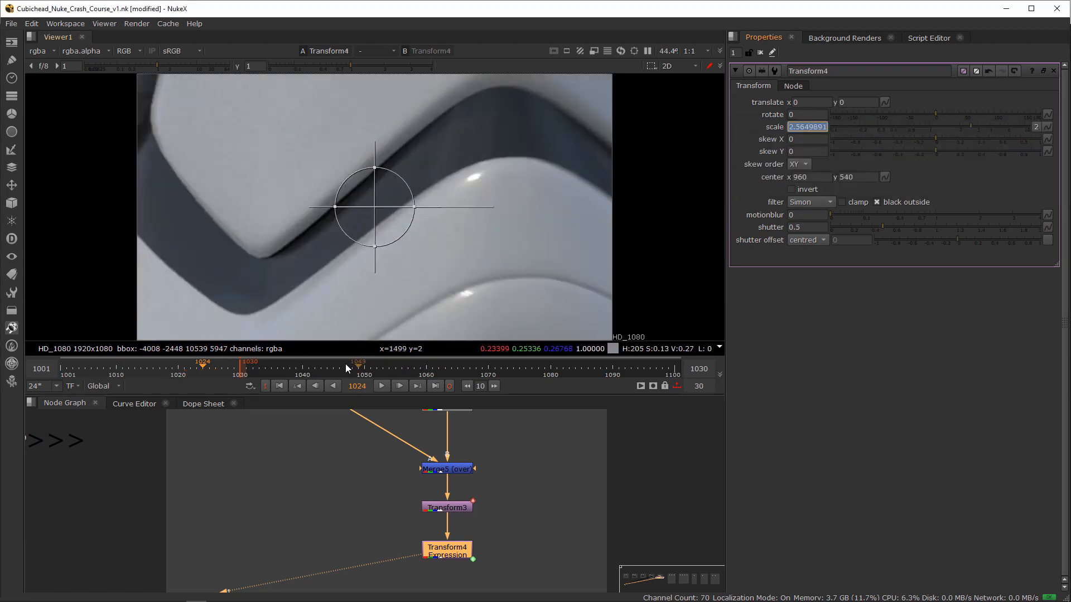
pyautogui.moveTo(196, 368); pyautogui.dragTo(159, 373)
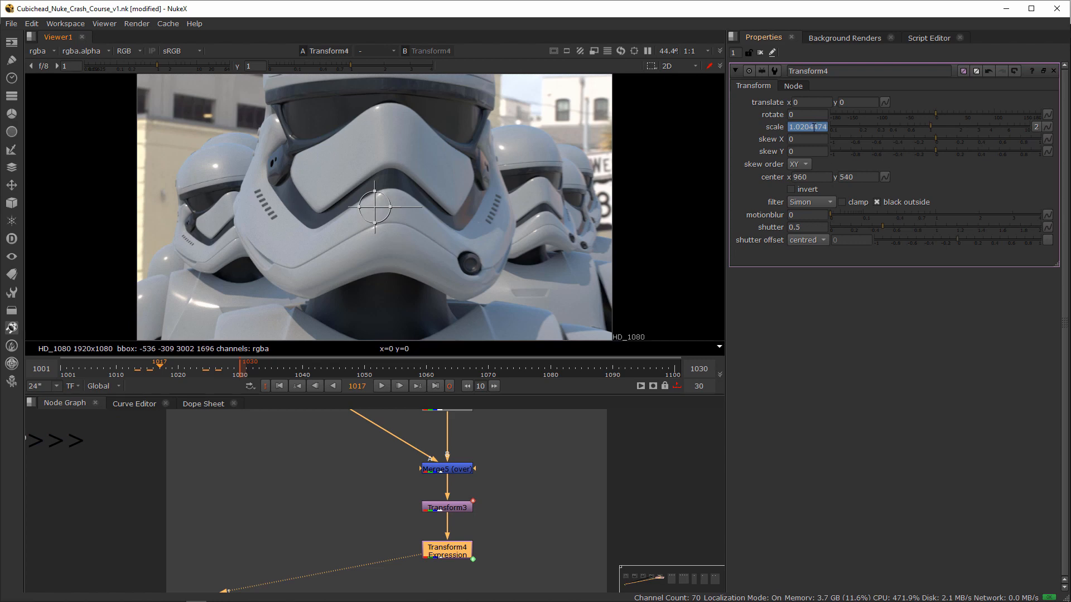
# Step: Set the colorspace of the background plate Read node in the Transform group to default (Cineon)
pyautogui.scroll(-5, 495, 486)
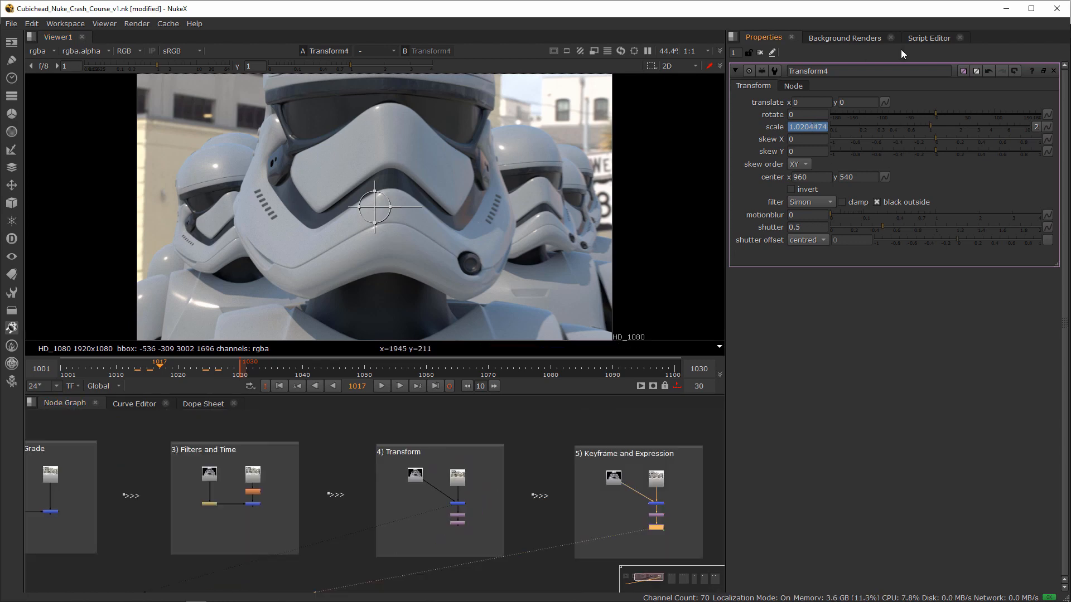
pyautogui.click(922, 38)
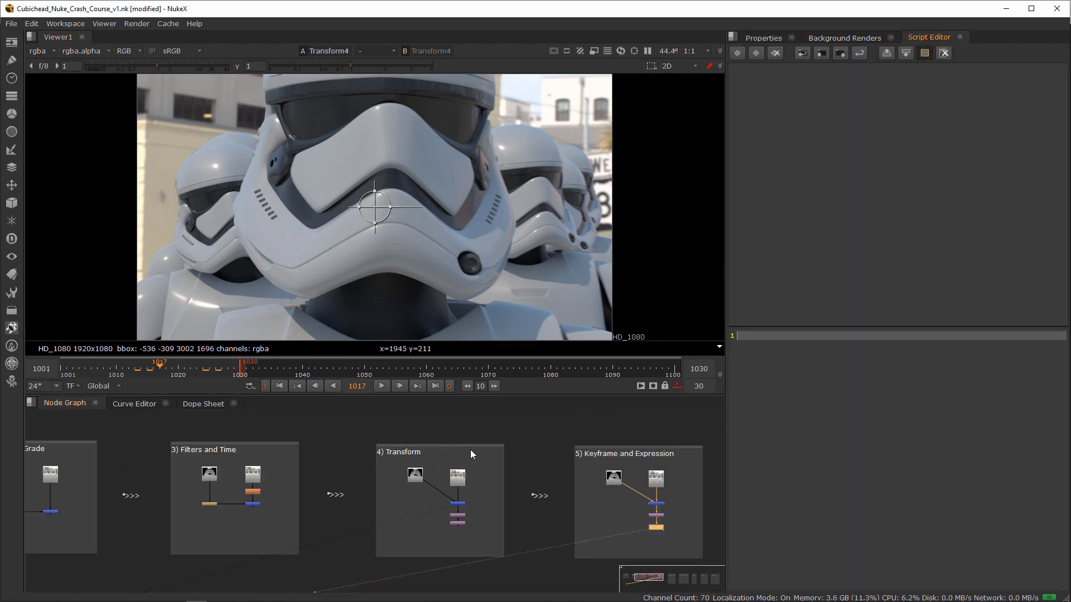
pyautogui.moveTo(464, 454); pyautogui.dragTo(441, 458, button='middle')
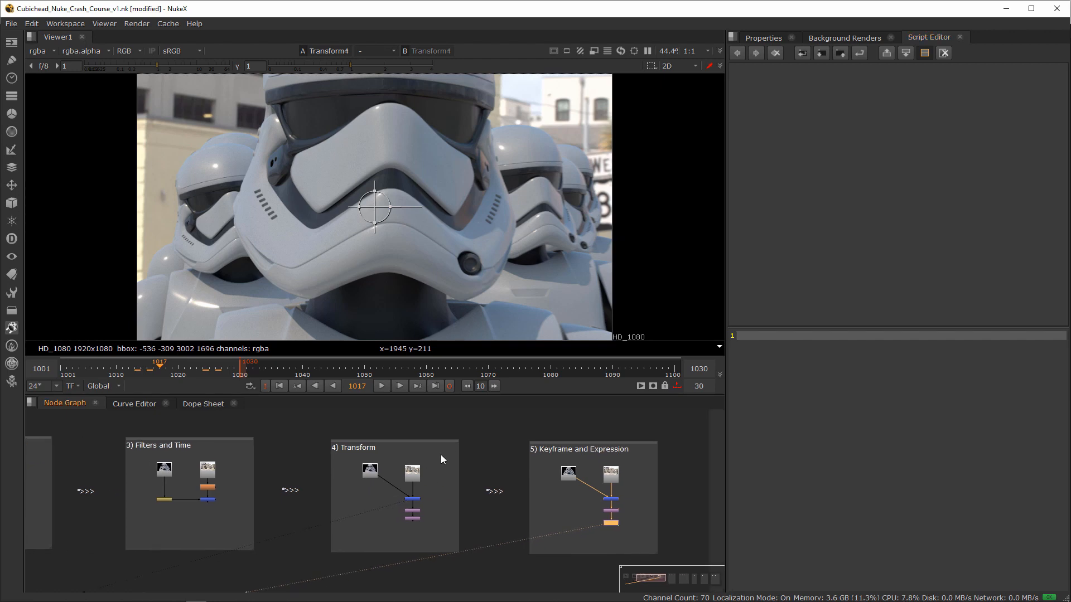
pyautogui.doubleClick(412, 476)
pyautogui.click(846, 223)
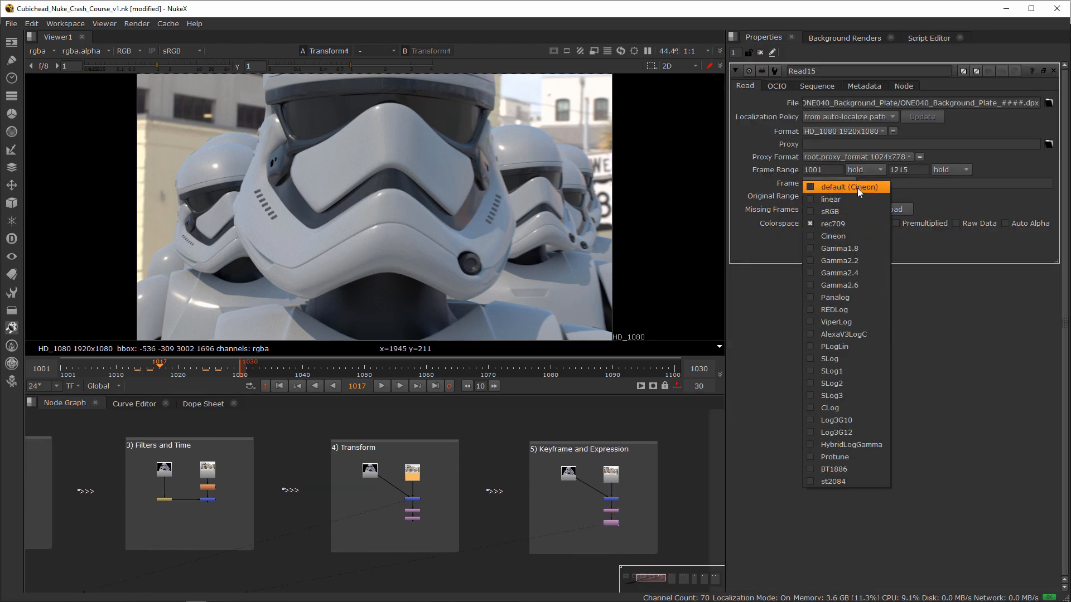
# Step: View the background plate Read node in the Keyframe and Expression group and set its colorspace to default
pyautogui.doubleClick(610, 474)
pyautogui.press('1')
pyautogui.click(458, 477)
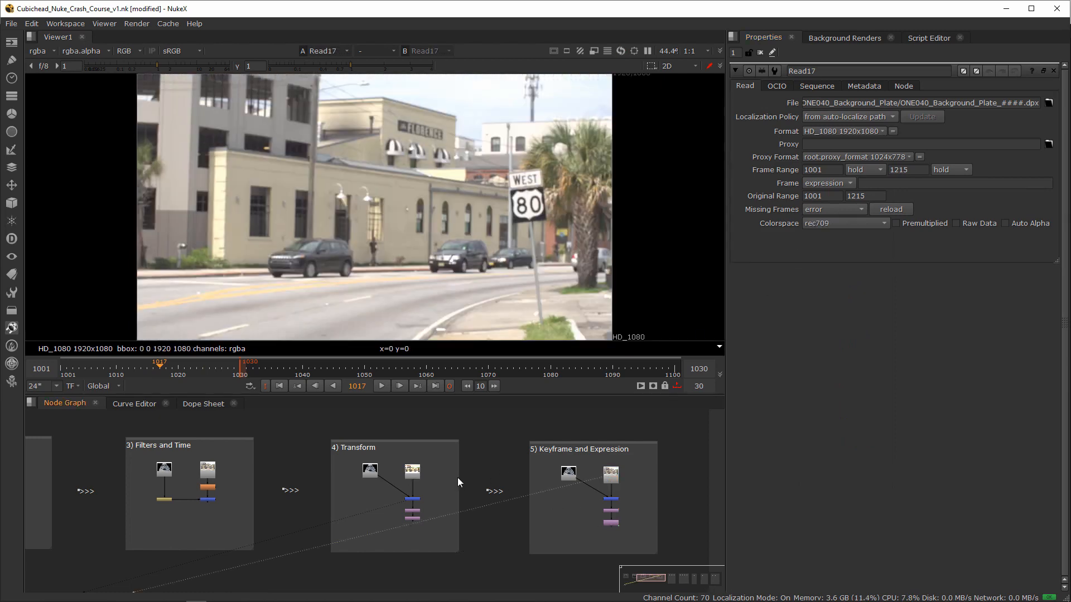
pyautogui.click(842, 222)
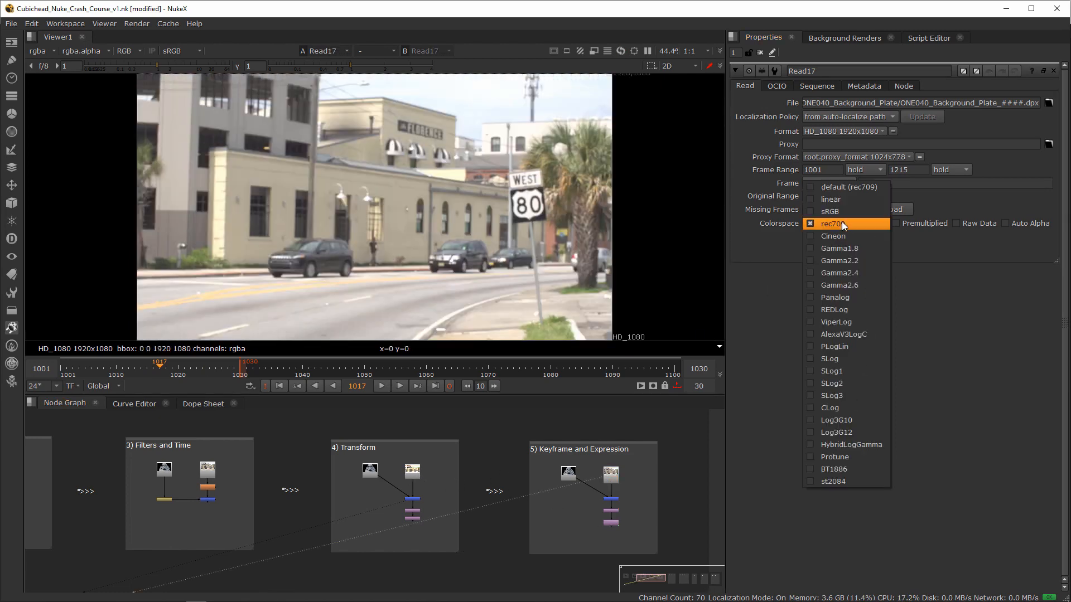
pyautogui.click(859, 188)
# Step: Set the colorspace of the background plate Read node in the Filters and Time group to default (Cineon)
pyautogui.doubleClick(209, 468)
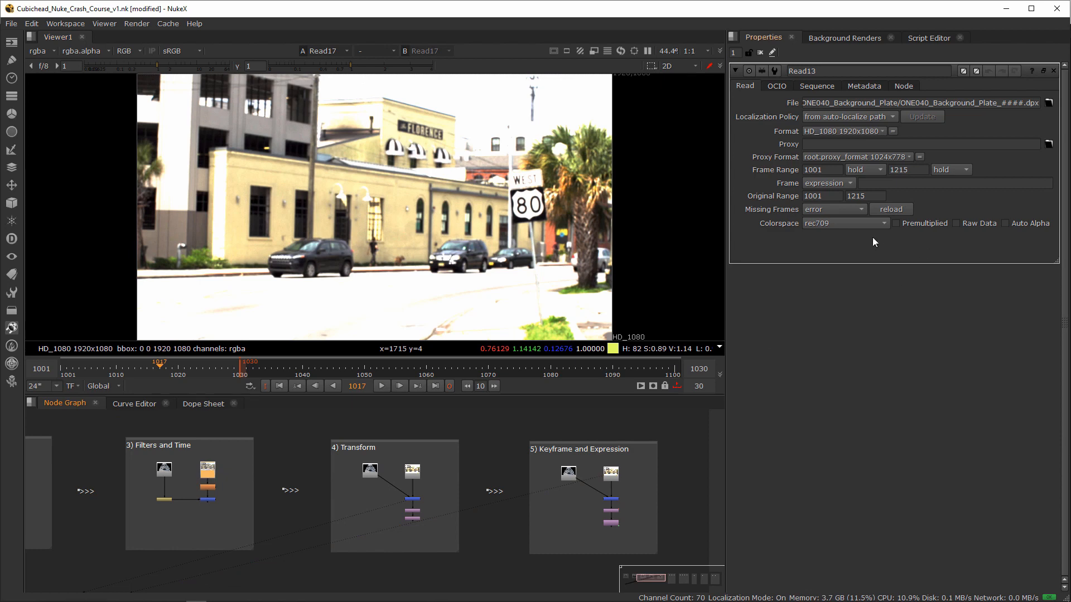
pyautogui.click(859, 223)
pyautogui.click(855, 188)
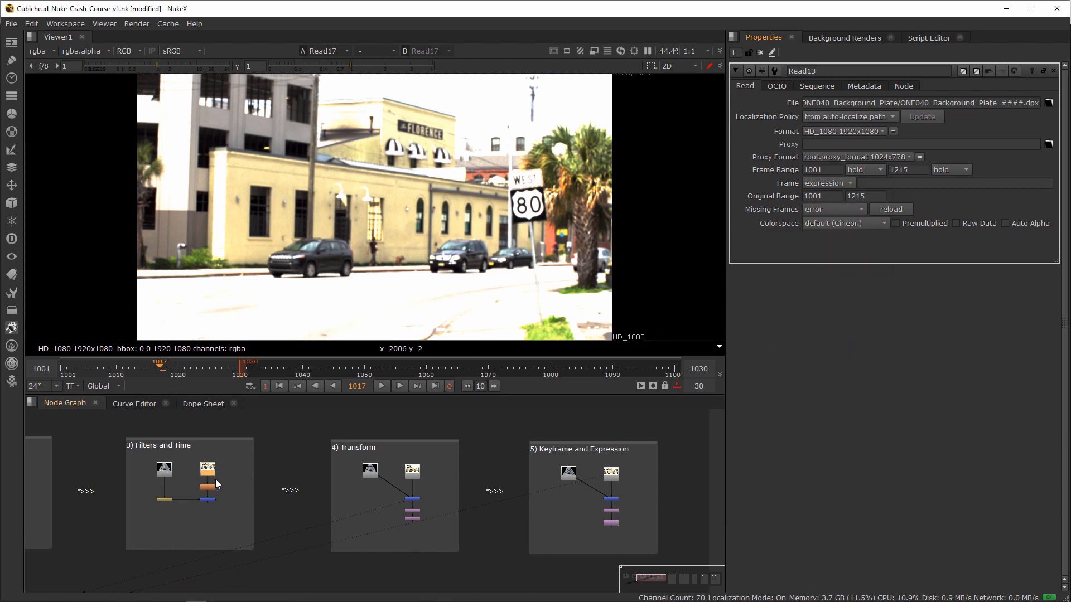
# Step: View the background plate Read nodes of the Filters and Time, Transform, and Keyframe and Expression groups in turn to compare them
pyautogui.scroll(5, 190, 467)
pyautogui.press('1')
pyautogui.scroll(-5, 446, 492)
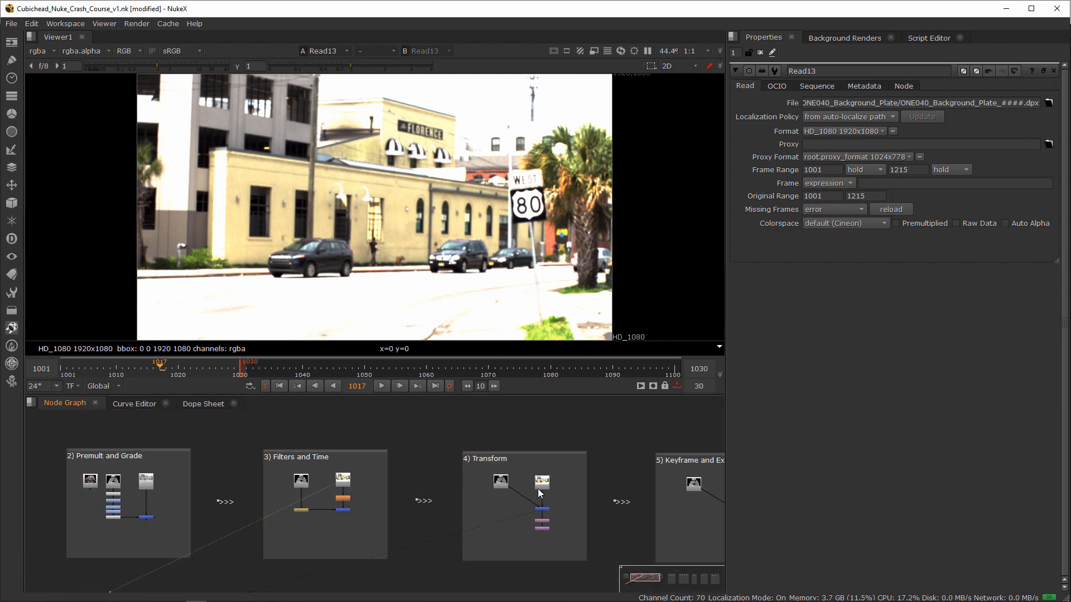
pyautogui.click(539, 489)
pyautogui.press('2')
pyautogui.moveTo(550, 494); pyautogui.dragTo(515, 492, button='middle')
pyautogui.moveTo(616, 476); pyautogui.dragTo(538, 483, button='middle')
pyautogui.click(628, 493)
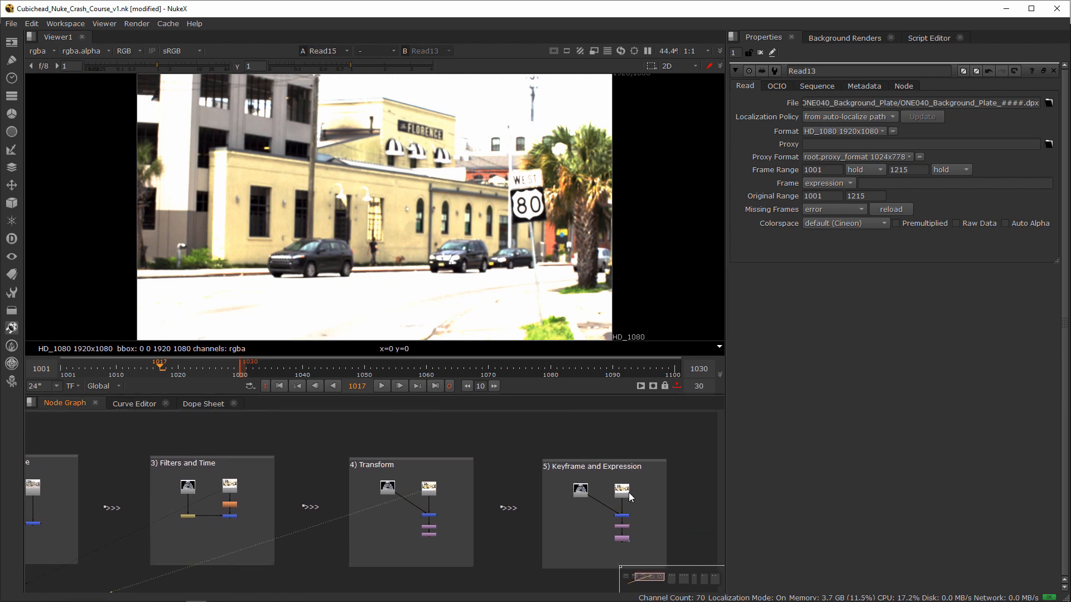
pyautogui.click(628, 493)
pyautogui.press('1')
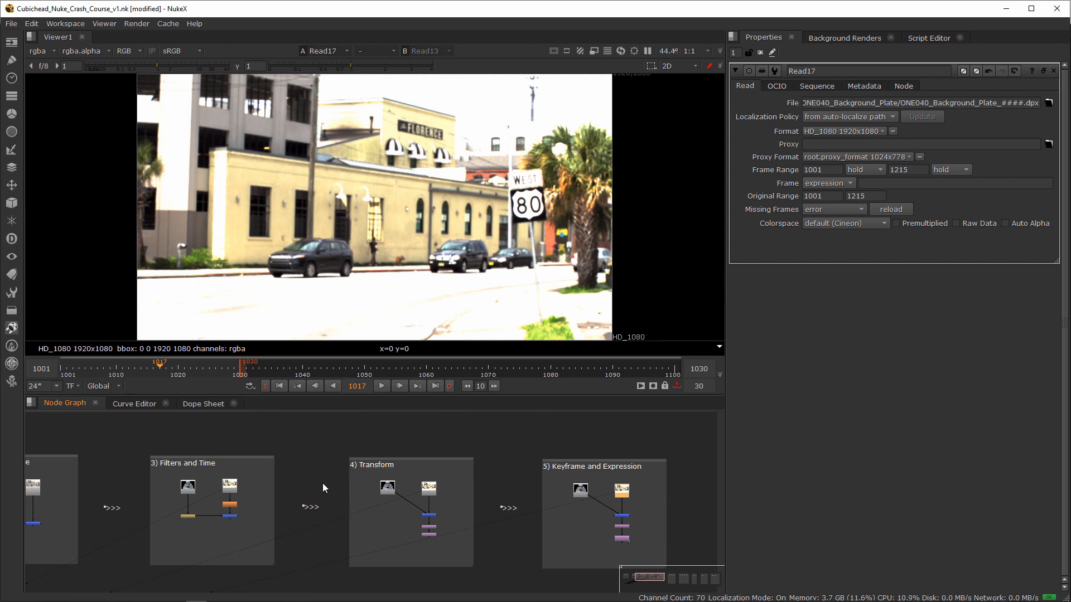
# Step: Open the background plate Read node in the Transform group and check its colorspace
pyautogui.moveTo(449, 474); pyautogui.dragTo(473, 494, button='middle')
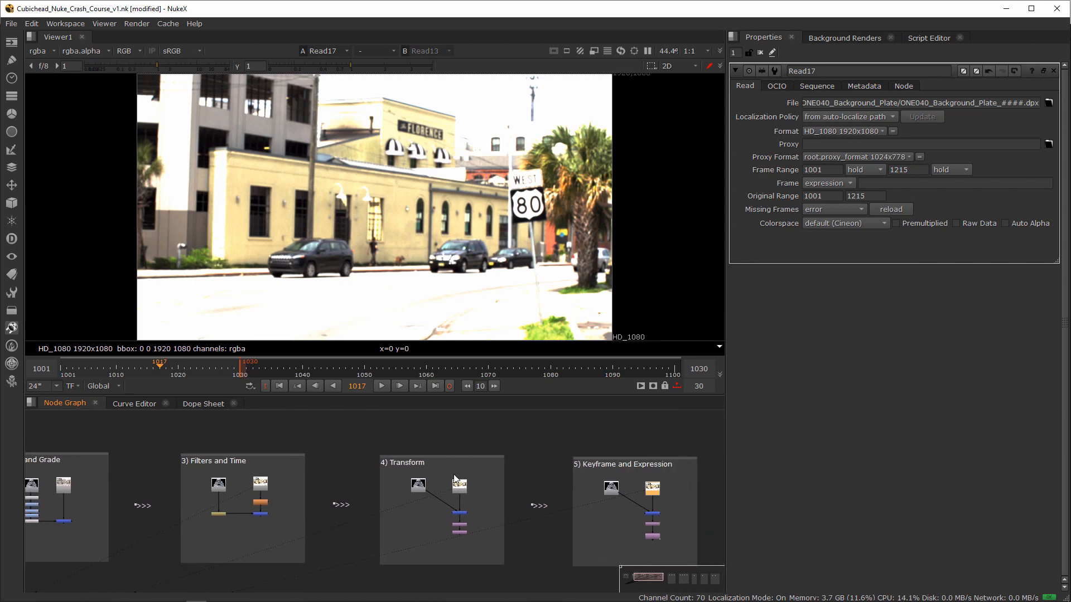
pyautogui.click(458, 488)
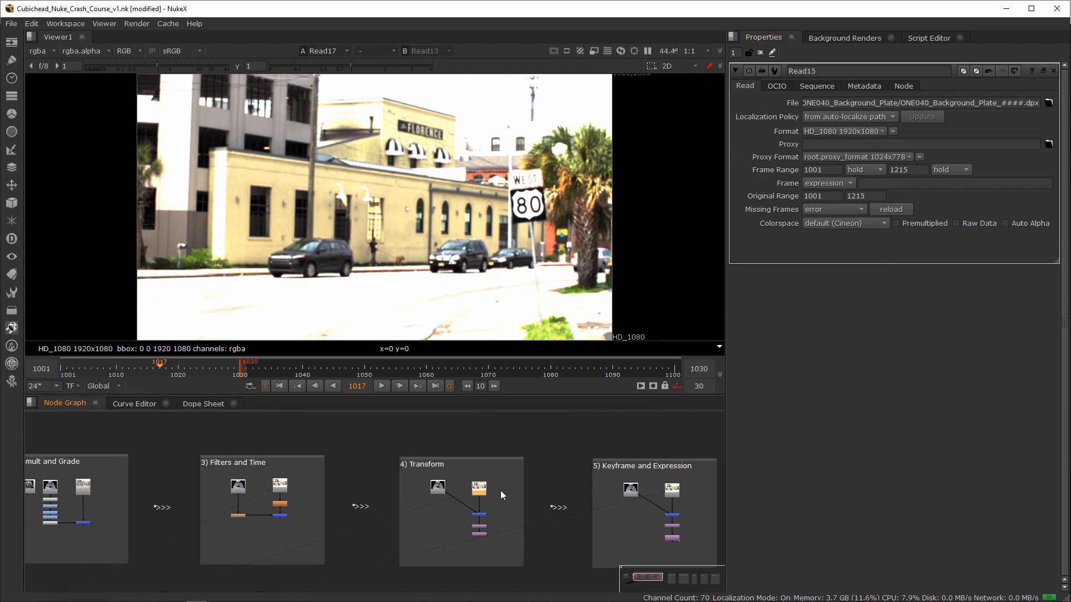
pyautogui.scroll(5, 480, 496)
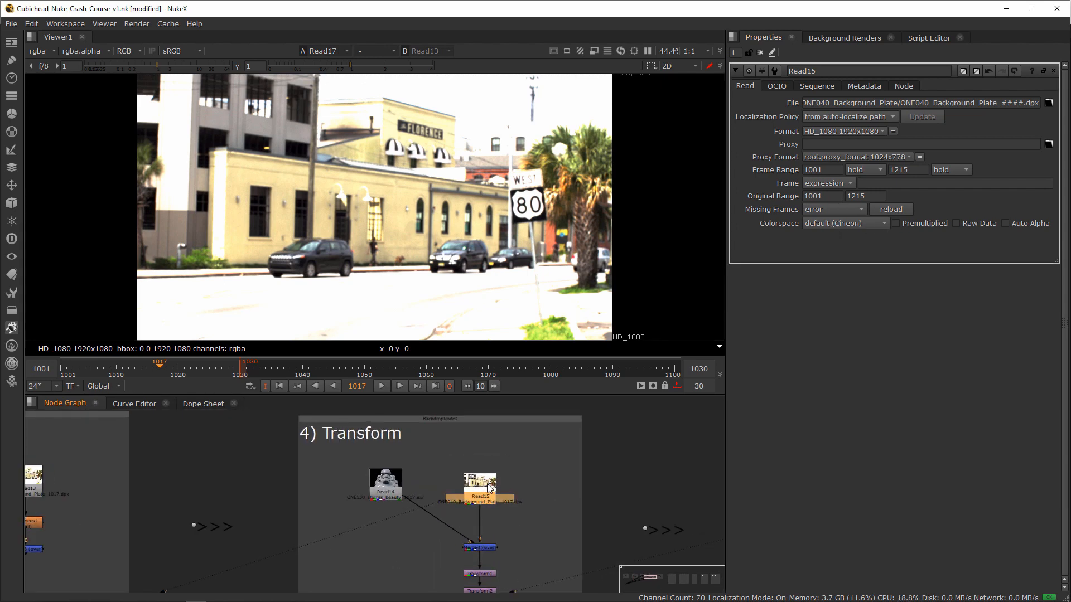
pyautogui.scroll(-3, 476, 450)
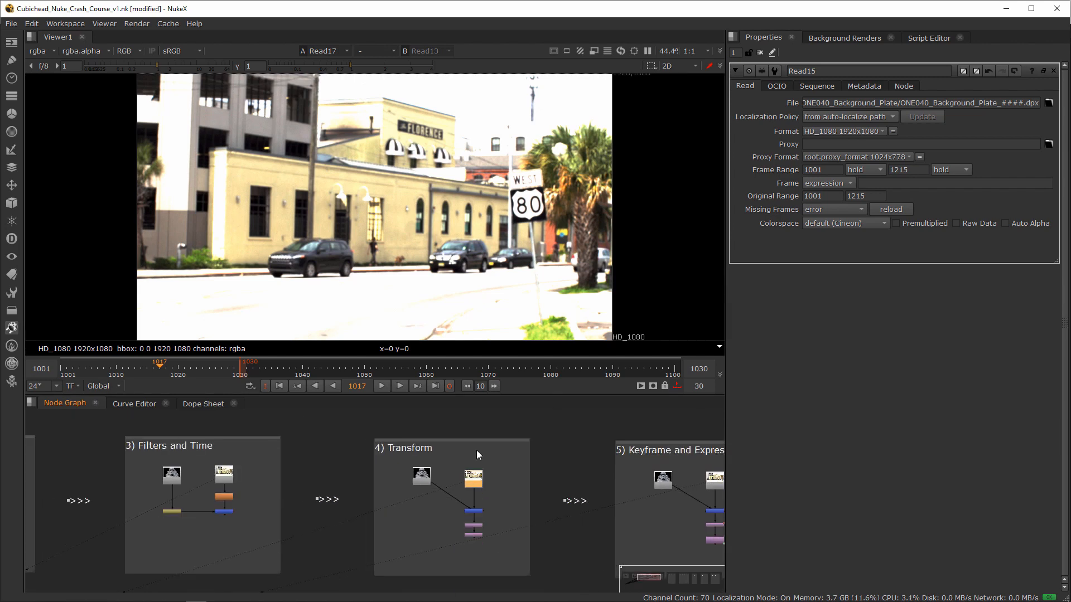
pyautogui.scroll(1, 284, 462)
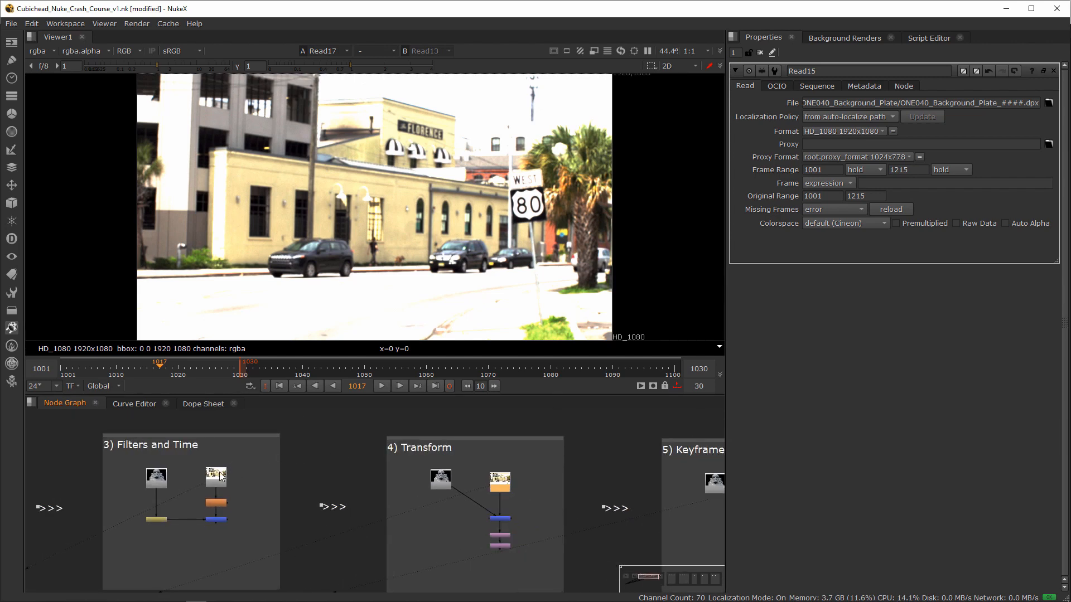
# Step: Select the background plate Read nodes in the Filters and Time, Transform, and Keyframe and Expression groups together
pyautogui.moveTo(191, 458); pyautogui.dragTo(212, 491)
pyautogui.moveTo(478, 478); pyautogui.dragTo(389, 479, button='middle')
pyautogui.keyDown('shift'); pyautogui.moveTo(387, 464); pyautogui.dragTo(412, 492); pyautogui.keyUp('shift')
pyautogui.moveTo(568, 483); pyautogui.dragTo(411, 485, button='middle')
pyautogui.keyDown('shift'); pyautogui.moveTo(564, 500); pyautogui.dragTo(516, 471); pyautogui.keyUp('shift')
# Step: Start a Python loop in the Script Editor with for node in nuke.selectedNodes(): and begin its body with node[
pyautogui.click(928, 38)
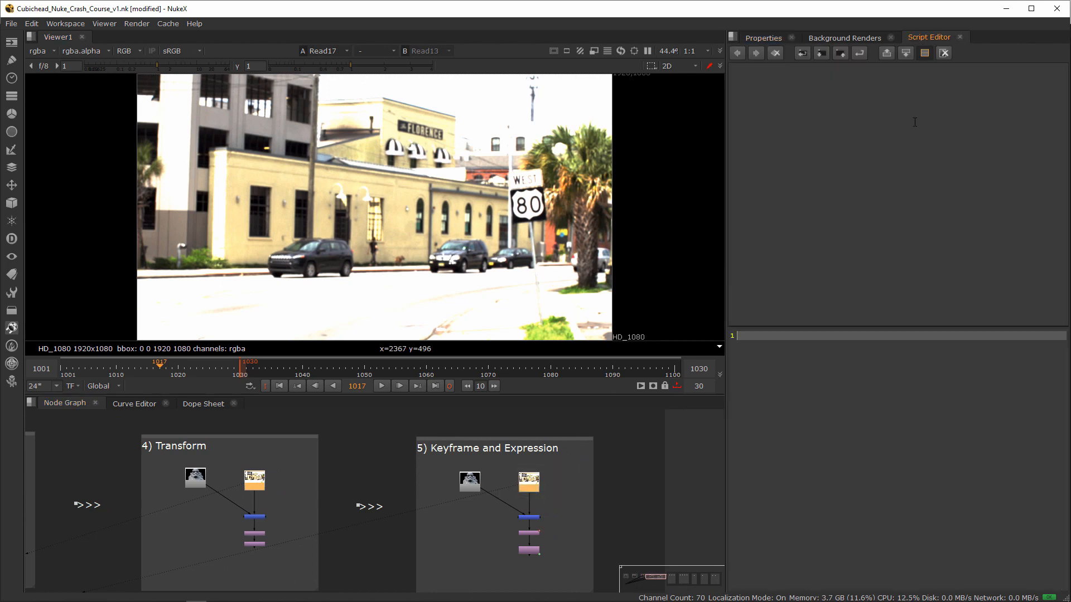
pyautogui.click(780, 341)
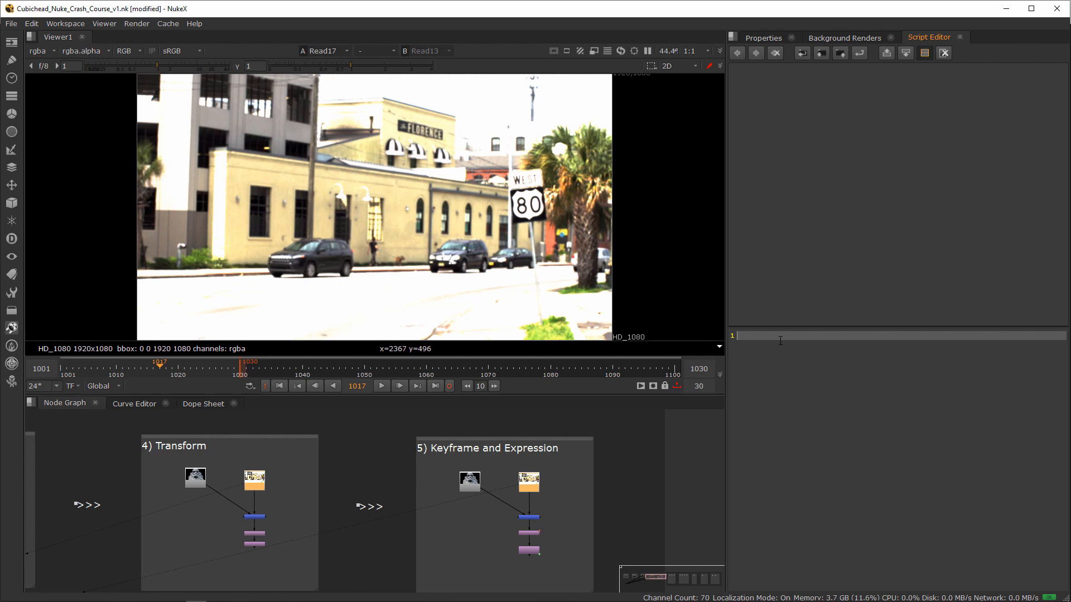
pyautogui.write('for node in nuke.selectedNodes():')
pyautogui.press('Return')
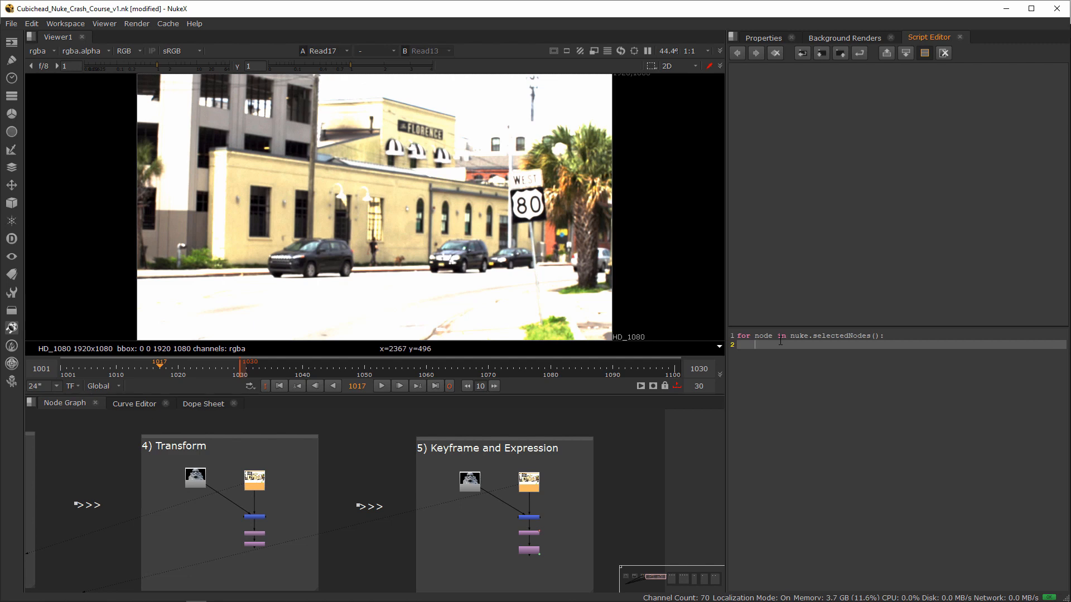
pyautogui.write('node[')
# Step: Check the colorspace knob name on Read17, complete the loop body as node['colorspace'].setValeu('rec709') and run the script
pyautogui.doubleClick(530, 487)
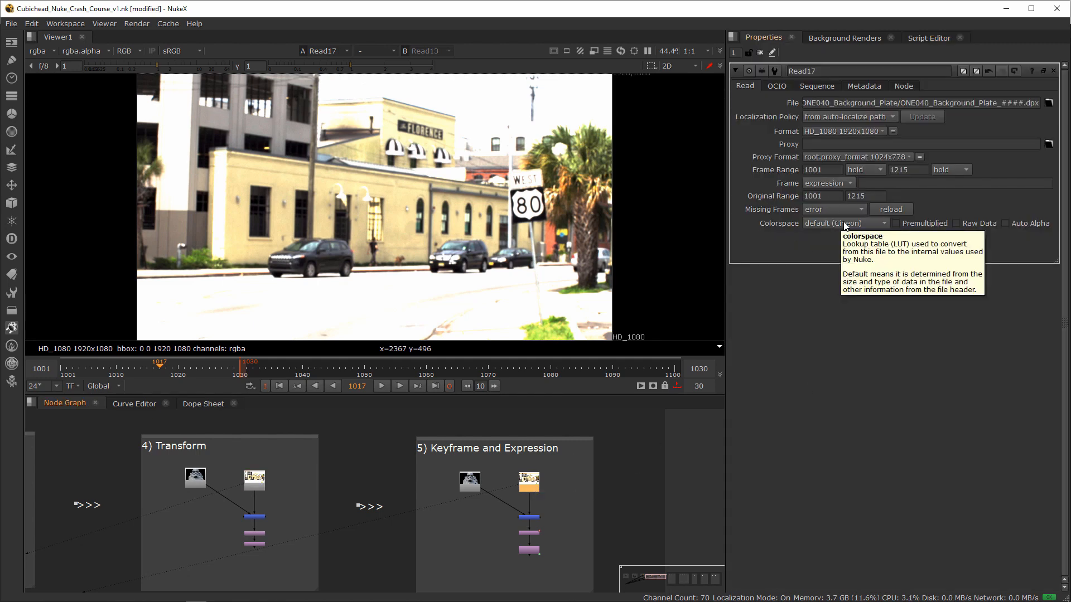
pyautogui.click(929, 37)
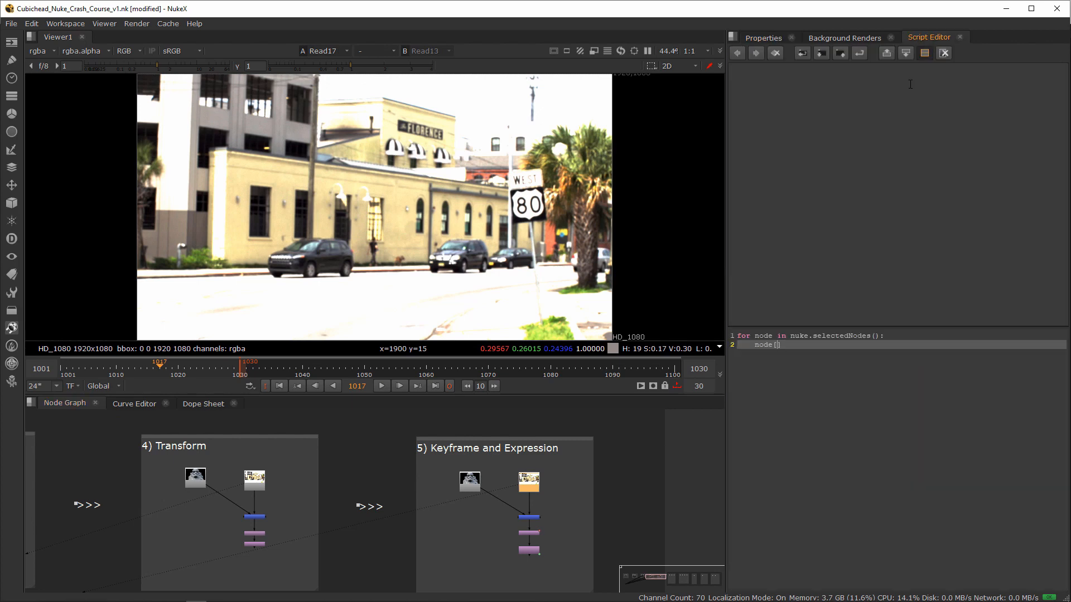
pyautogui.write("'")
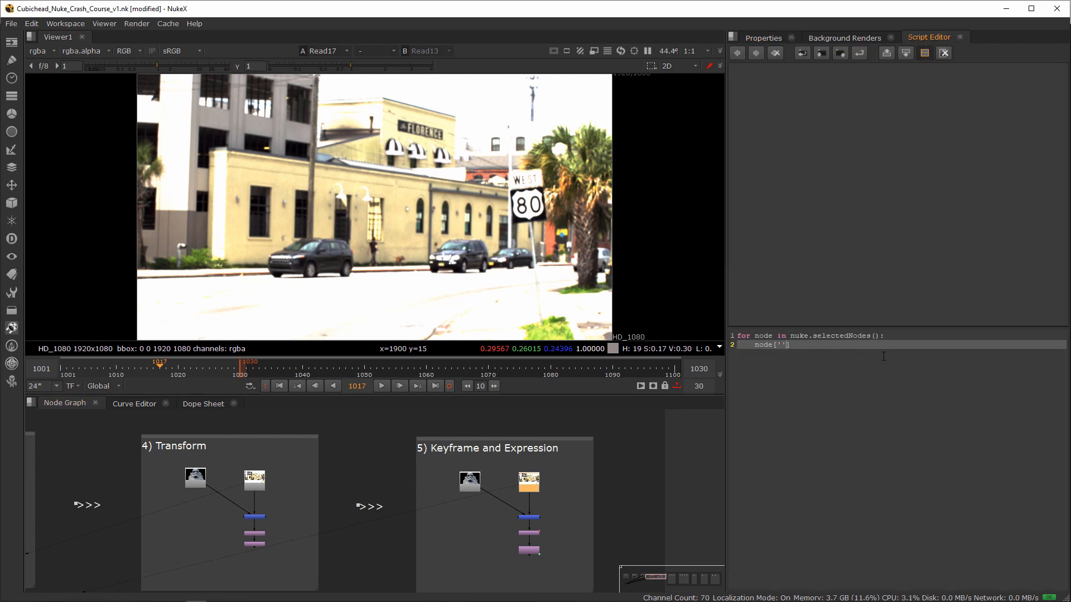
pyautogui.write("colorspace'].setValeu()")
pyautogui.press('Left')
pyautogui.write("'rec709")
pyautogui.hotkey('ctrl', 'a')
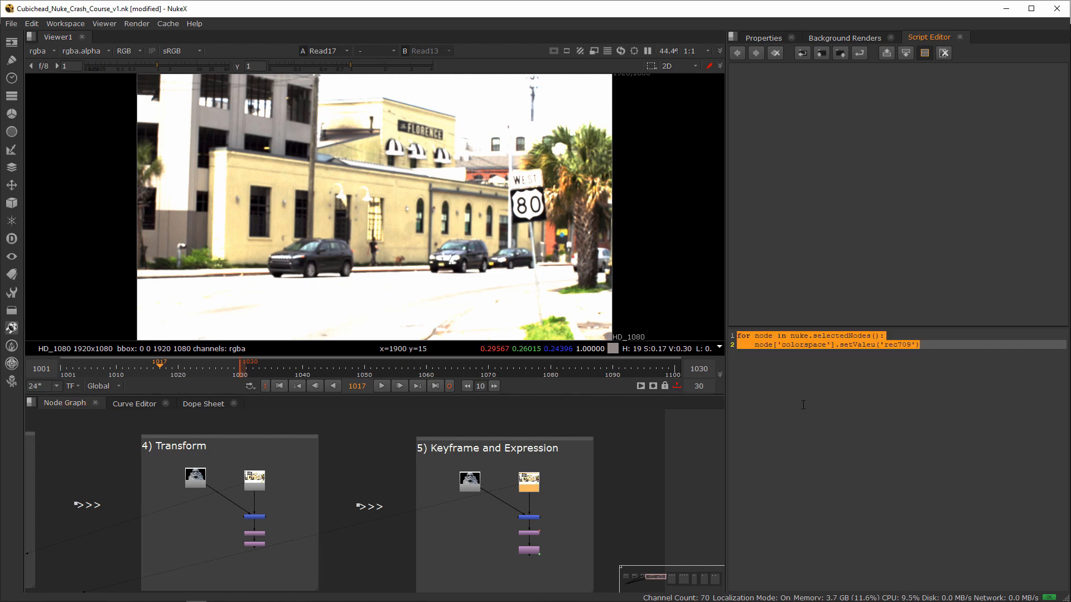
pyautogui.hotkey('ctrl', 'Return')
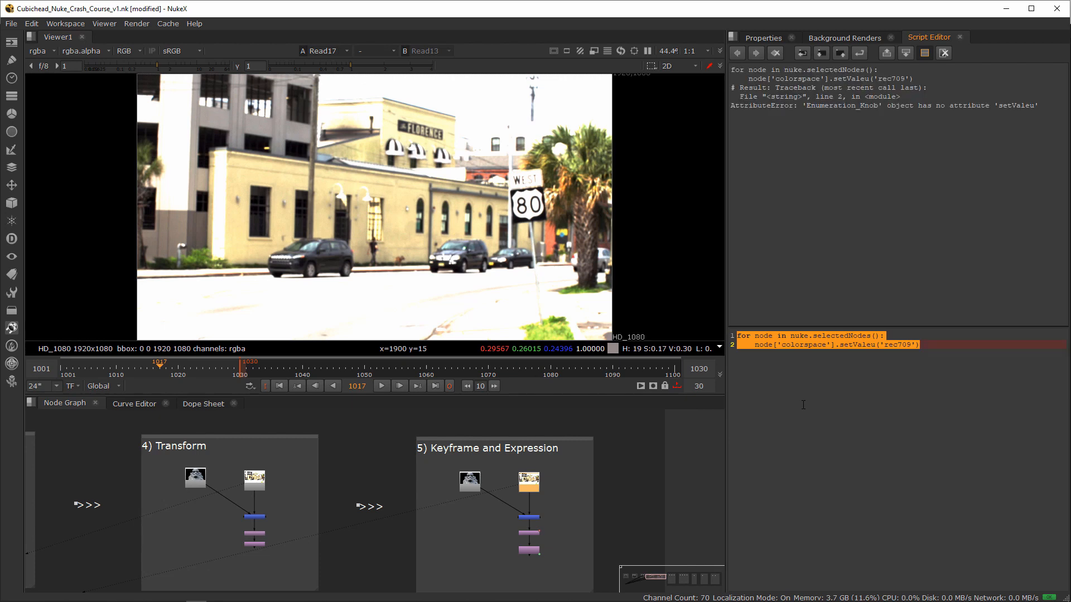
# Step: Correct the misspelled method name in the loop body to setValue and select the whole script
pyautogui.click(925, 345)
pyautogui.click(934, 347)
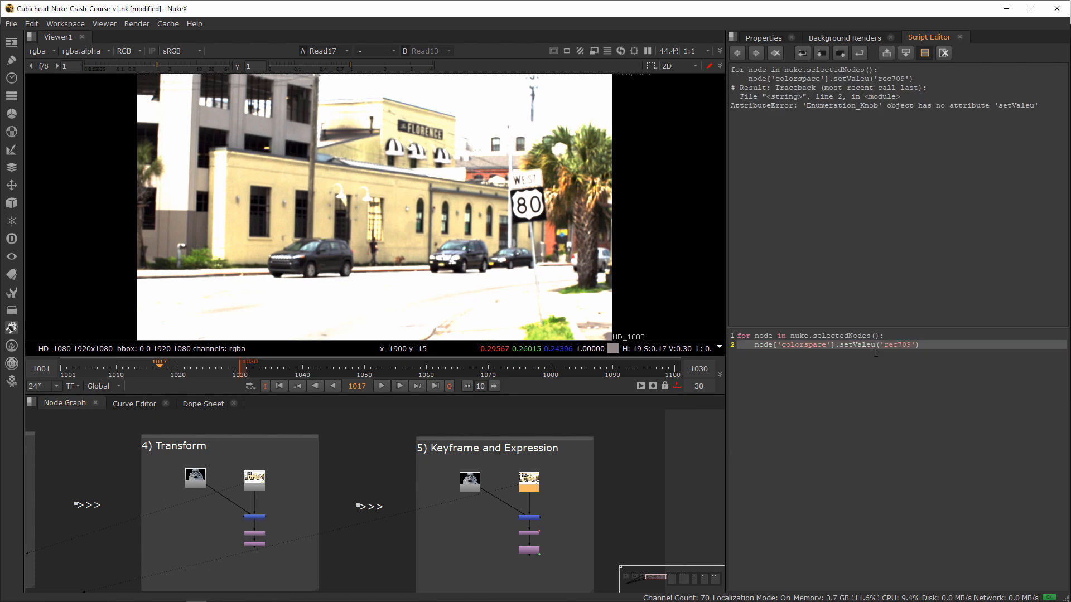
pyautogui.press('BackSpace')
pyautogui.press('Right')
pyautogui.write('e')
pyautogui.hotkey('ctrl', 'a')
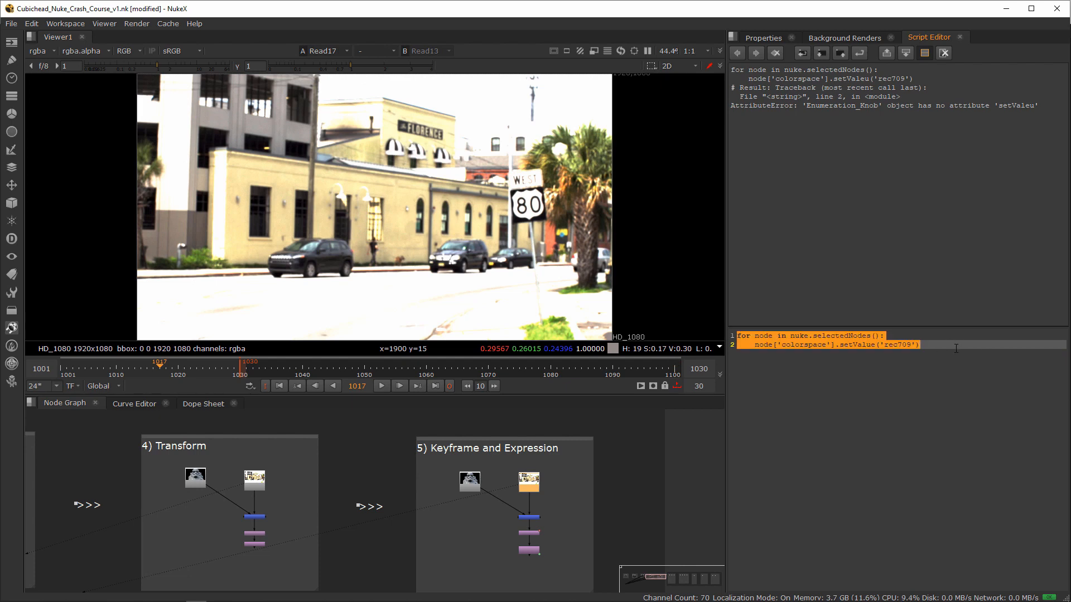
# Step: Reselect the background plate Read nodes in groups 3, 4 and 5 and run the script to set their colorspace to rec709
pyautogui.scroll(3, 318, 481)
pyautogui.scroll(-3, 418, 485)
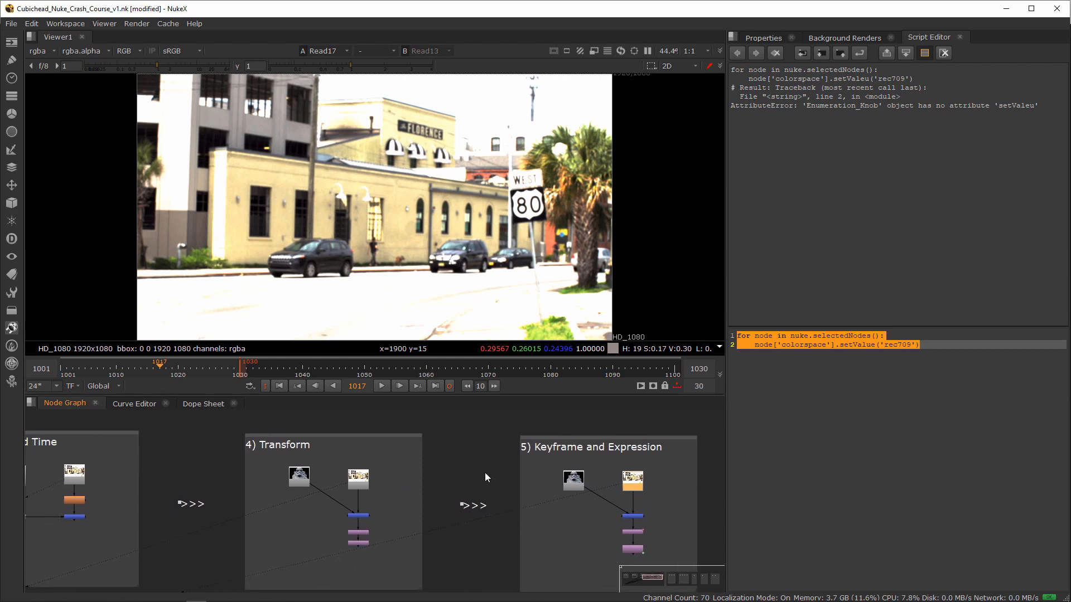
pyautogui.scroll(-3, 319, 470)
pyautogui.moveTo(319, 470); pyautogui.dragTo(534, 470, button='middle')
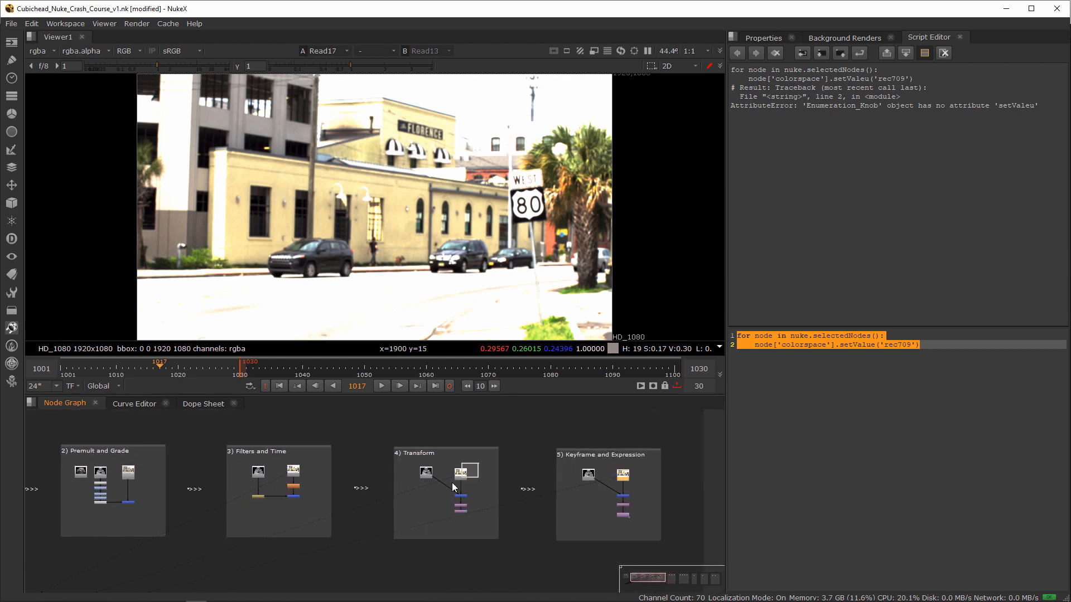
pyautogui.scroll(4, 487, 481)
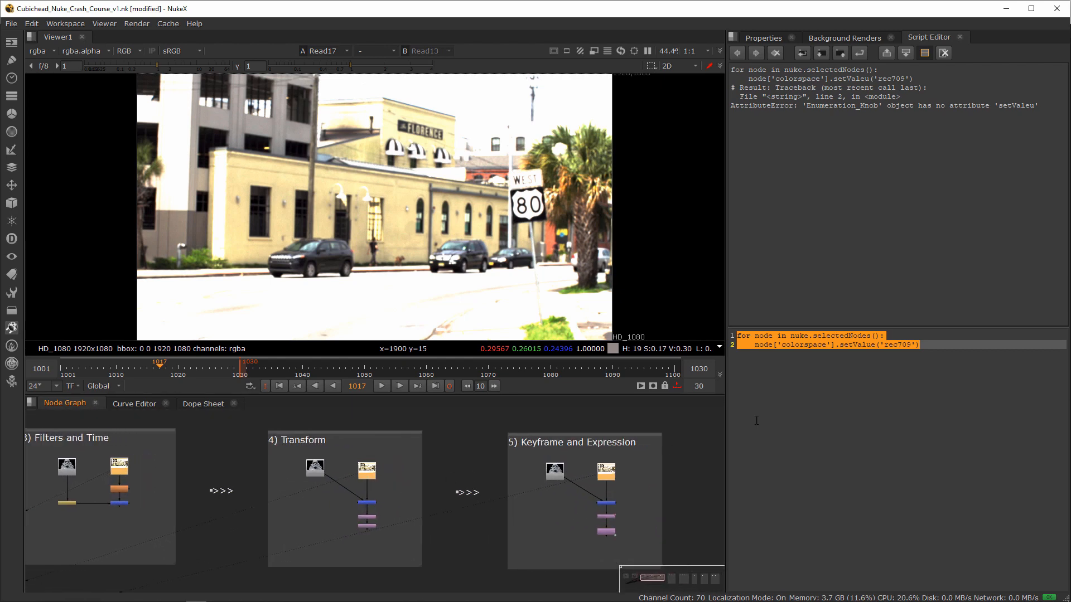
pyautogui.click(920, 351)
pyautogui.hotkey('ctrl', 'a')
pyautogui.hotkey('ctrl', 'Return')
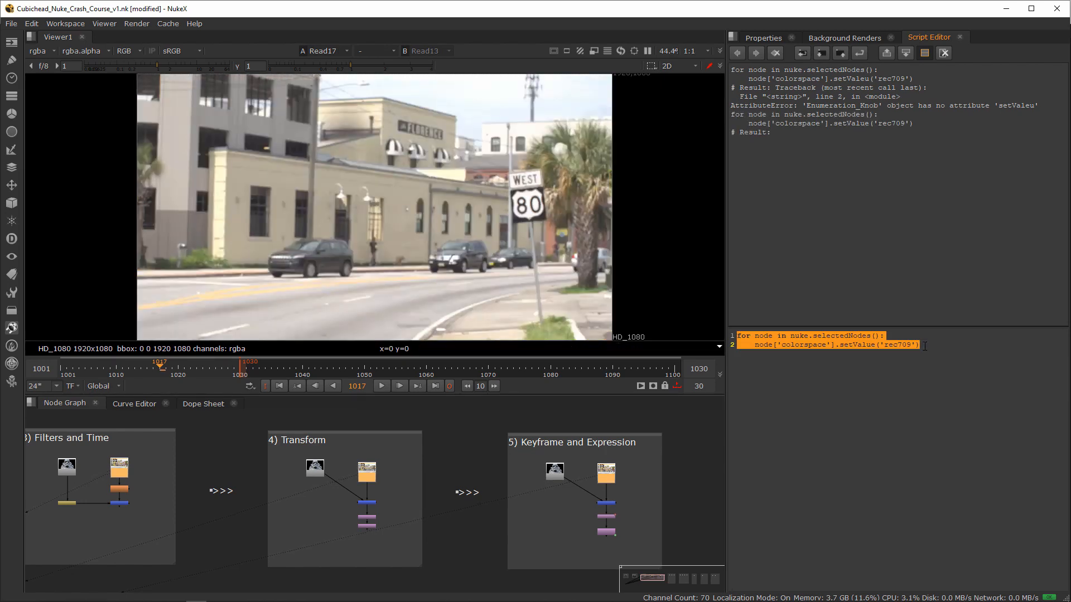
# Step: Check the colorspace in Read17's properties and on its label in the node graph
pyautogui.scroll(-2, 347, 481)
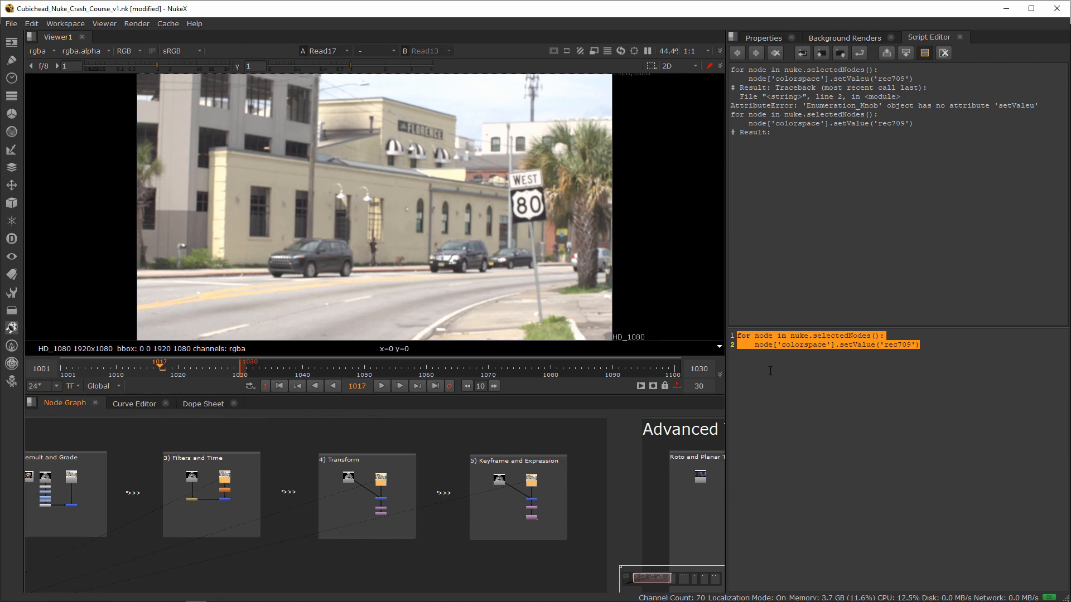
pyautogui.click(760, 39)
pyautogui.scroll(5, 501, 480)
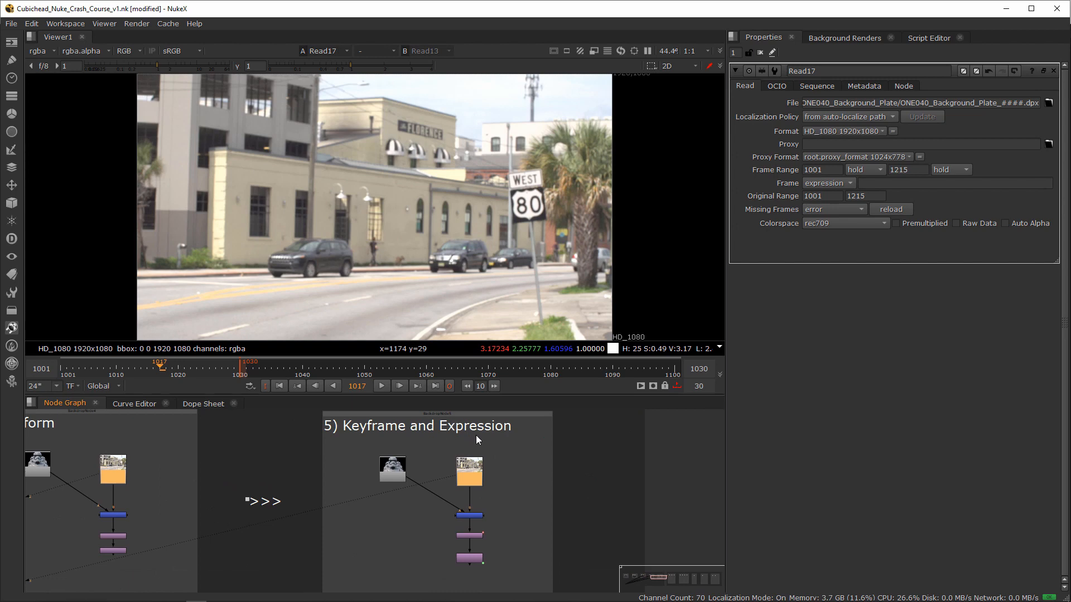
pyautogui.scroll(5, 528, 486)
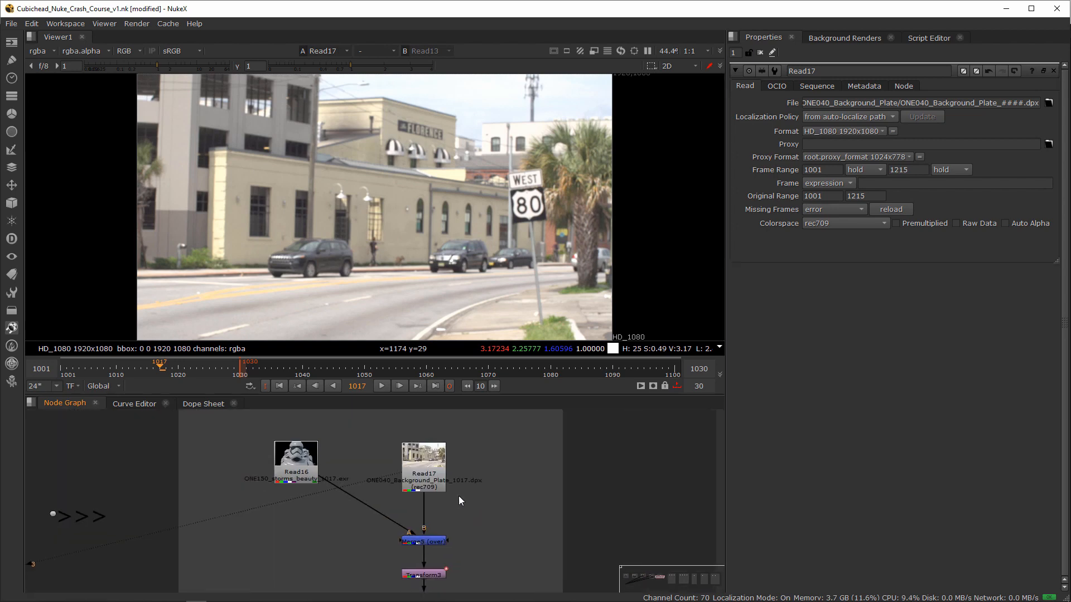
# Step: Try a multi-line Python expression ret = 1 on Transform3's translate x, and cancel the edit
pyautogui.click(461, 523)
pyautogui.doubleClick(461, 524)
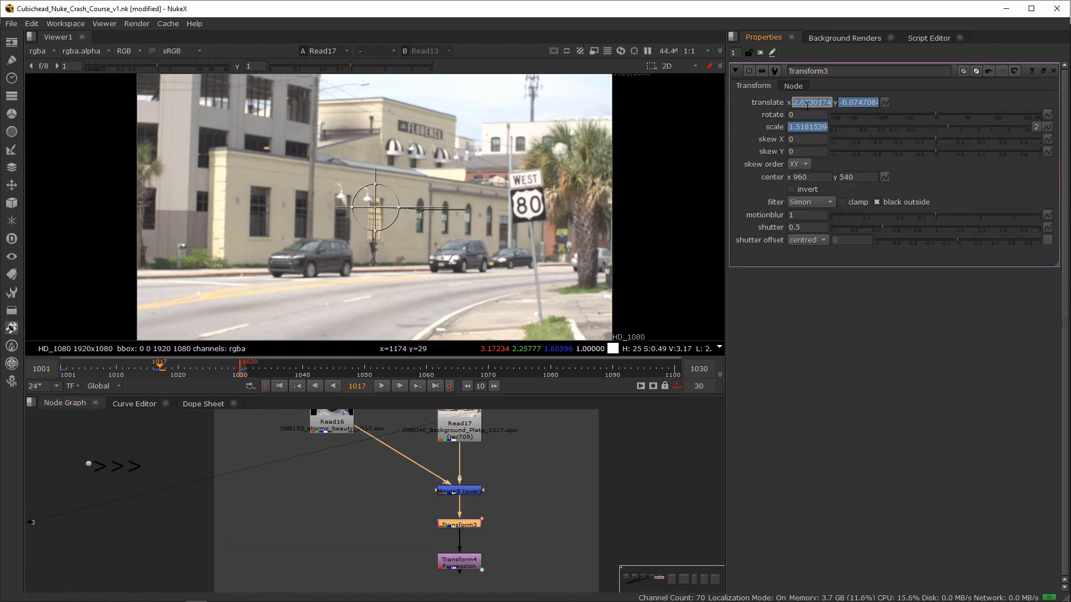
pyautogui.press('=')
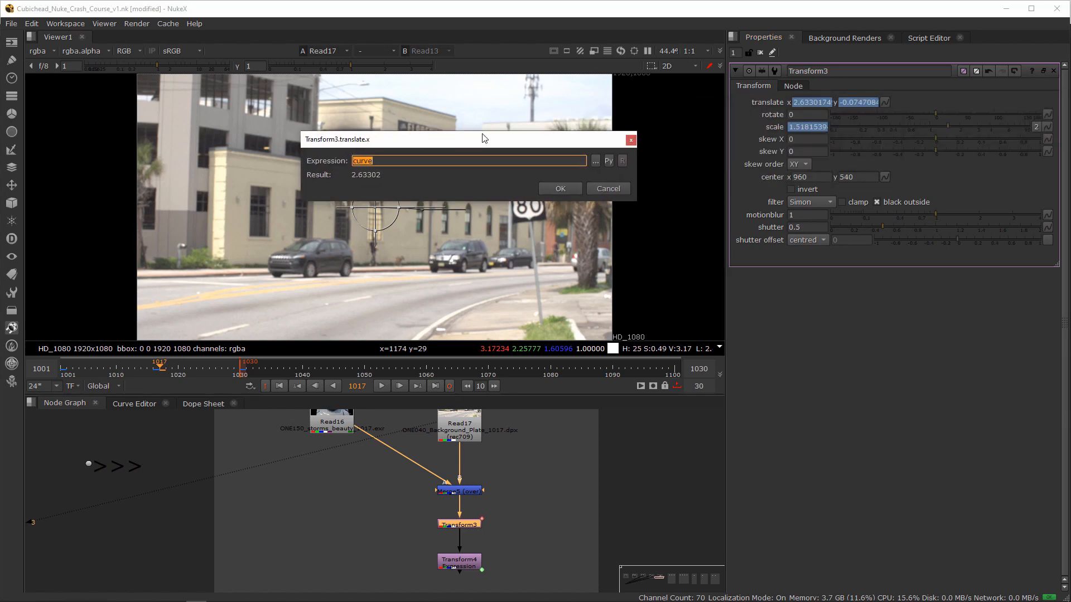
pyautogui.click(594, 163)
pyautogui.click(608, 168)
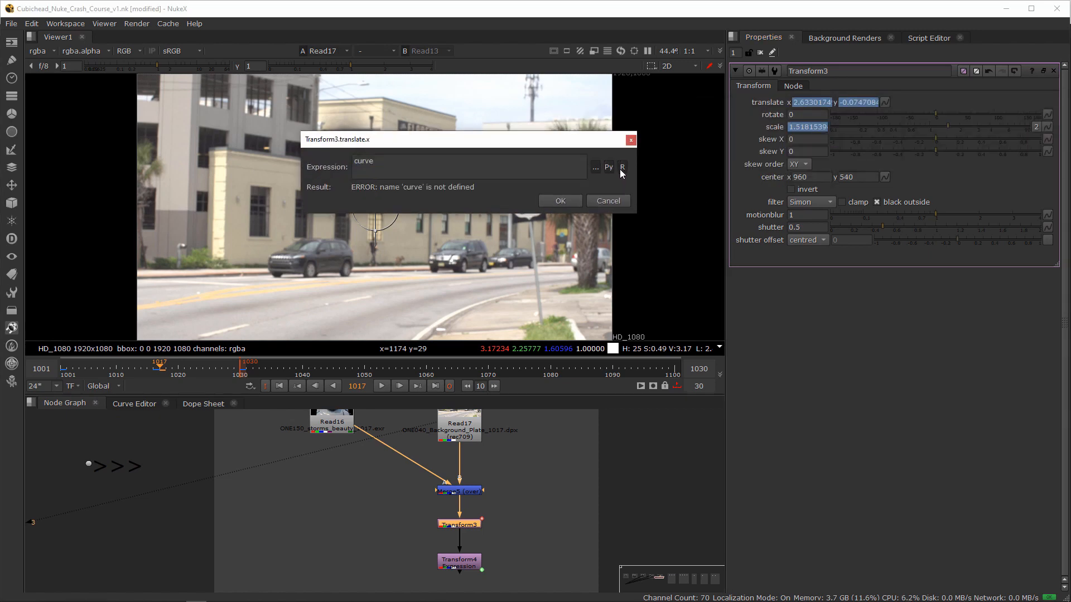
pyautogui.moveTo(374, 161); pyautogui.dragTo(340, 164)
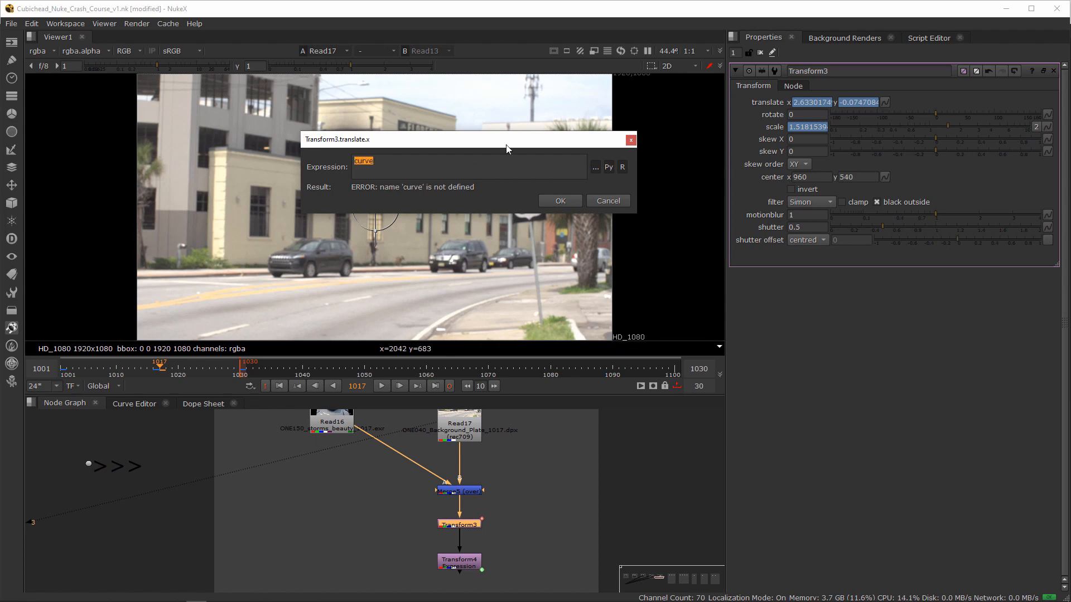
pyautogui.write('ret = ')
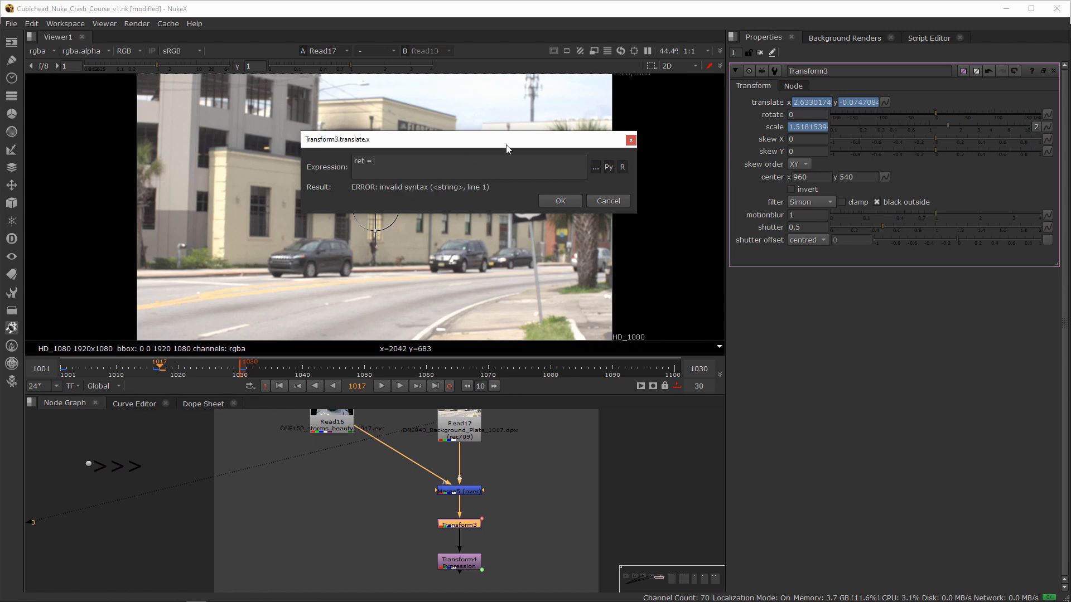
pyautogui.write('1')
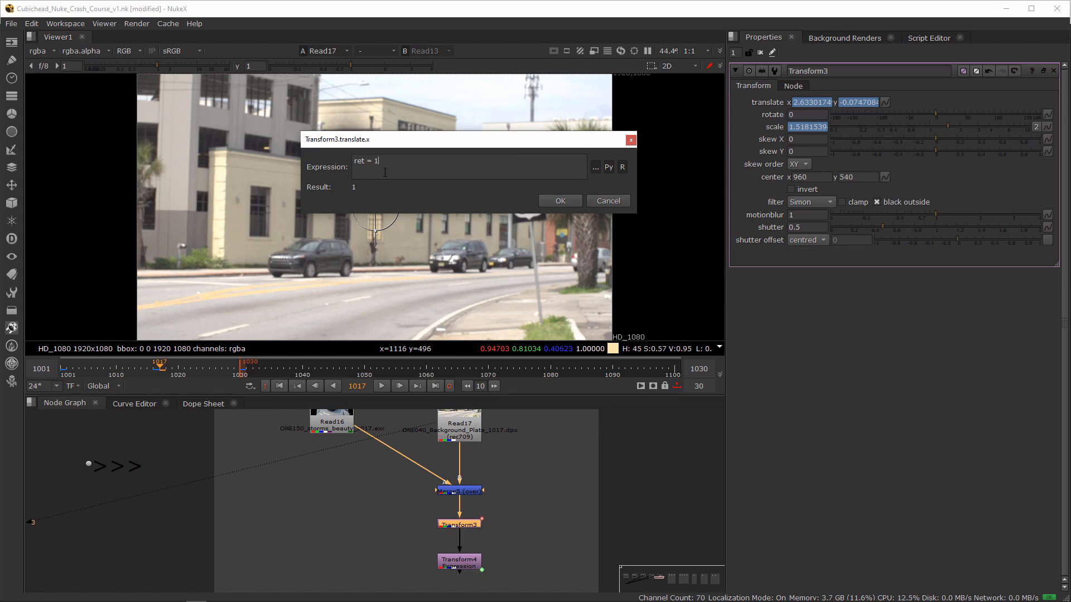
pyautogui.click(607, 200)
# Step: Bring the Advanced Tools section of the node graph into view
pyautogui.scroll(-5, 557, 511)
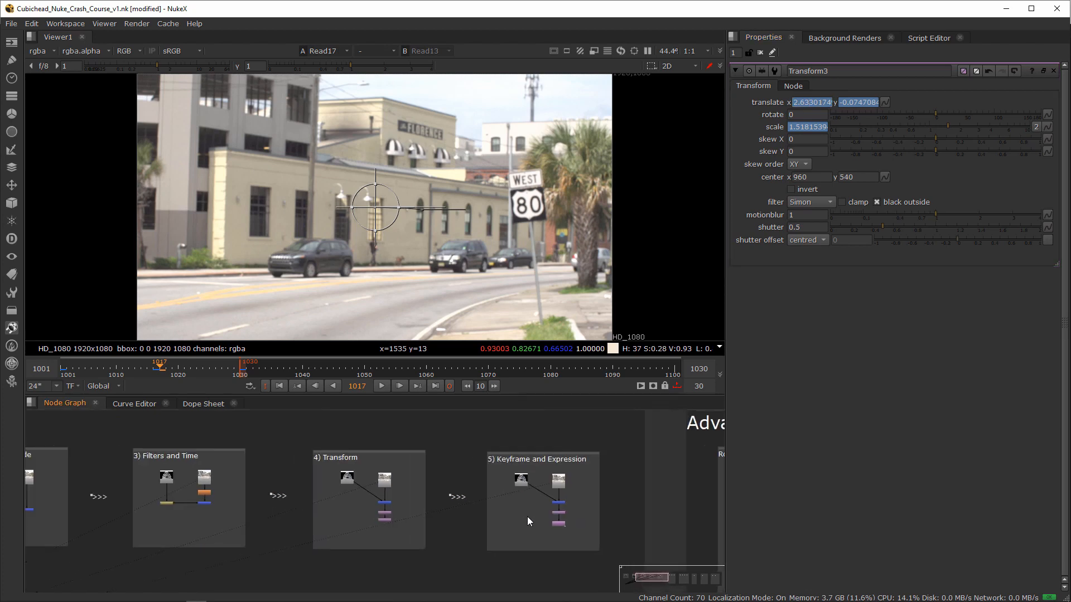
pyautogui.scroll(3, 527, 516)
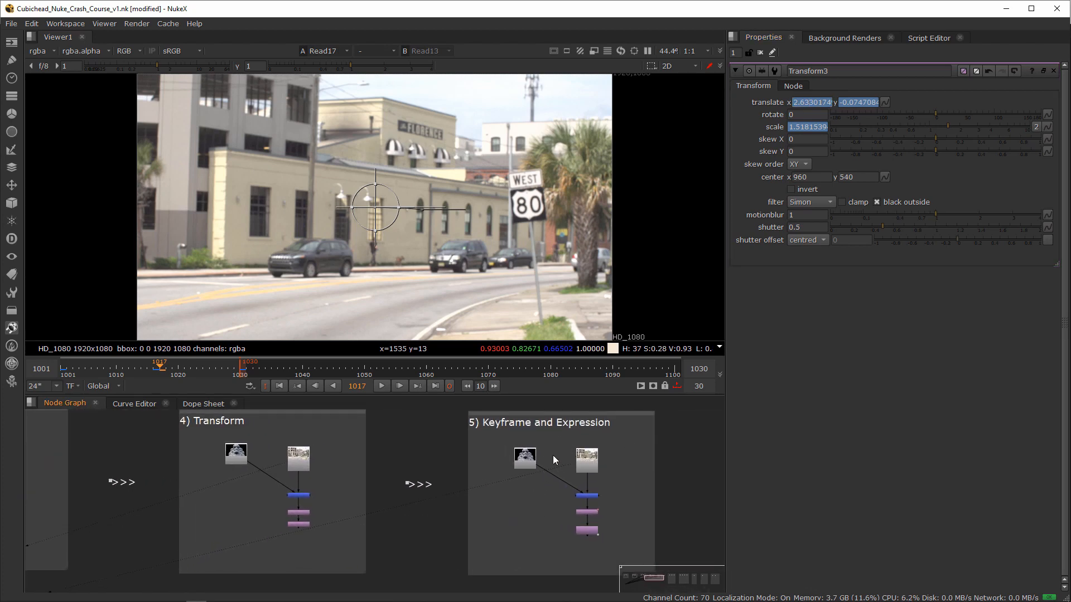
pyautogui.scroll(-5, 577, 436)
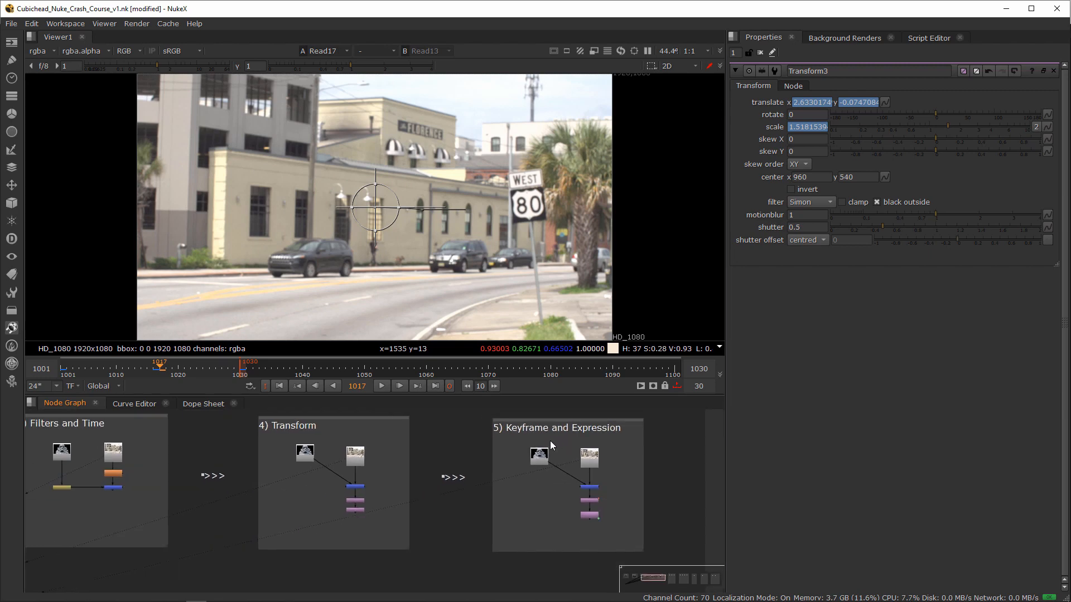
pyautogui.scroll(-3, 557, 452)
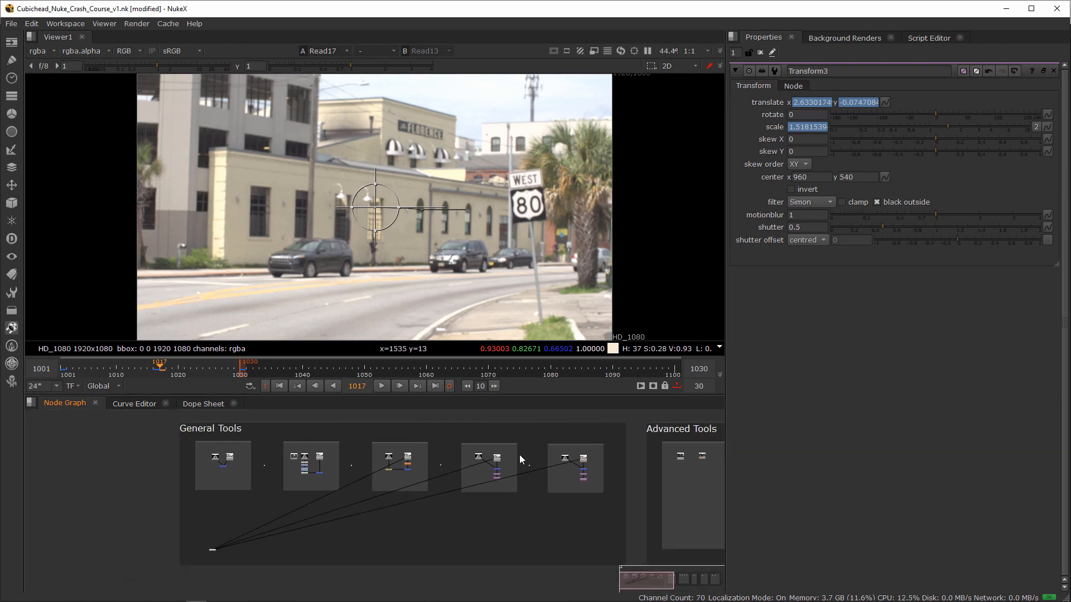
pyautogui.moveTo(608, 478); pyautogui.dragTo(298, 486, button='middle')
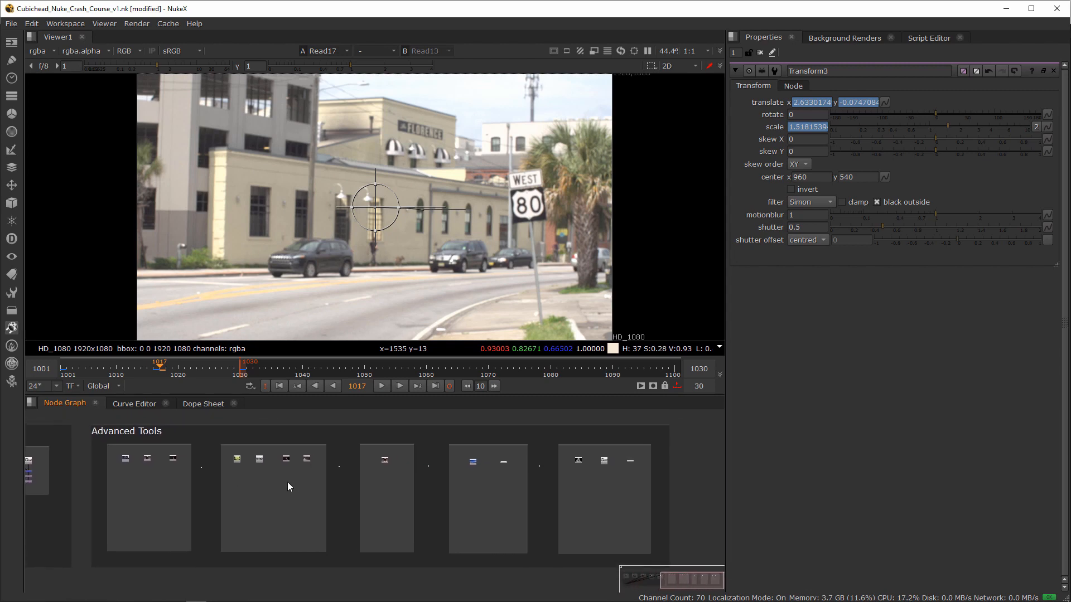